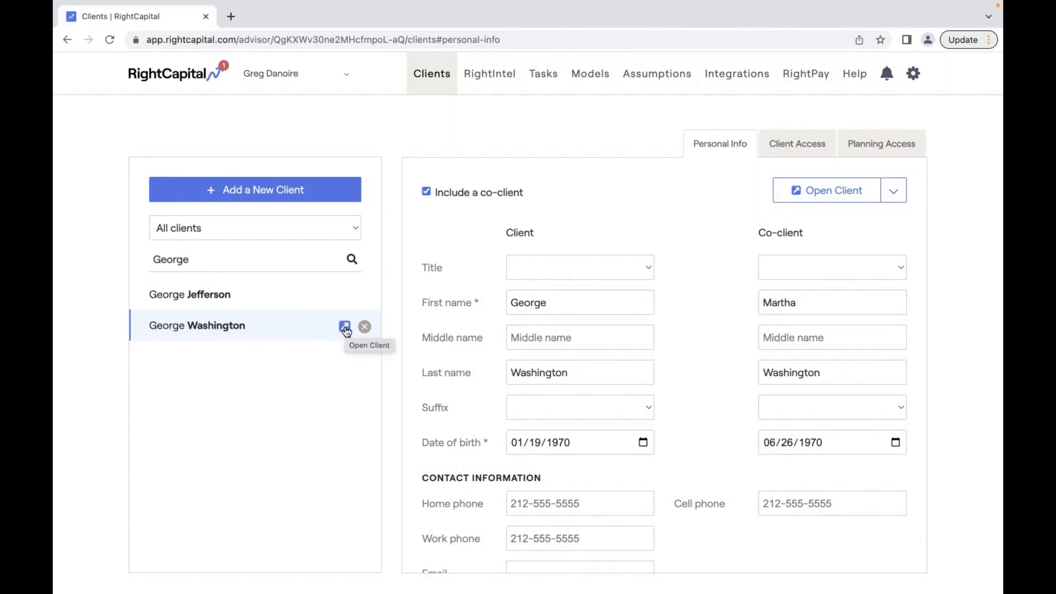
- Open the client's planning dashboard and go to its Snapshot page
click(345, 329)
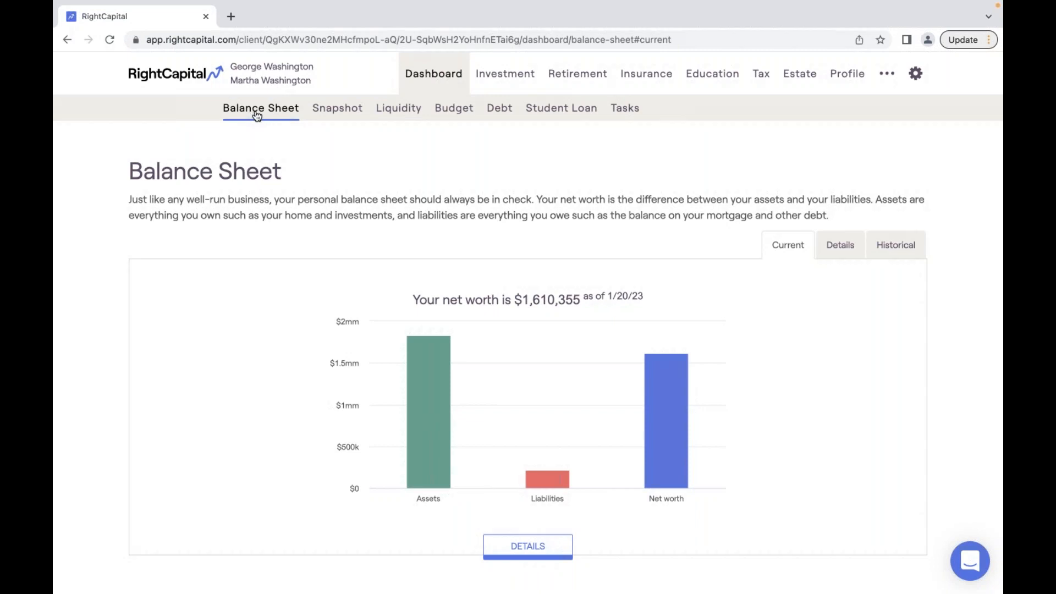
click(334, 115)
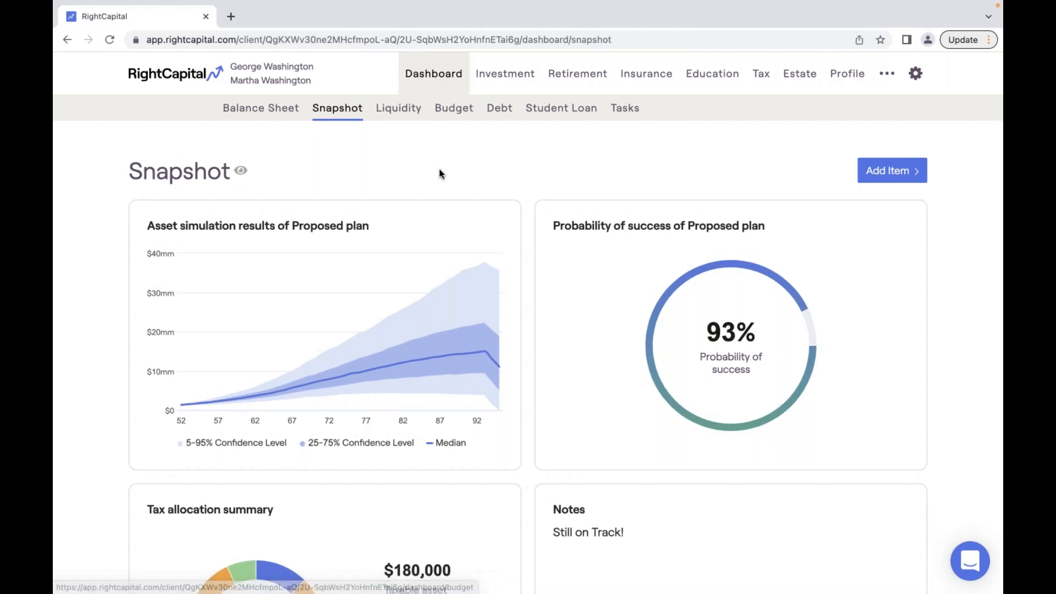
- Zoom the browser out to 80% so more Snapshot cards fit on screen
key(ctrl+minus)
key(ctrl+minus)
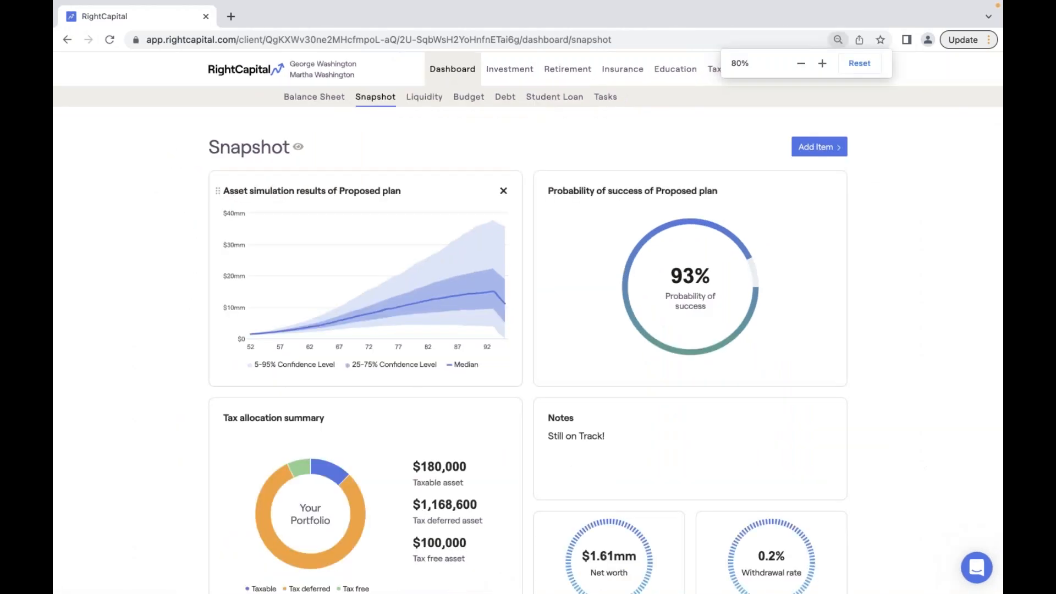
key(ctrl+minus)
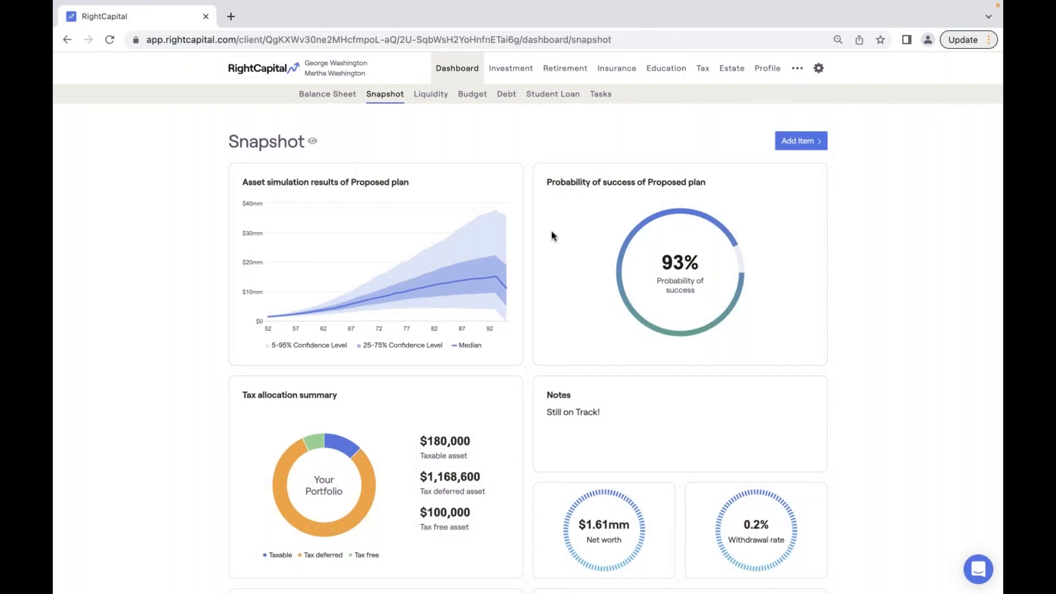
- Drag the Probability of success card to the top-left, cancelling an attempted removal
drag(541, 183, 469, 328)
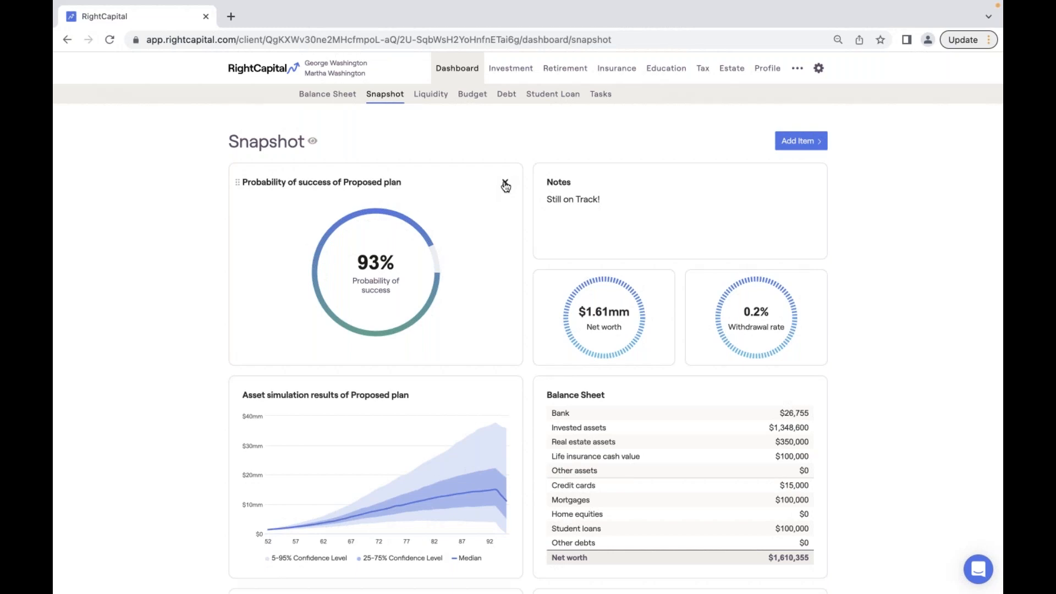
click(505, 183)
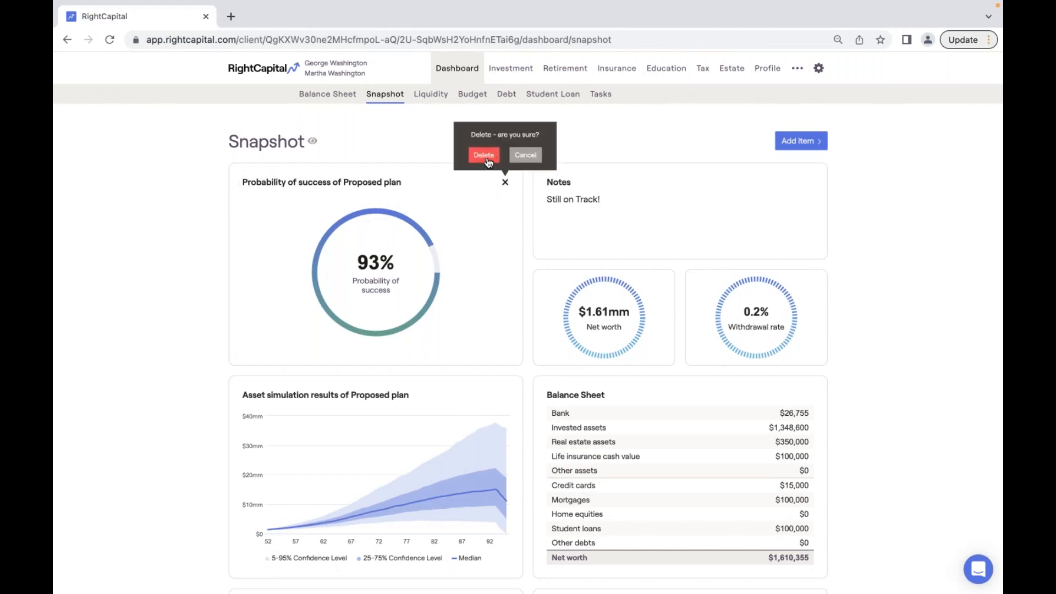
click(494, 219)
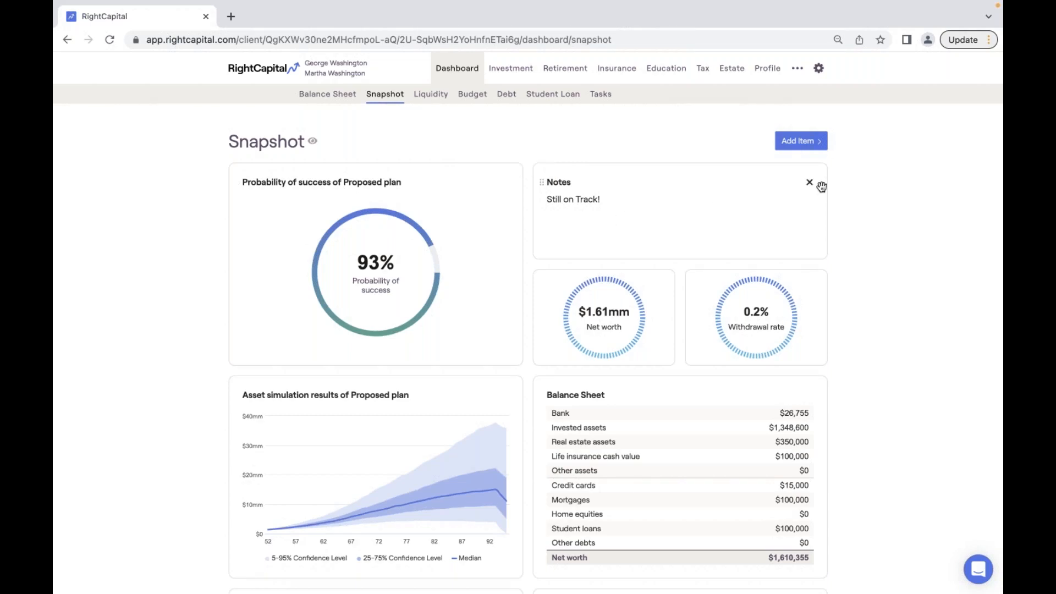
click(821, 144)
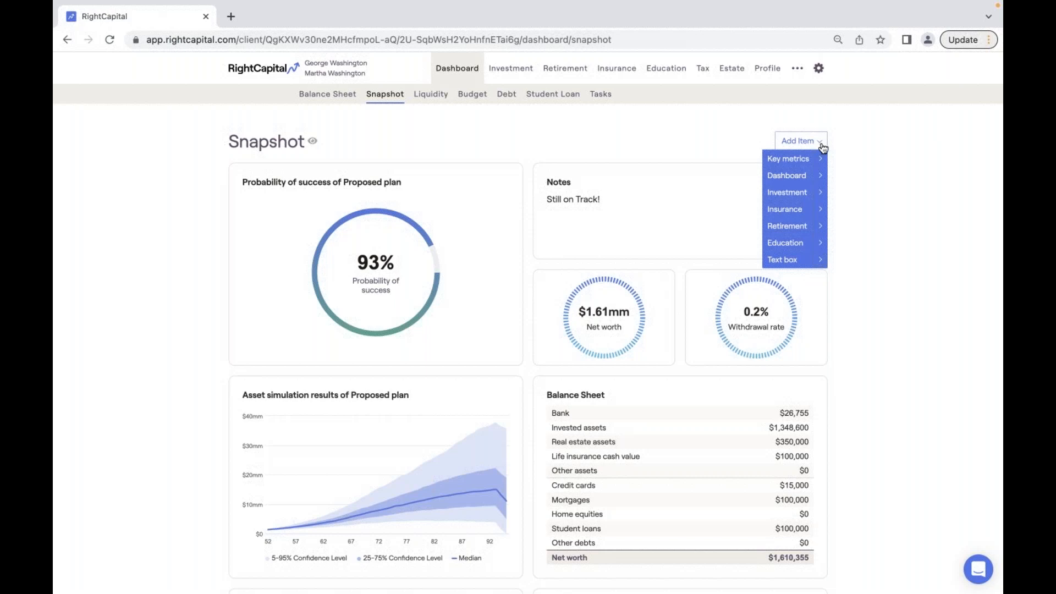
- Browse the Add Item list and Snapshot cards, then start editing the 'Still on Track!' note
click(851, 156)
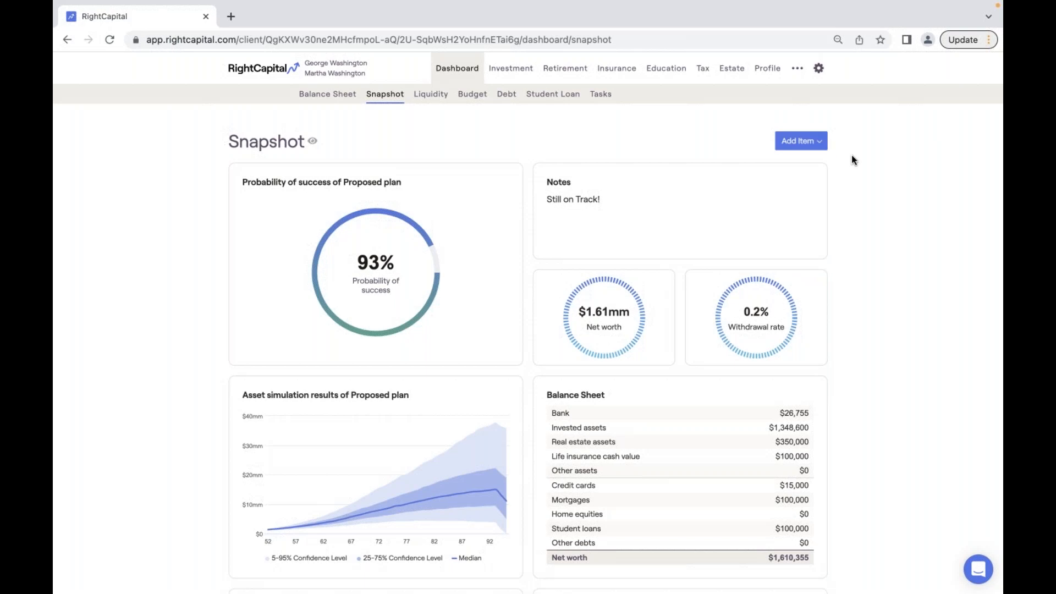
click(807, 146)
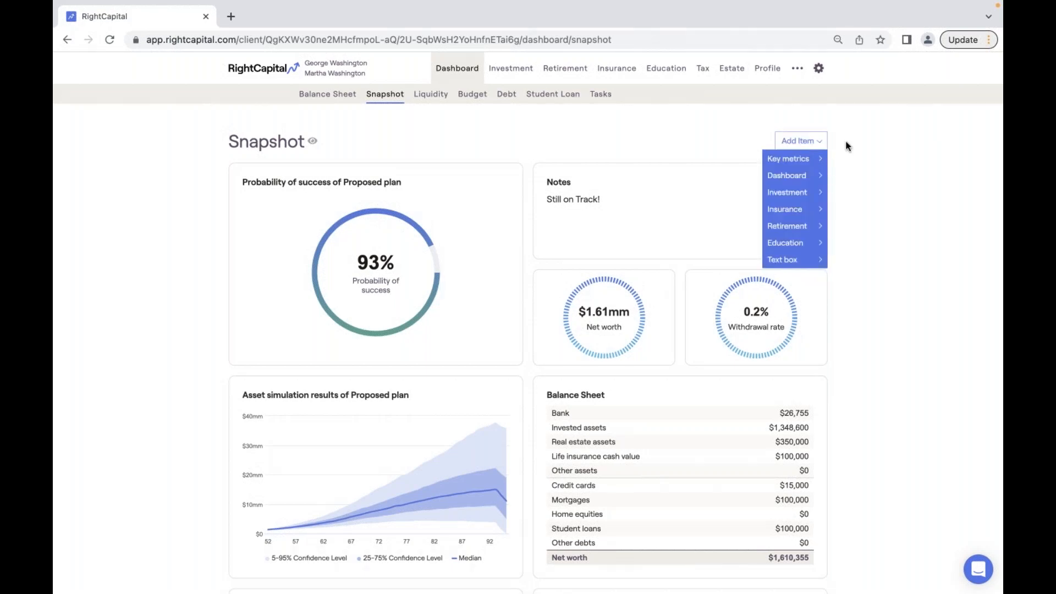
scroll(825, 187, down, 2)
scroll(802, 225, down, 9)
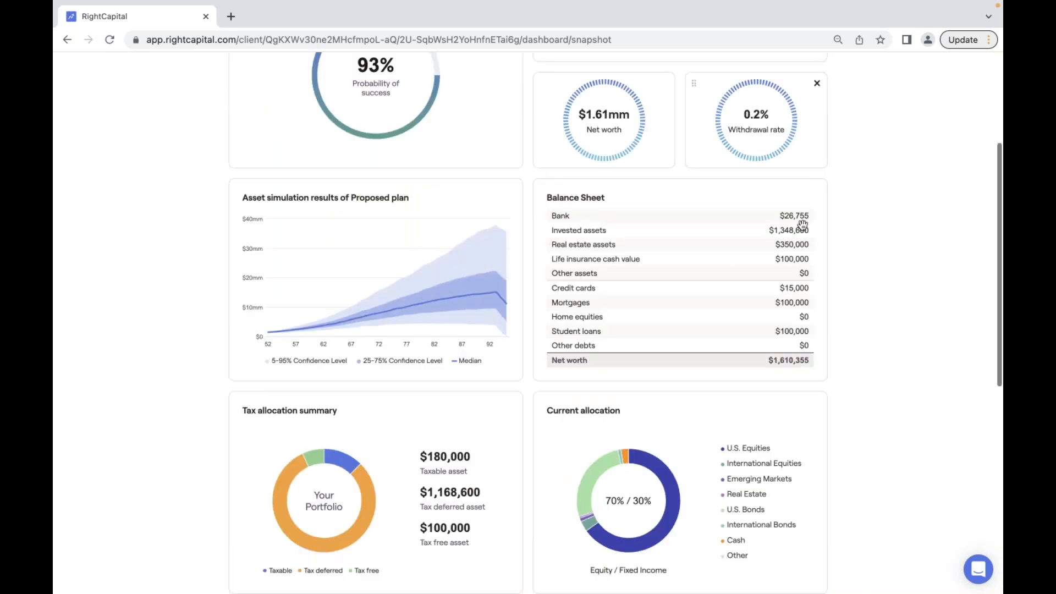
drag(485, 468, 734, 264)
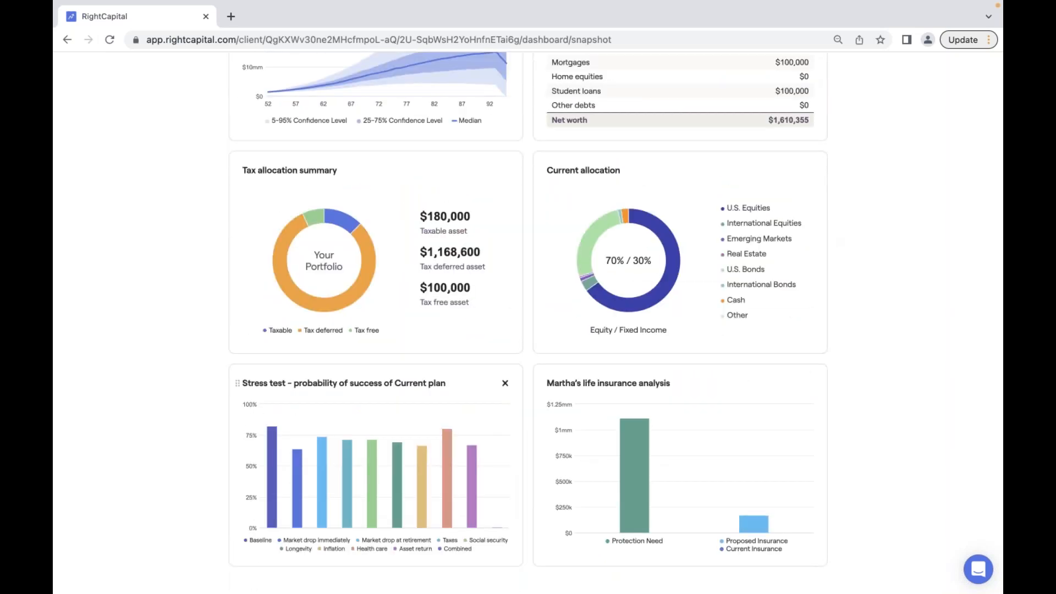
scroll(376, 465, up, 6)
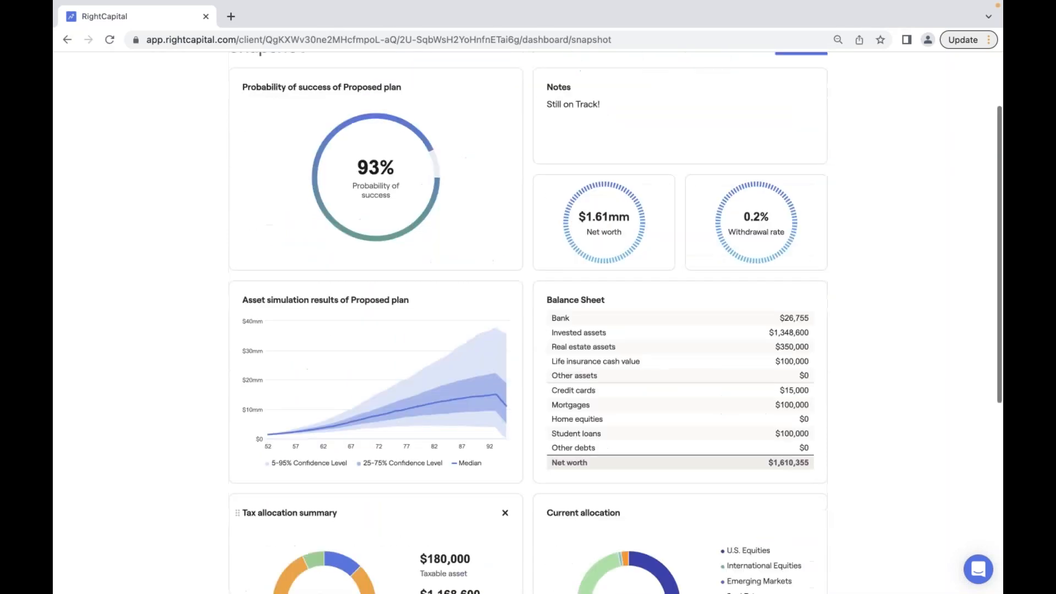
scroll(330, 340, up, 2)
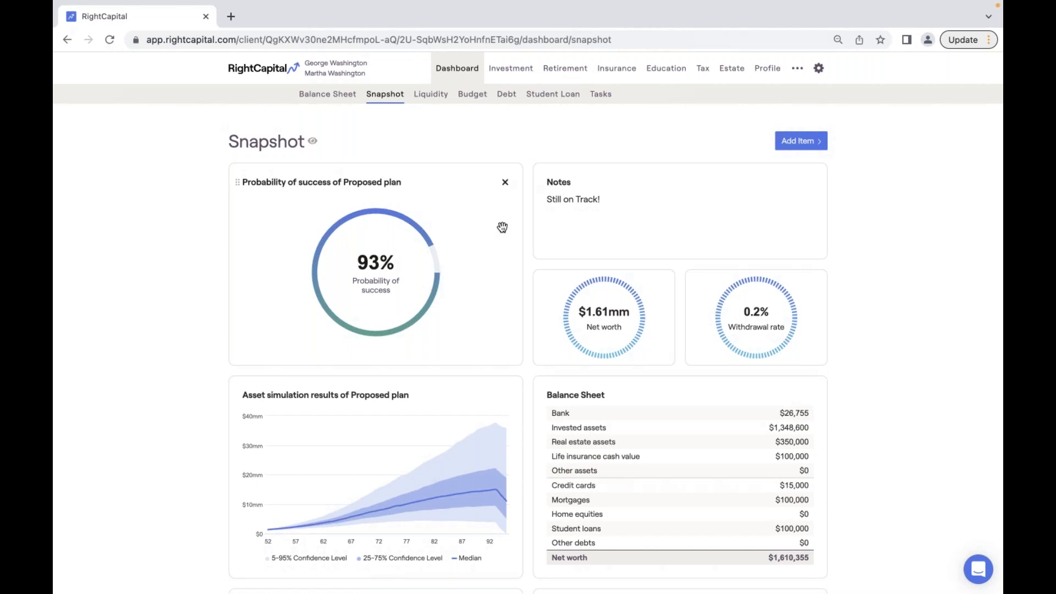
click(611, 208)
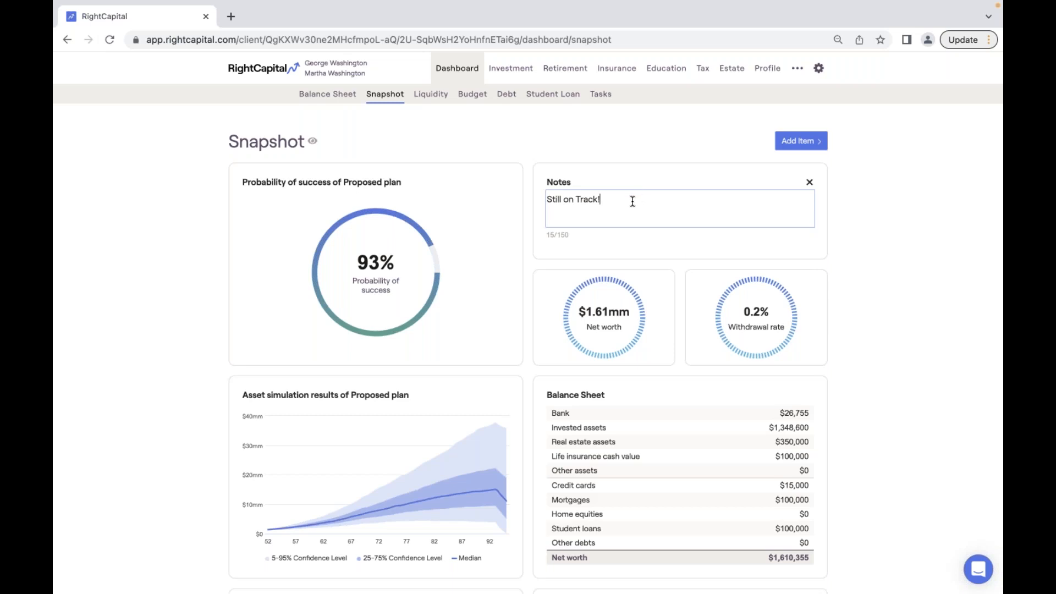
- Format the note 'Still on Track!' as a bold, numbered list item 1
drag(633, 201, 538, 201)
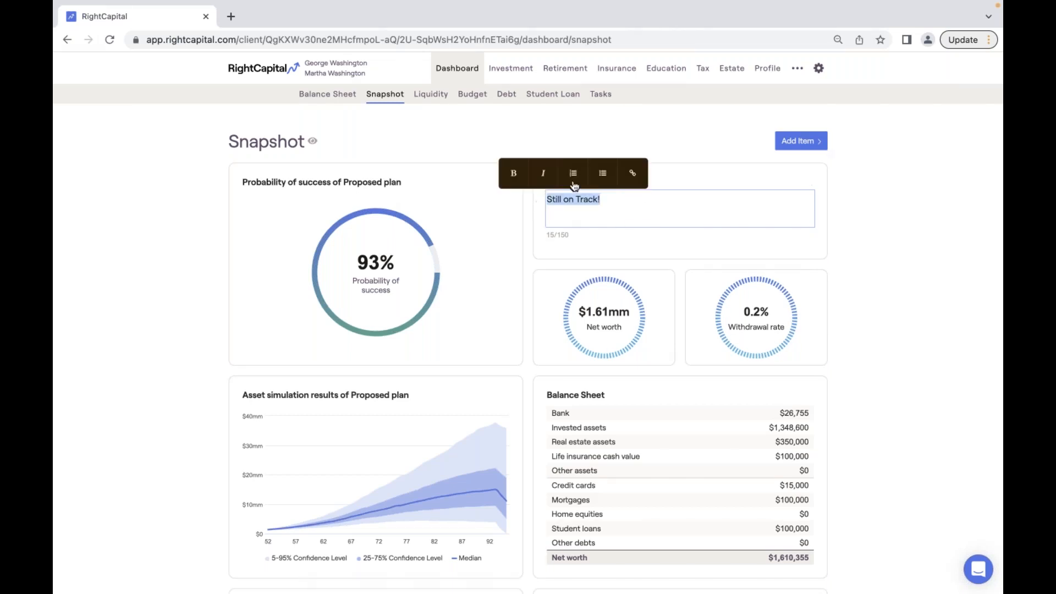
click(573, 173)
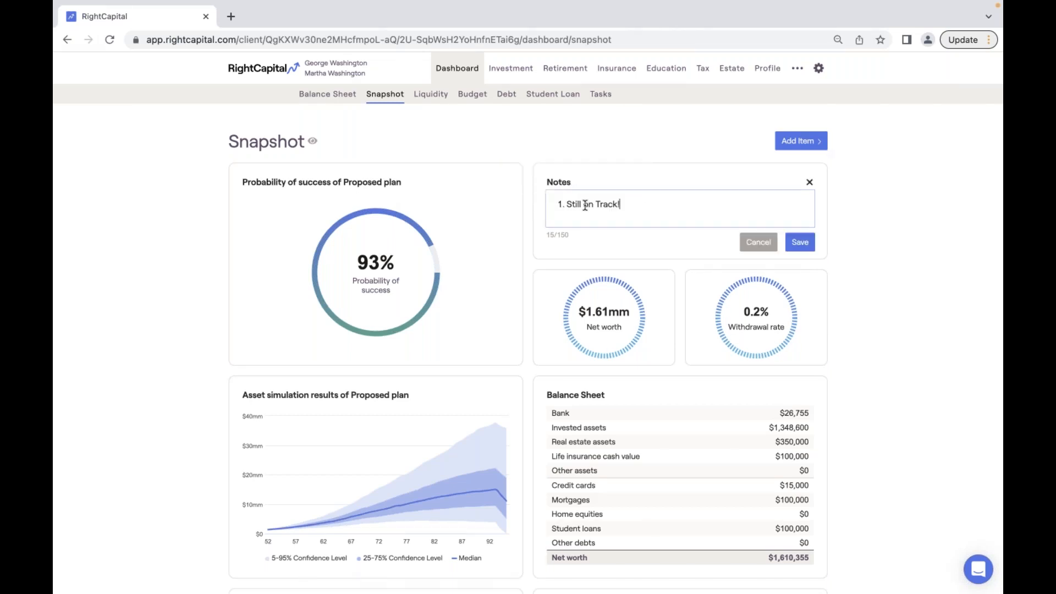
double_click(620, 205)
shift+click(561, 205)
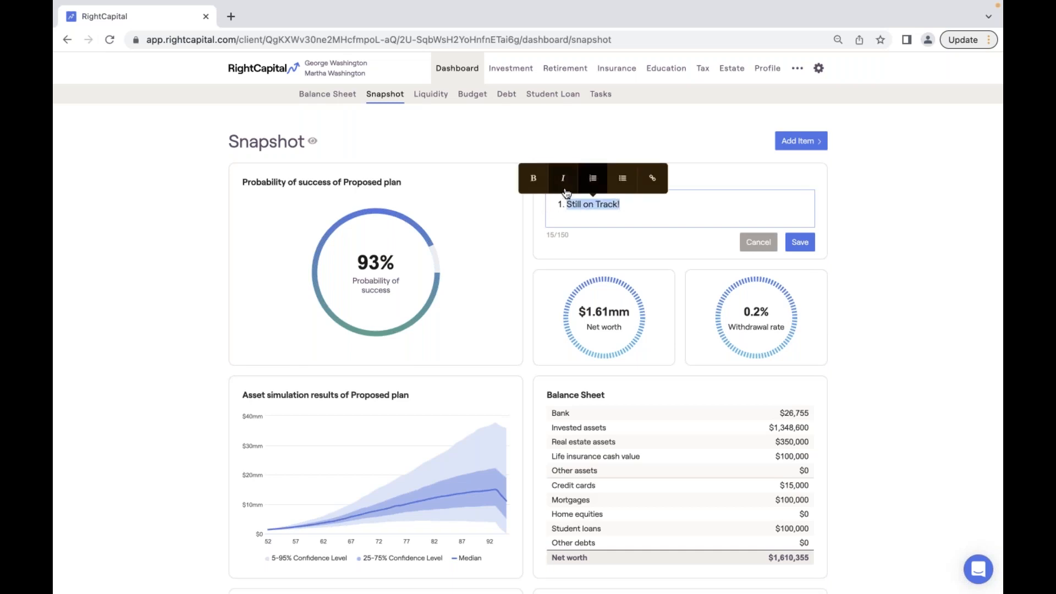
click(535, 180)
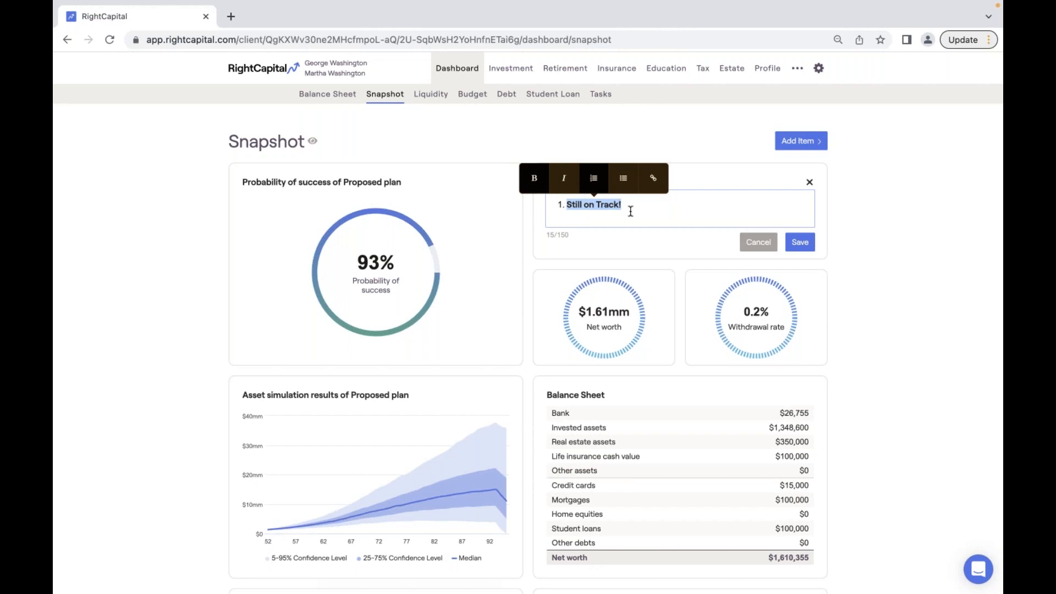
click(566, 211)
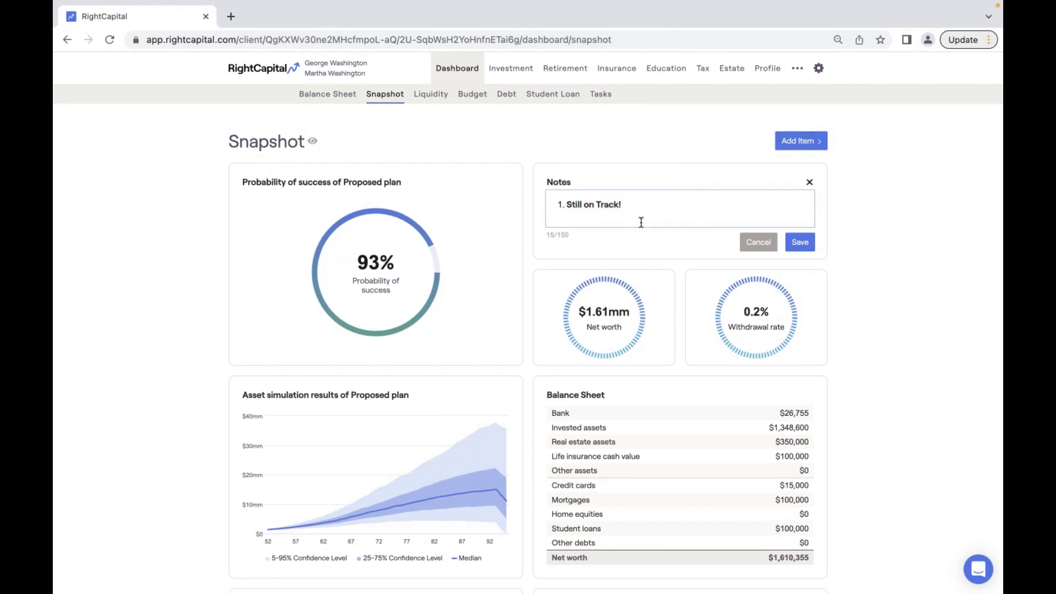
- Move the Notes card below the Net worth card
scroll(641, 222, down, 1)
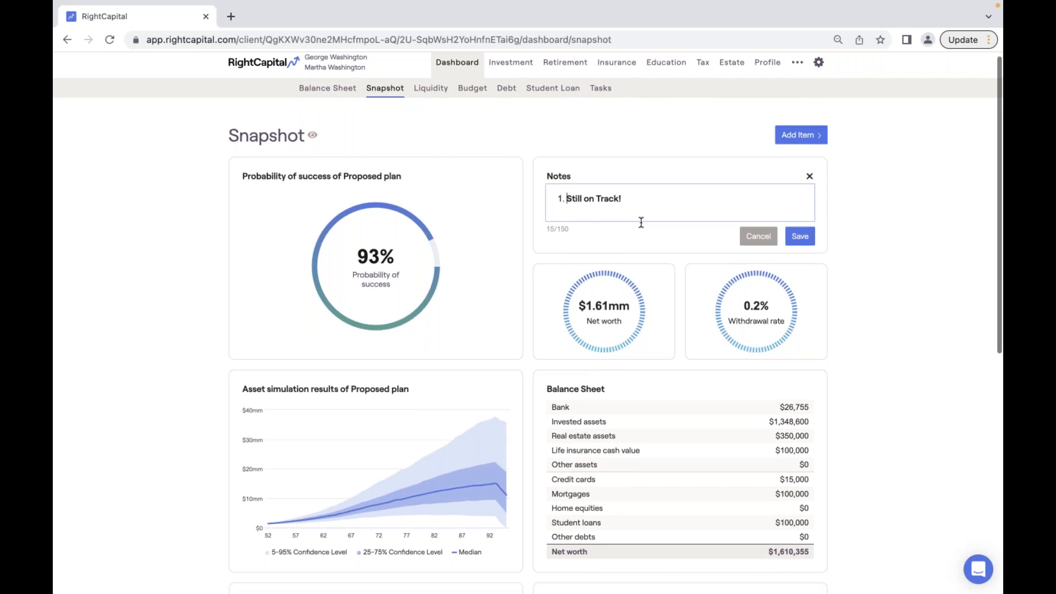
scroll(641, 222, down, 1)
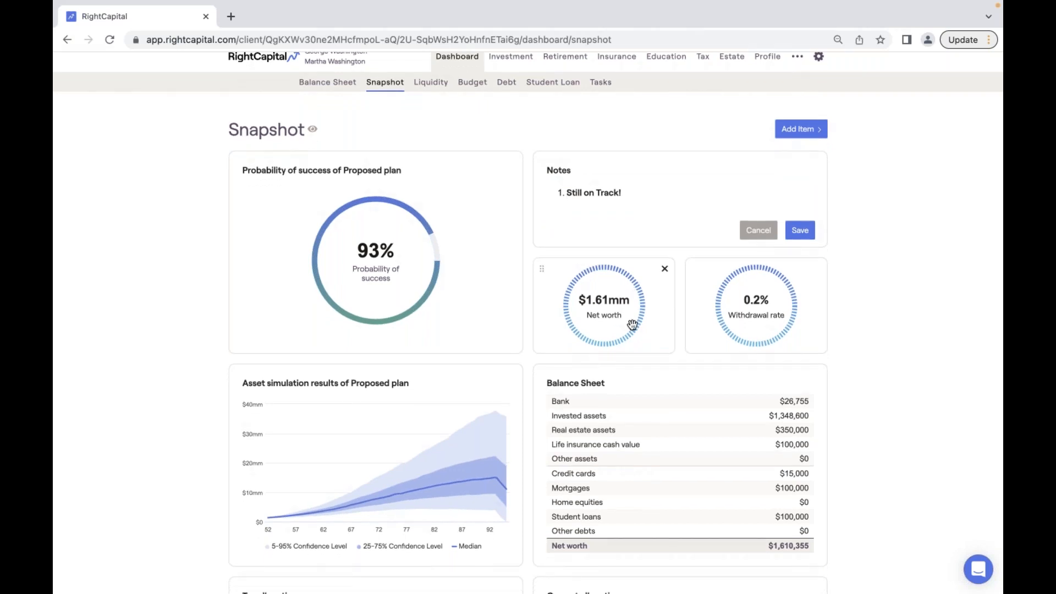
scroll(655, 337, down, 1)
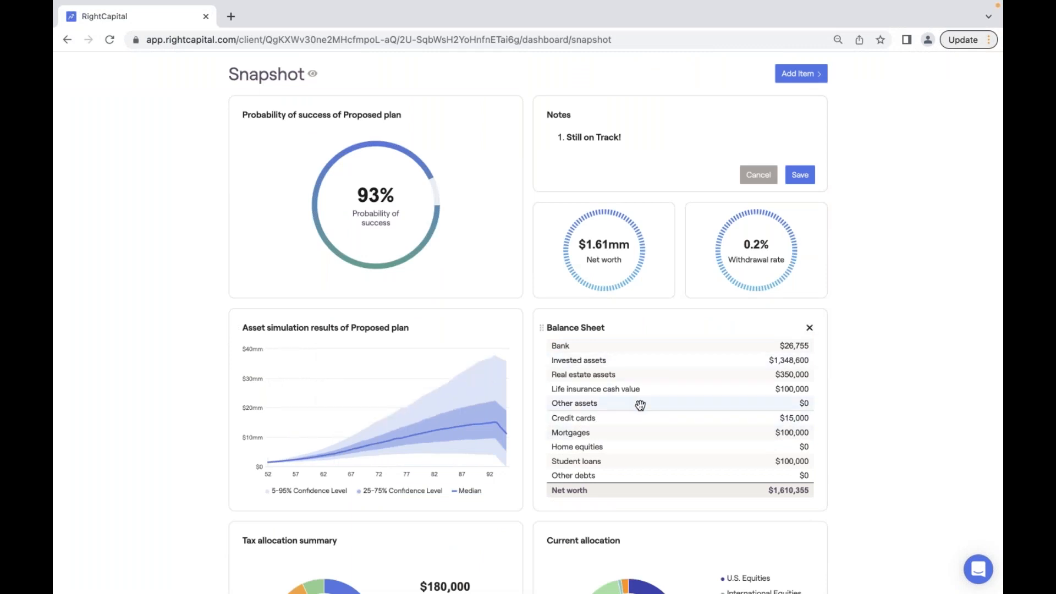
scroll(615, 431, down, 3)
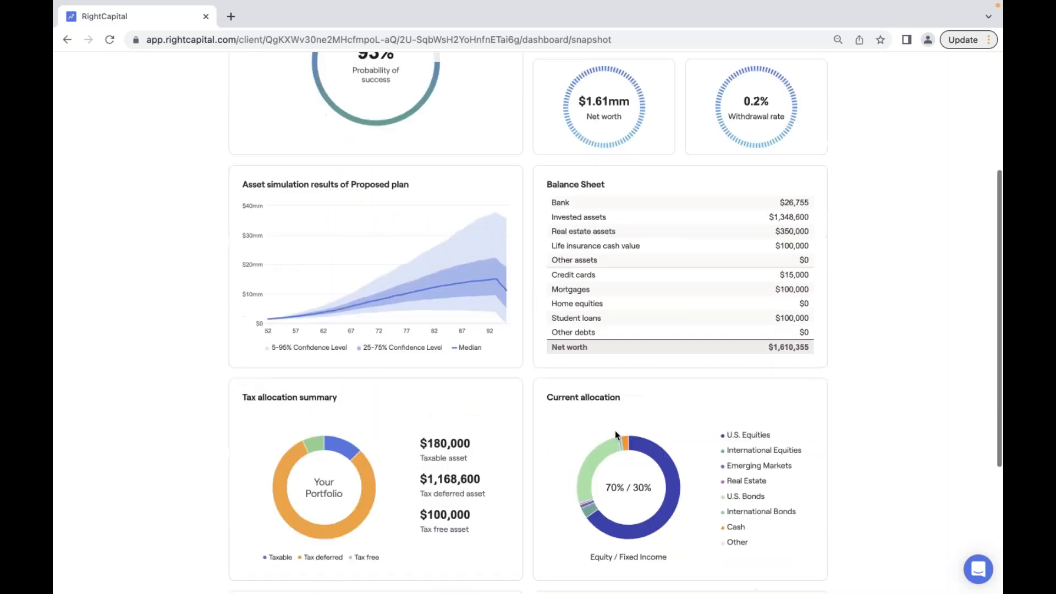
scroll(545, 416, down, 1)
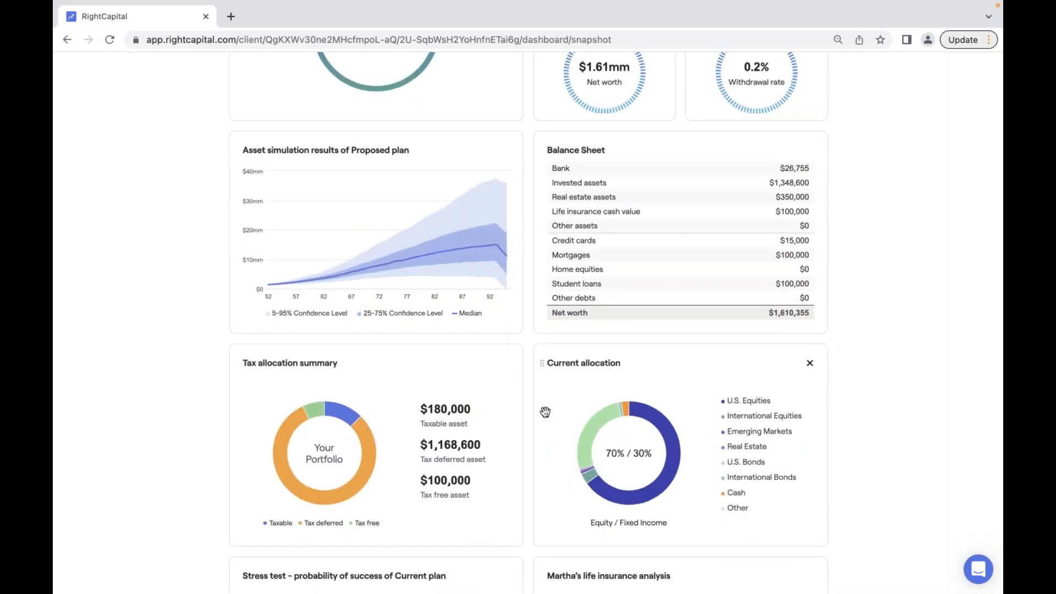
scroll(553, 416, down, 1)
scroll(558, 419, down, 3)
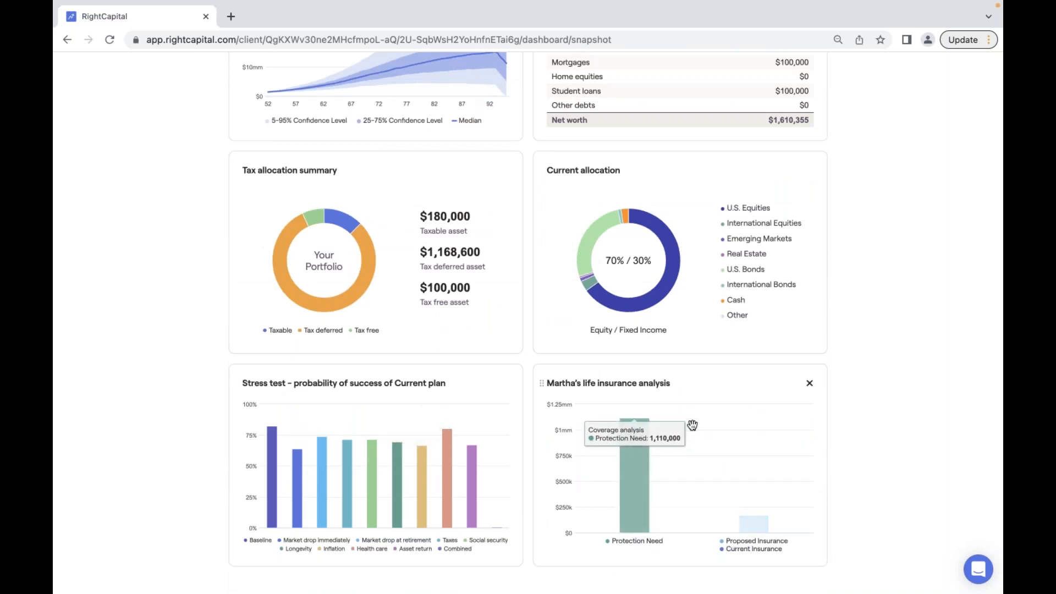
scroll(719, 392, up, 3)
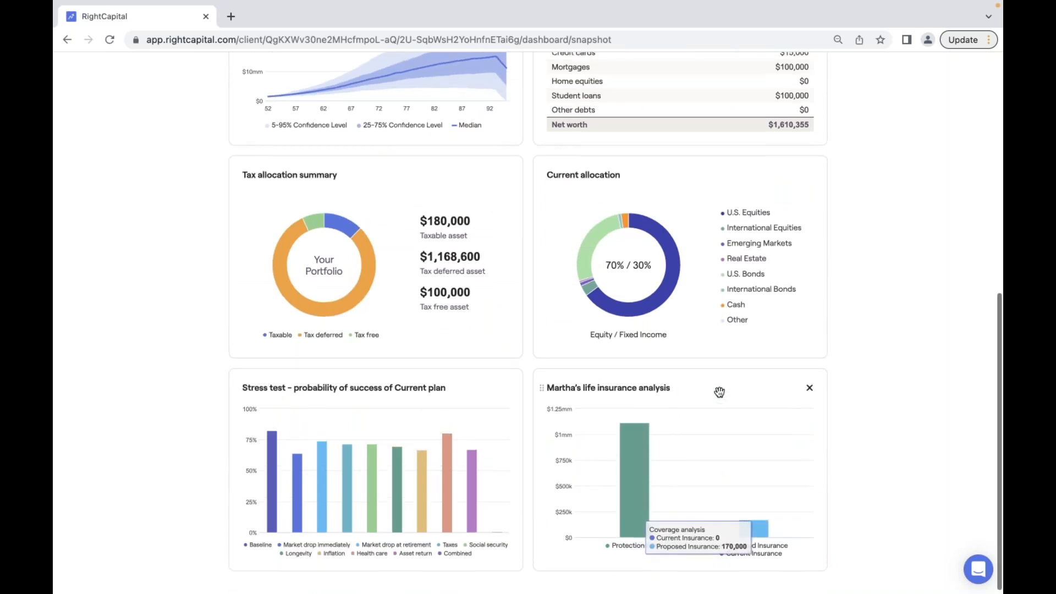
scroll(719, 392, up, 6)
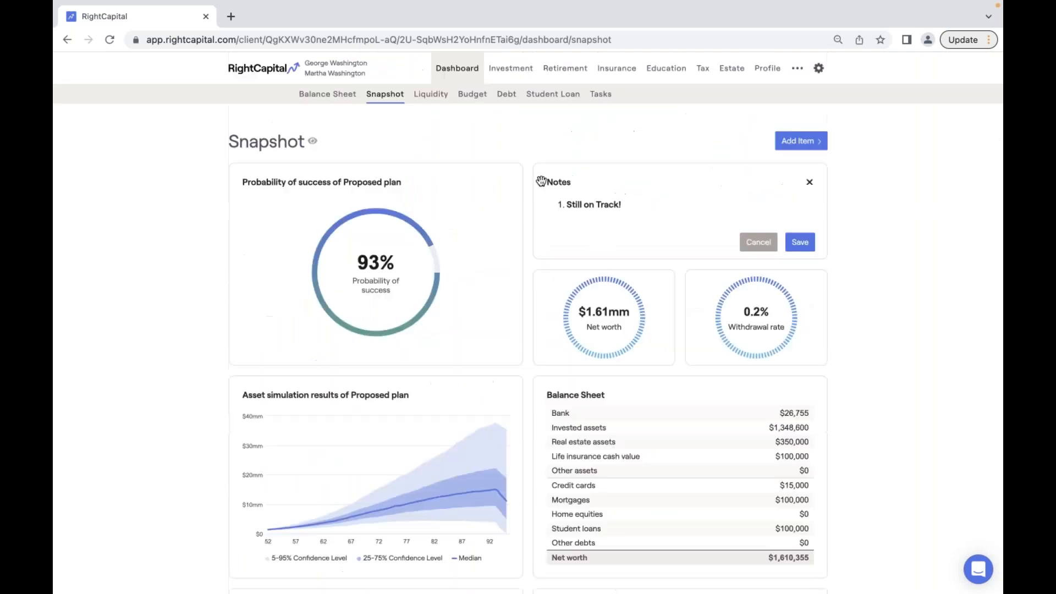
drag(541, 181, 539, 341)
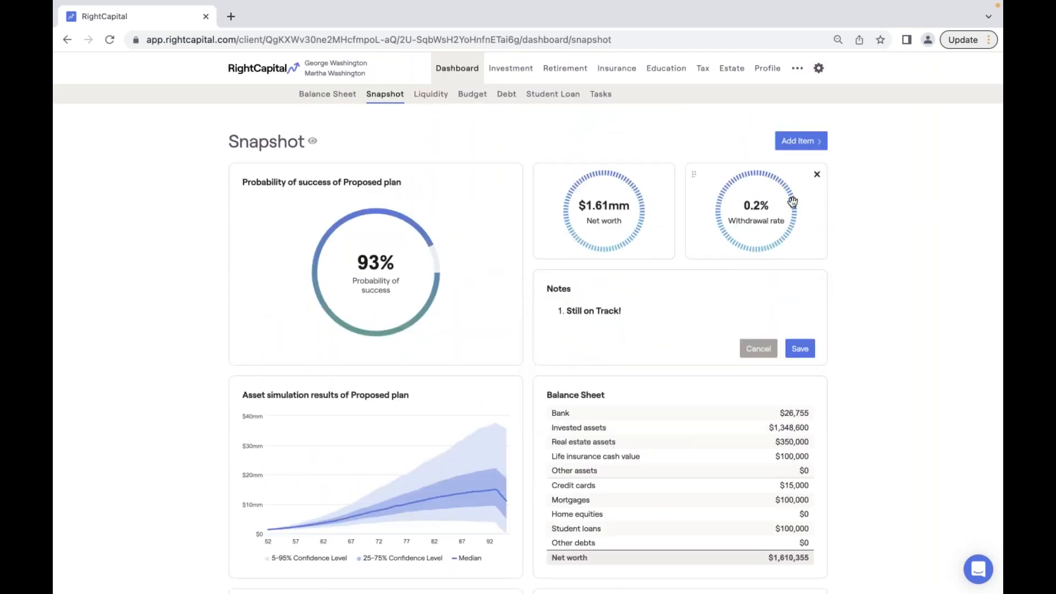
- Cancel an attempted removal of the Withdrawal rate card and bring up the Add Item list
click(817, 175)
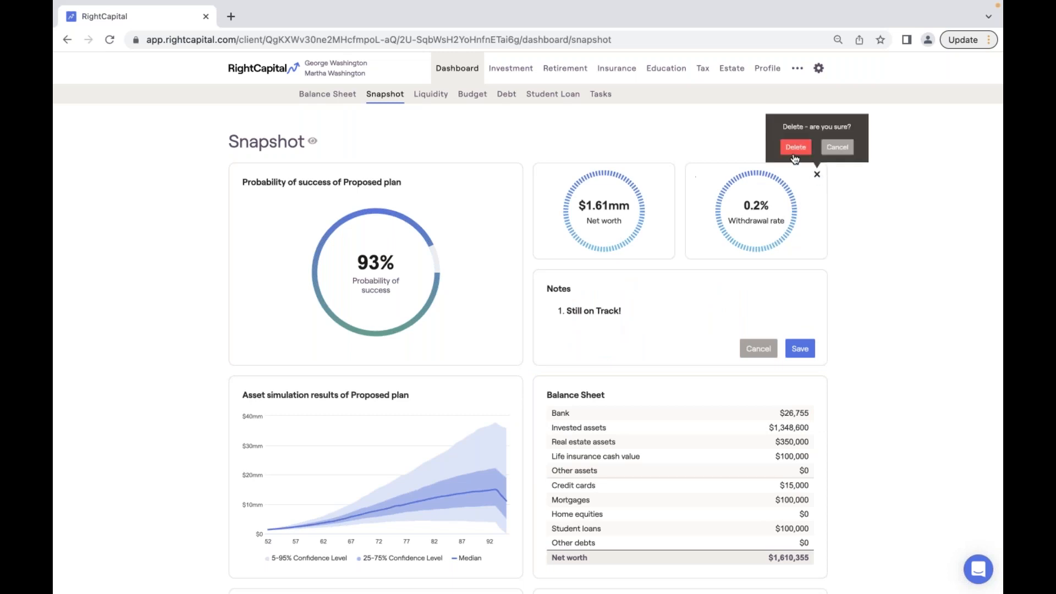
click(604, 137)
click(827, 142)
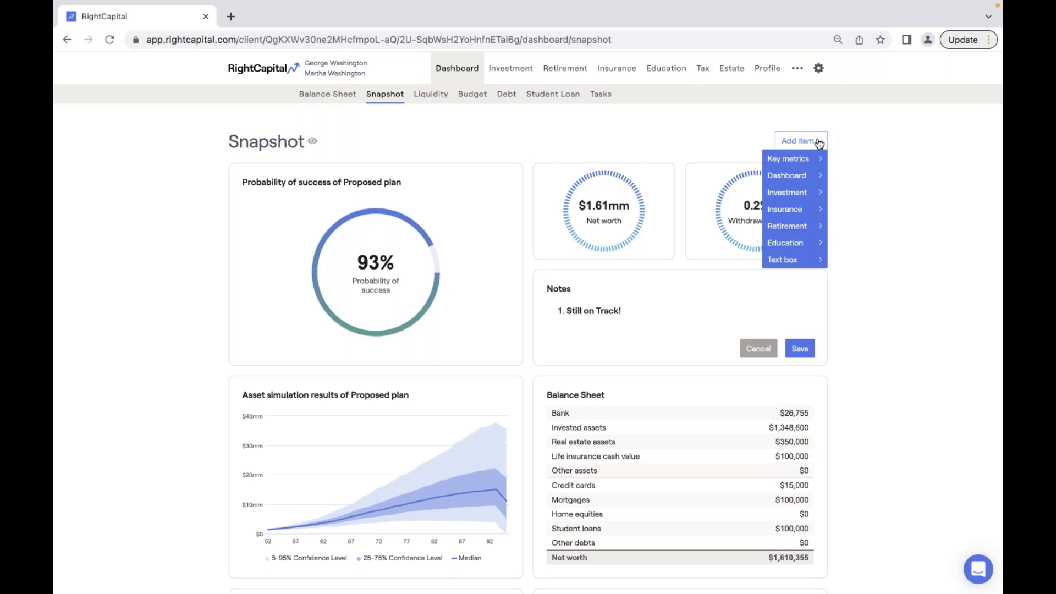
- Restore the page zoom to 100% and delete the Net worth and Withdrawal rate cards
key(ctrl+plus)
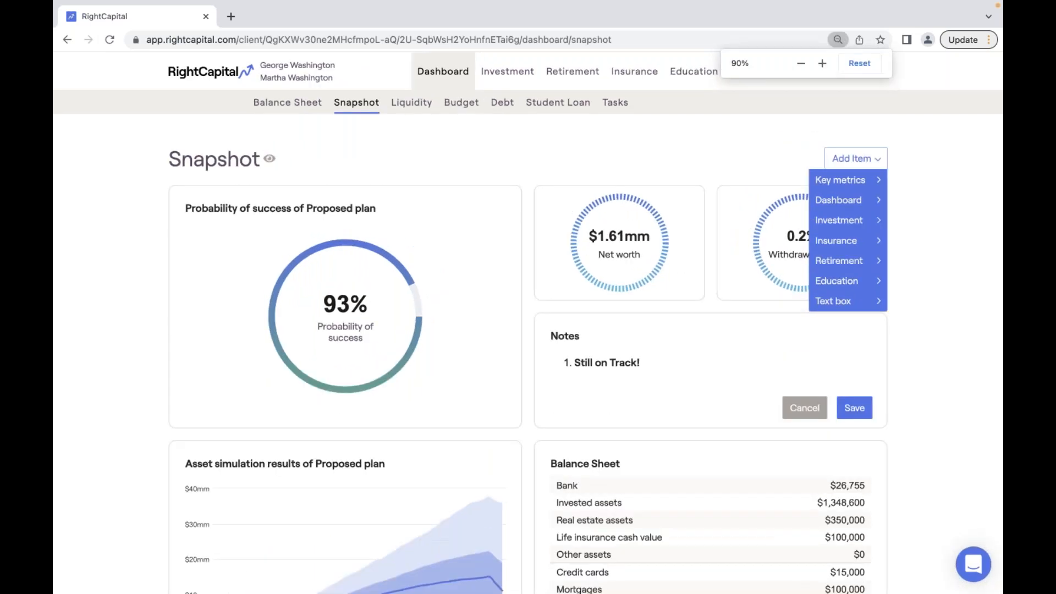
key(ctrl+plus)
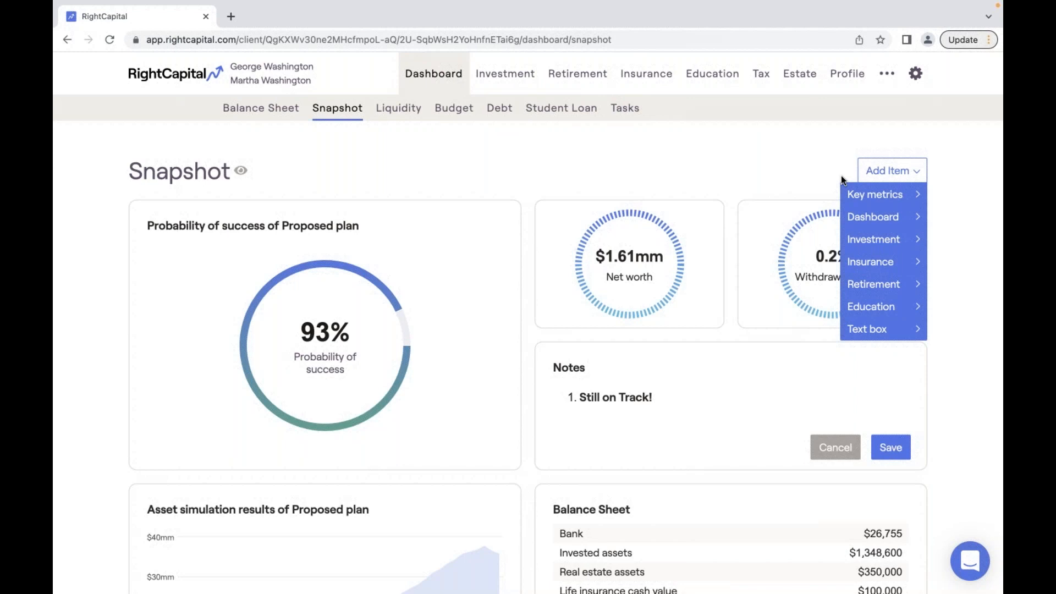
mouse_move(880, 195)
click(714, 216)
click(687, 179)
click(715, 216)
click(686, 178)
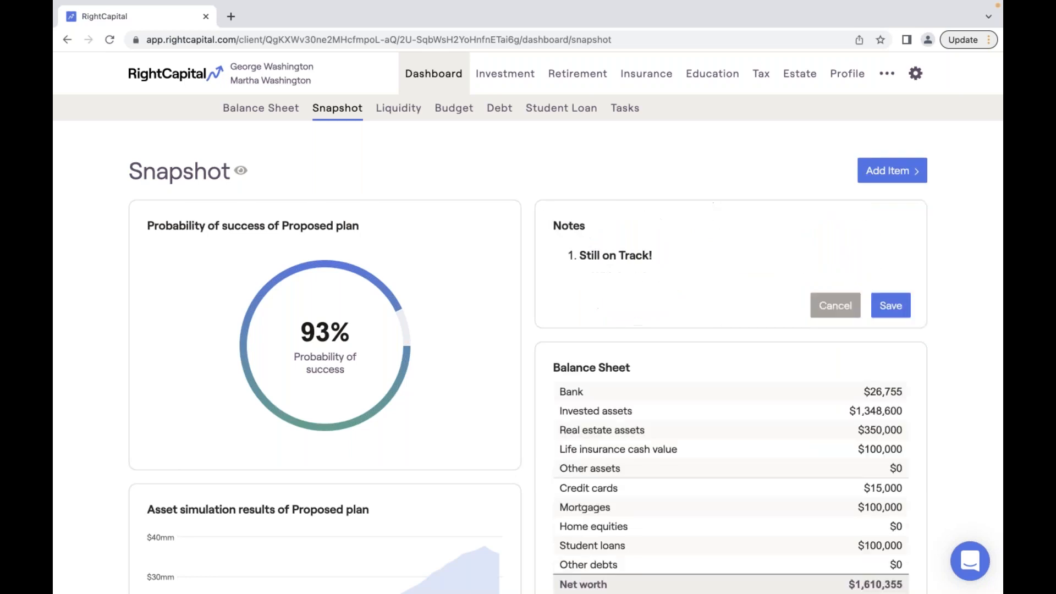
- Add Net worth and Savings rate (24.7%) key-metric cards to the Snapshot
click(887, 171)
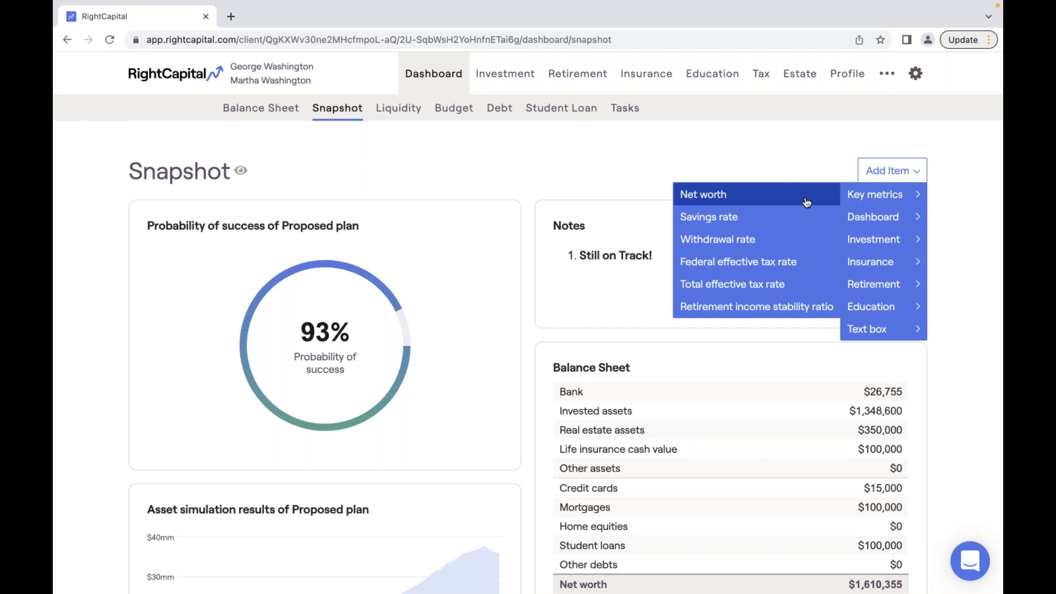
click(721, 203)
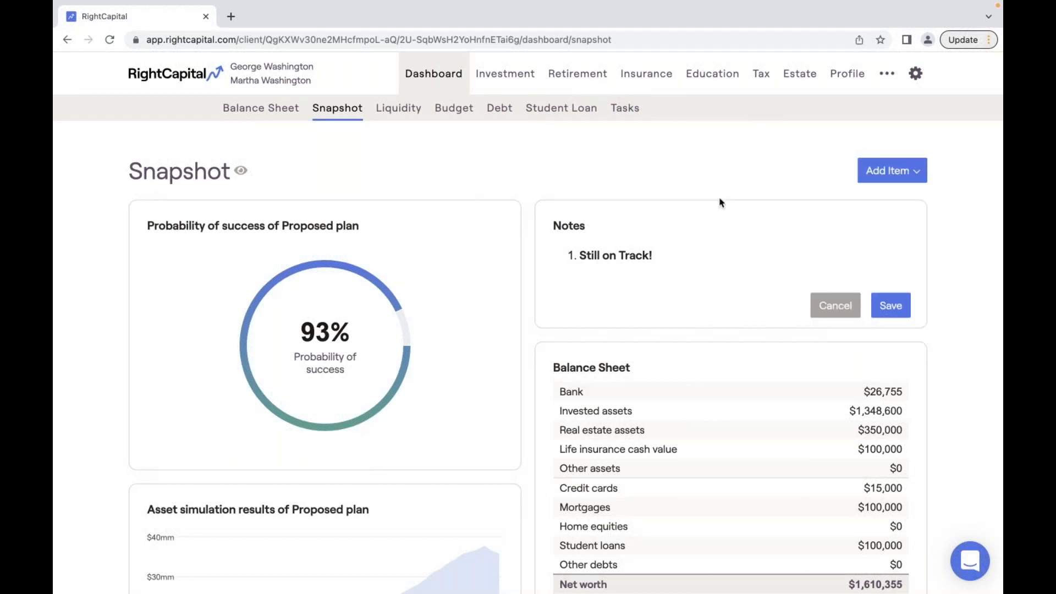
scroll(721, 203, down, 3)
scroll(721, 203, down, 12)
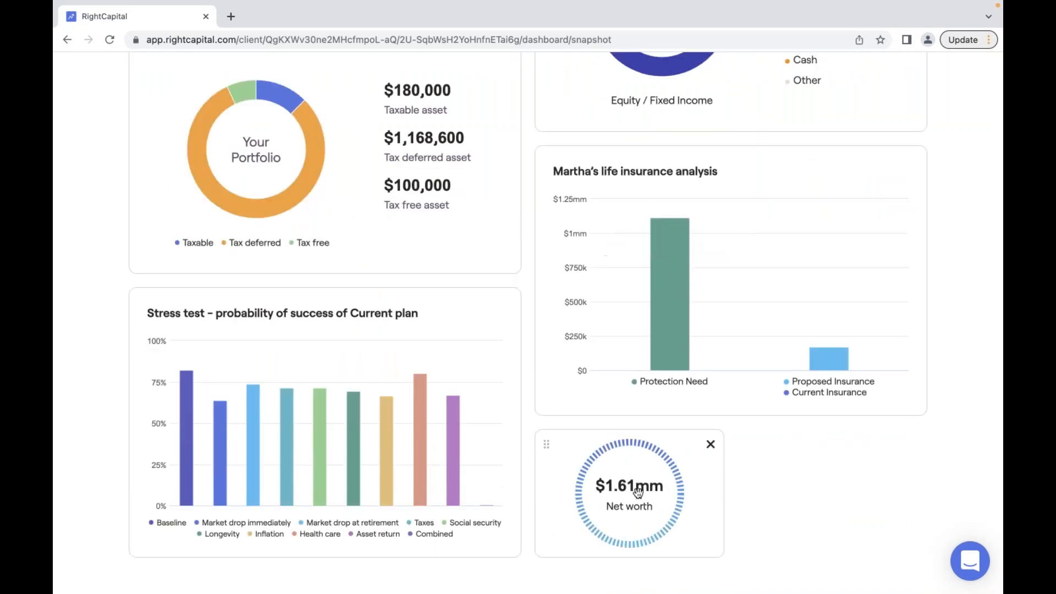
scroll(636, 495, up, 15)
click(891, 120)
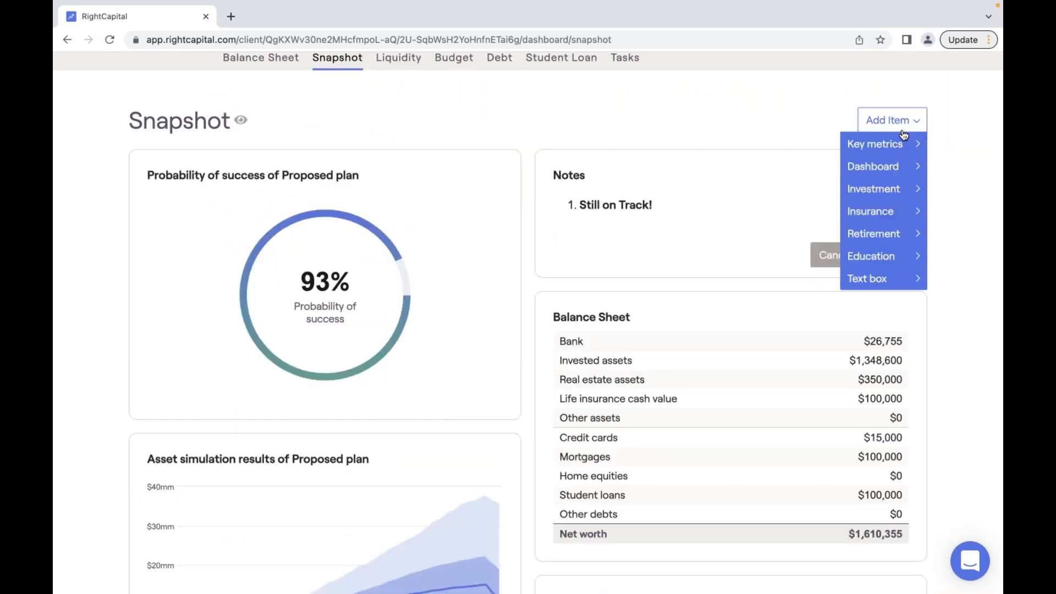
mouse_move(900, 144)
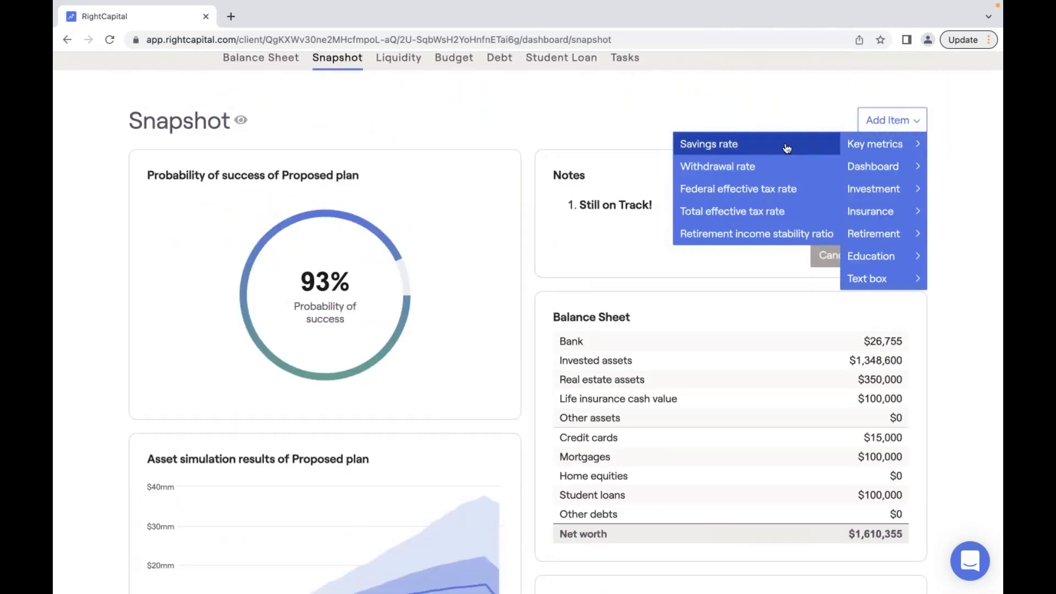
click(709, 144)
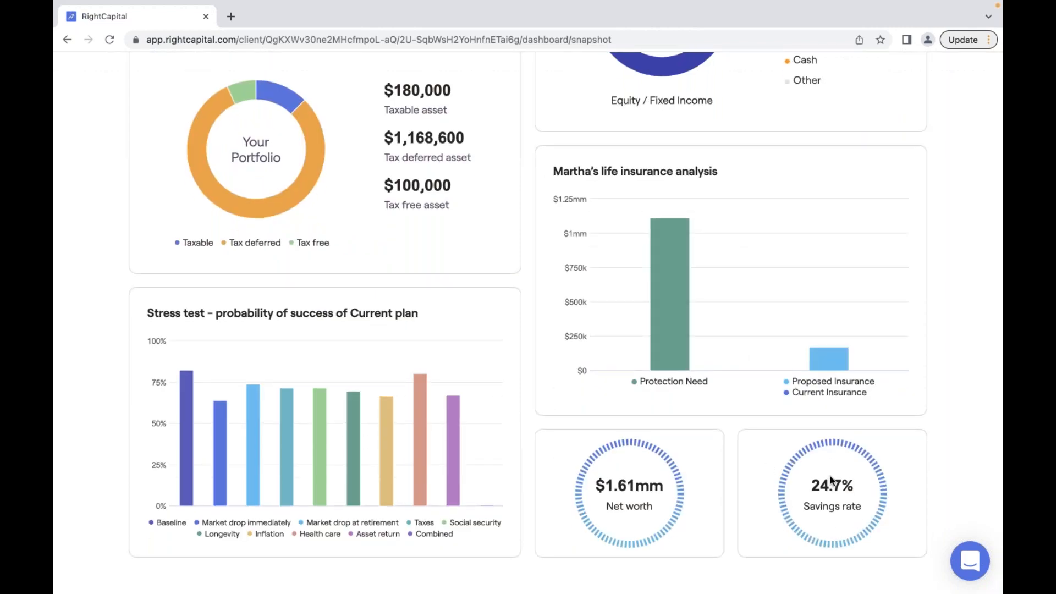
- Open the Retirement Analysis page showing Proposed 93% and Current 82% success
scroll(728, 428, up, 1)
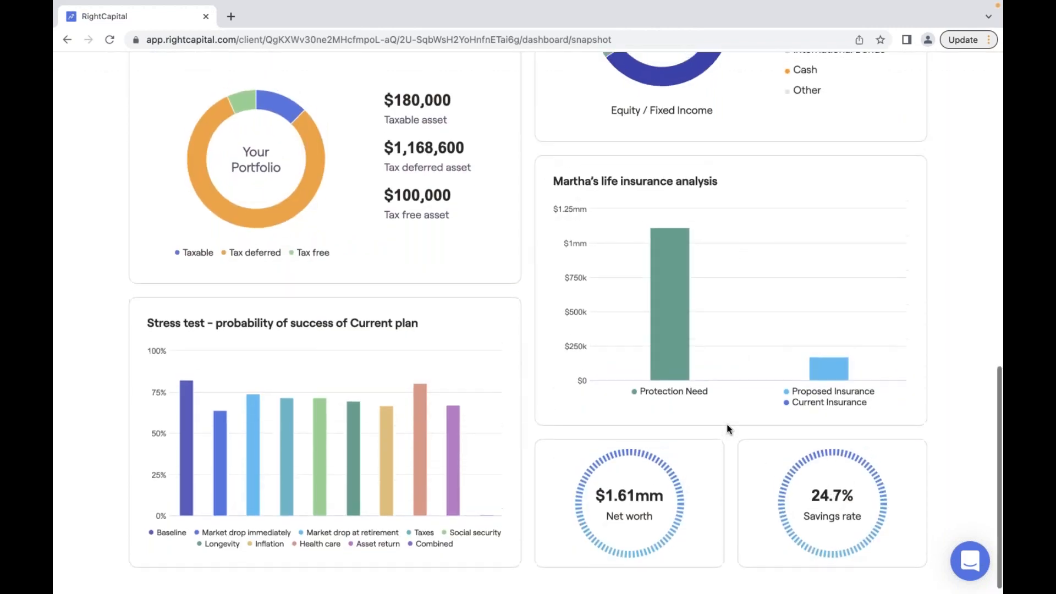
scroll(729, 428, up, 10)
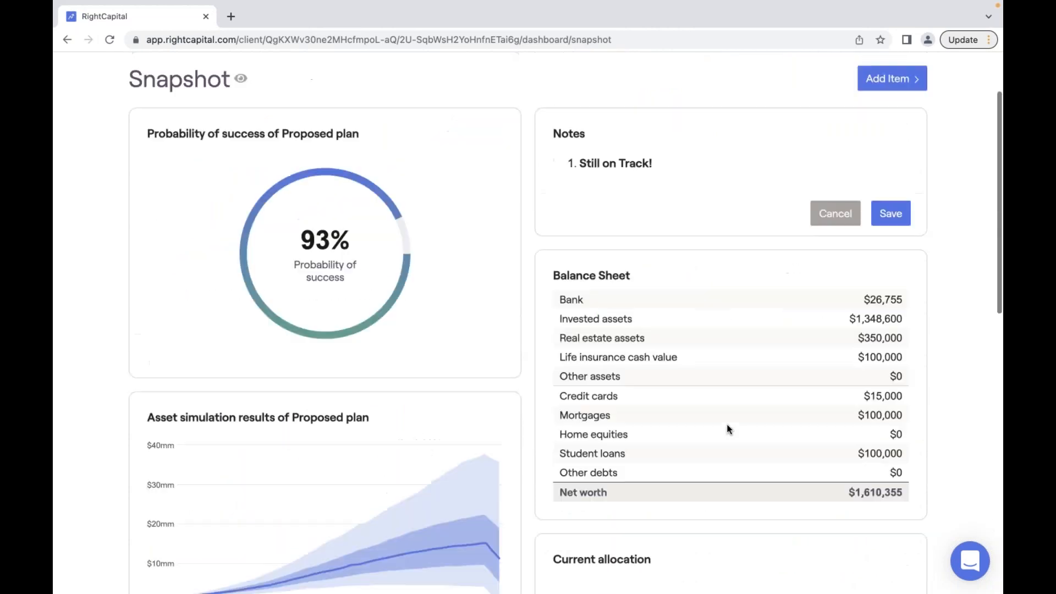
click(580, 80)
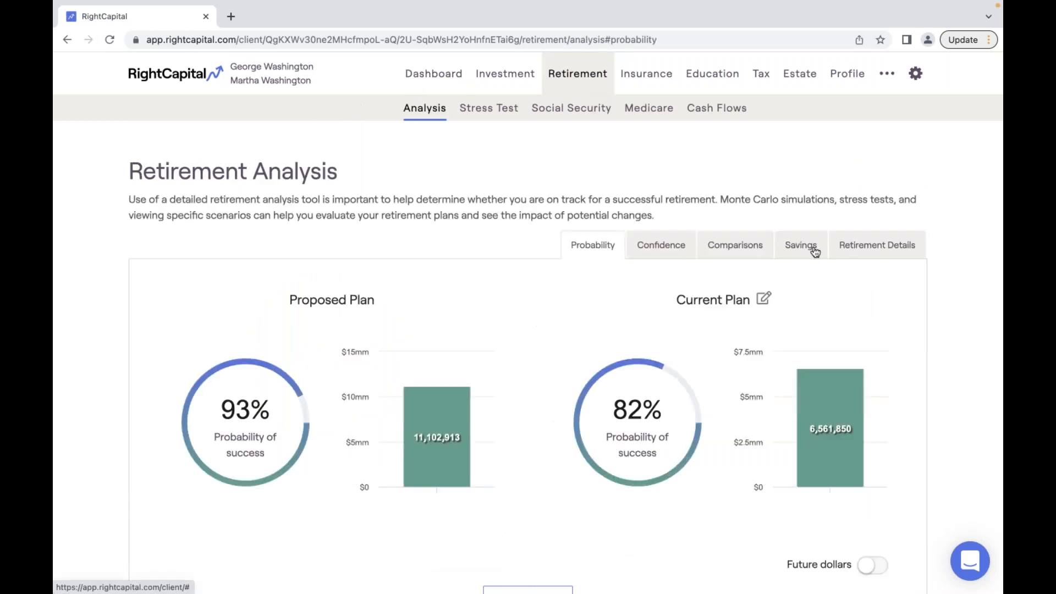
click(815, 252)
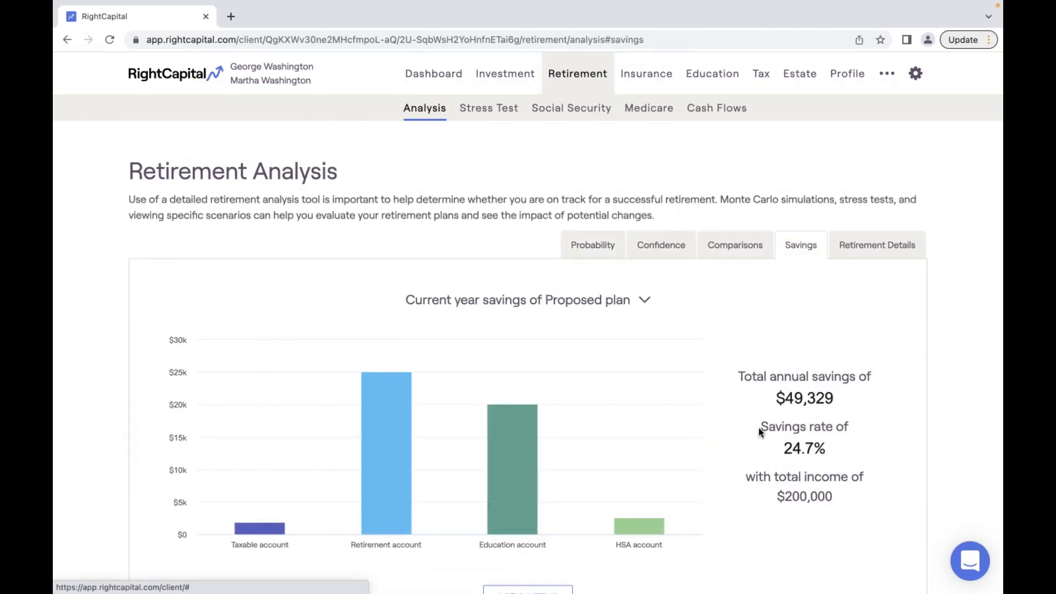
drag(778, 427, 831, 450)
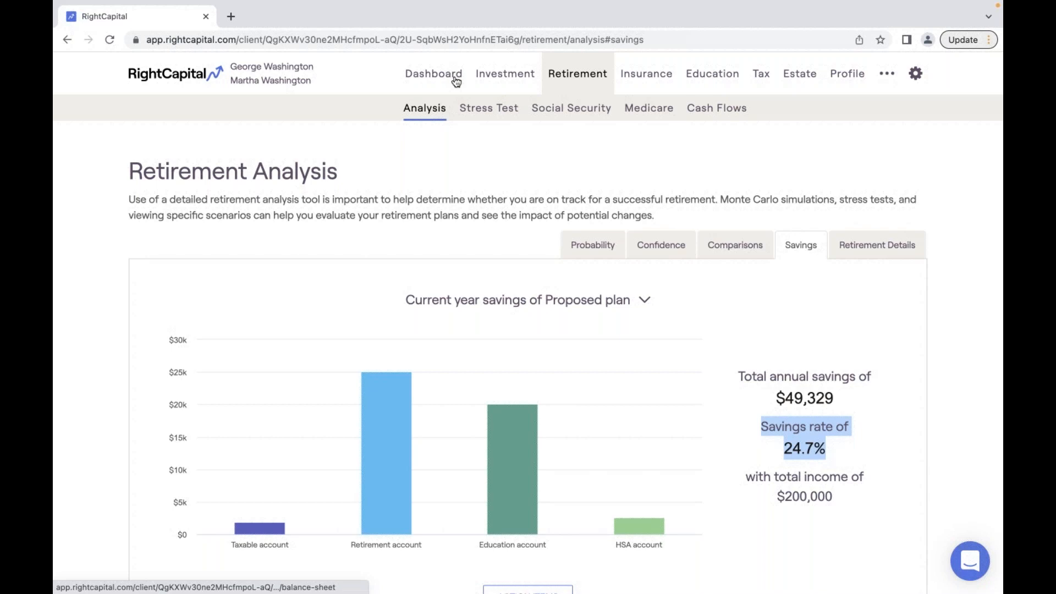
click(654, 298)
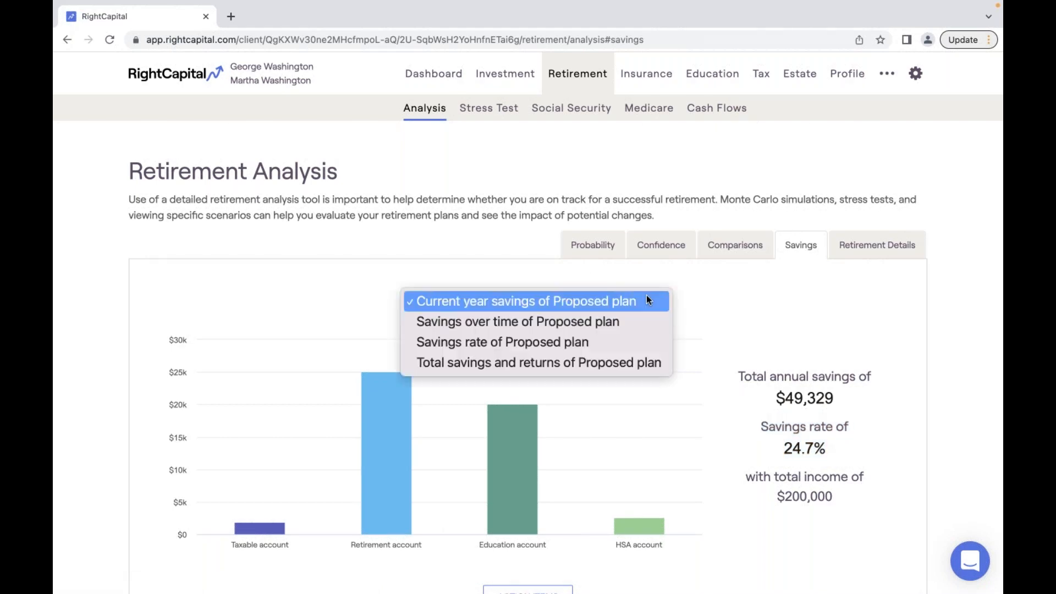
click(694, 291)
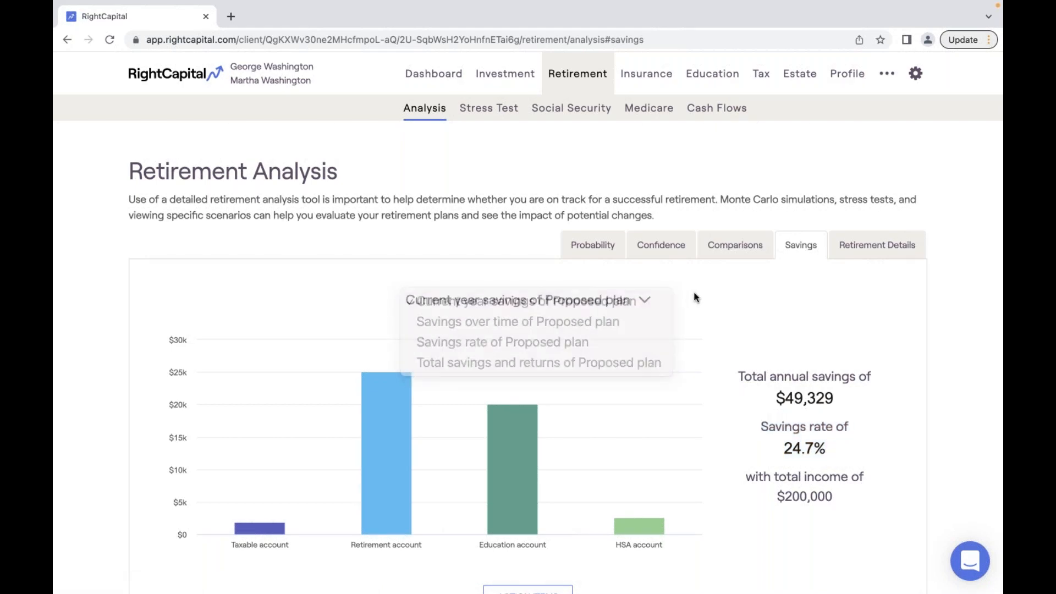
click(438, 75)
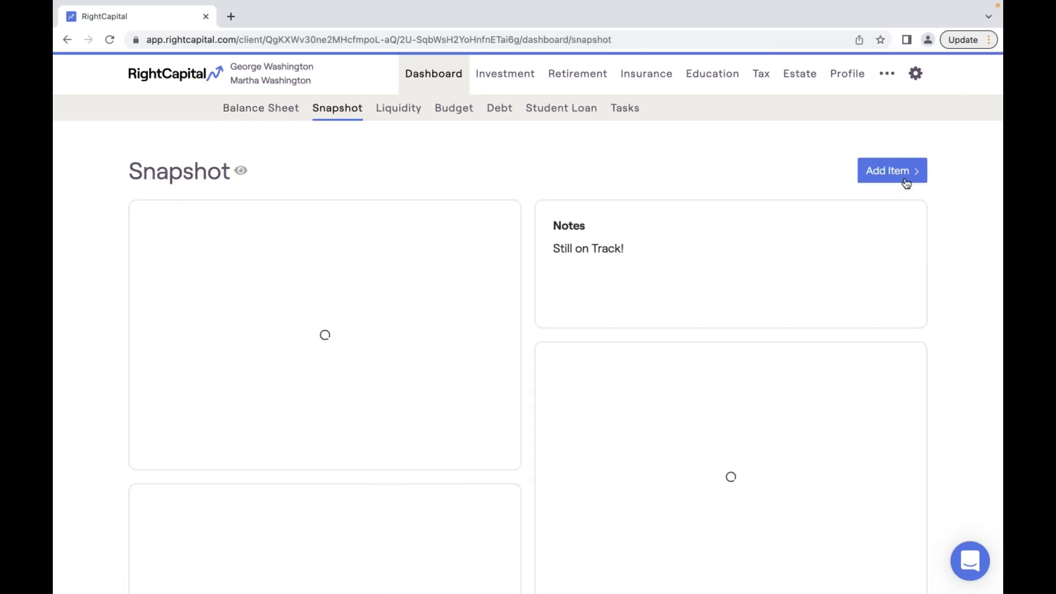
- Add an Effective federal tax rate card showing 11.8% to the Snapshot
click(905, 180)
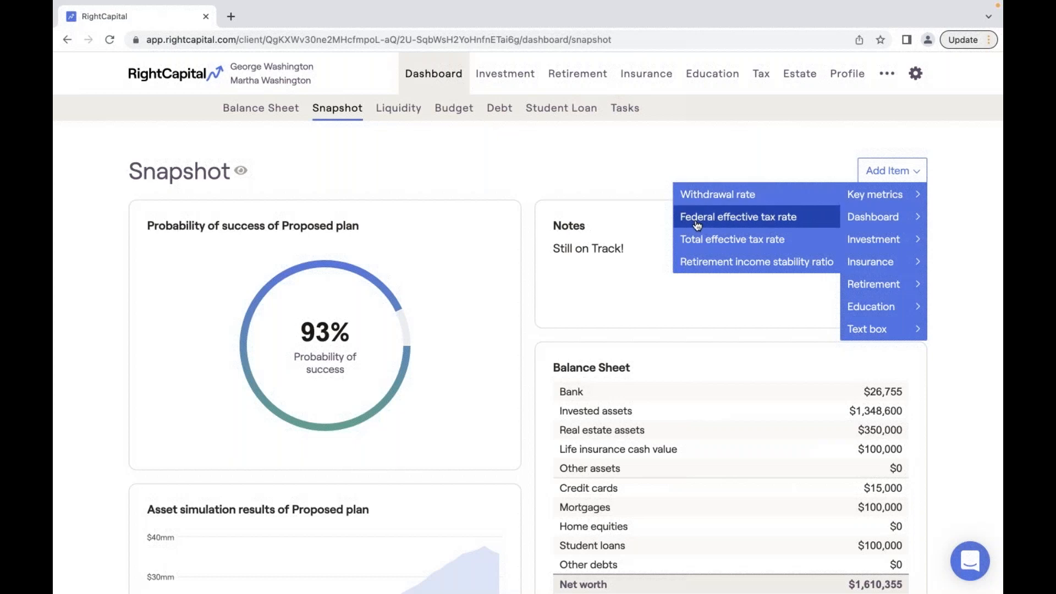
click(790, 220)
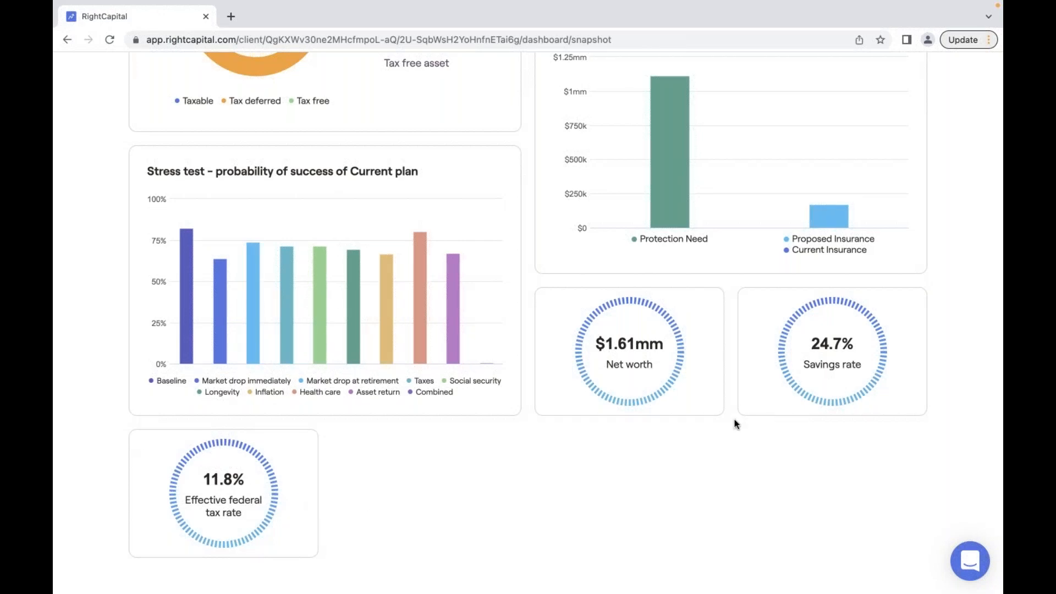
scroll(735, 423, up, 1)
scroll(734, 423, up, 15)
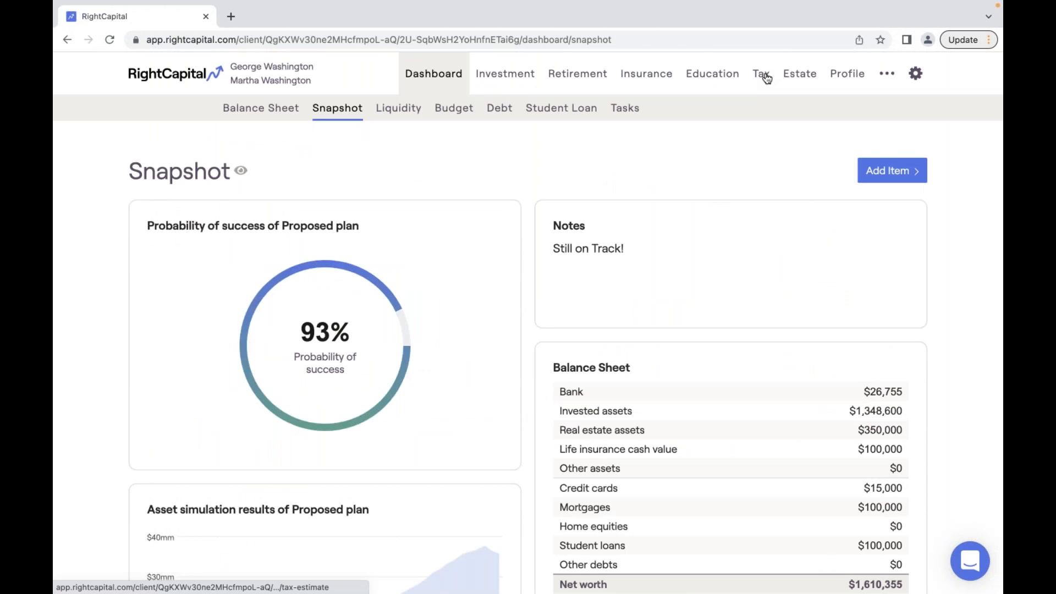
click(765, 77)
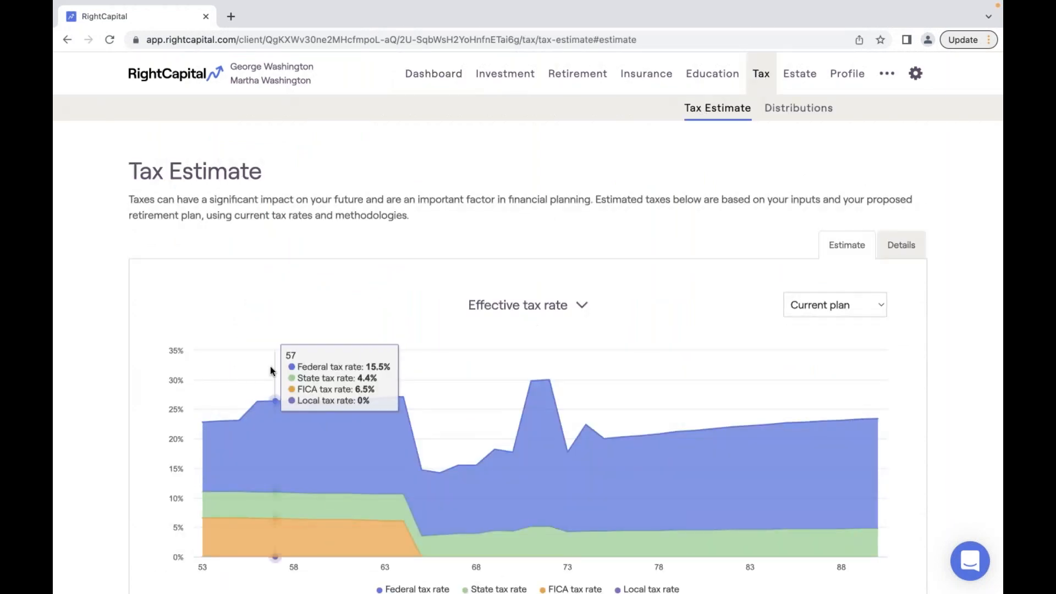
mouse_move(201, 397)
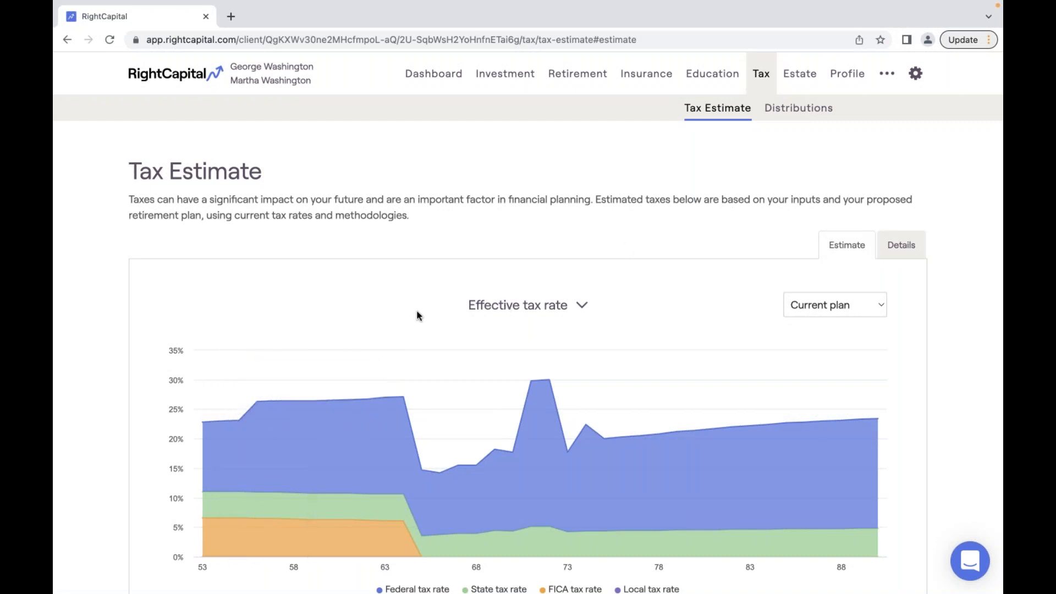
click(556, 310)
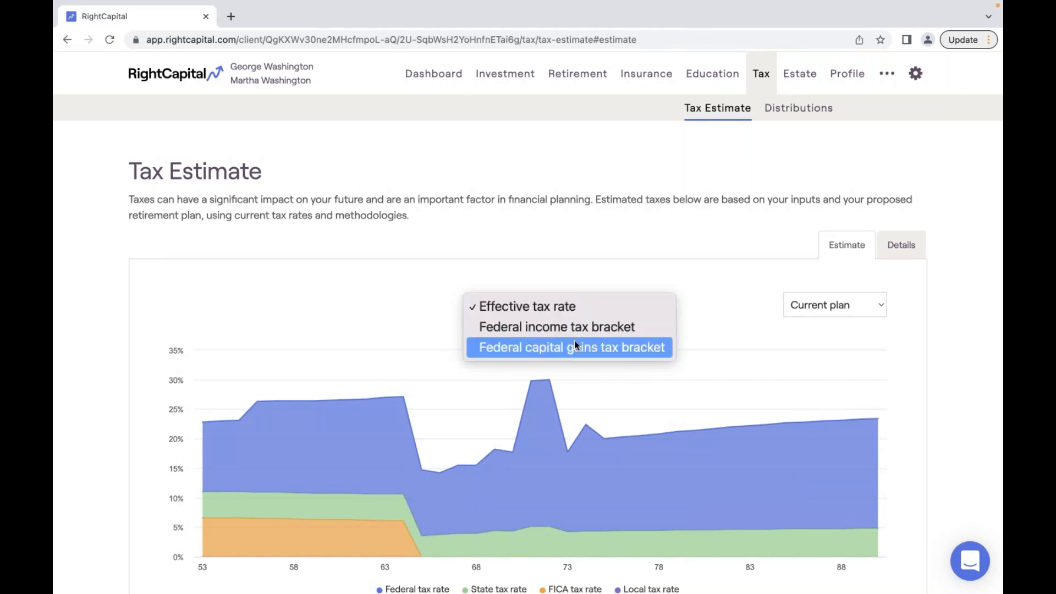
click(446, 77)
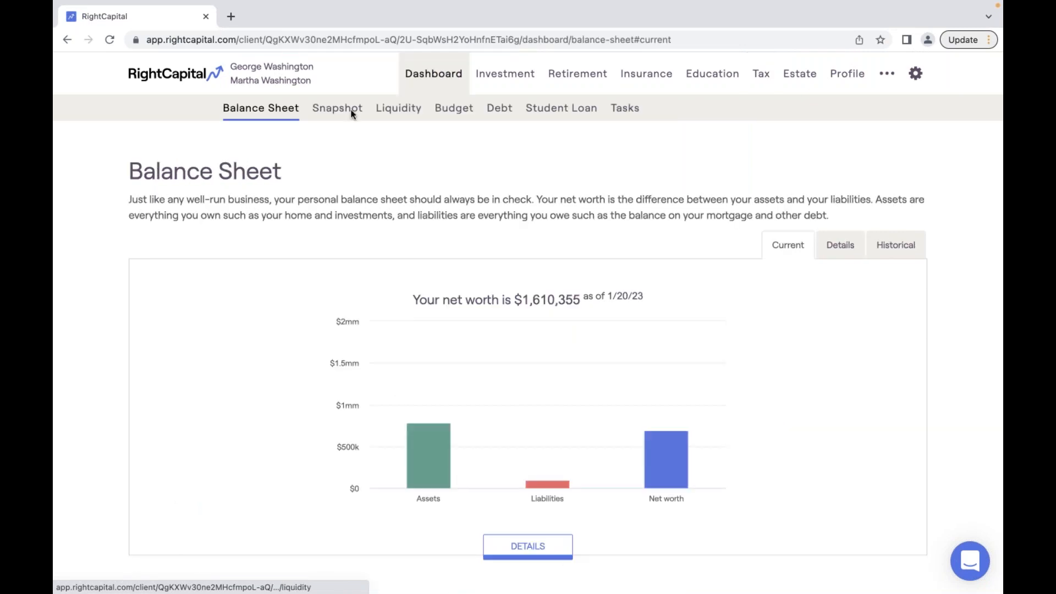
click(353, 113)
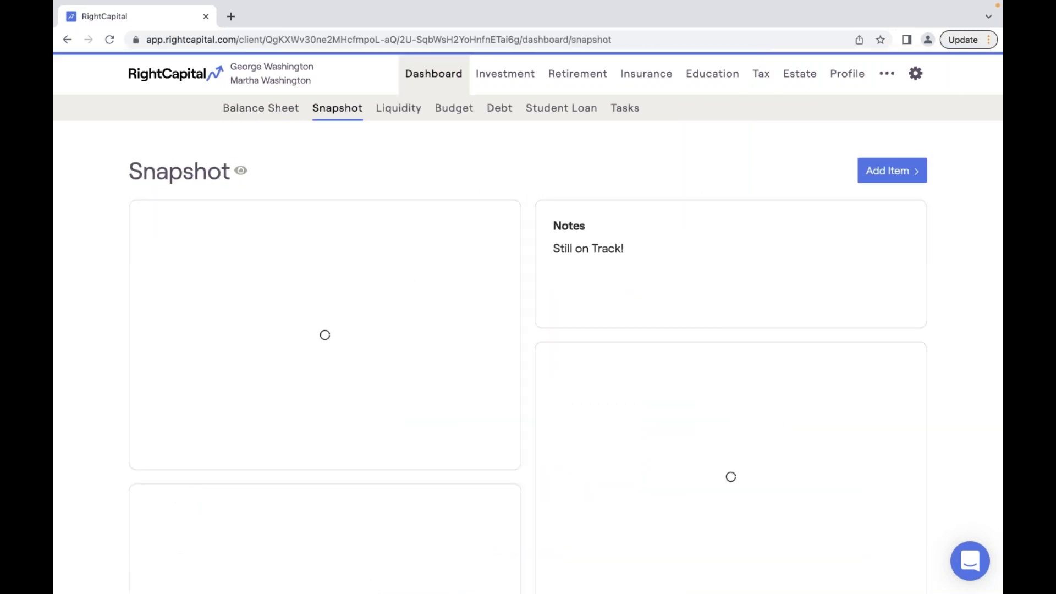
- Open the retirement analysis details and highlight the 32.9% income stability figure
click(898, 171)
mouse_move(877, 194)
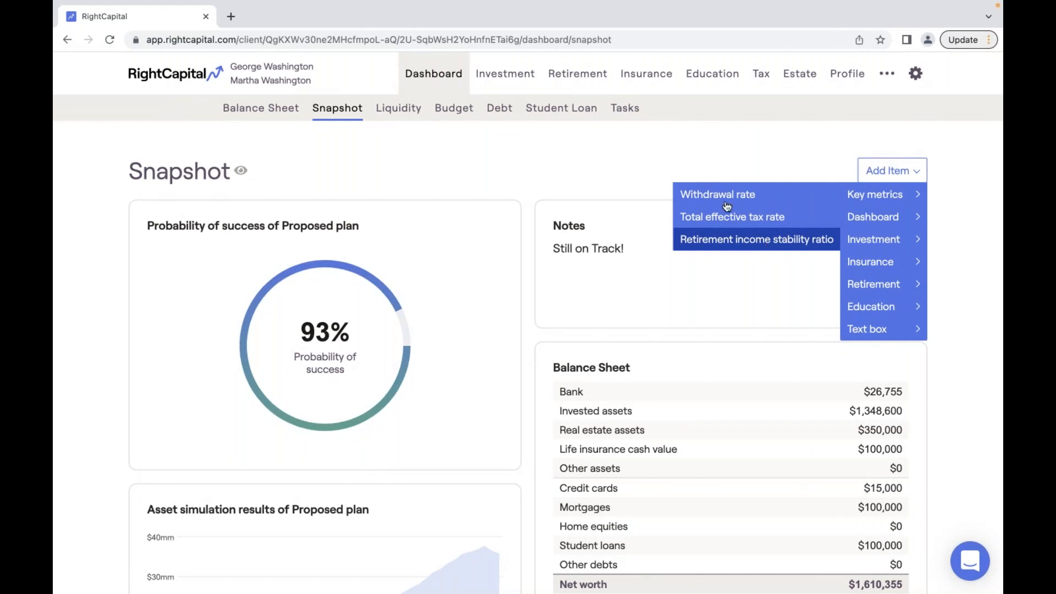
click(582, 80)
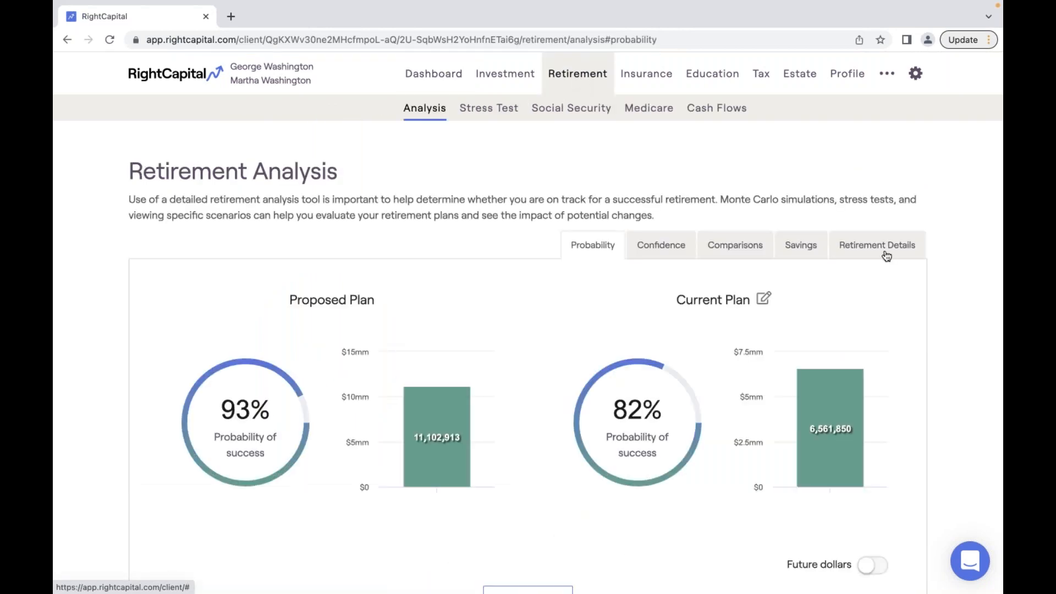
click(887, 256)
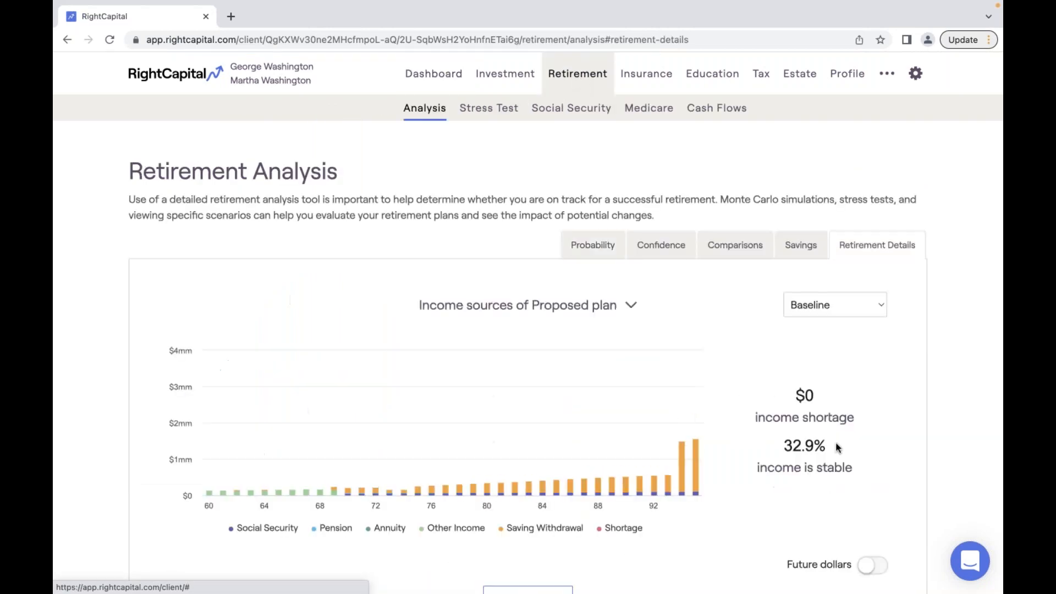
double_click(797, 445)
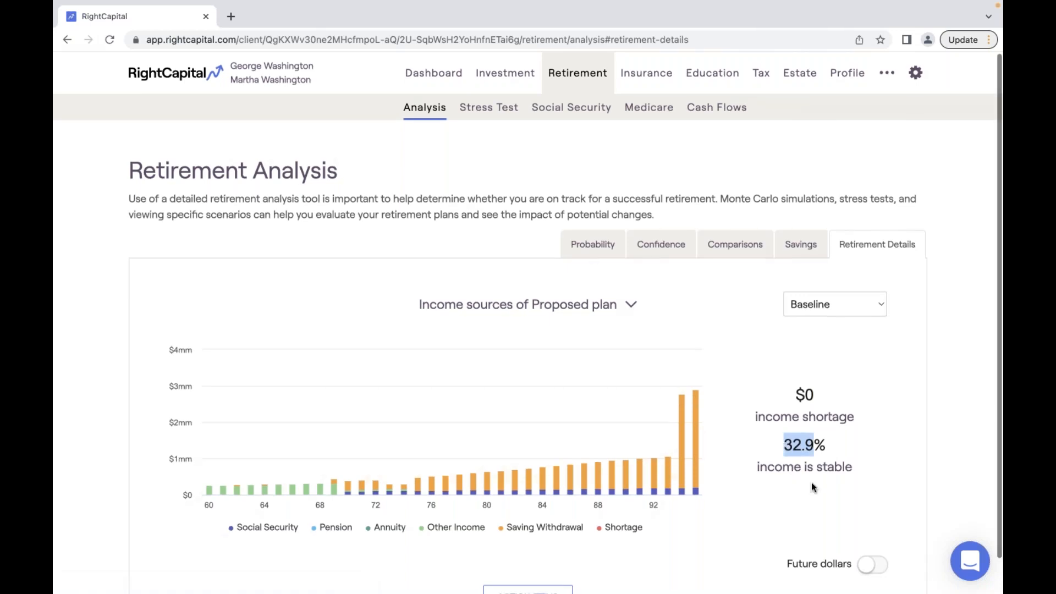
scroll(810, 483, down, 1)
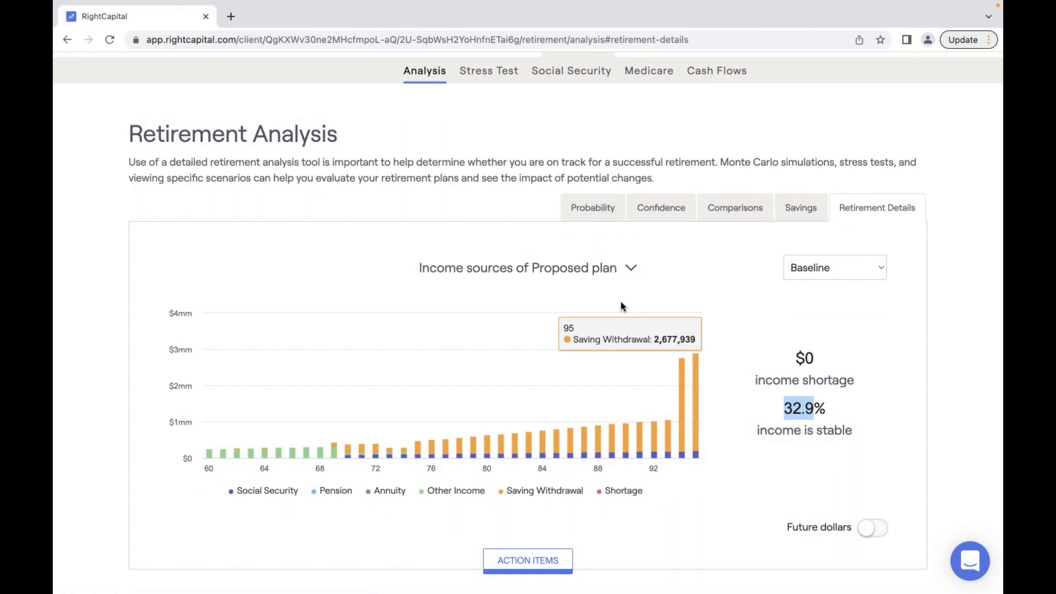
- View the Proposed plan's withdrawal rate chart, then return to the Balance Sheet dashboard
click(588, 270)
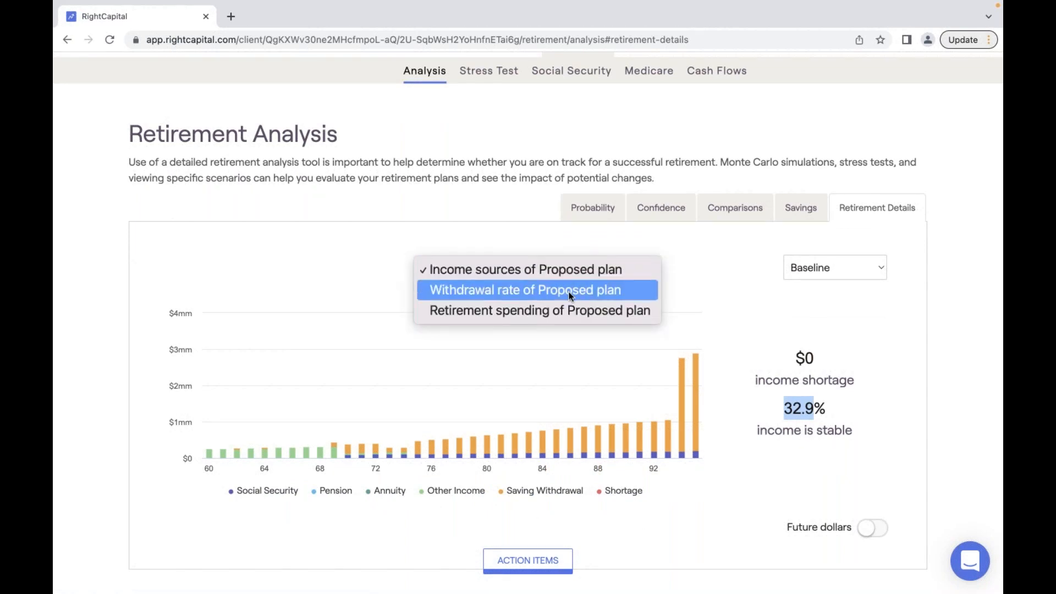
click(569, 295)
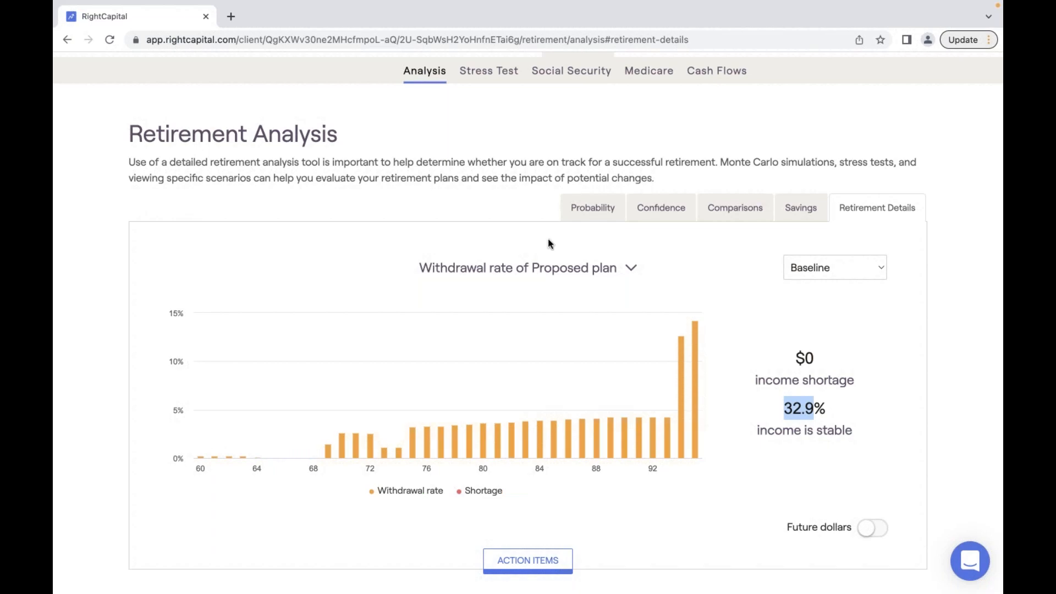
scroll(484, 165, up, 1)
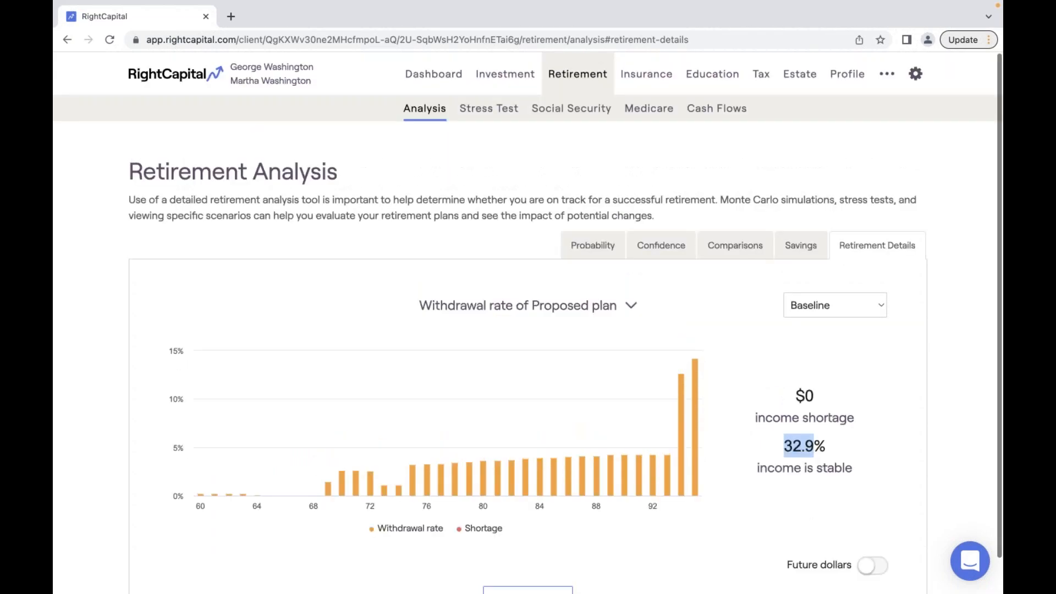
click(431, 80)
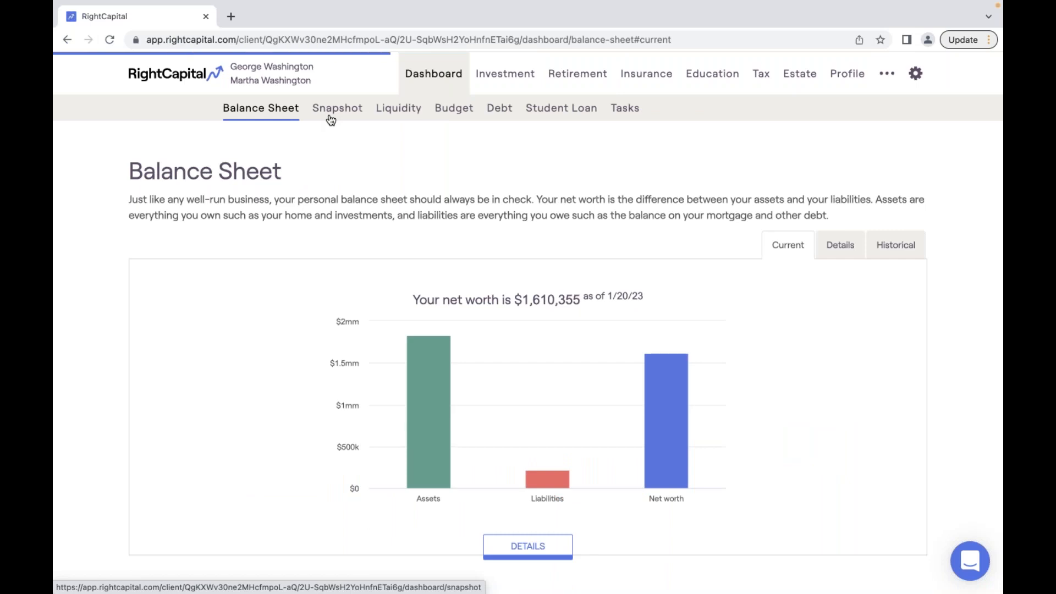
- Add the Historical Net worth – Last 30 days chart to the client's Snapshot
click(330, 119)
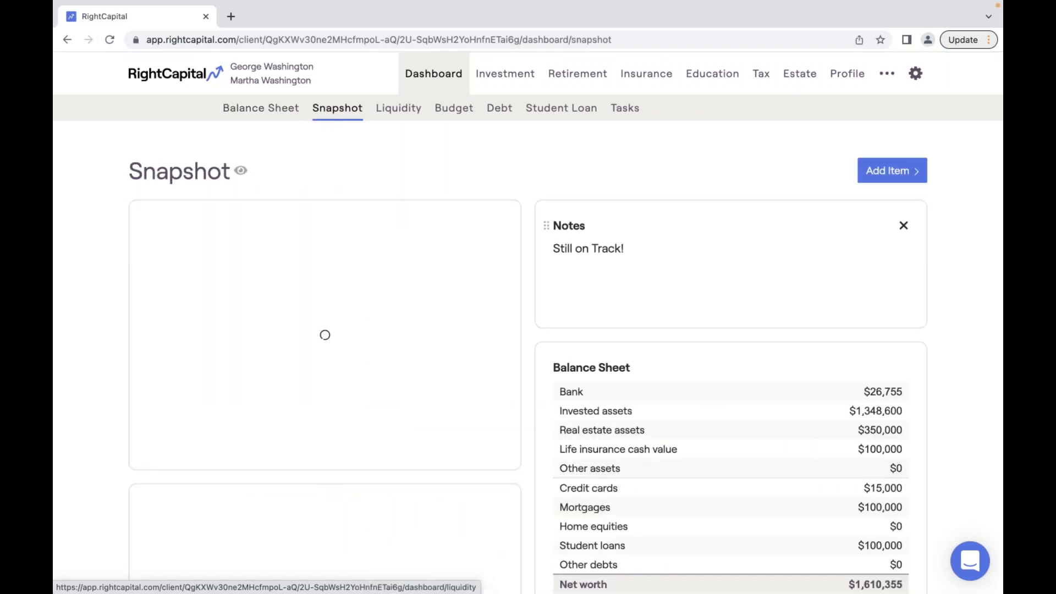
click(894, 179)
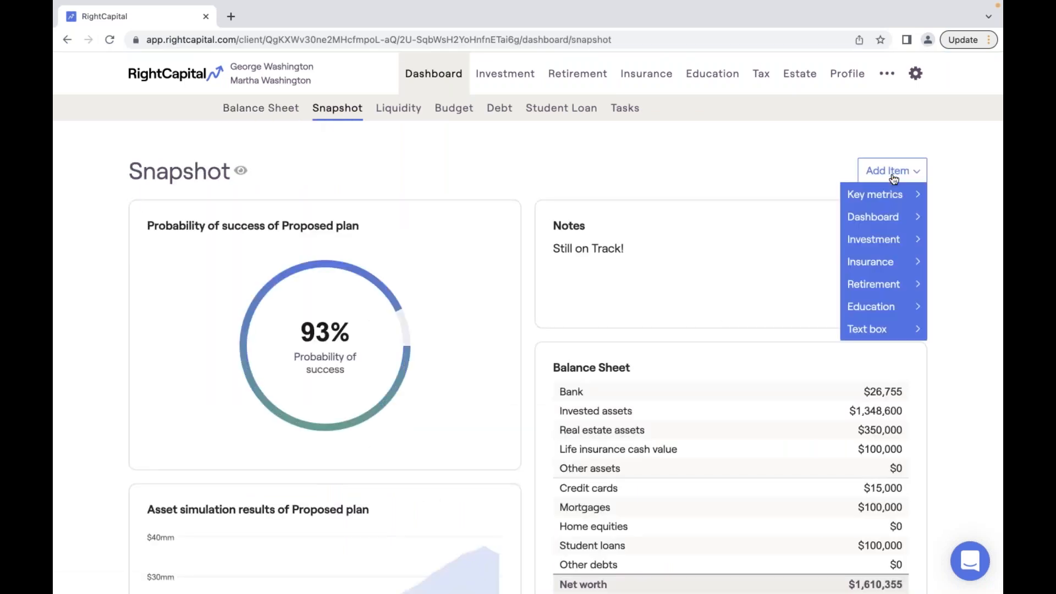
mouse_move(877, 198)
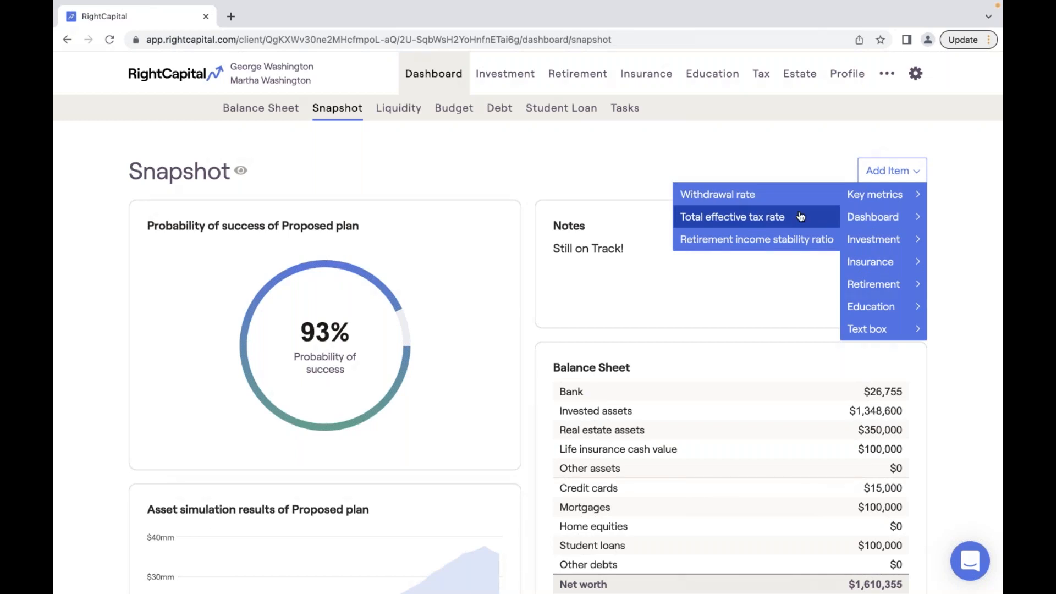
mouse_move(867, 217)
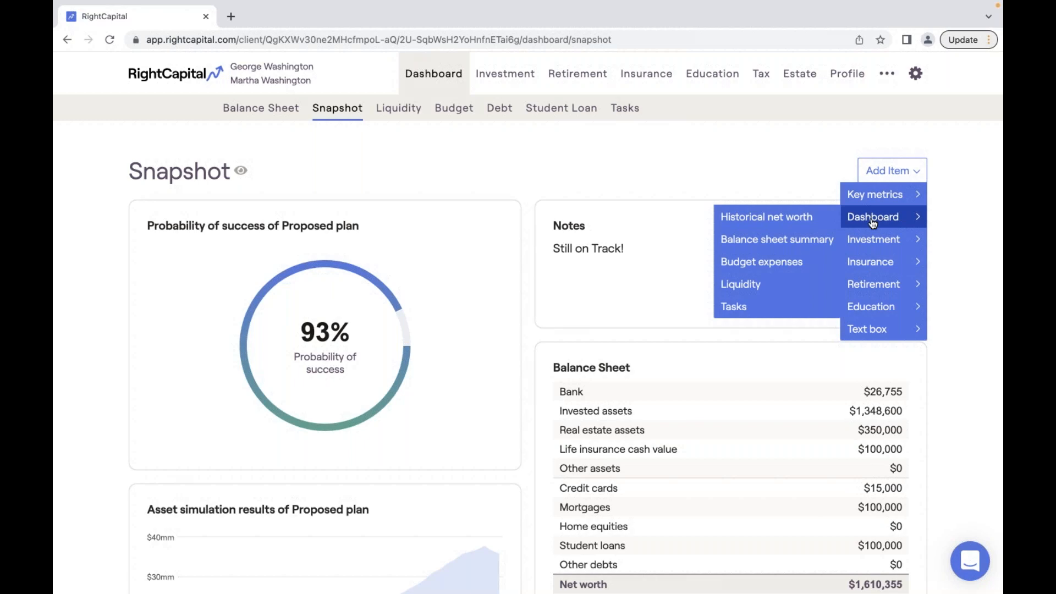
click(792, 220)
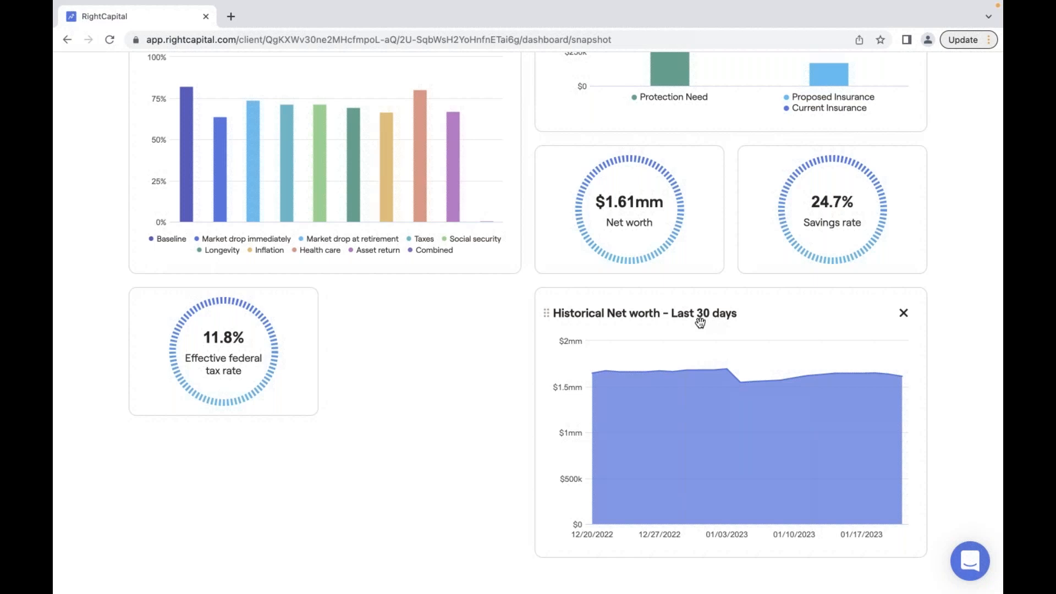
scroll(700, 322, up, 7)
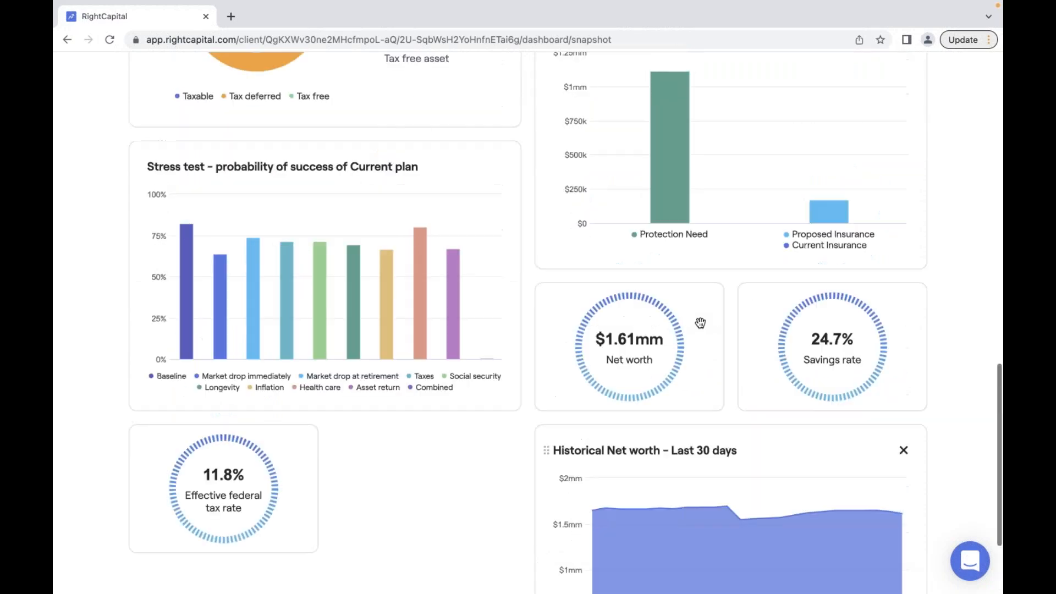
scroll(700, 322, up, 11)
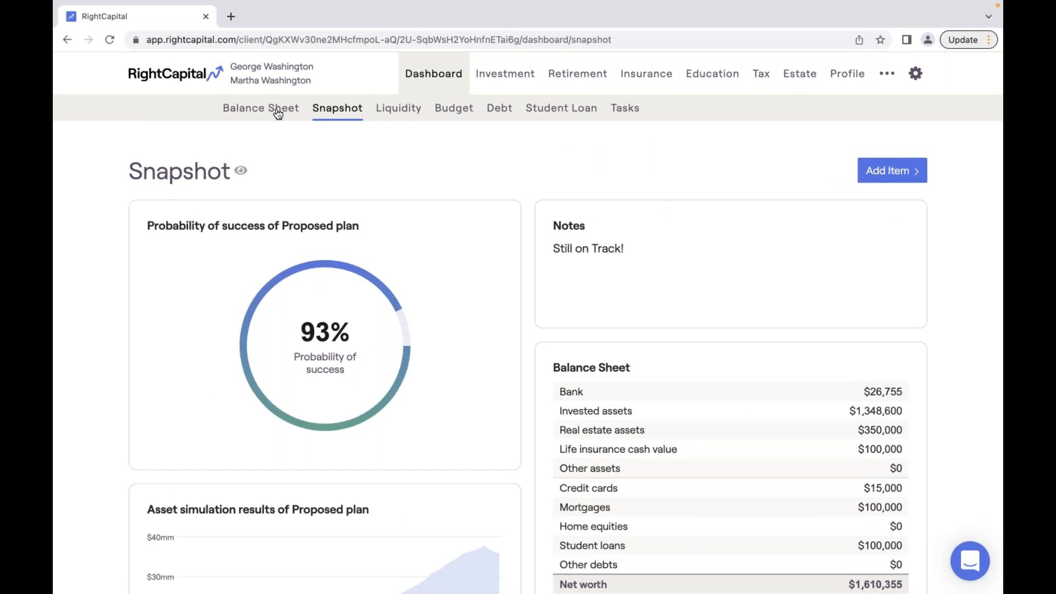
- Set the Balance Sheet's historical net worth chart to Last 6 months, then return to Snapshot
click(278, 113)
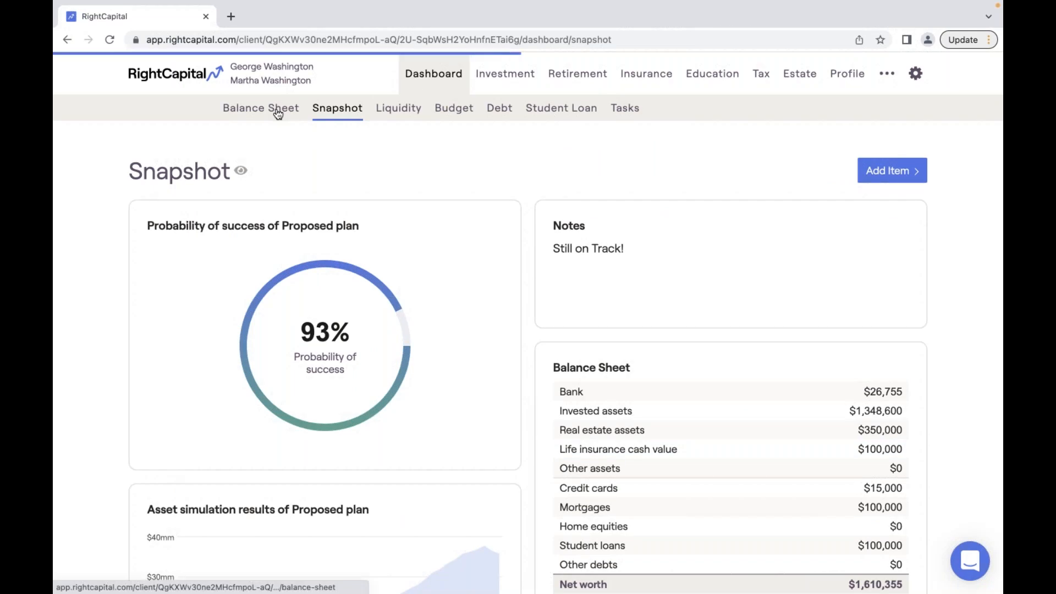
click(880, 248)
click(848, 308)
click(850, 326)
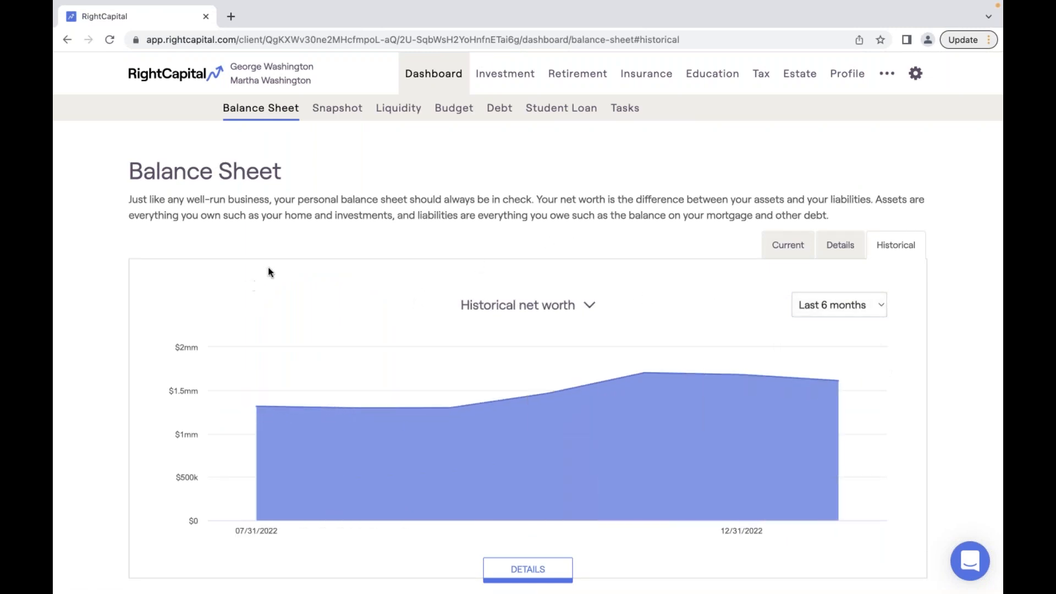
click(345, 112)
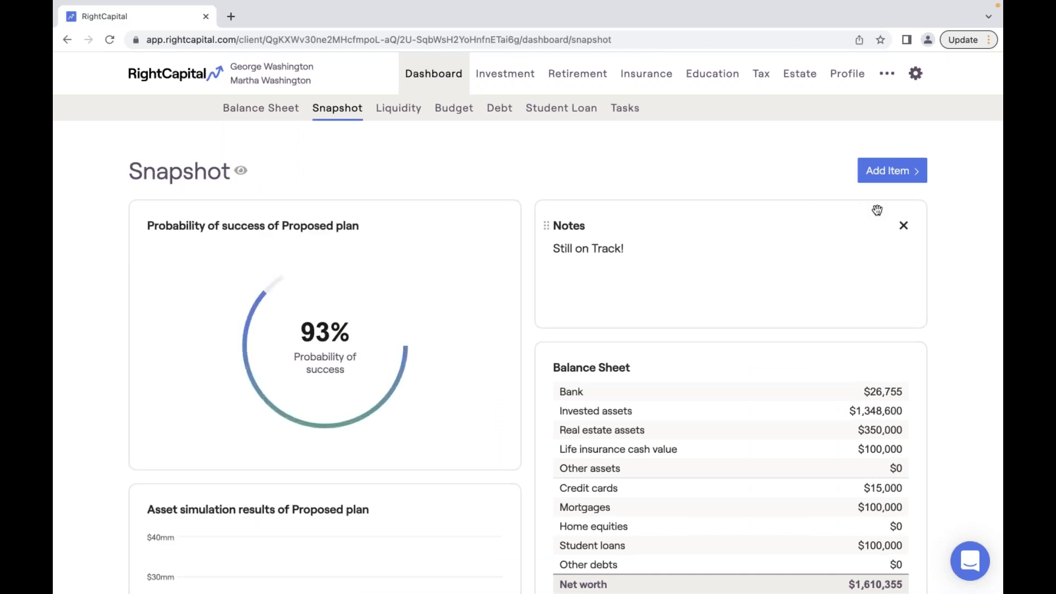
- Add the Balance sheet summary Net worth chart ($1,610,355) and place it below the Balance Sheet card
click(881, 174)
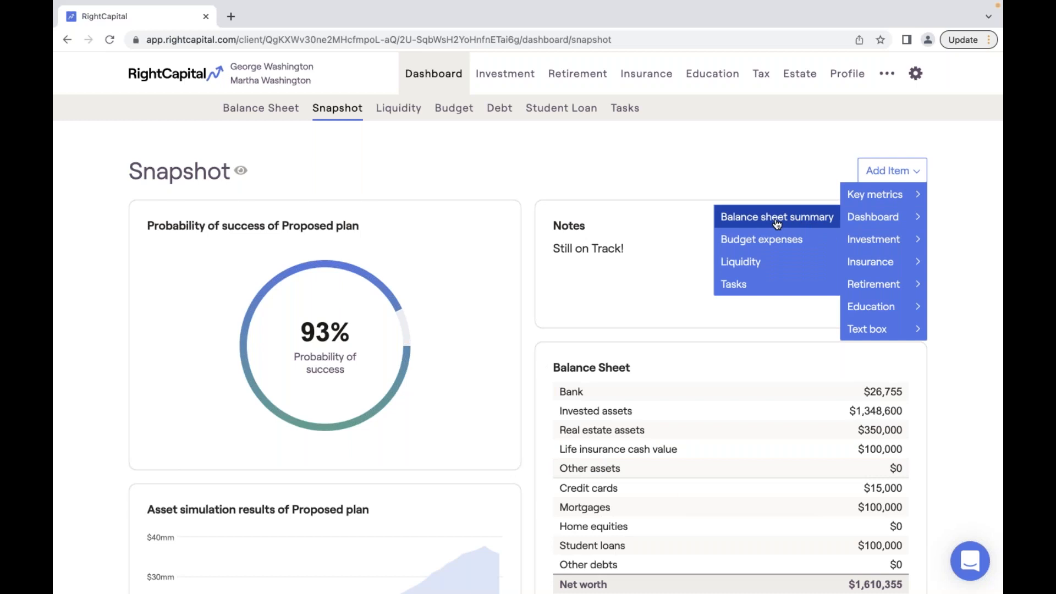
click(776, 220)
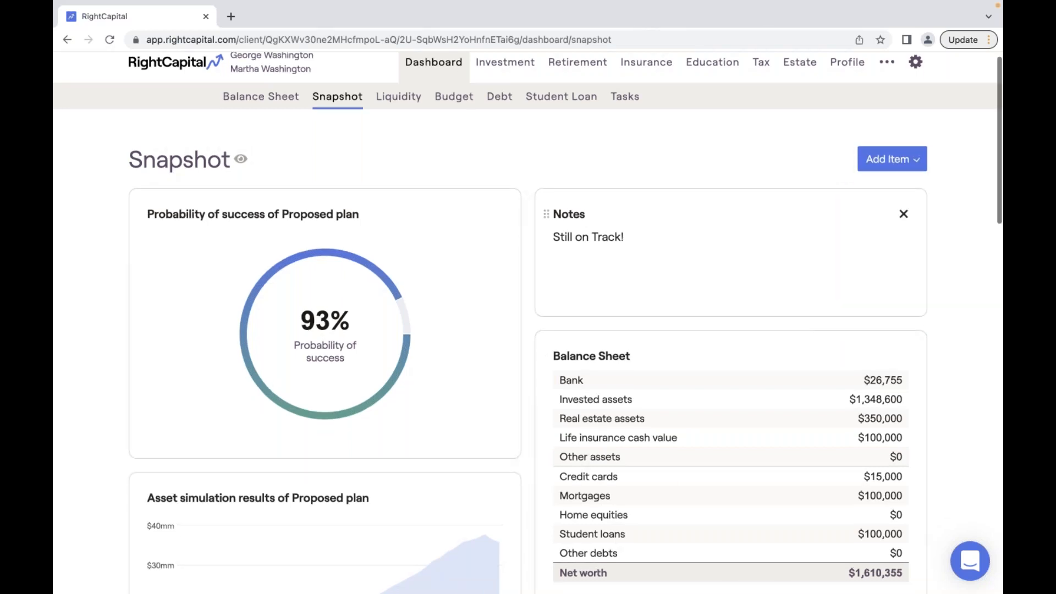
drag(463, 312, 812, 233)
scroll(812, 229, up, 3)
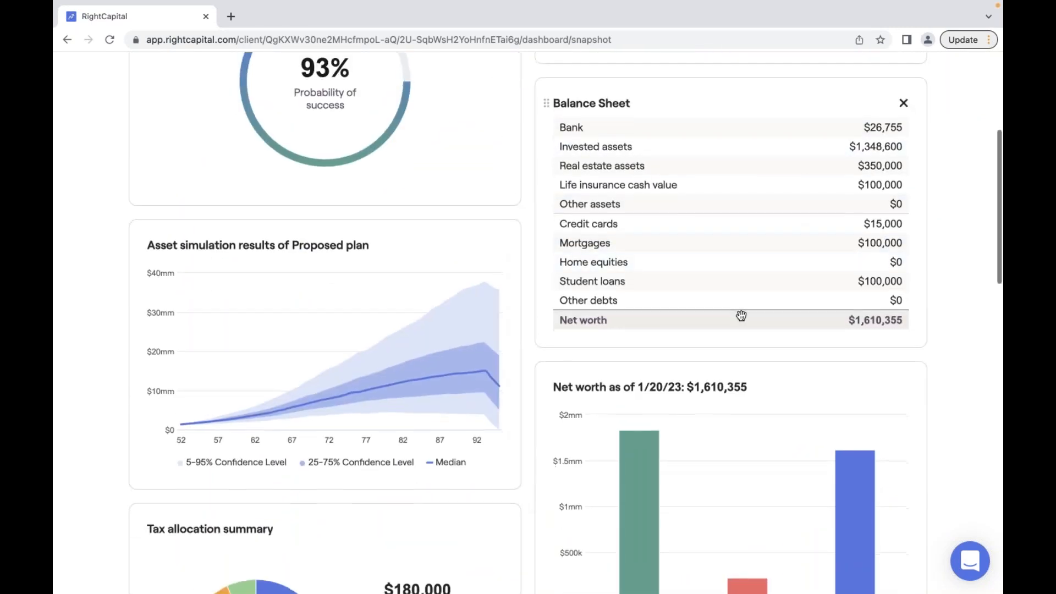
scroll(740, 313, down, 3)
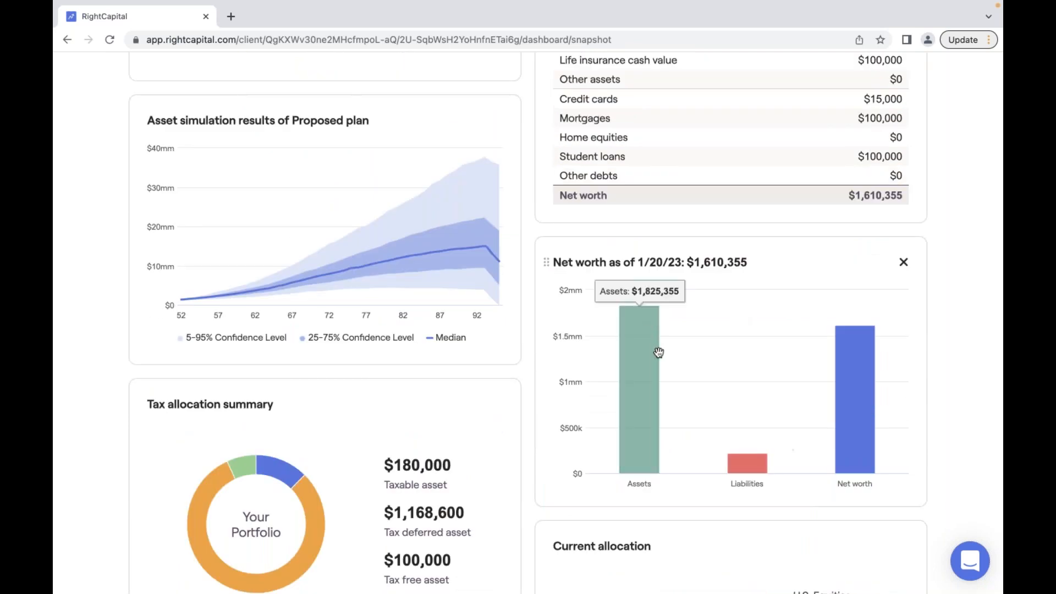
mouse_move(838, 436)
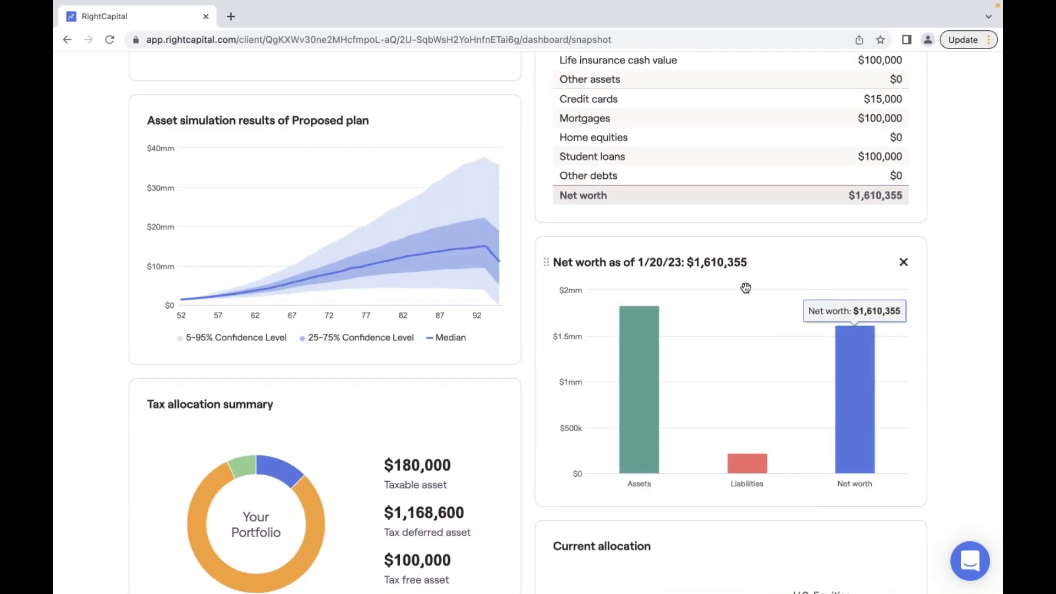
scroll(746, 288, up, 1)
scroll(746, 287, up, 2)
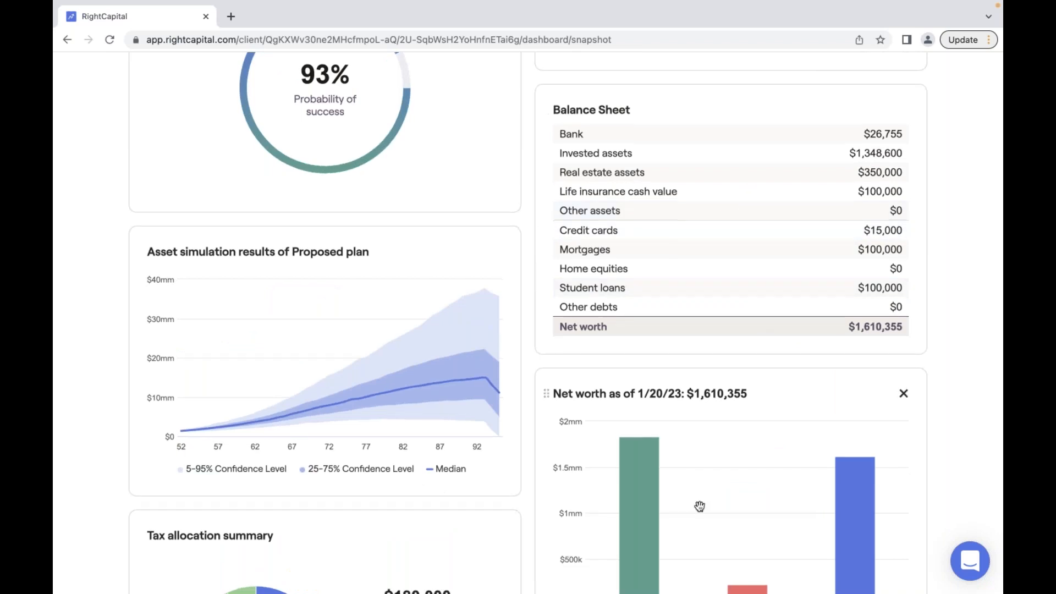
scroll(699, 505, down, 2)
mouse_move(657, 356)
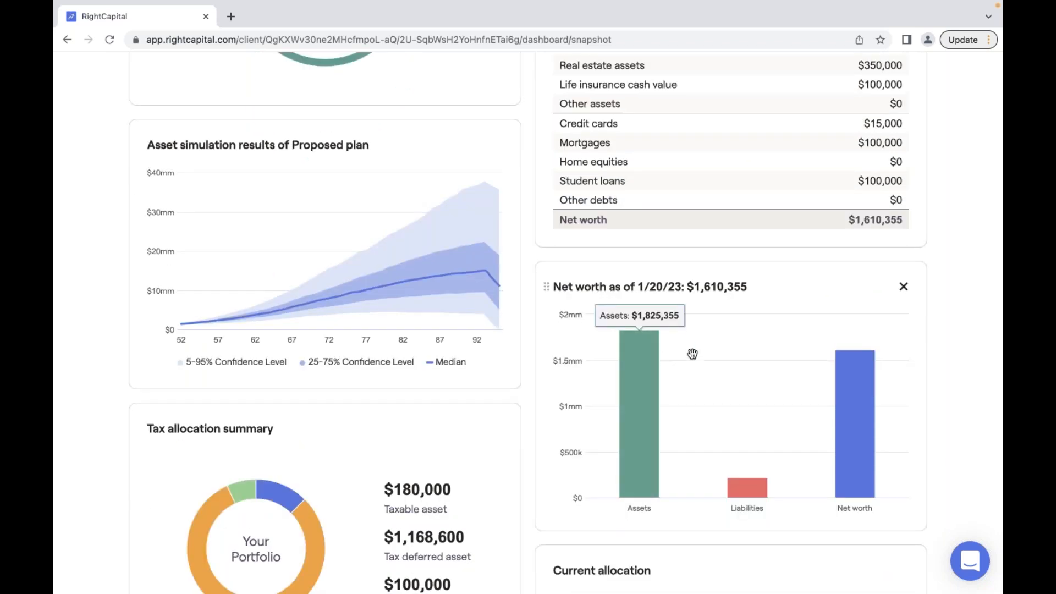
scroll(691, 354, up, 5)
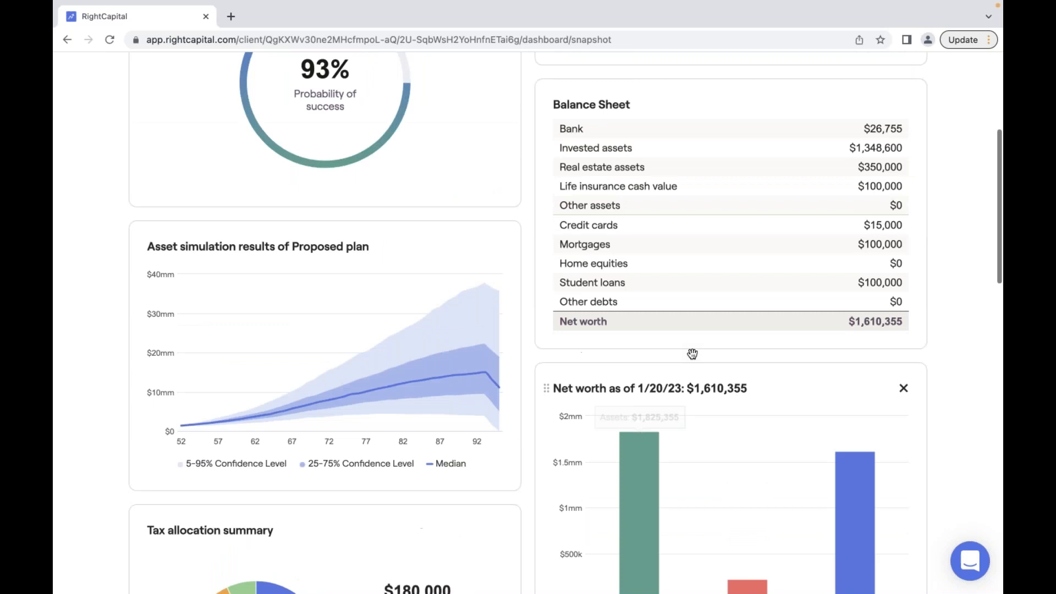
scroll(815, 254, up, 1)
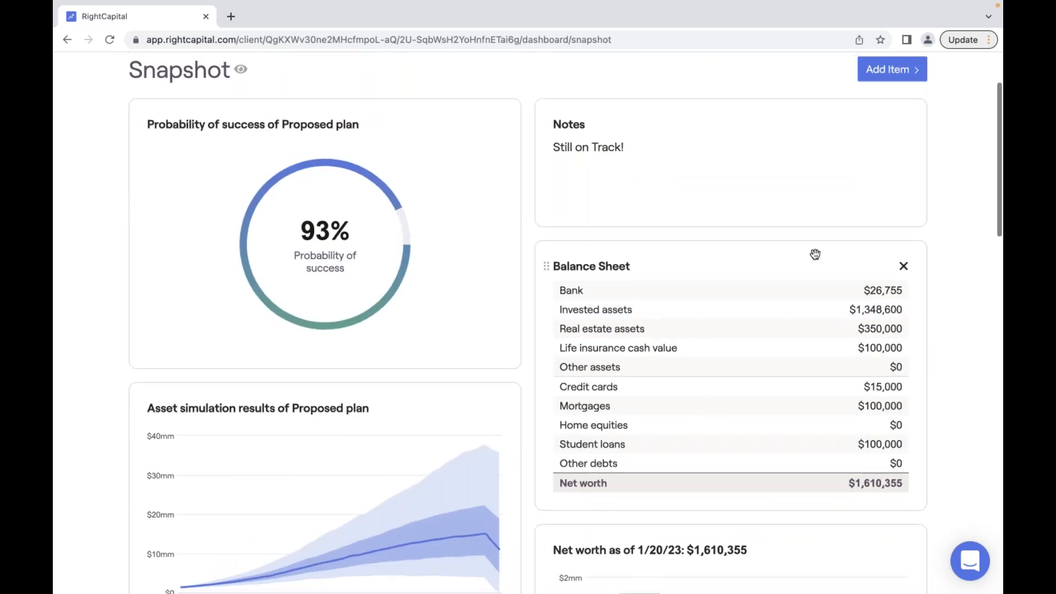
scroll(814, 254, up, 3)
- Check the client's expenses on the Budget page and come back to the Snapshot
click(889, 156)
mouse_move(877, 205)
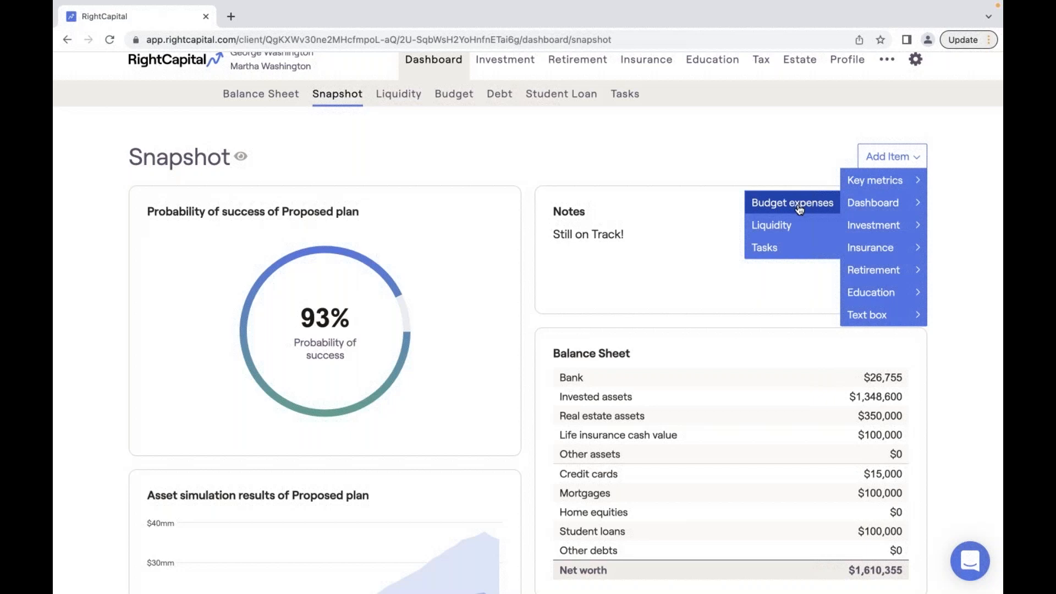
click(781, 206)
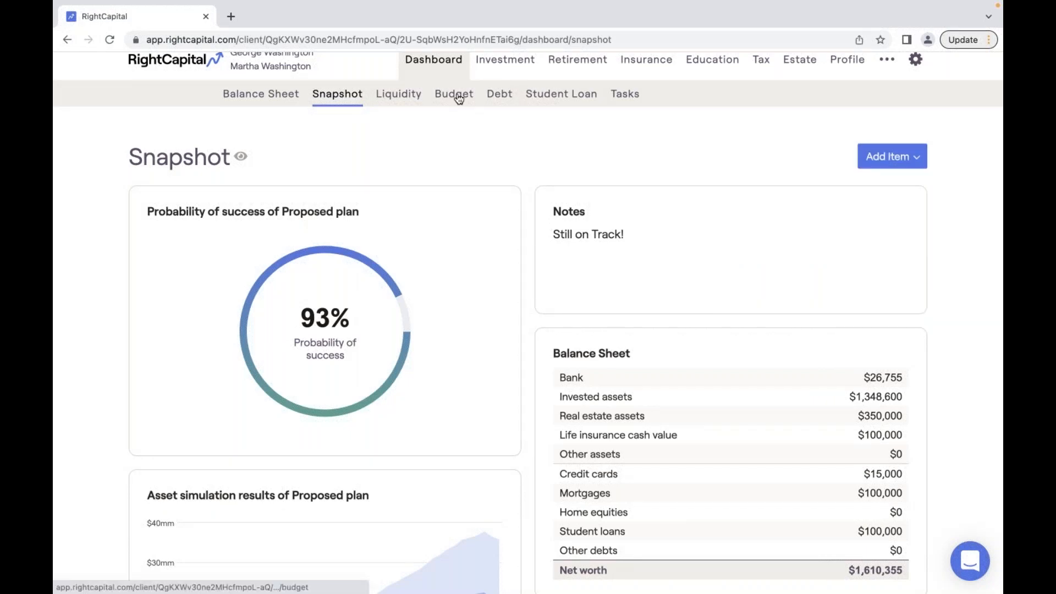
click(458, 96)
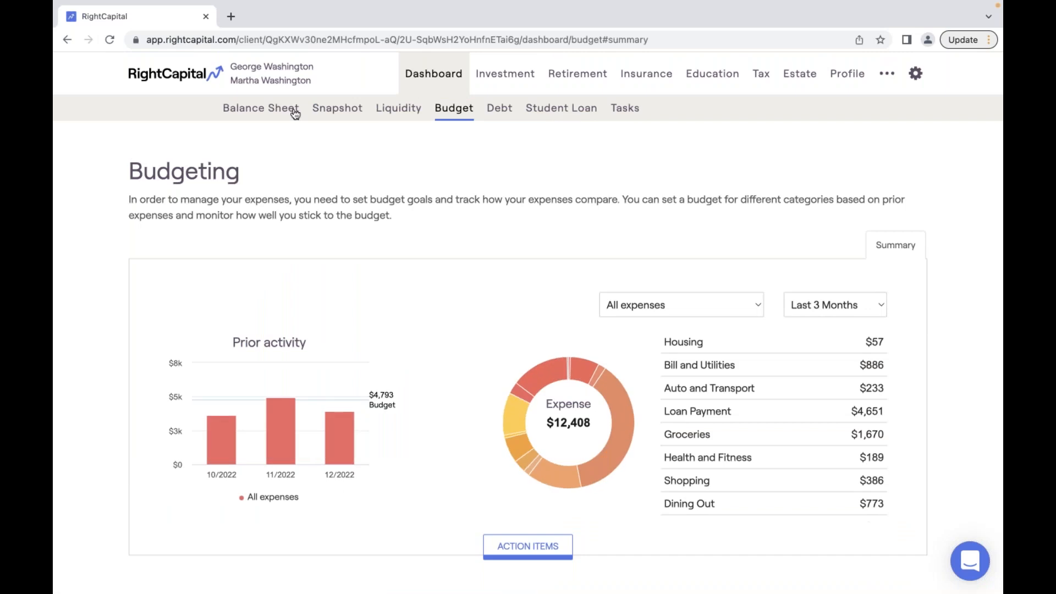
click(333, 112)
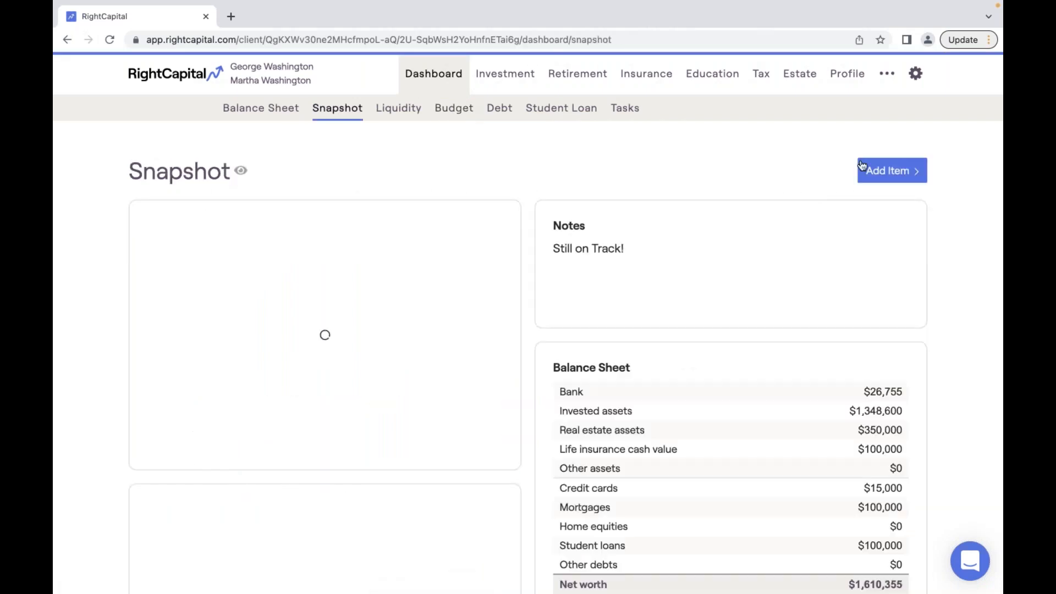
- Add the Budget expenses chart, last 3 months with a $4,793 budget line
click(862, 166)
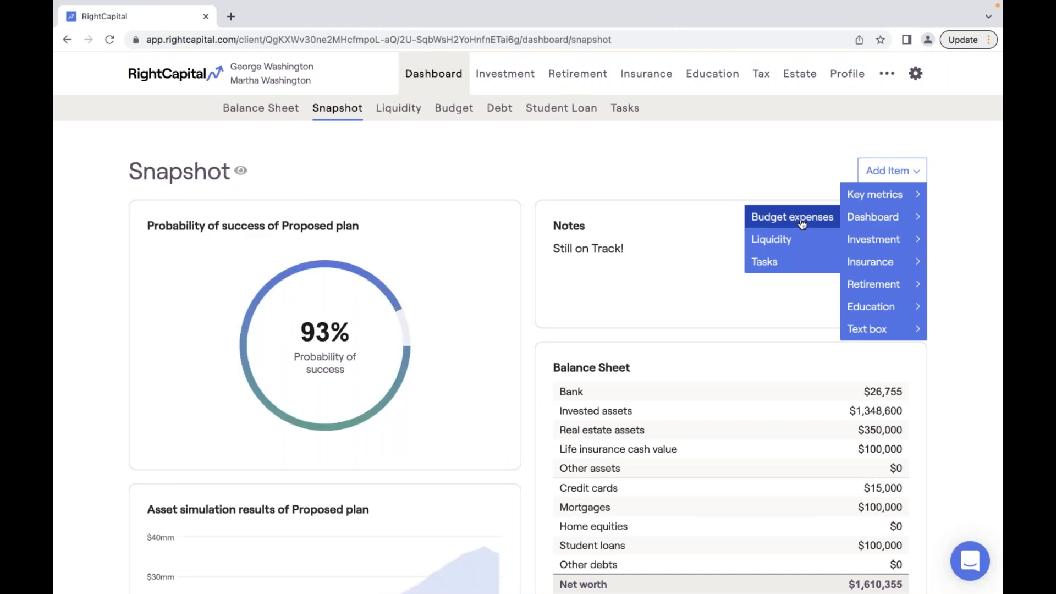
click(802, 221)
scroll(800, 220, down, 2)
scroll(801, 219, down, 10)
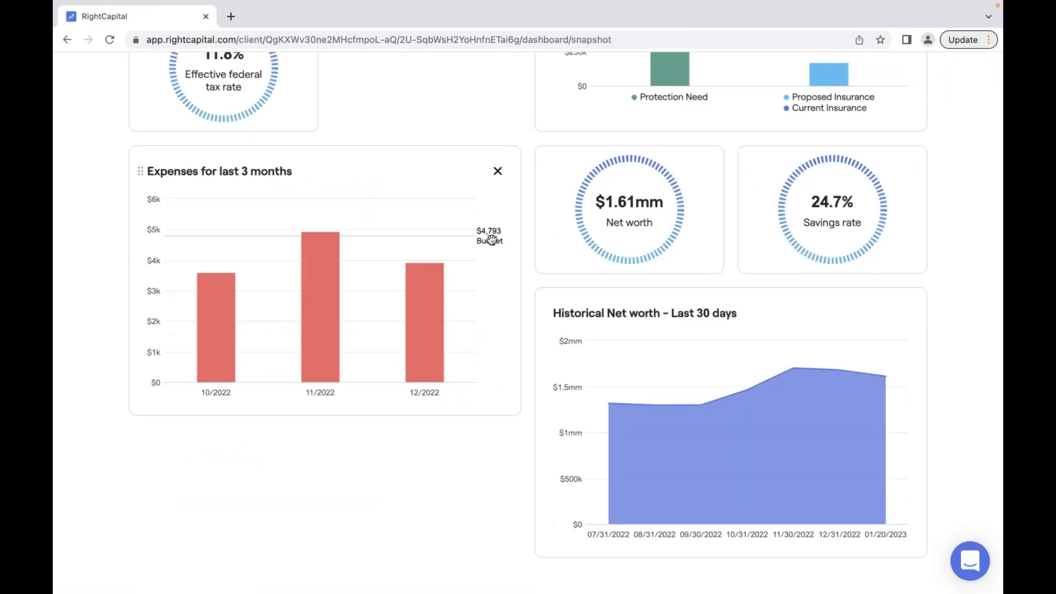
scroll(491, 240, up, 3)
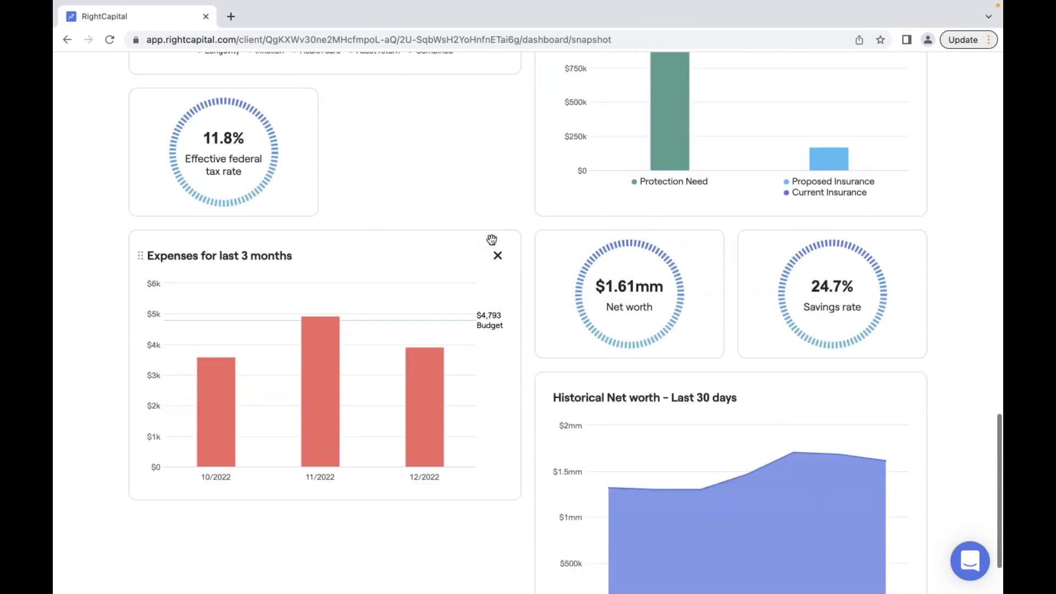
scroll(491, 240, up, 20)
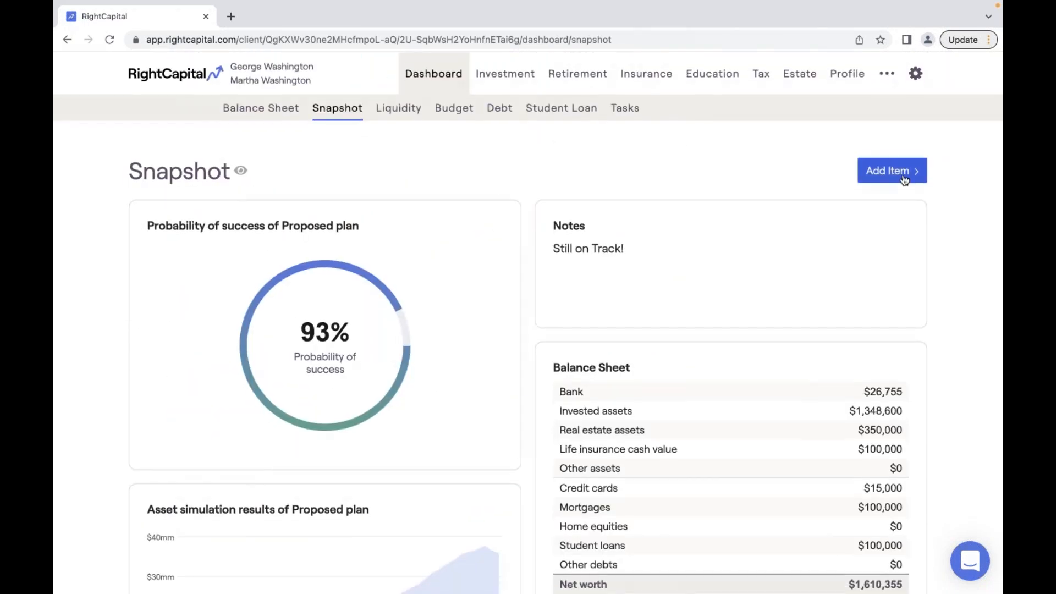
- Review the Liquidity analysis, $28,600 actual against a $54,300 target, then return to Snapshot
click(905, 180)
mouse_move(879, 216)
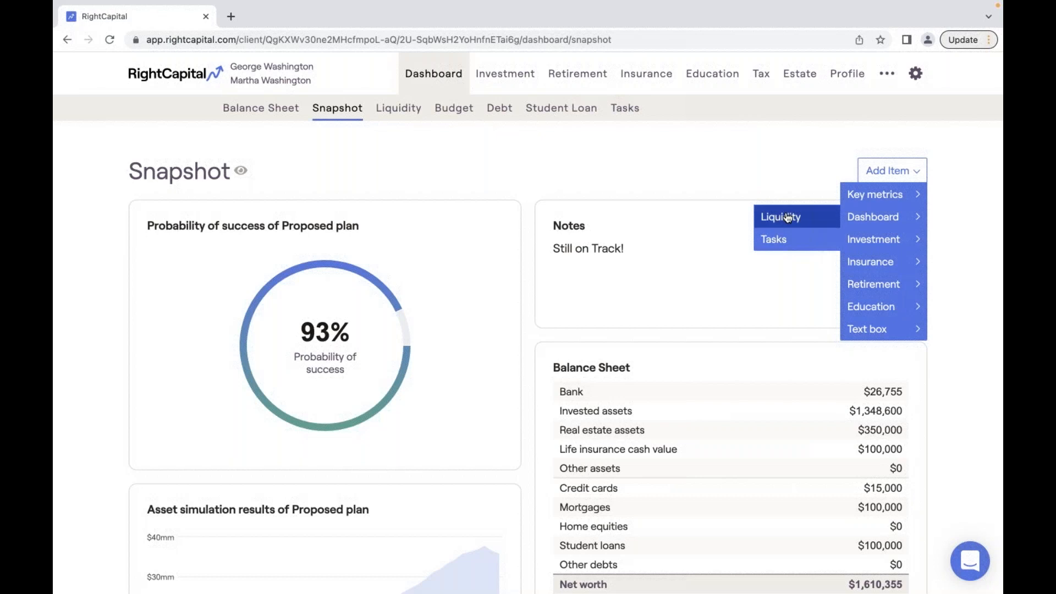
click(398, 107)
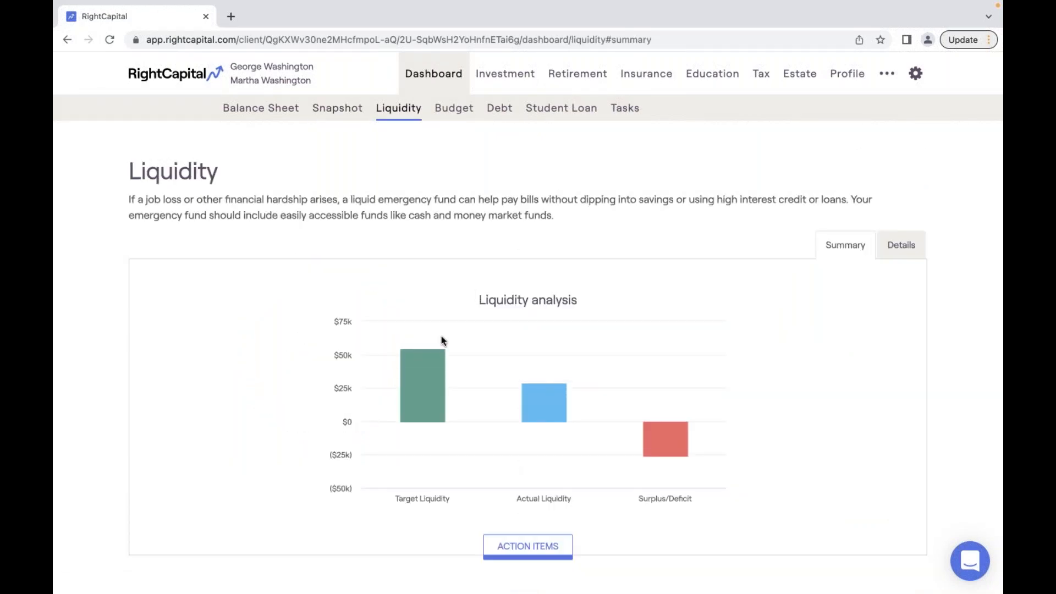
mouse_move(416, 365)
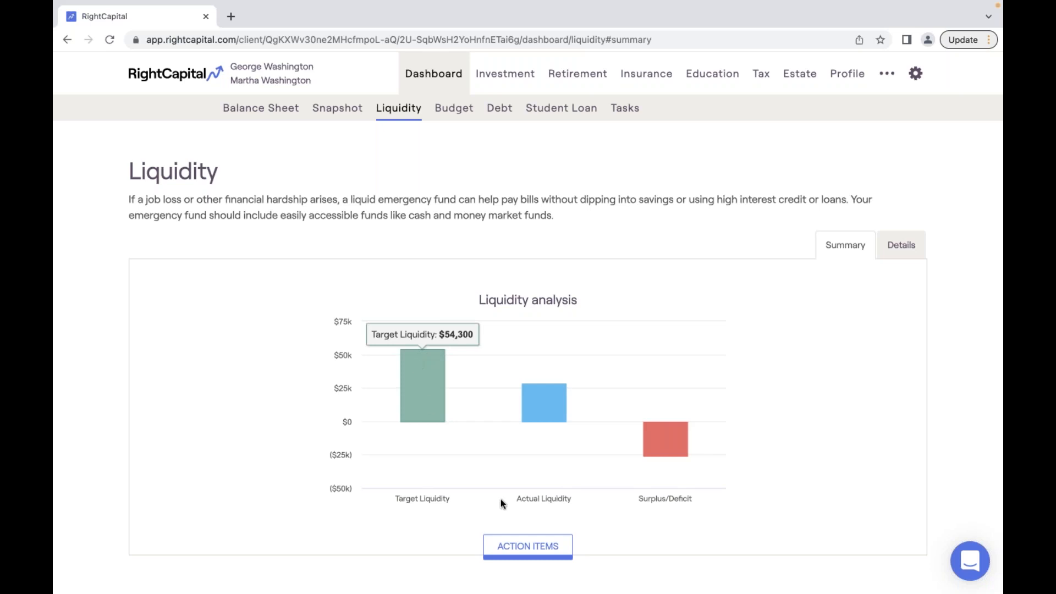
click(516, 552)
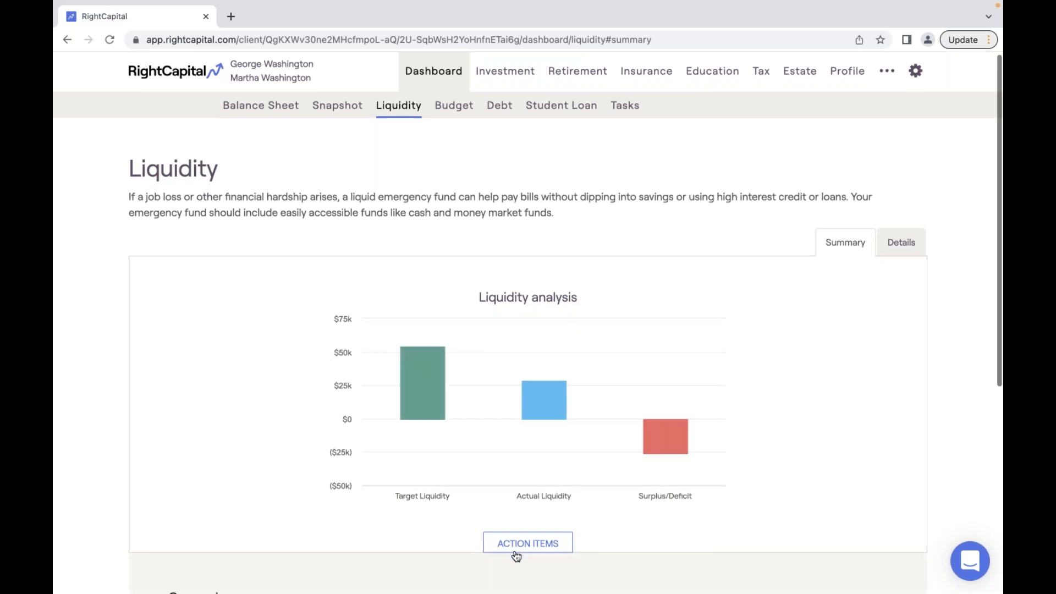
scroll(516, 555, down, 5)
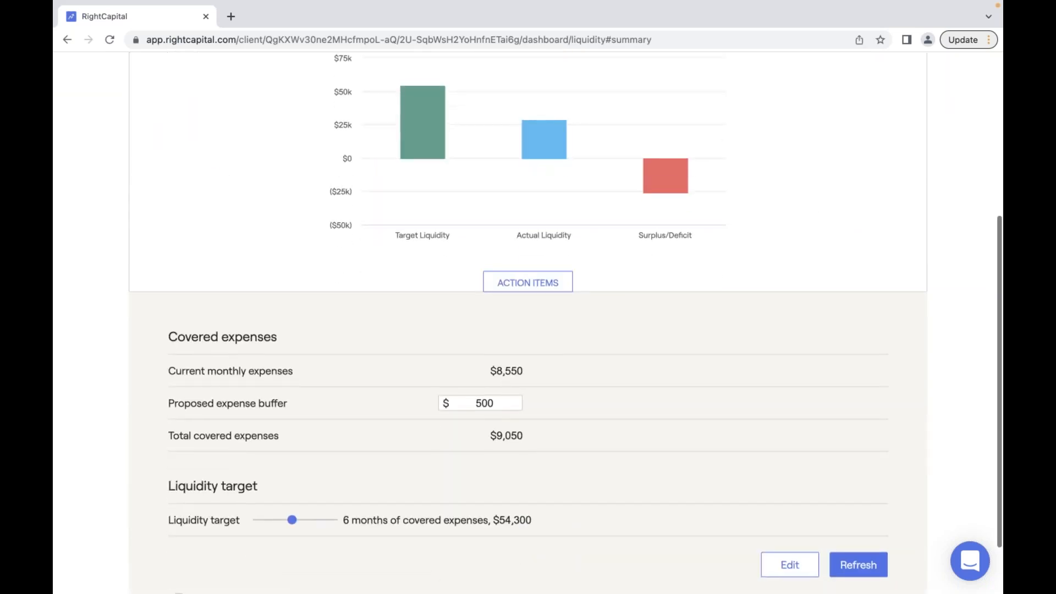
scroll(425, 249, up, 2)
mouse_move(536, 262)
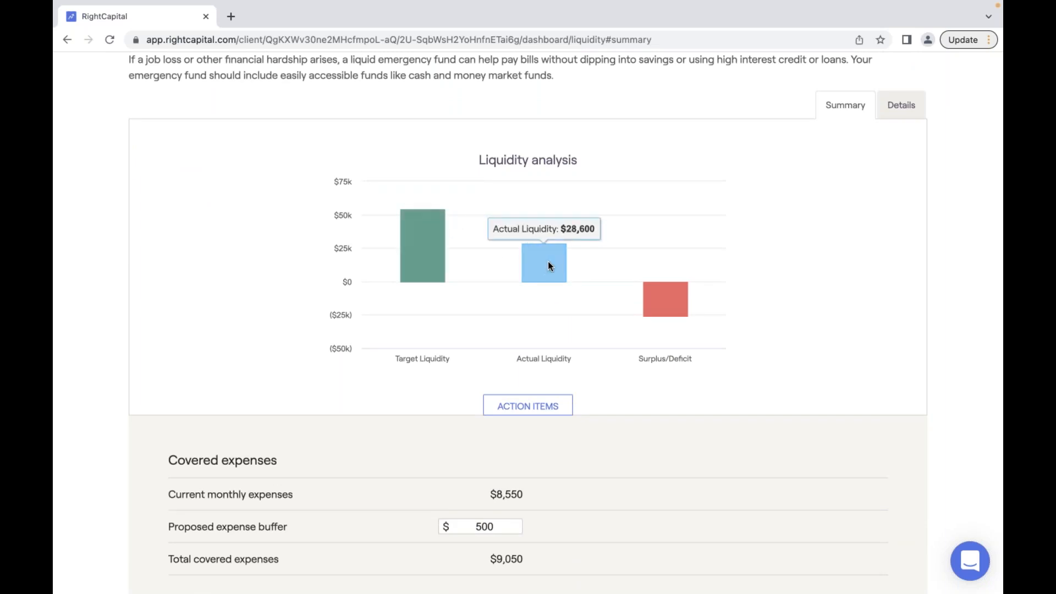
mouse_move(655, 288)
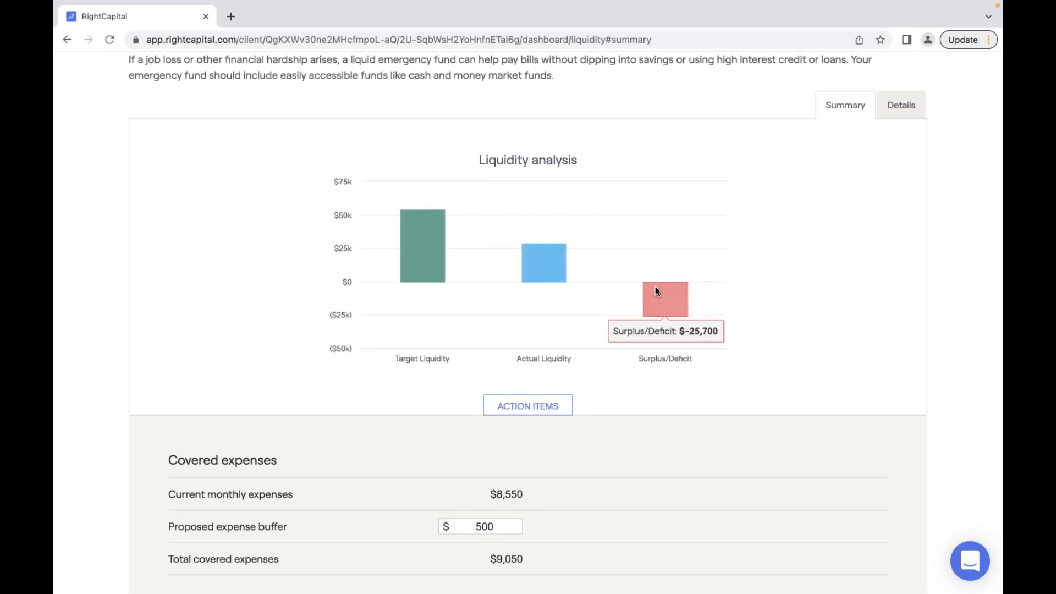
scroll(560, 233, up, 1)
scroll(560, 233, up, 2)
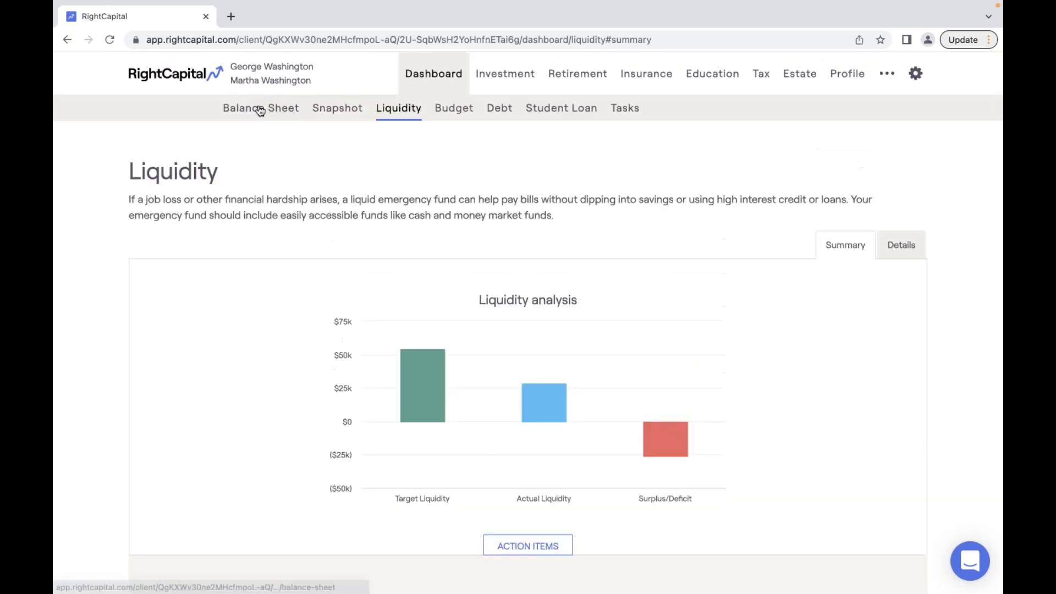
click(349, 108)
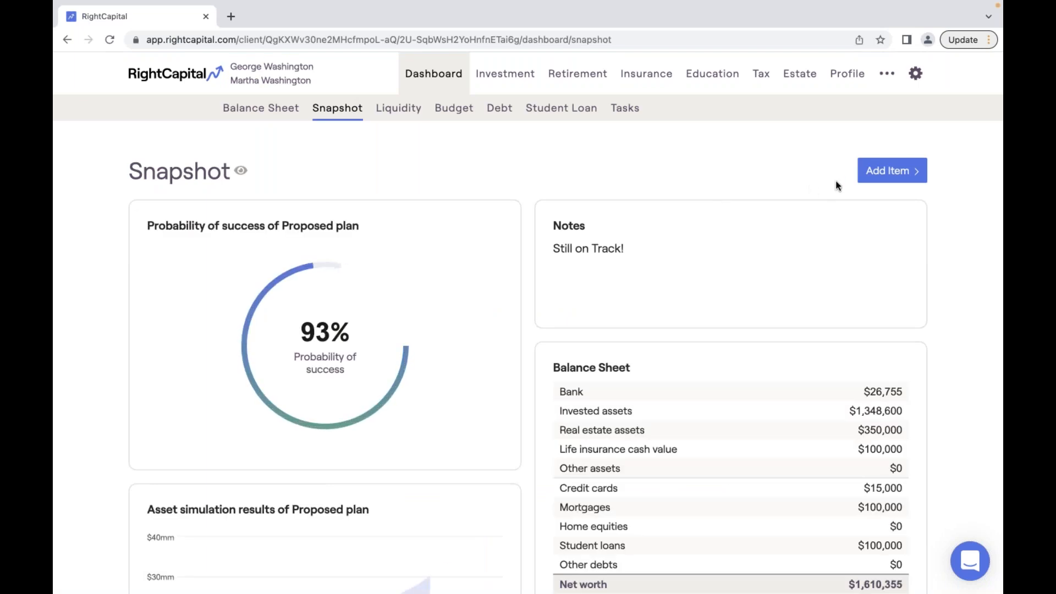
- Rearrange the Snapshot cards so the Net worth card sits beside the tax-rate card
click(895, 173)
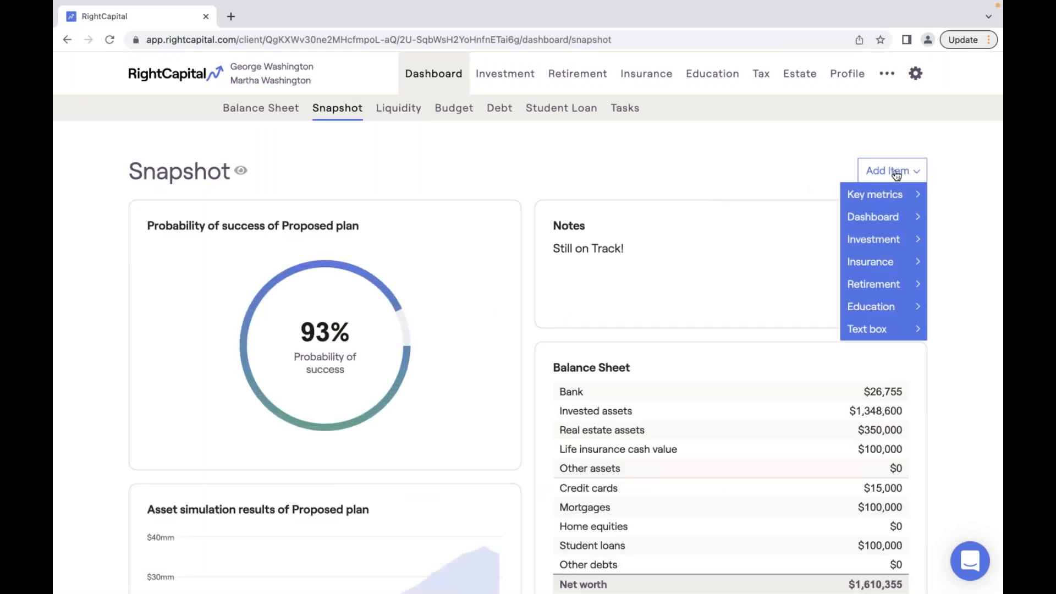
mouse_move(875, 226)
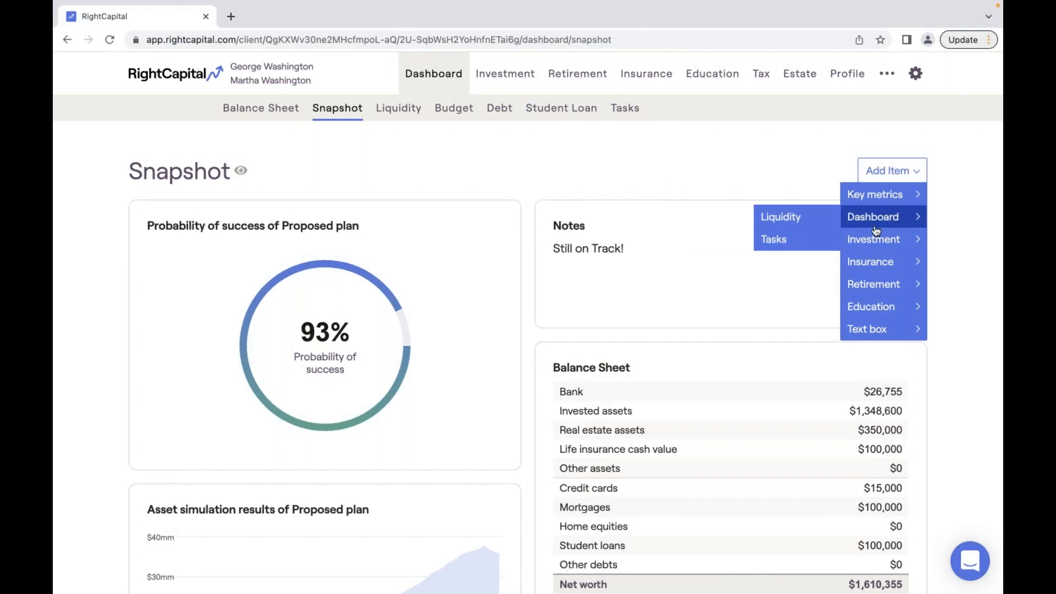
scroll(705, 221, down, 10)
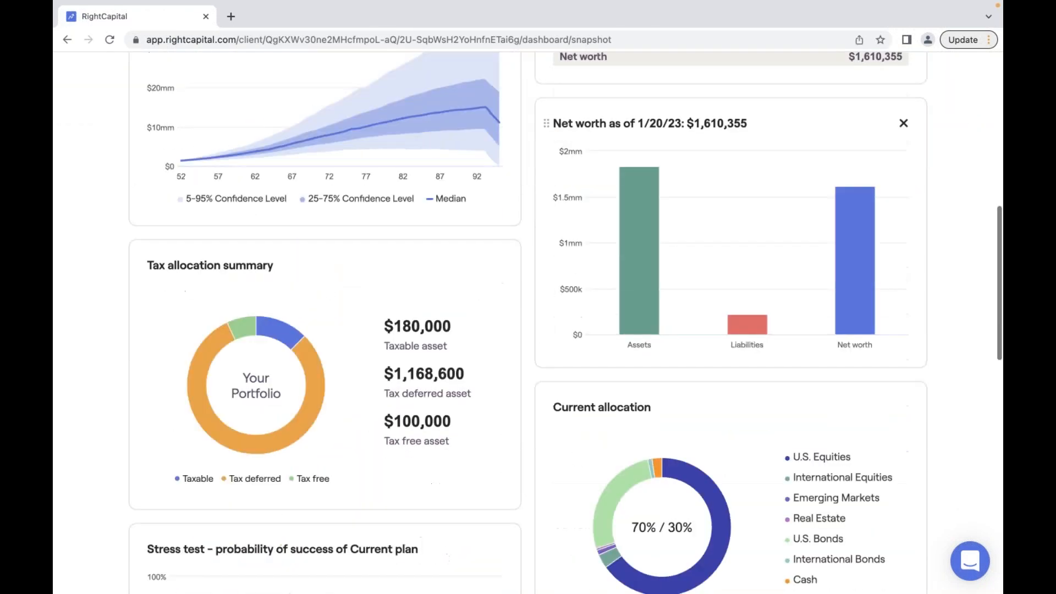
scroll(705, 221, down, 1)
scroll(705, 221, down, 3)
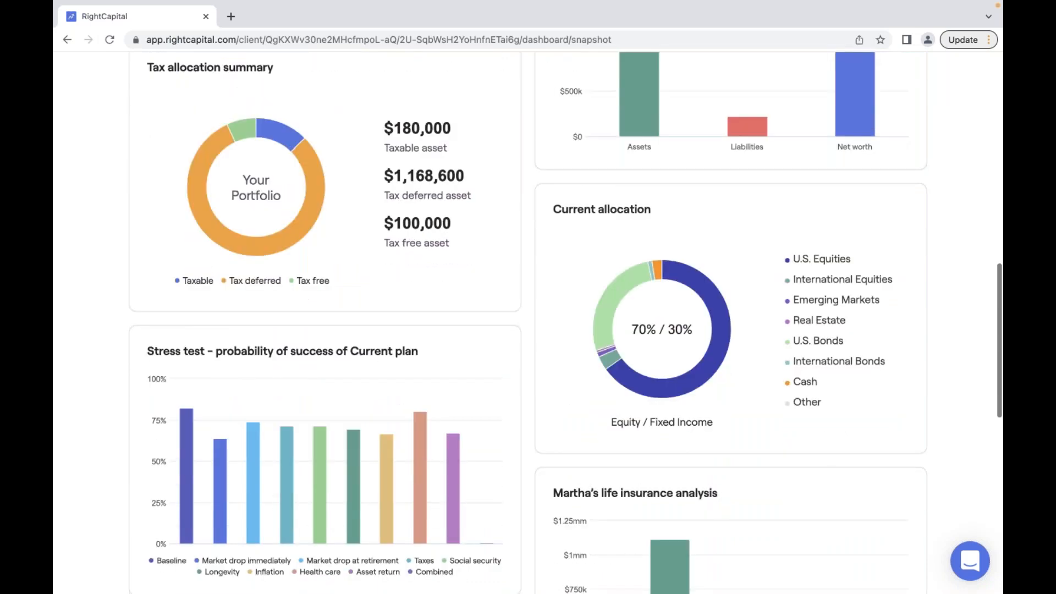
scroll(706, 221, down, 2)
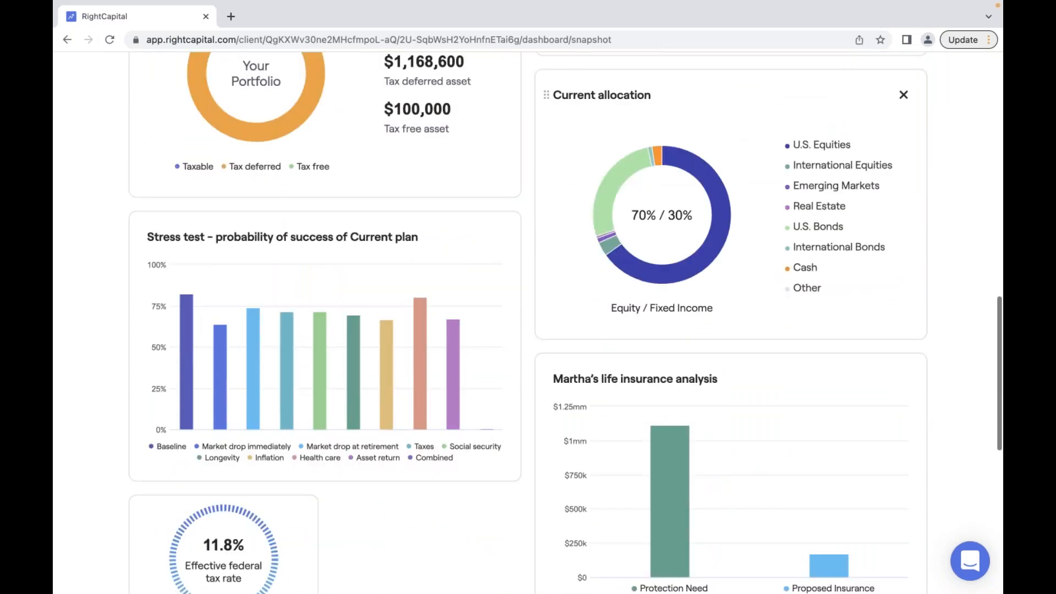
scroll(706, 221, down, 2)
scroll(706, 221, down, 3)
drag(692, 397, 466, 245)
drag(784, 520, 785, 377)
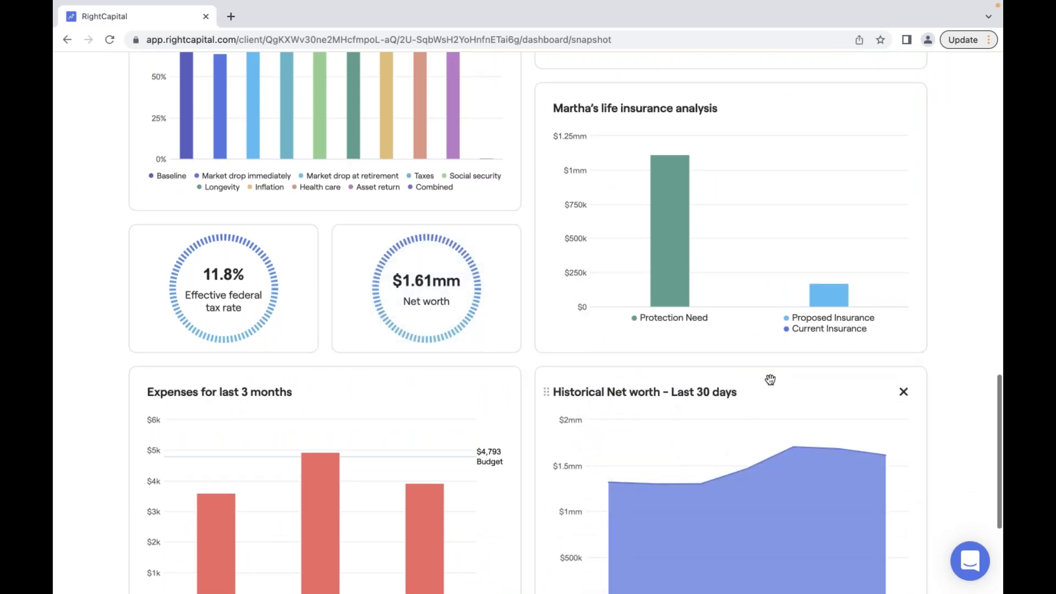
- Look over the rearranged cards and return to the top of the Snapshot
scroll(770, 379, down, 1)
scroll(770, 380, down, 5)
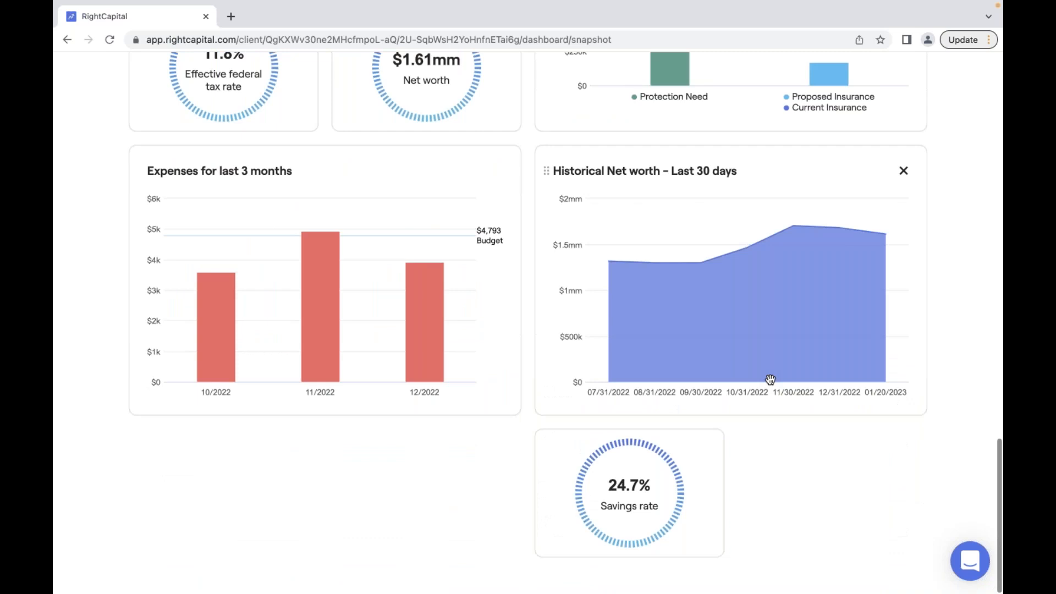
scroll(769, 379, up, 3)
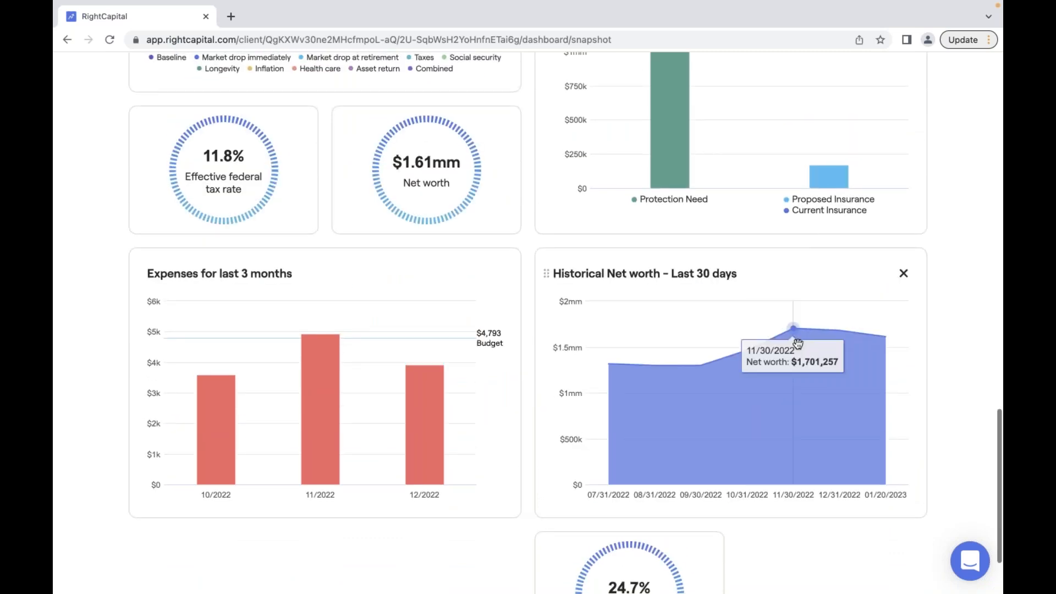
scroll(797, 347, up, 10)
scroll(566, 322, up, 9)
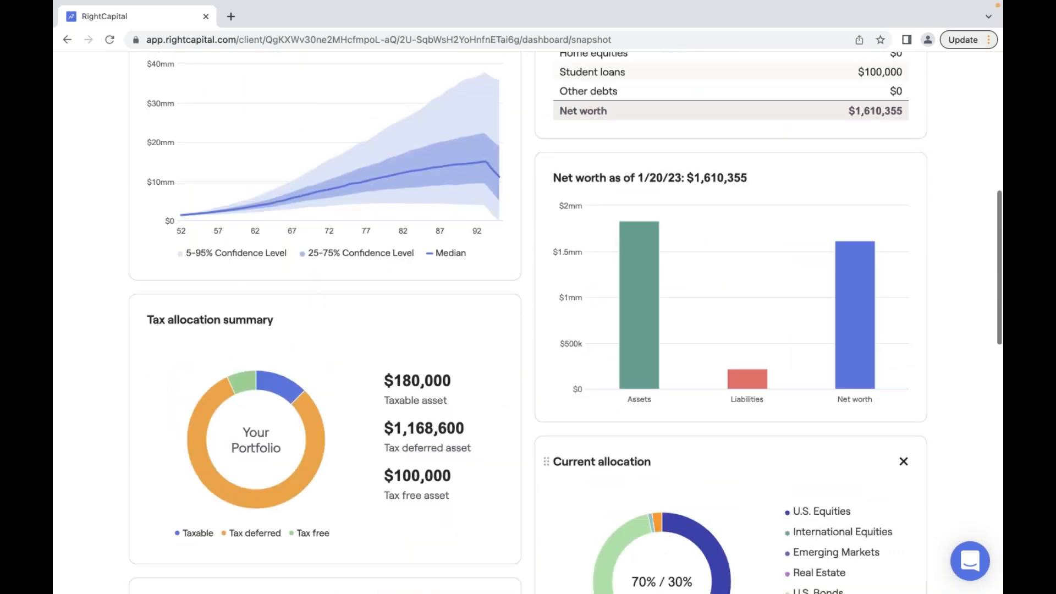
scroll(528, 322, up, 2)
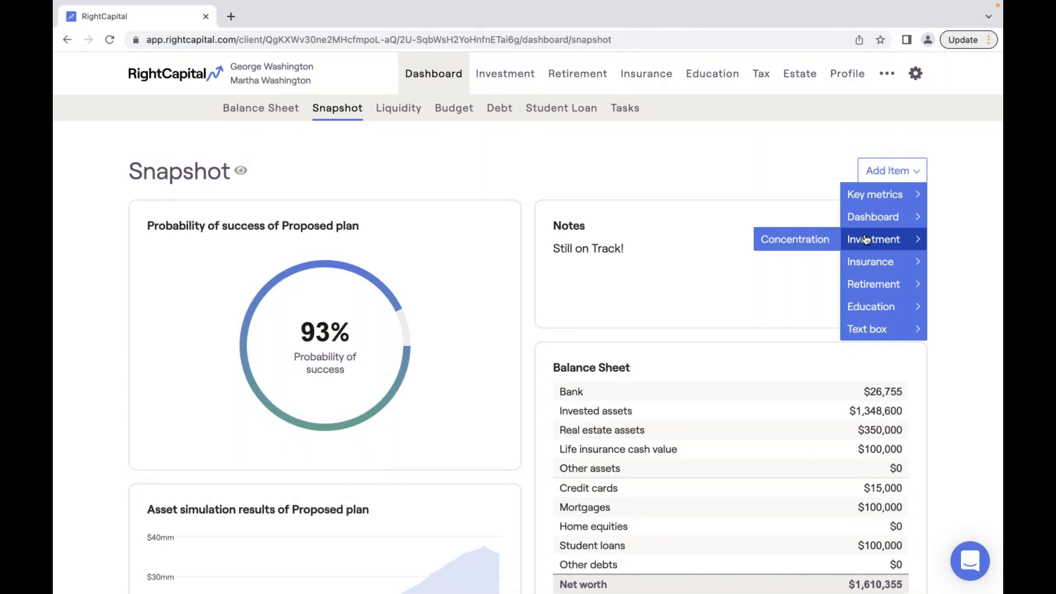
- Add the Investment Concentration card, showing 43% diversified with GE at 56.99%
scroll(865, 239, down, 7)
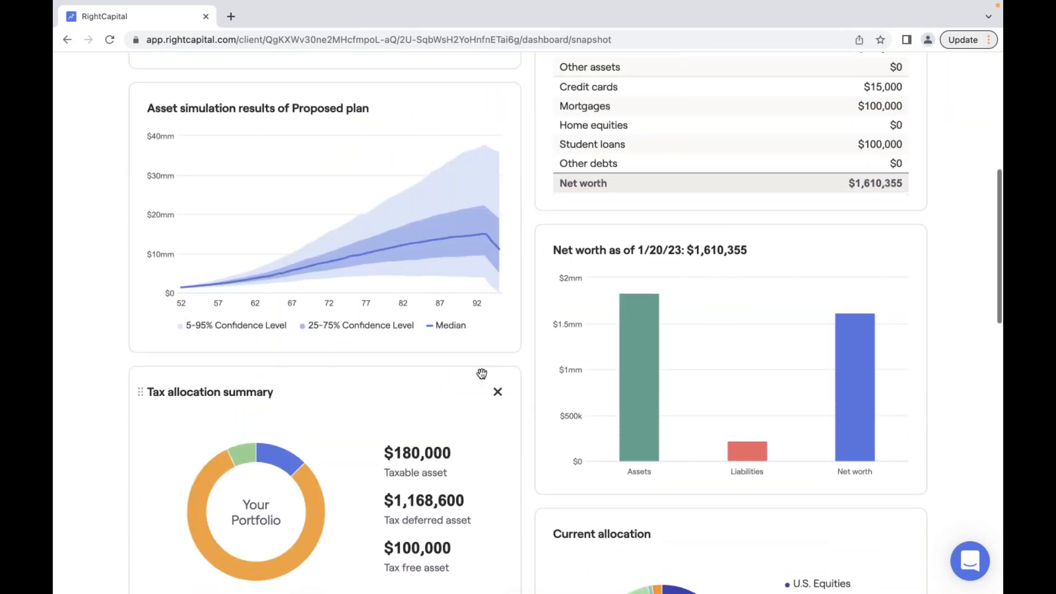
scroll(482, 374, down, 3)
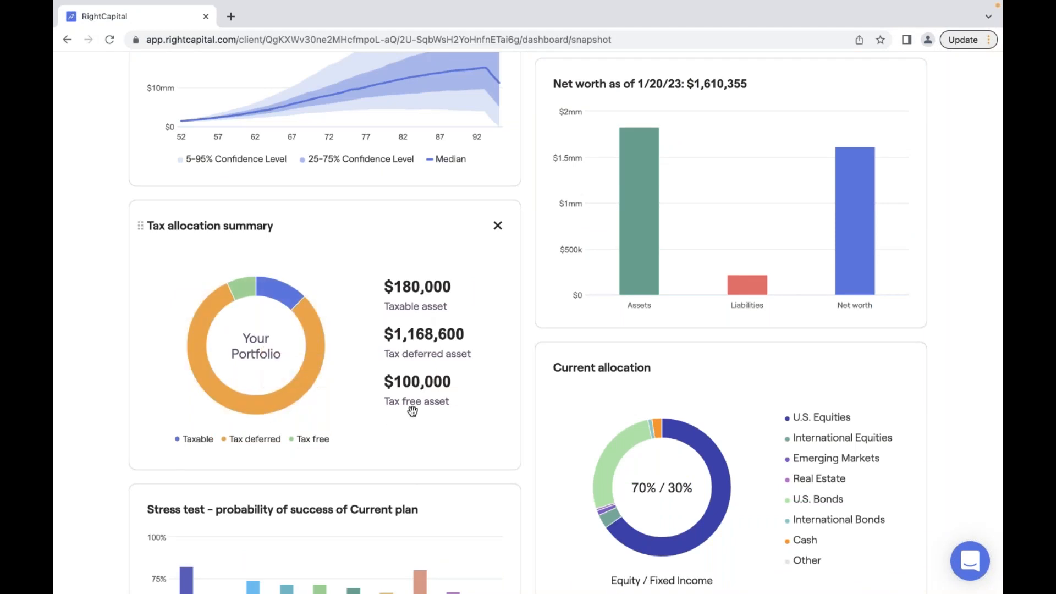
scroll(413, 411, down, 1)
scroll(412, 411, down, 3)
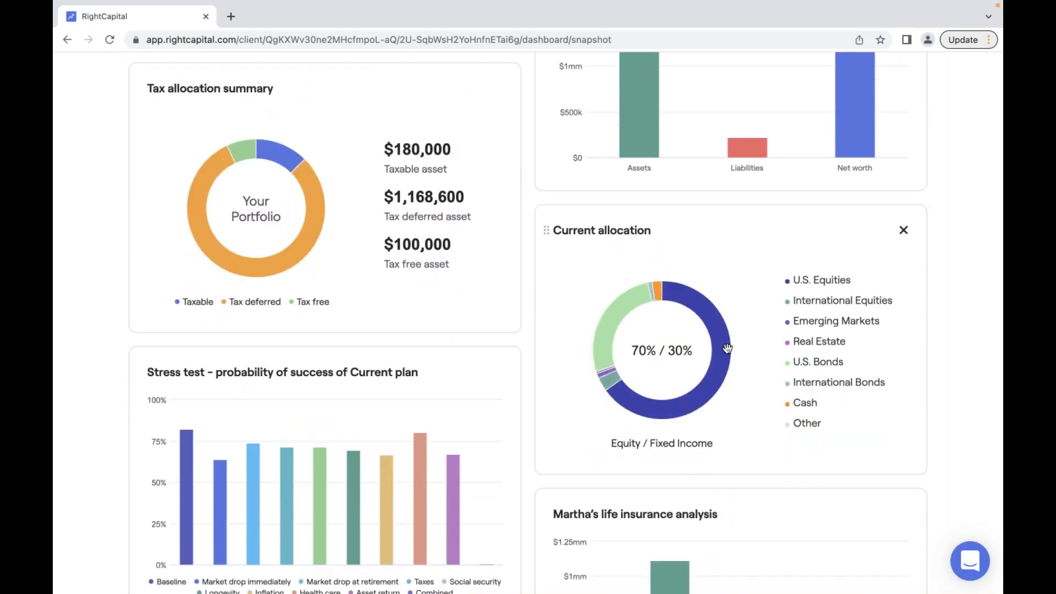
mouse_move(727, 348)
scroll(727, 349, up, 1)
scroll(727, 348, up, 3)
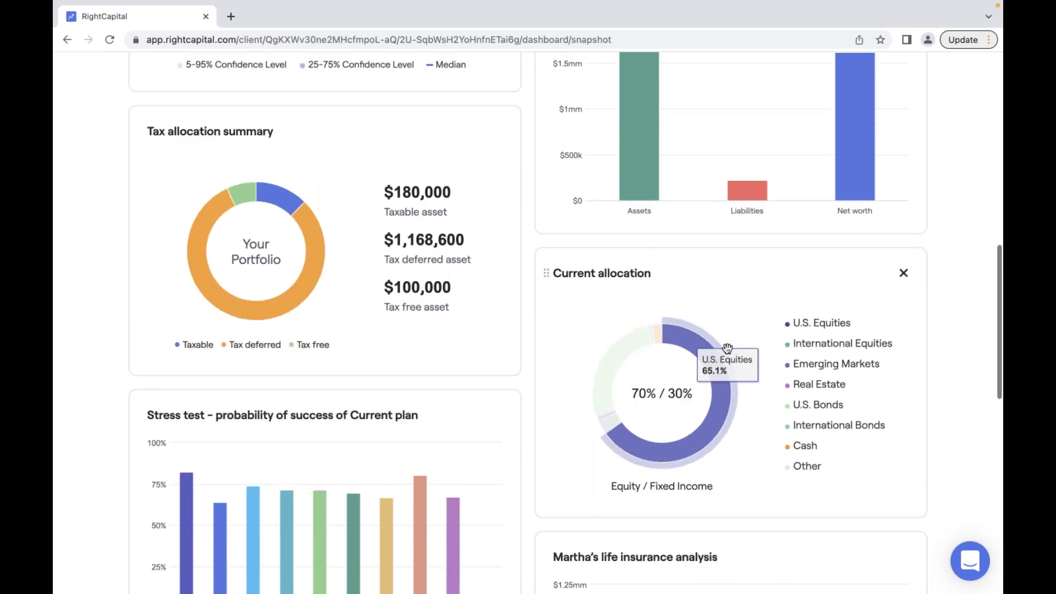
scroll(727, 349, up, 10)
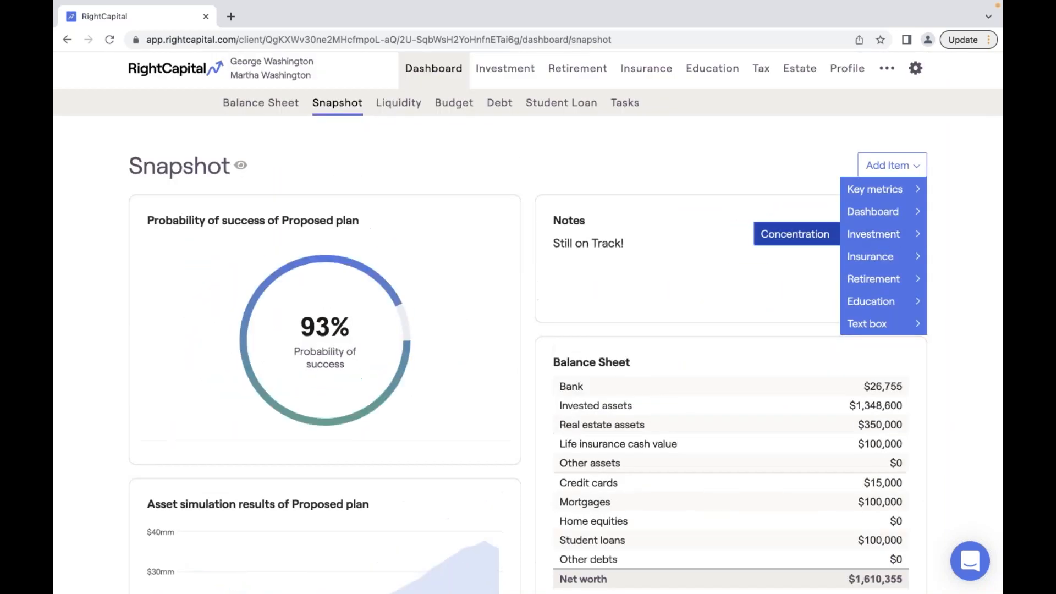
click(818, 235)
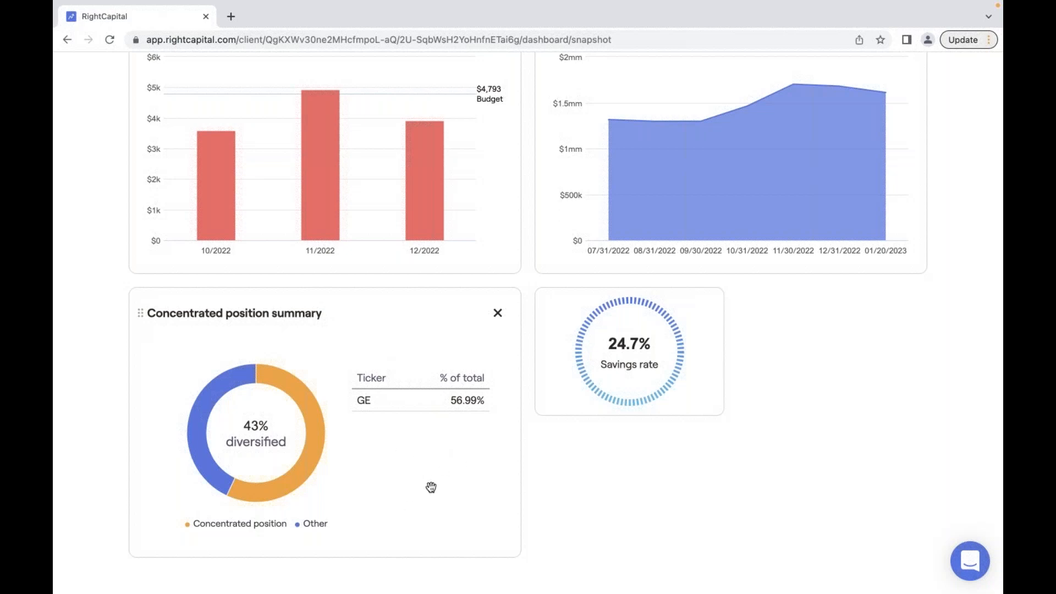
scroll(437, 494, up, 12)
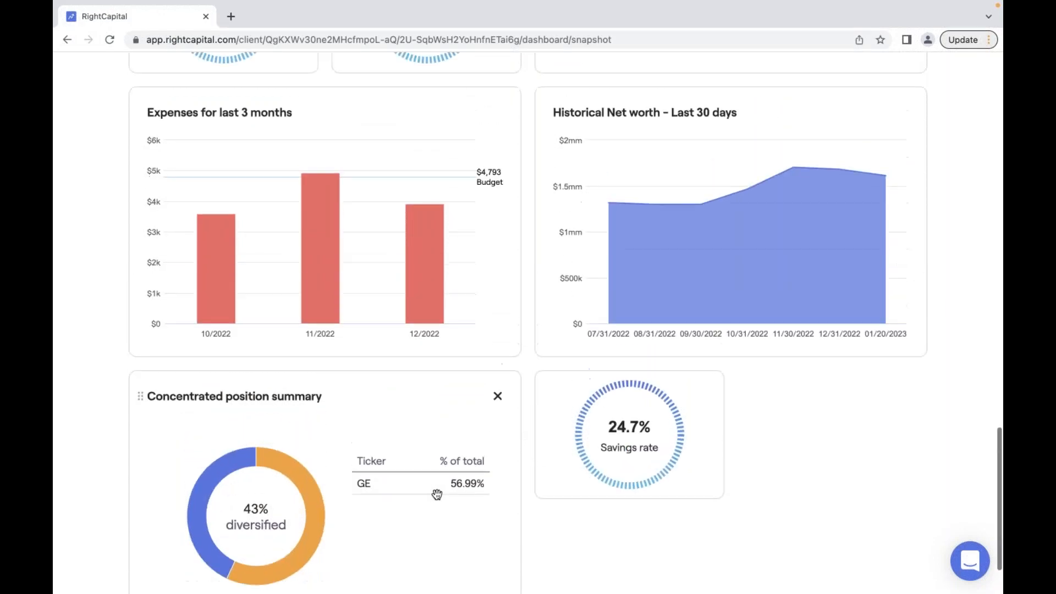
scroll(436, 494, up, 12)
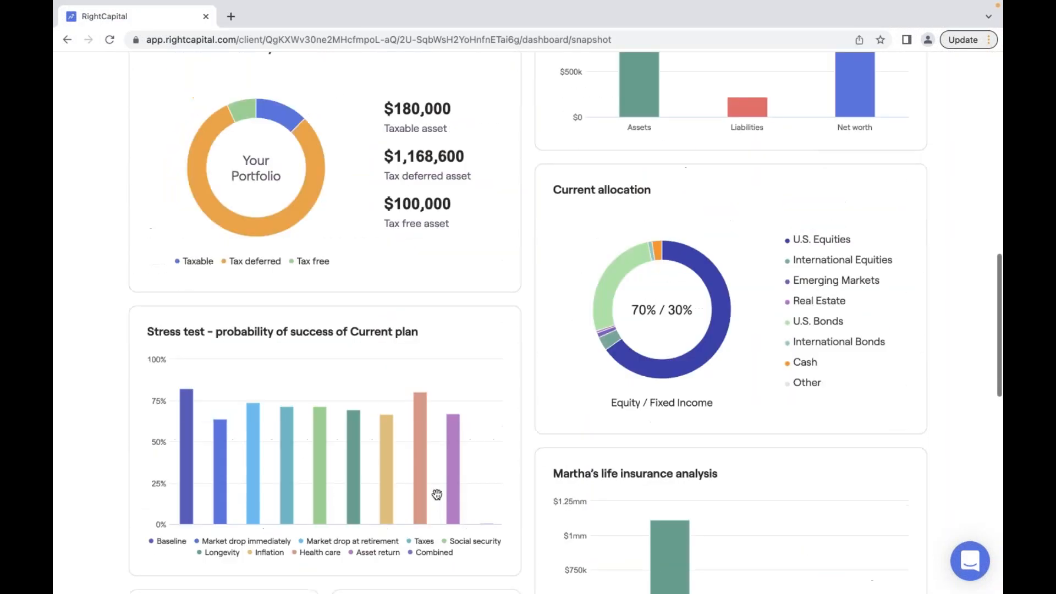
scroll(437, 495, up, 4)
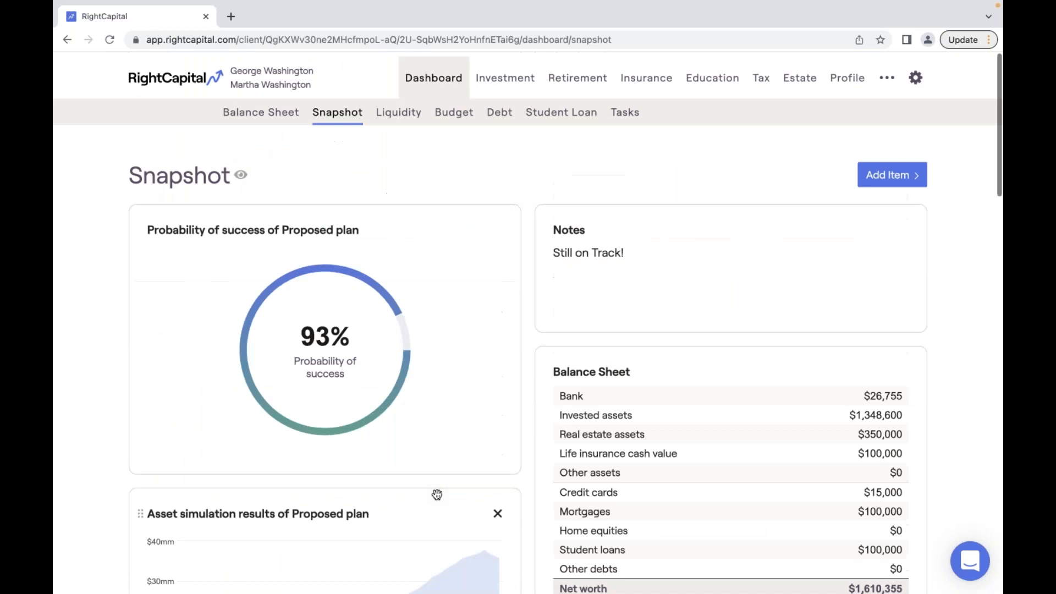
- Remove the 93% Probability of success card from the Snapshot
click(892, 170)
mouse_move(890, 264)
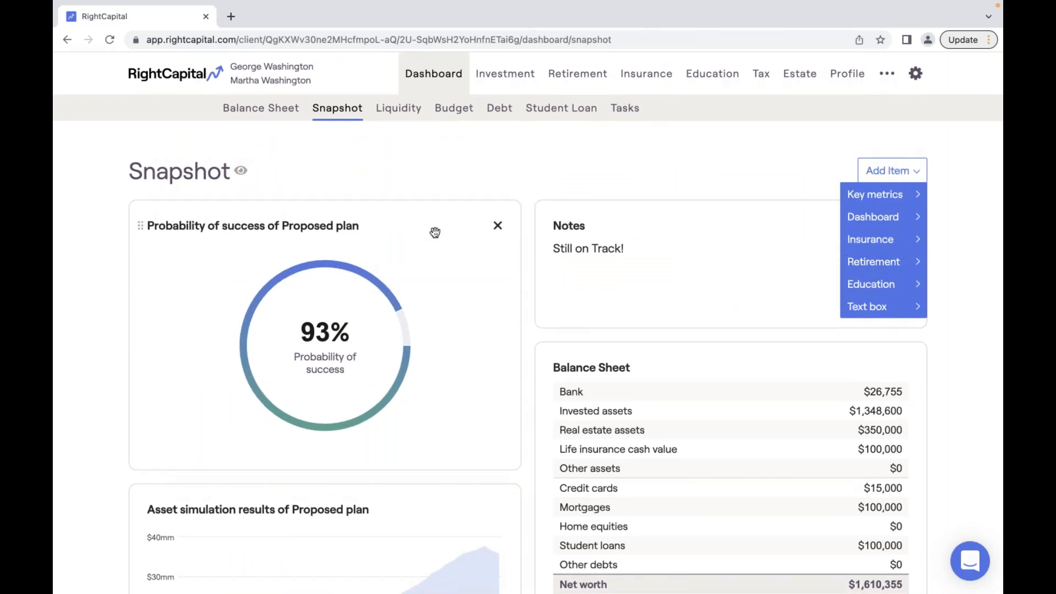
click(498, 225)
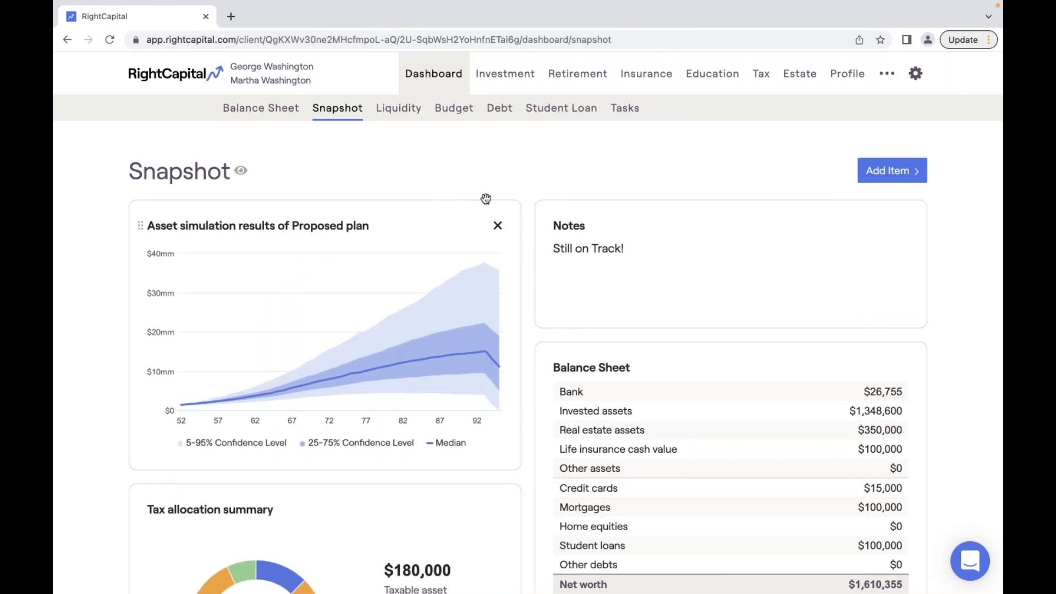
- Add the Retirement Income sources of Proposed plan bar chart
click(887, 170)
mouse_move(874, 261)
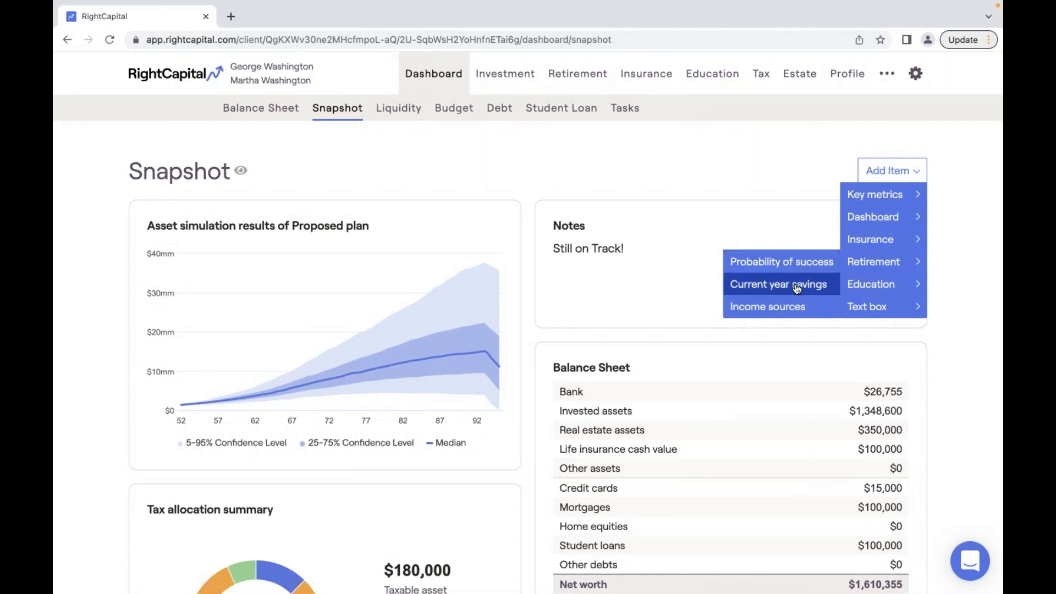
click(780, 311)
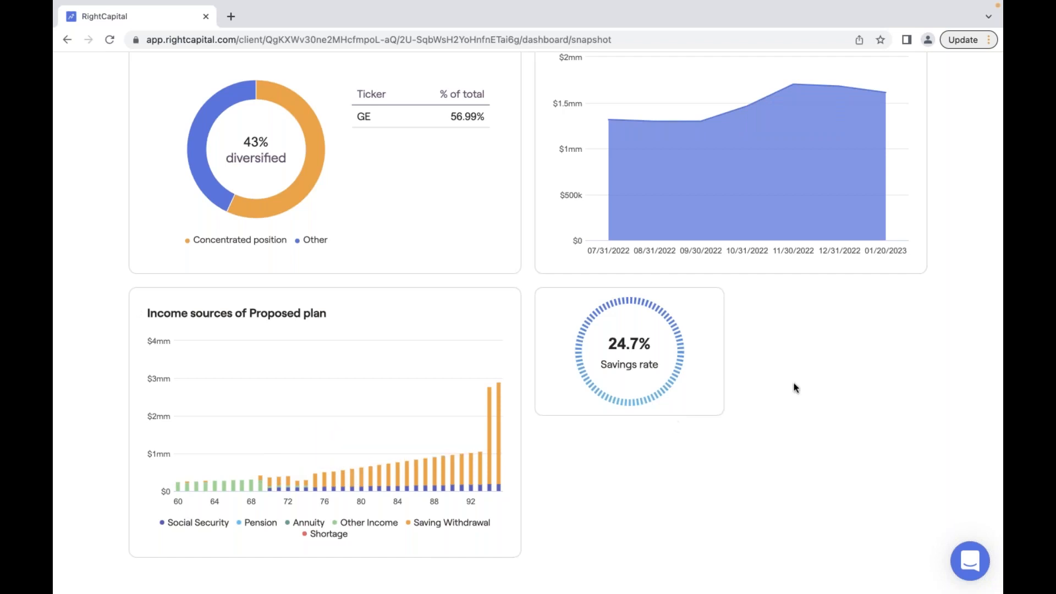
scroll(794, 387, up, 3)
scroll(794, 387, up, 15)
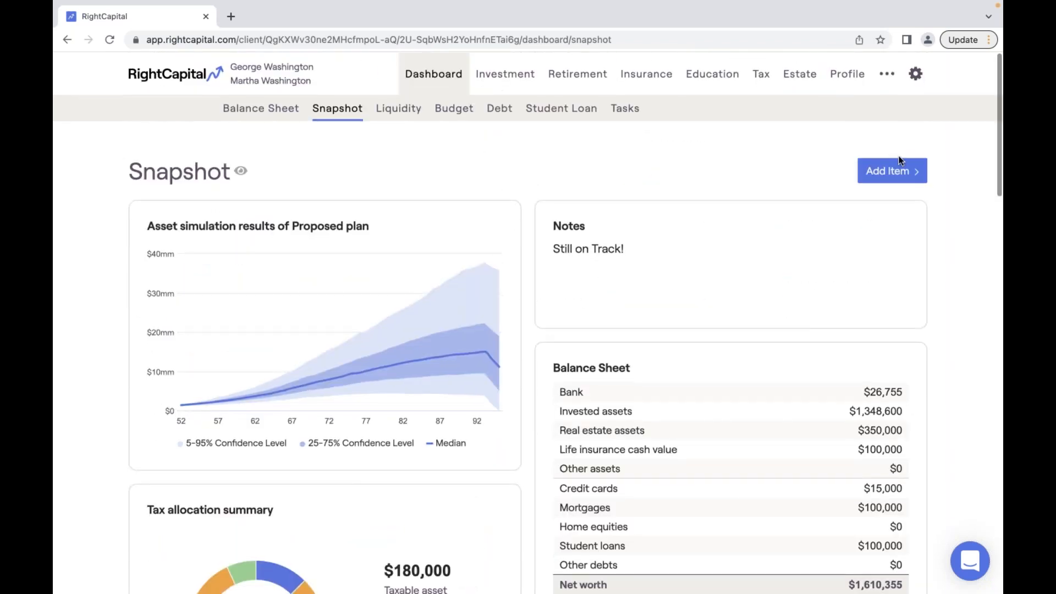
- Add a full-size empty Notes text box to the Snapshot
click(900, 168)
mouse_move(896, 284)
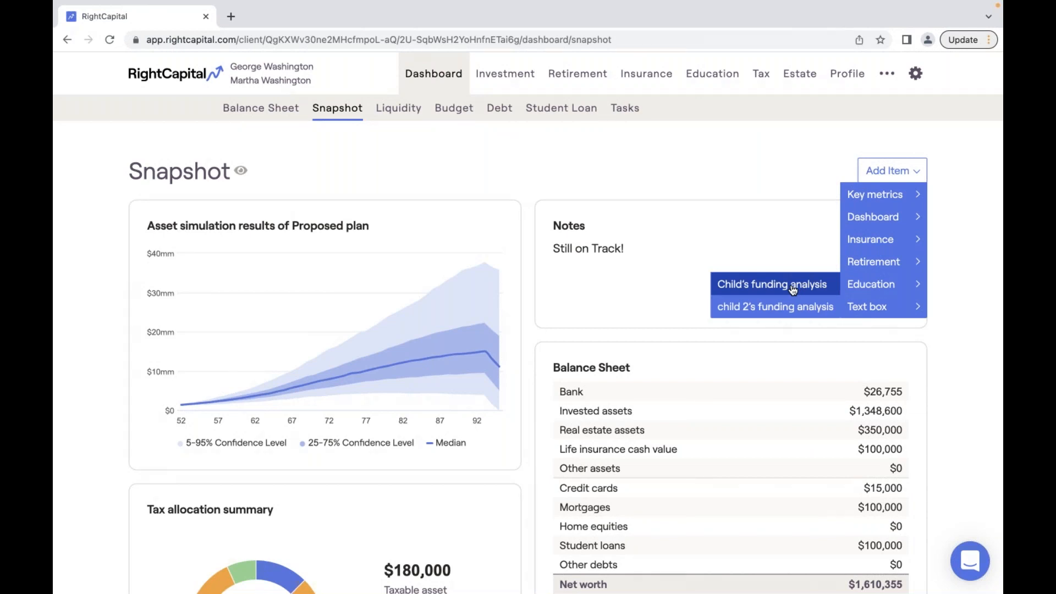
mouse_move(866, 307)
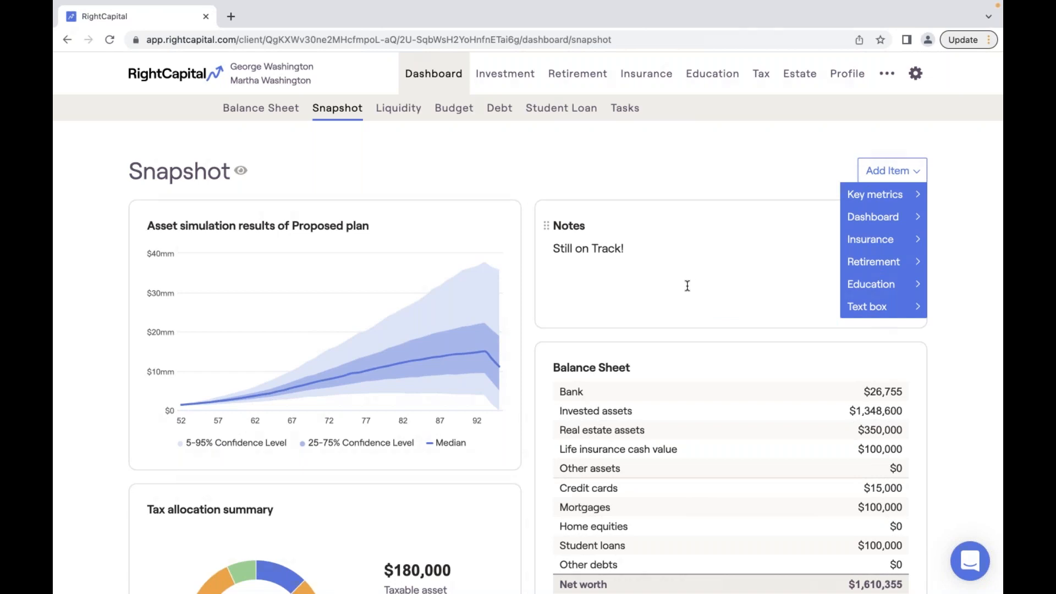
click(793, 302)
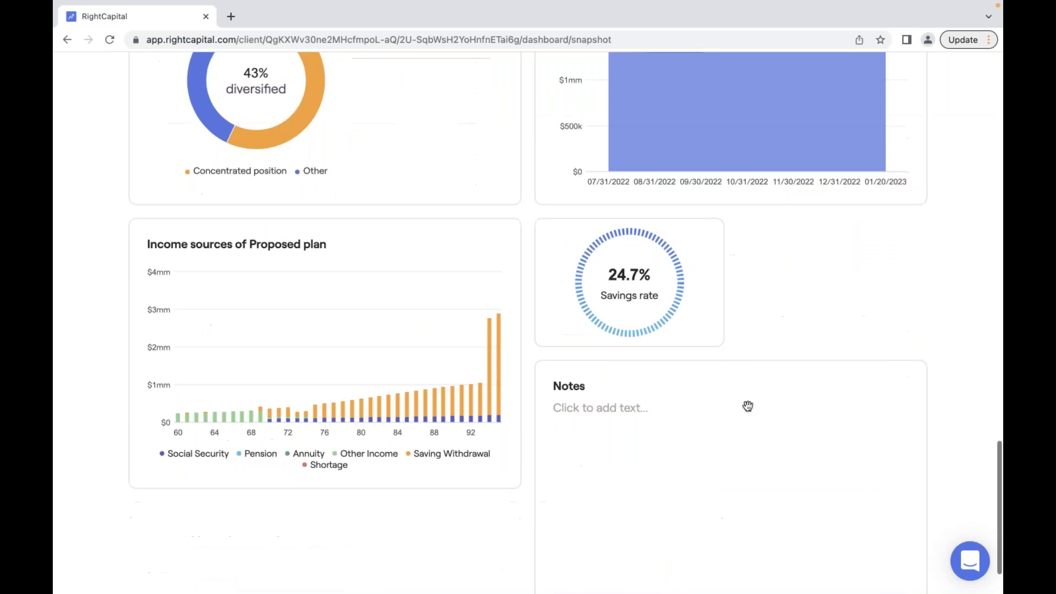
click(594, 346)
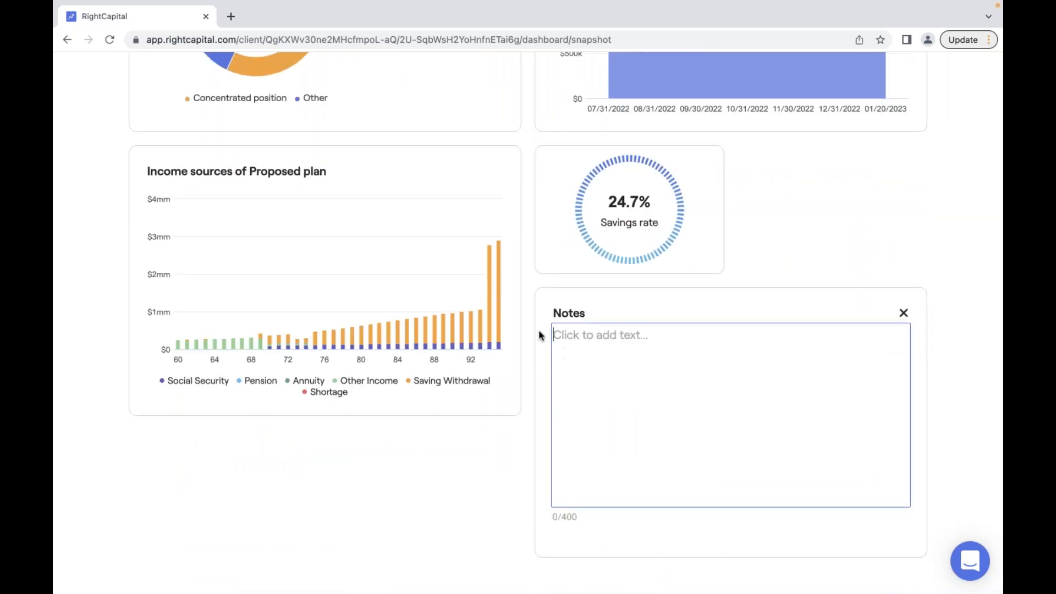
click(587, 340)
- Move the empty Notes card up so it sits directly beneath the 'Still on Track!' note
drag(548, 312, 557, 276)
scroll(557, 276, up, 4)
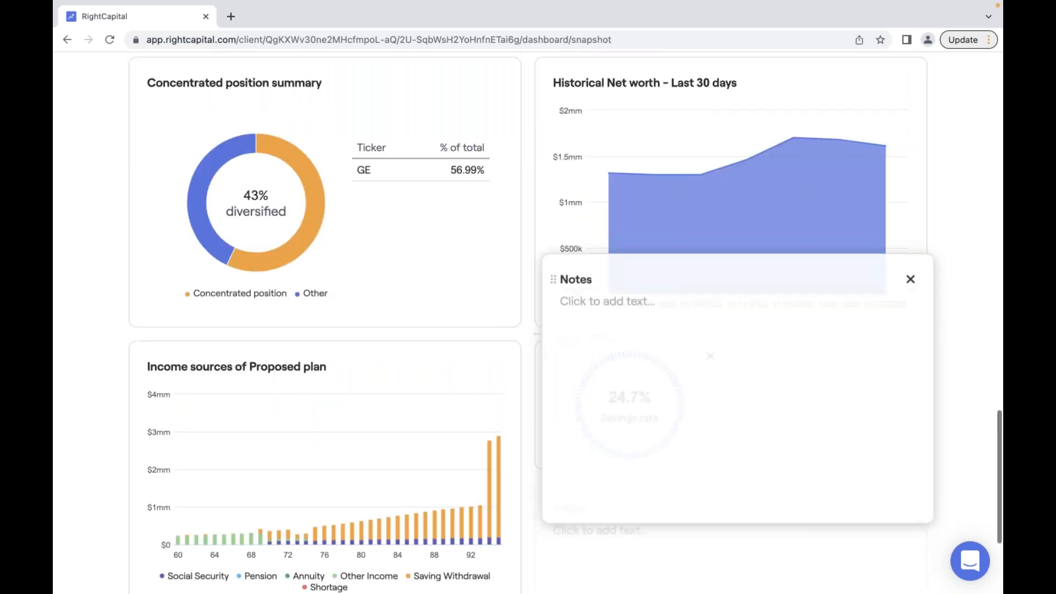
scroll(556, 276, up, 9)
scroll(553, 279, up, 12)
drag(553, 279, 553, 279)
click(621, 274)
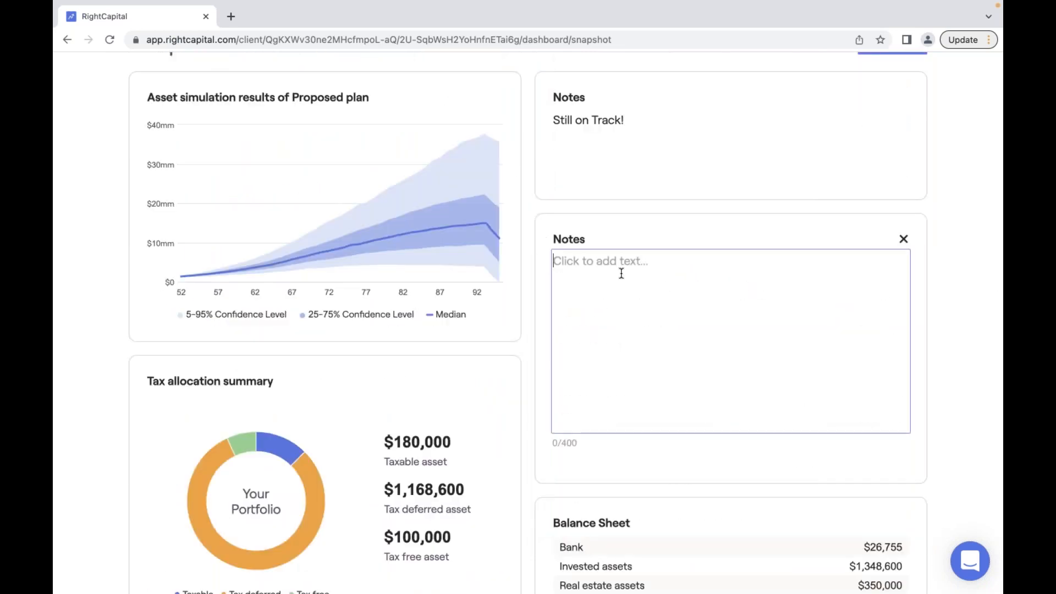
click(576, 444)
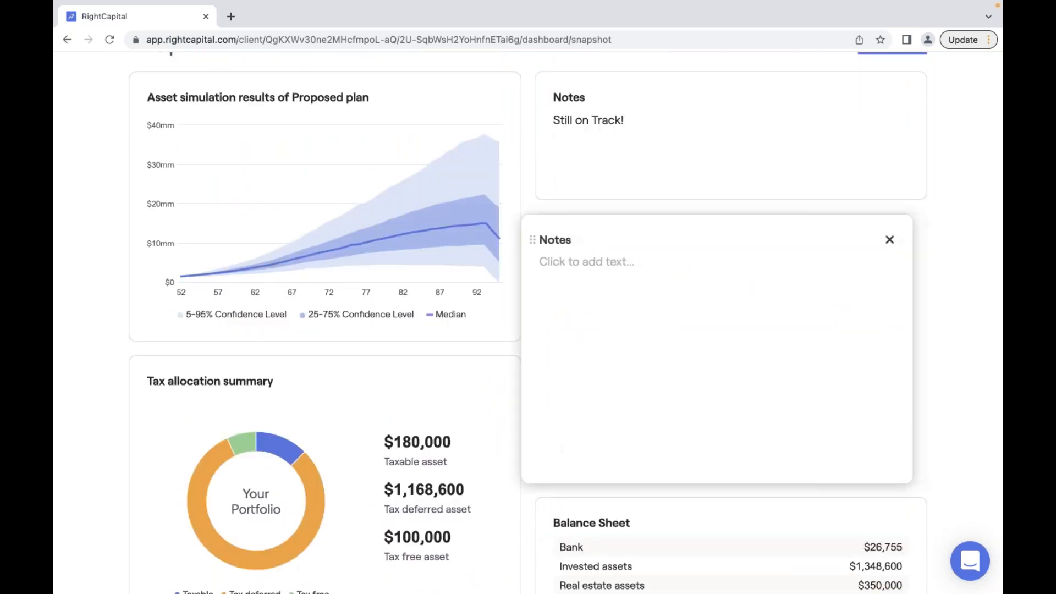
click(623, 256)
click(601, 158)
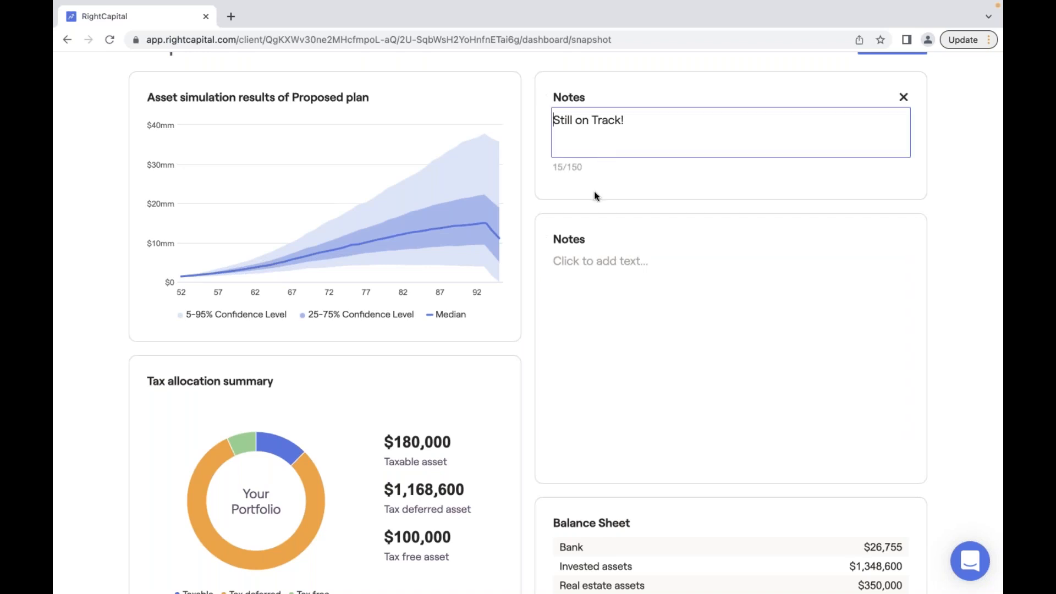
drag(584, 166, 576, 172)
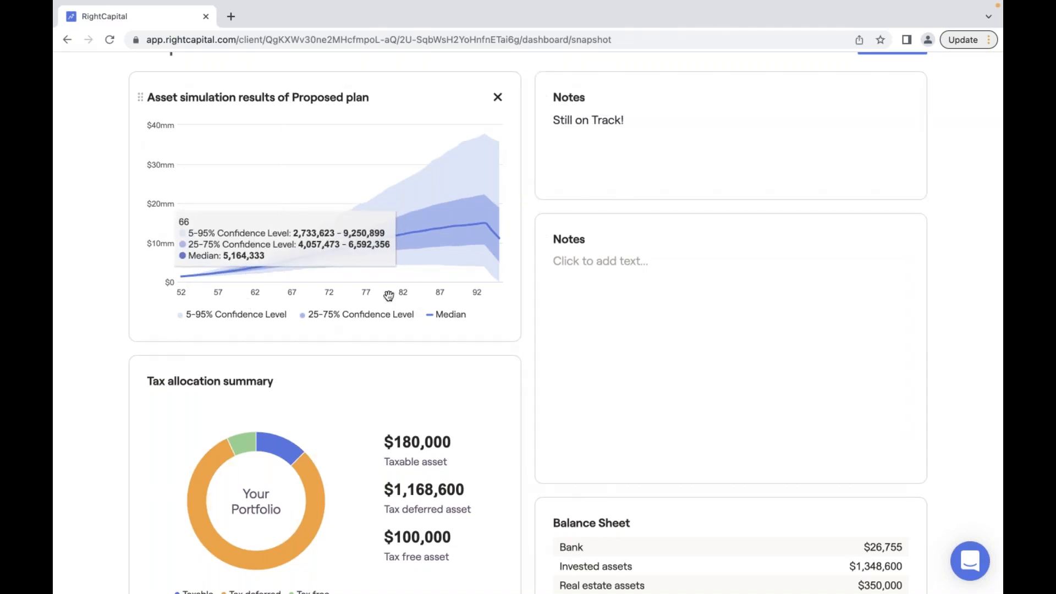
scroll(330, 280, up, 2)
scroll(484, 307, up, 1)
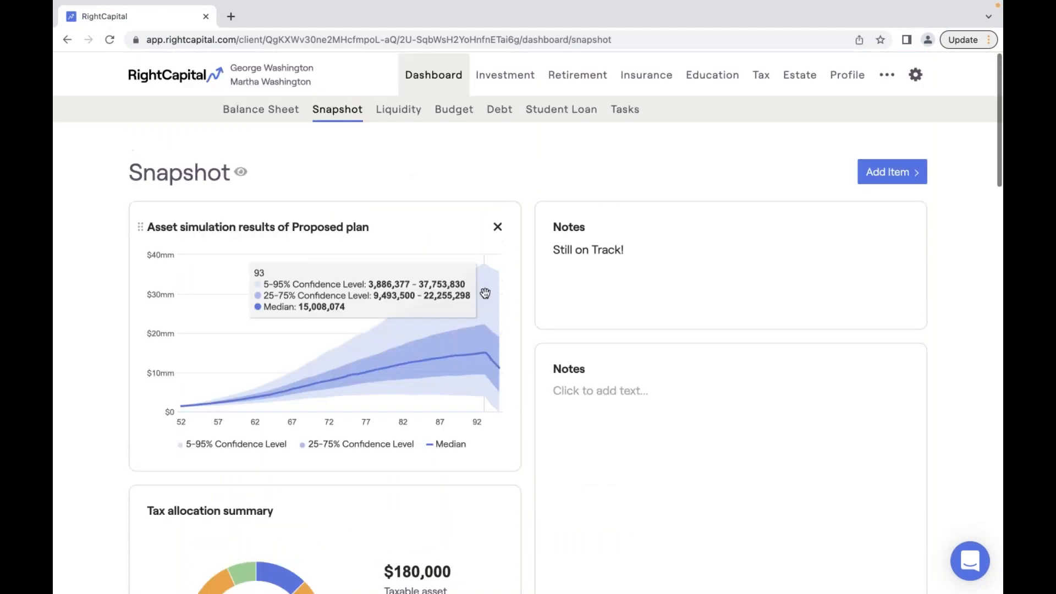
- Delete the left-column cards, from Asset simulation results through the Income sources chart
click(496, 226)
click(469, 189)
click(477, 193)
click(497, 226)
click(477, 194)
click(507, 215)
click(477, 178)
click(306, 217)
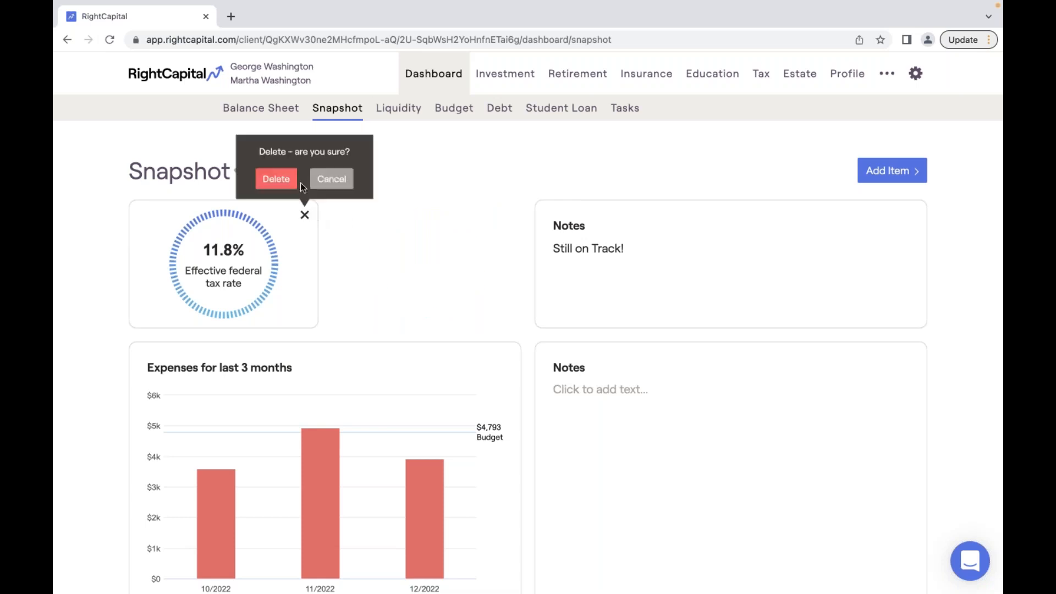
click(276, 177)
click(497, 227)
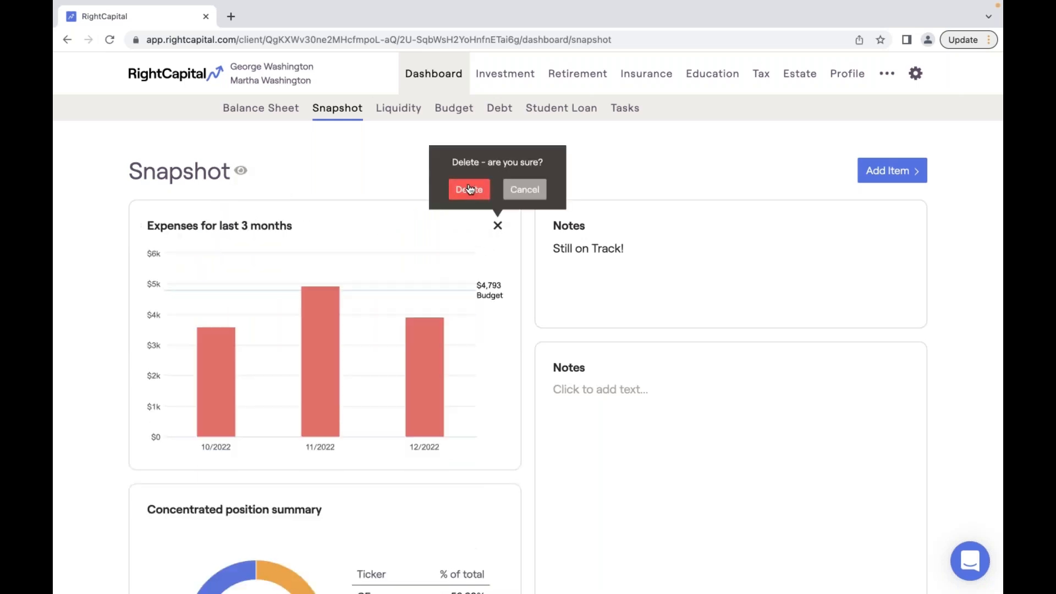
click(469, 190)
click(498, 227)
click(468, 190)
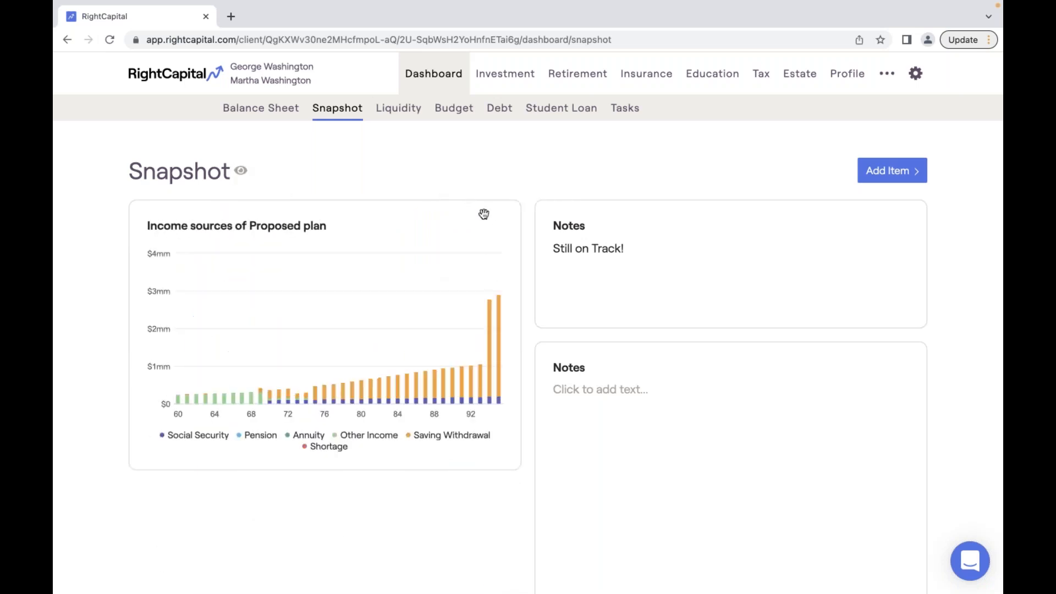
click(497, 226)
click(468, 190)
- Delete the remaining cards: both Notes, Balance Sheet, net worth, allocation, insurance and Savings rate
click(904, 226)
click(873, 189)
click(904, 226)
click(874, 189)
click(902, 227)
click(874, 189)
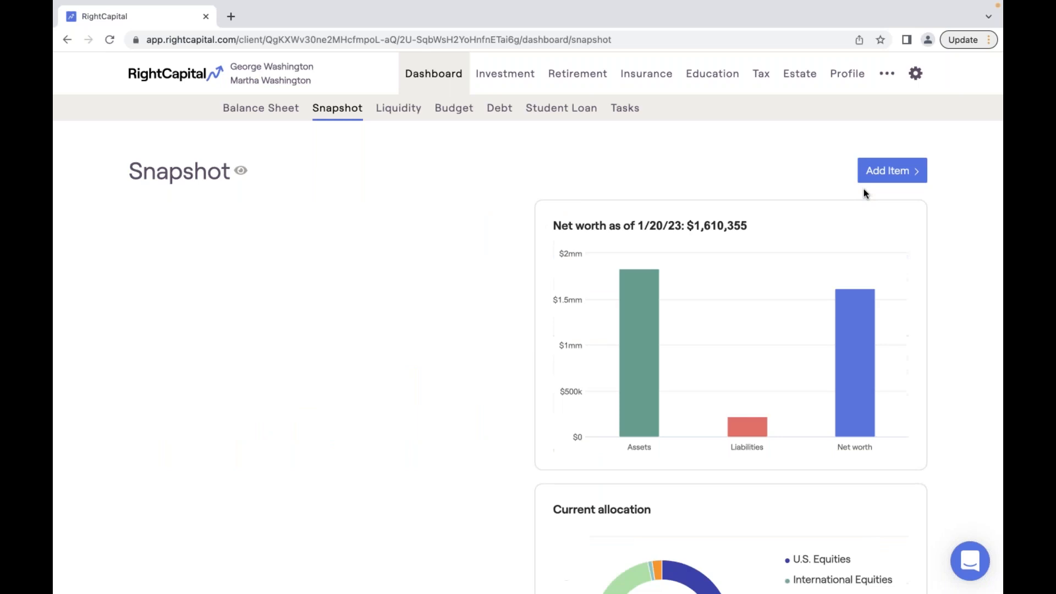
click(903, 227)
click(880, 193)
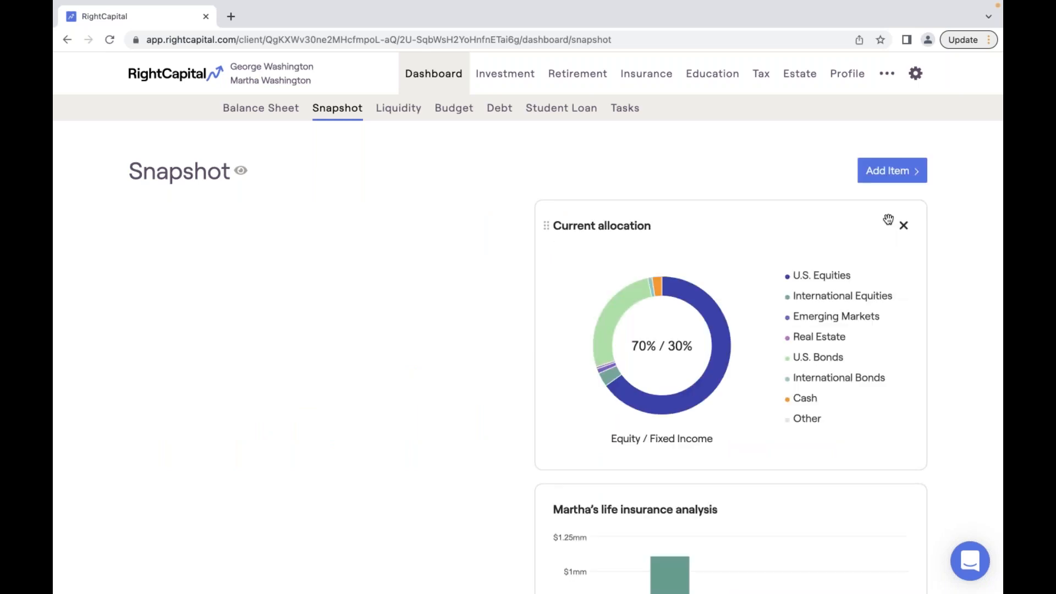
click(904, 226)
click(890, 196)
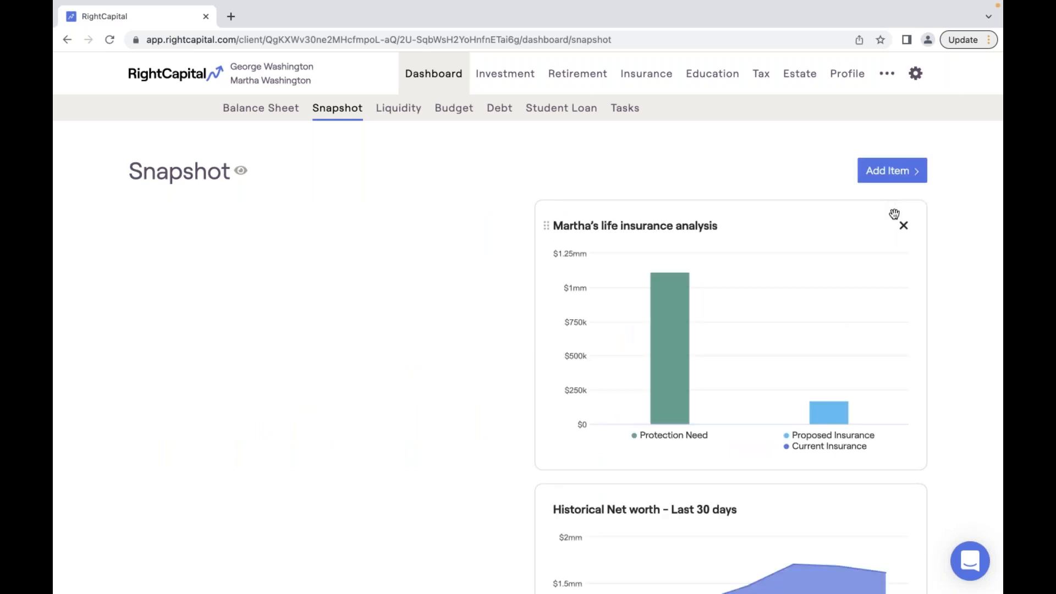
click(903, 226)
click(870, 190)
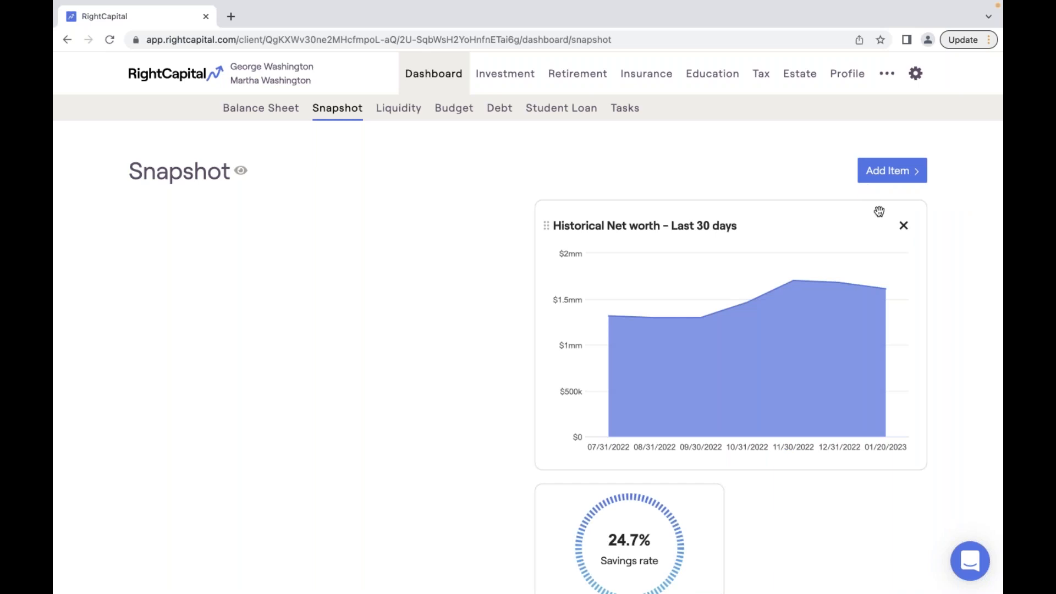
click(903, 226)
click(874, 190)
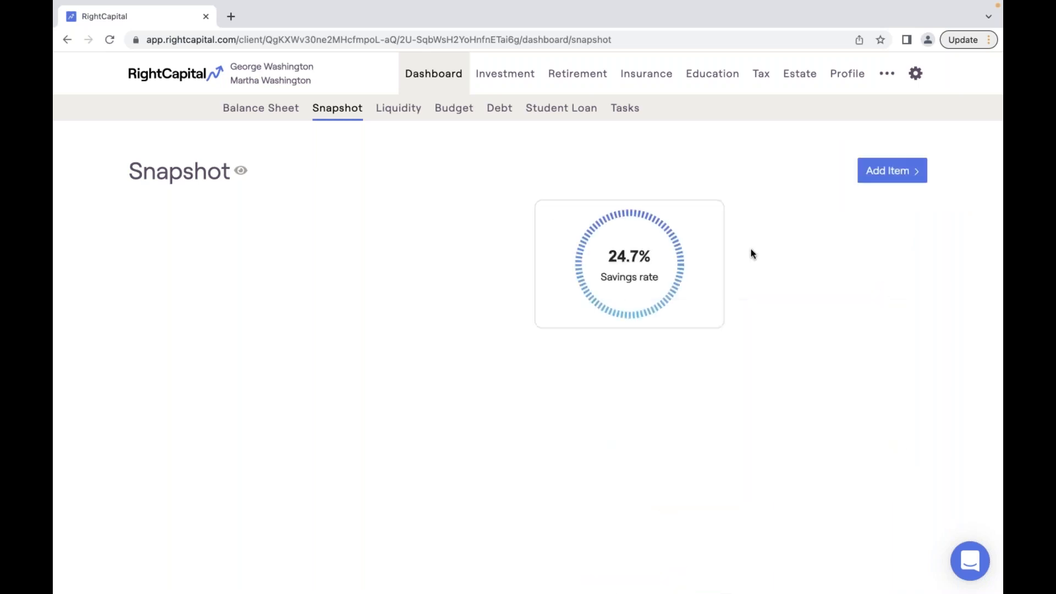
click(711, 215)
click(683, 179)
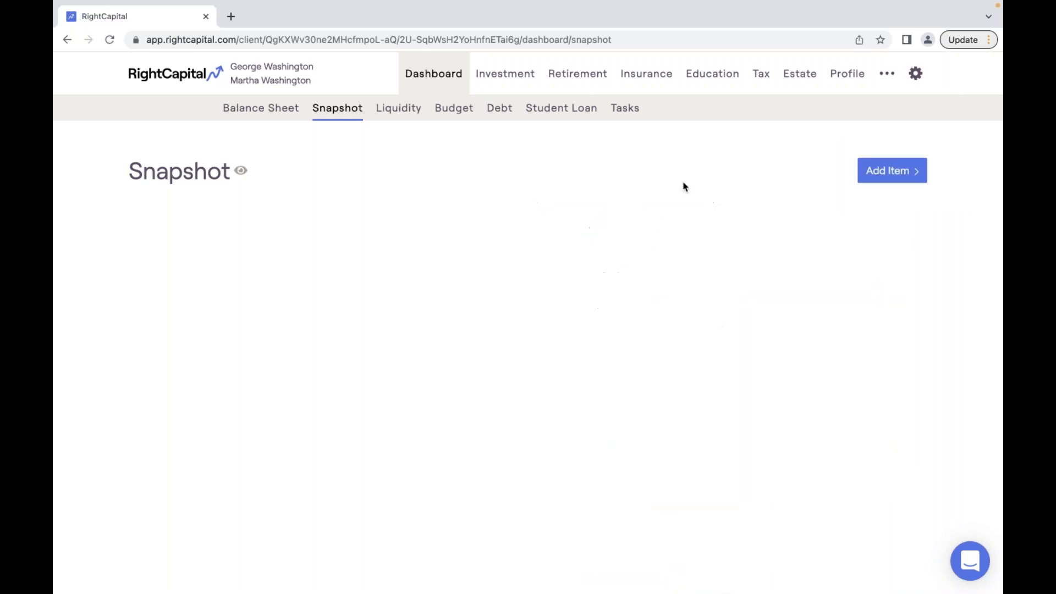
- Add the Retirement Probability of success chart, replacing a mistakenly added small metric card
click(880, 177)
mouse_move(887, 208)
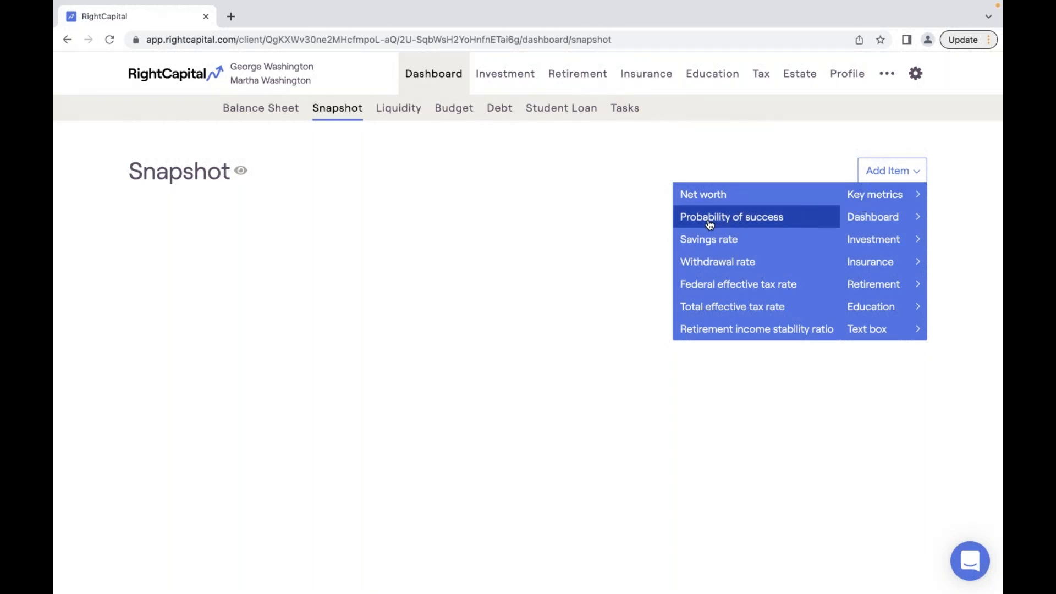
click(737, 219)
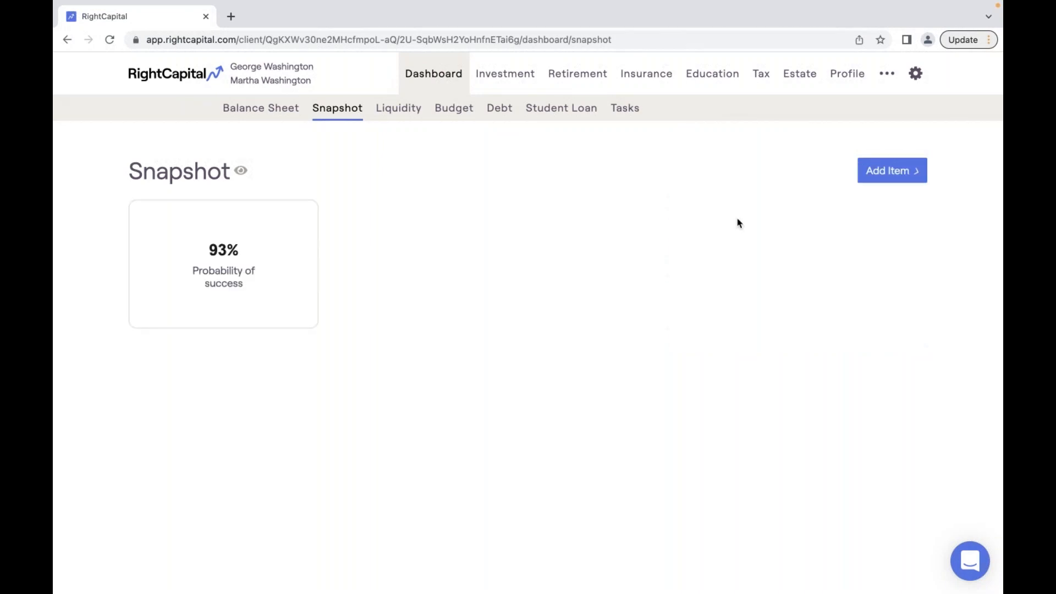
mouse_move(225, 260)
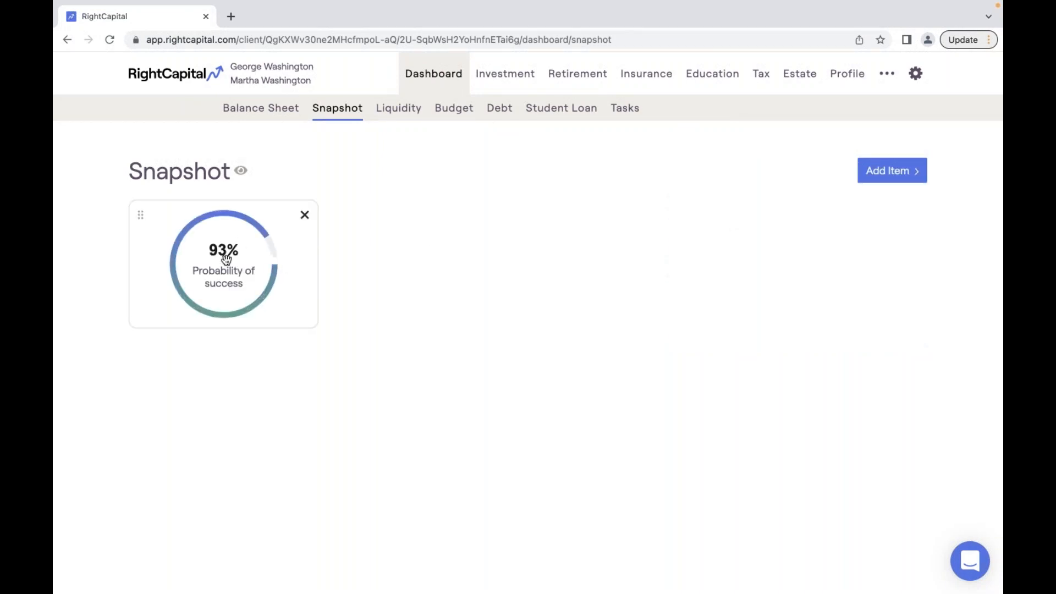
click(306, 216)
click(282, 177)
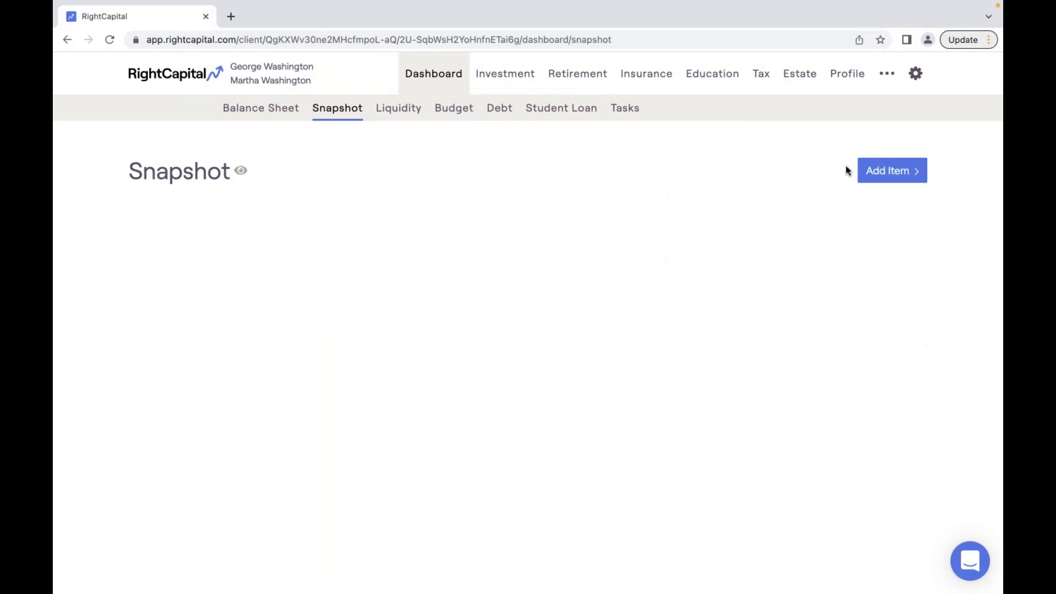
click(885, 175)
mouse_move(888, 283)
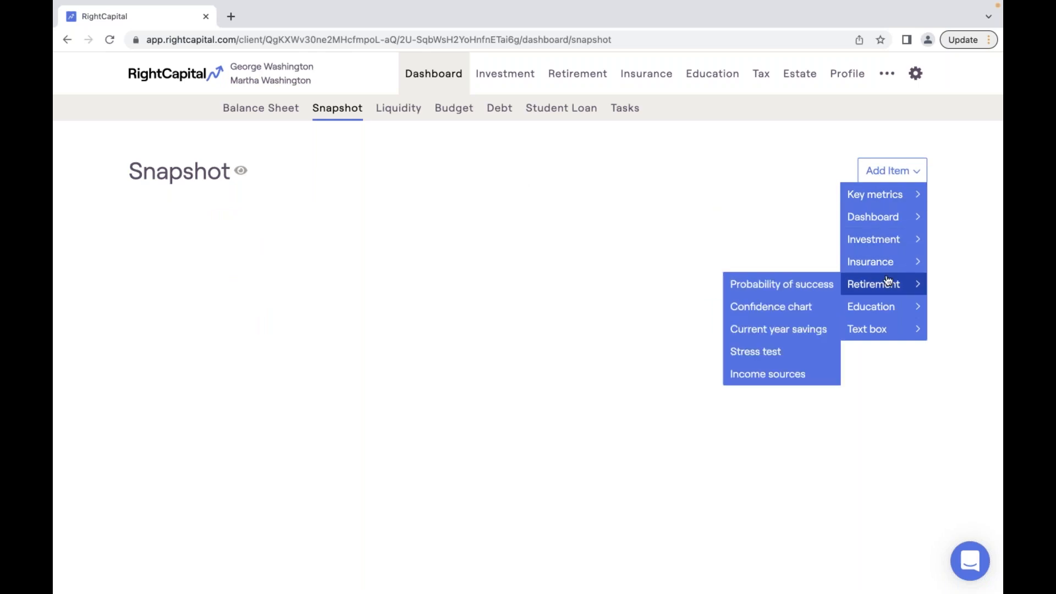
click(820, 284)
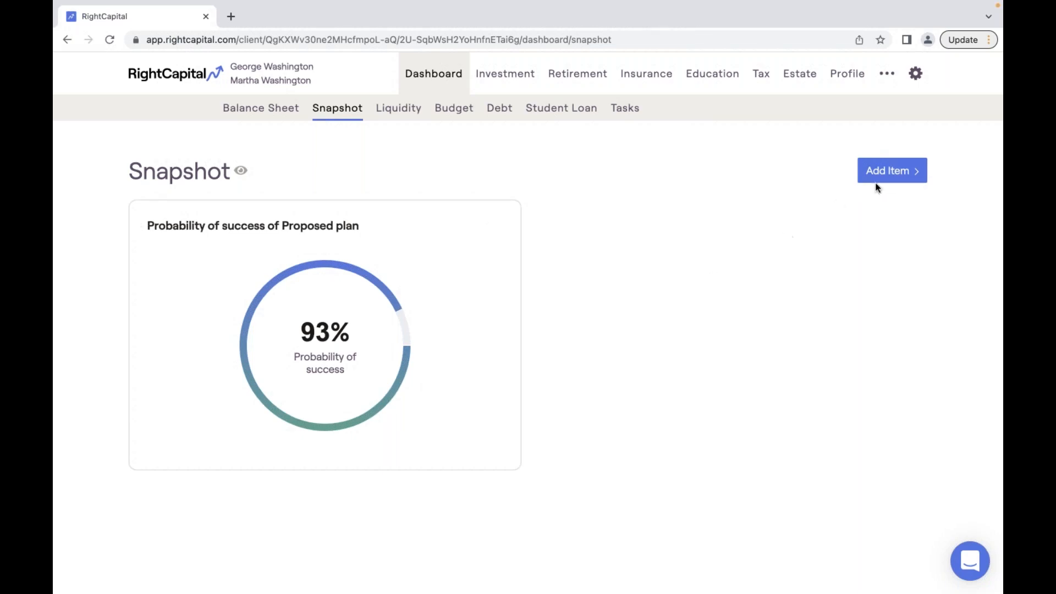
- Add the Retirement income stability ratio (32.9%) and Net worth ($1.61mm) metric cards
click(891, 179)
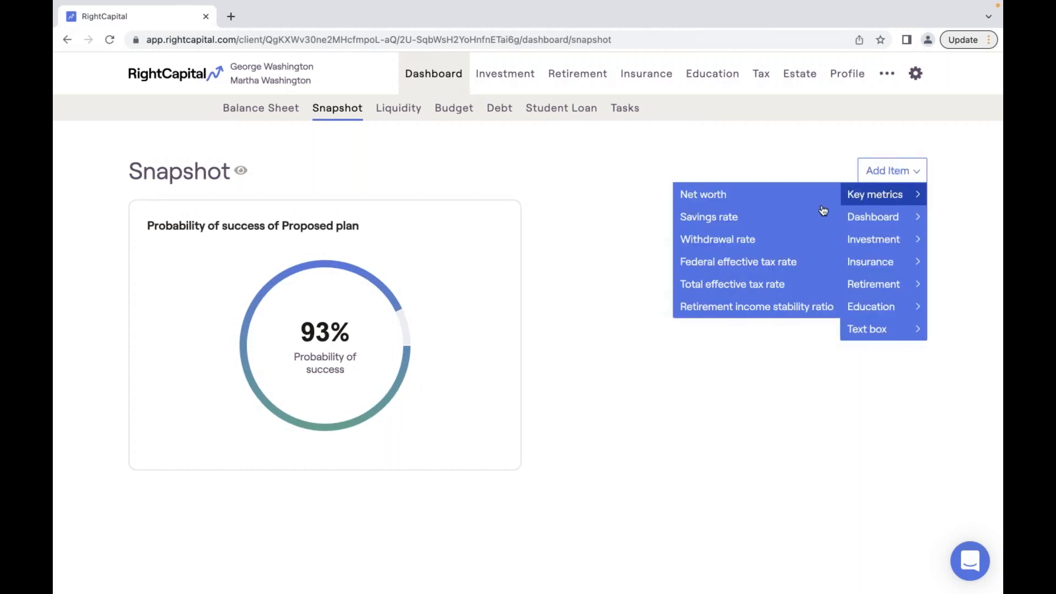
click(758, 307)
click(884, 176)
click(767, 199)
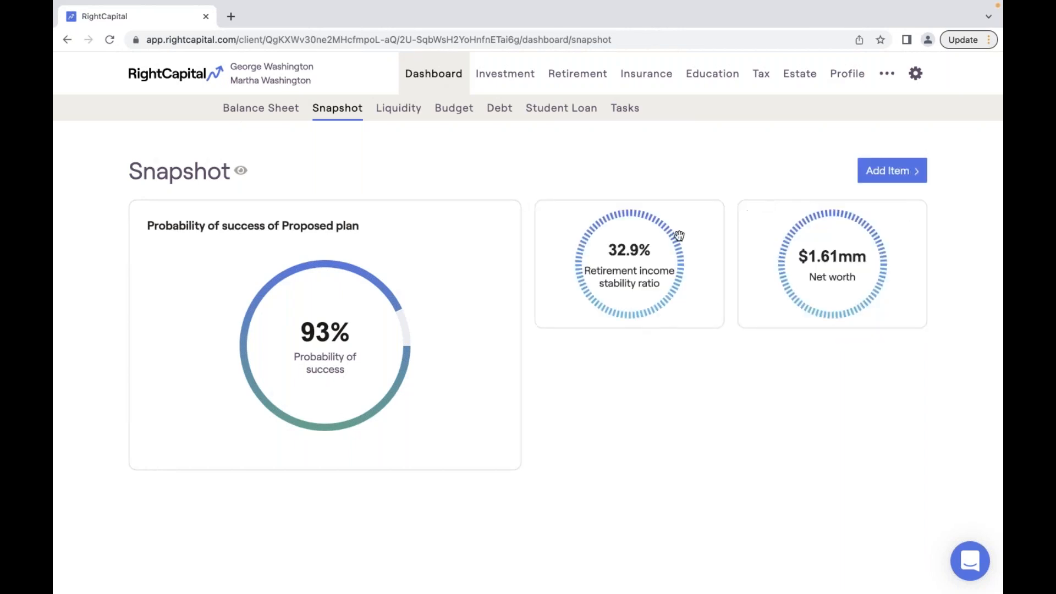
click(872, 183)
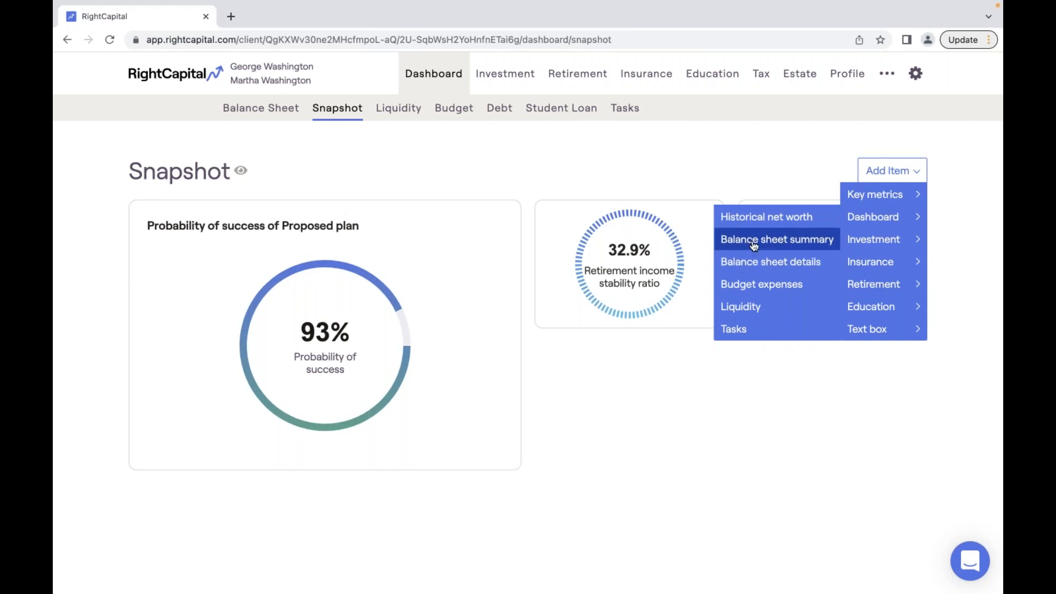
- Add the Historical net worth chart and the Balance sheet details card to the Snapshot
click(750, 223)
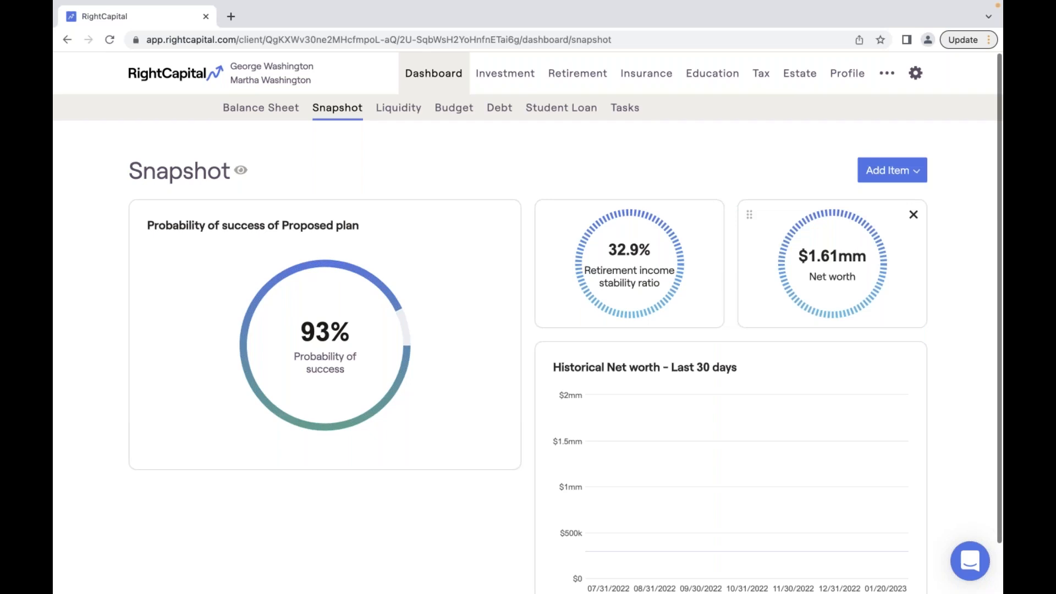
click(902, 124)
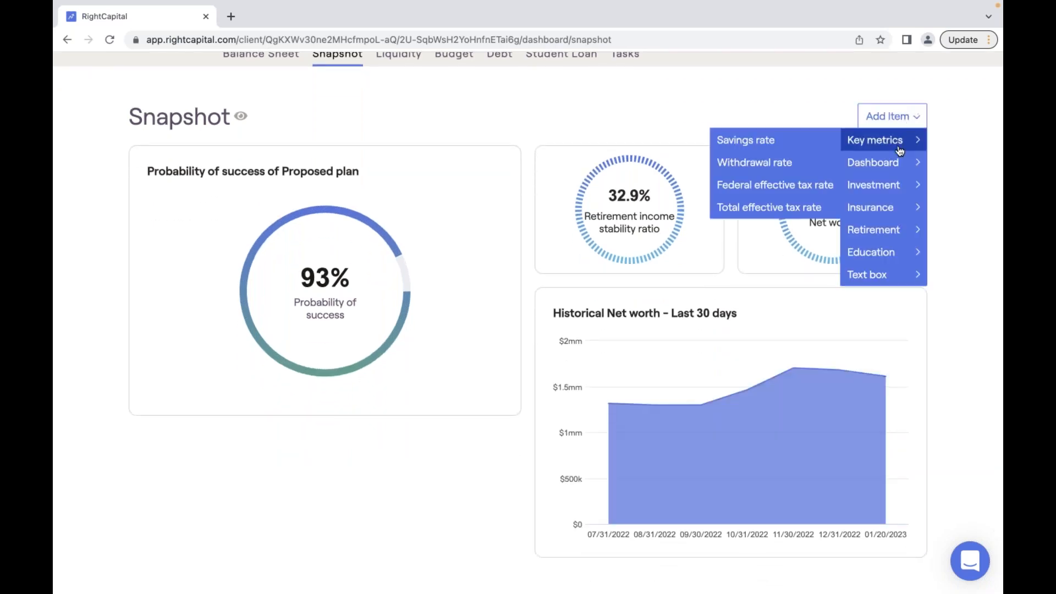
mouse_move(860, 163)
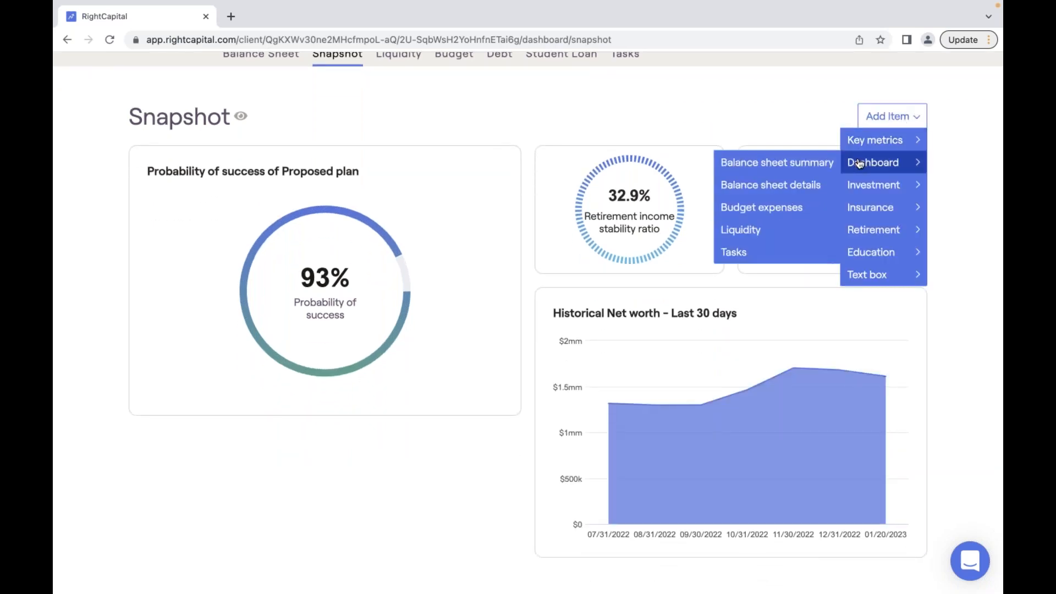
click(786, 187)
scroll(783, 183, down, 2)
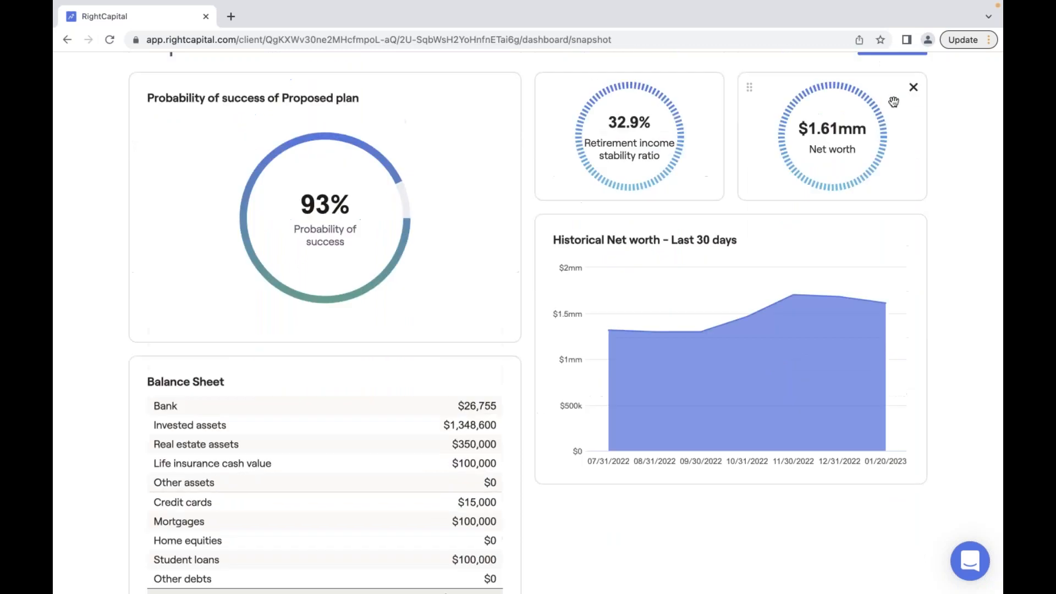
scroll(893, 101, up, 4)
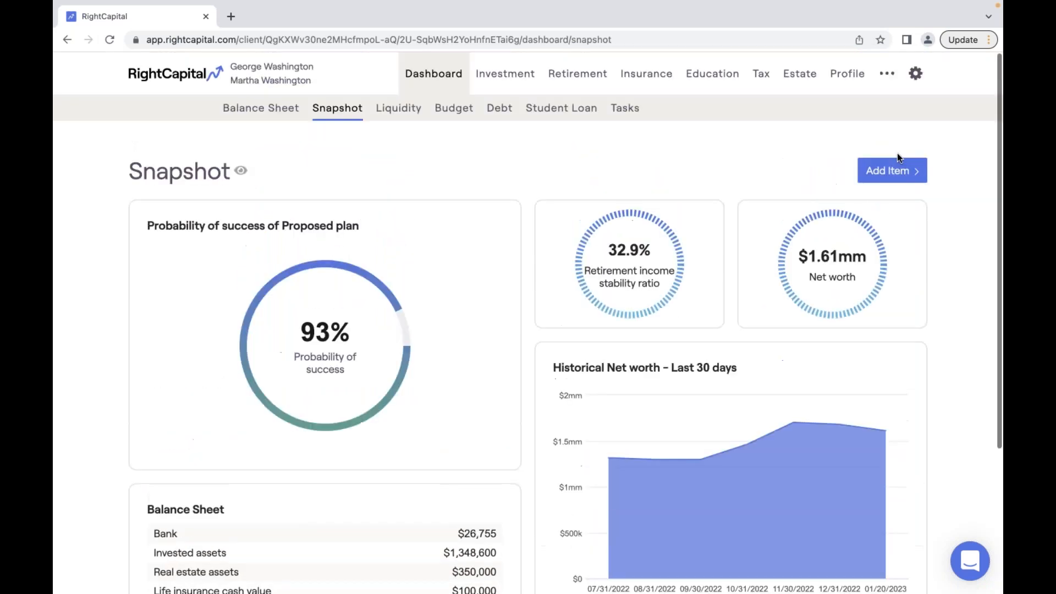
- Add the Retirement 'Income sources of Proposed plan' chart
click(892, 170)
mouse_move(885, 239)
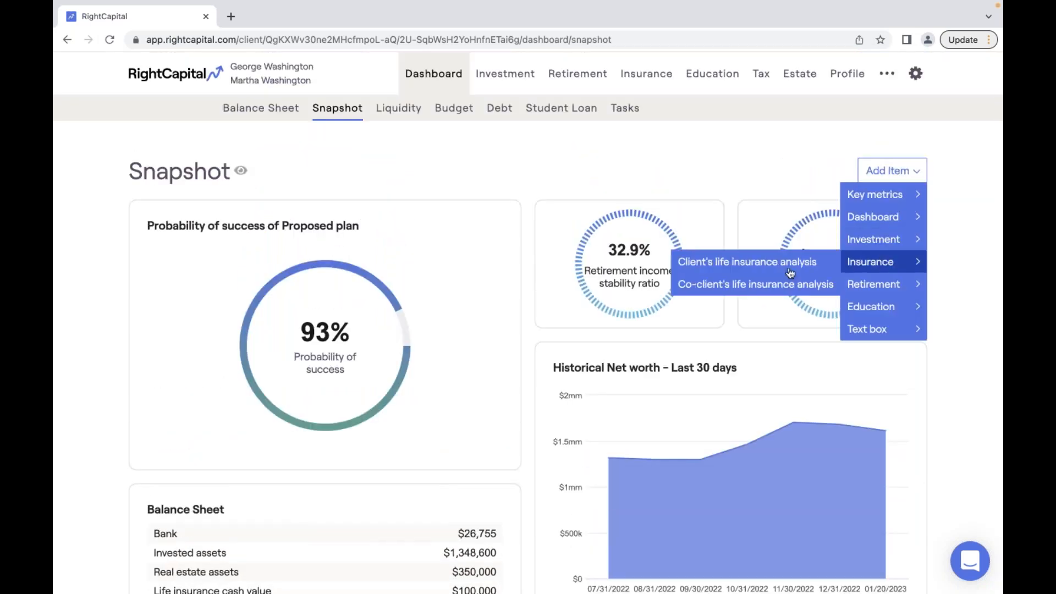
mouse_move(842, 288)
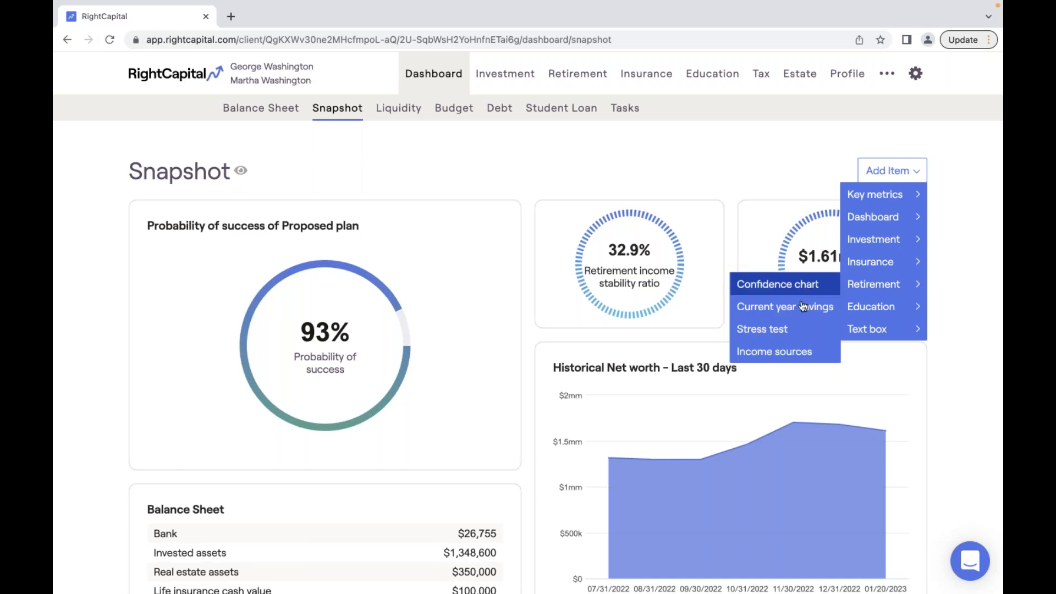
click(797, 351)
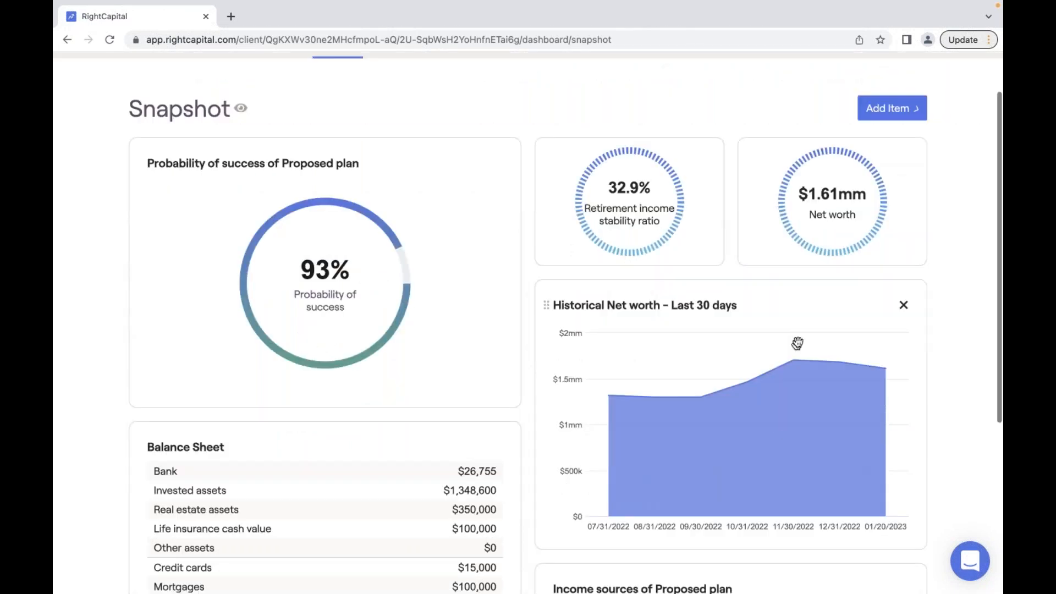
scroll(719, 419, up, 6)
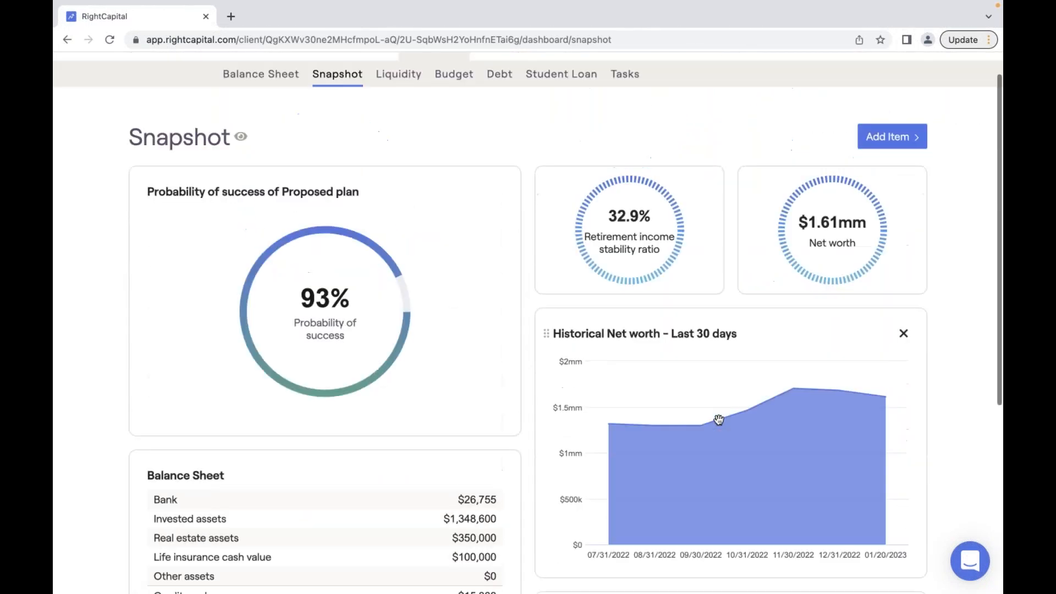
scroll(719, 420, up, 1)
- Add the Retirement Stress test probability of success chart
click(891, 171)
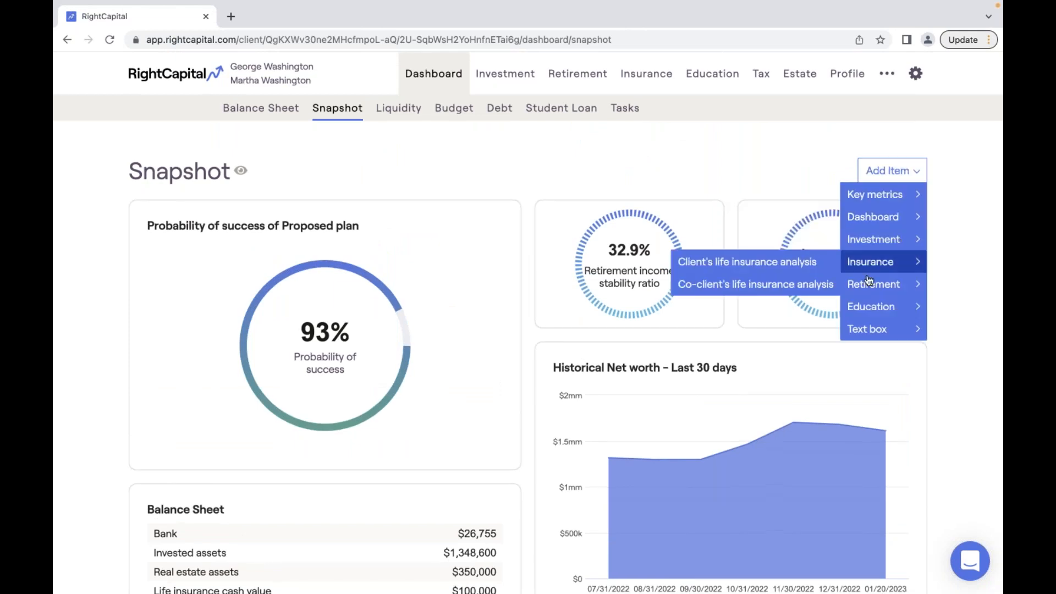
mouse_move(874, 284)
click(802, 330)
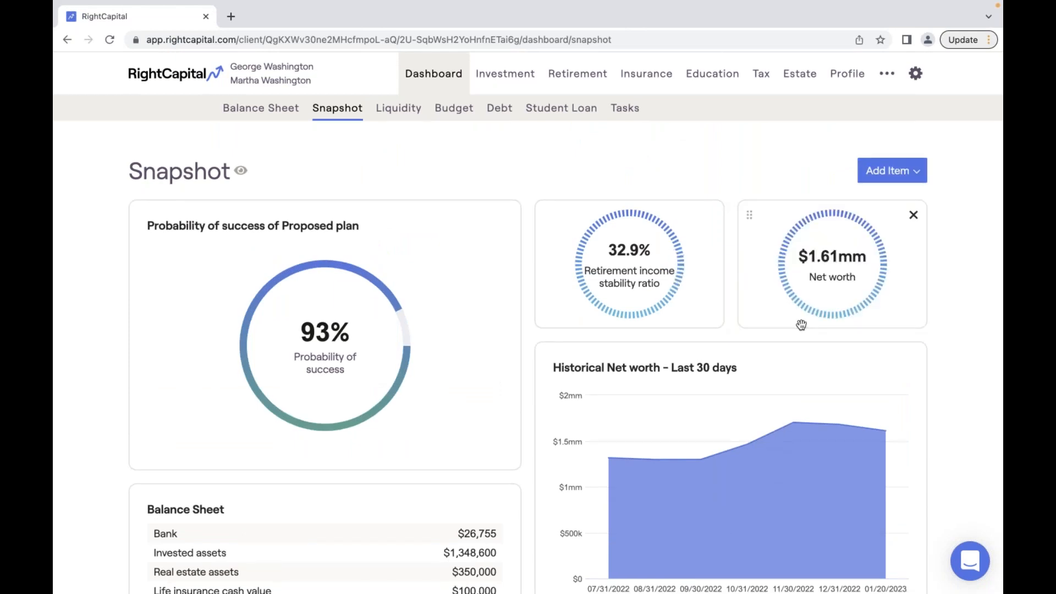
scroll(802, 329, down, 1)
scroll(802, 329, down, 10)
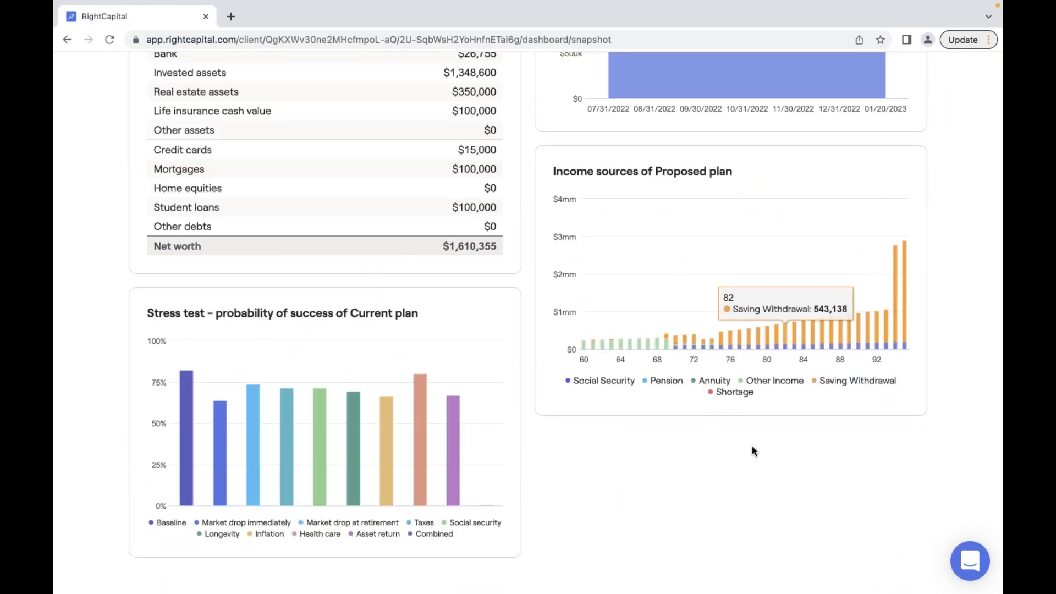
- Arrange the top row with Balance Sheet top-left beside Probability of success
scroll(755, 441, up, 5)
scroll(754, 441, down, 4)
scroll(671, 539, down, 1)
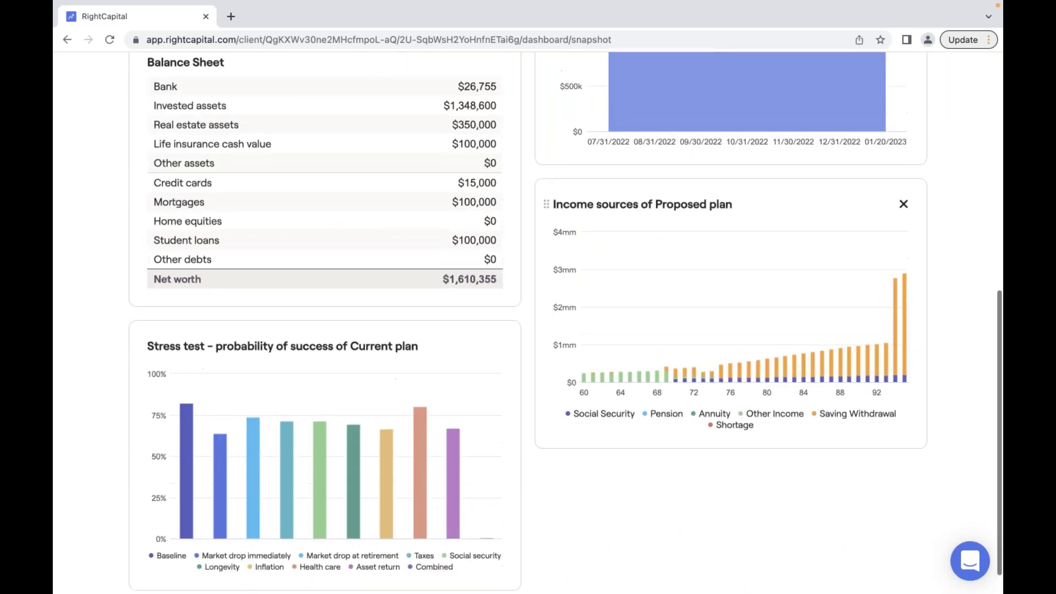
scroll(671, 539, up, 6)
scroll(671, 539, up, 1)
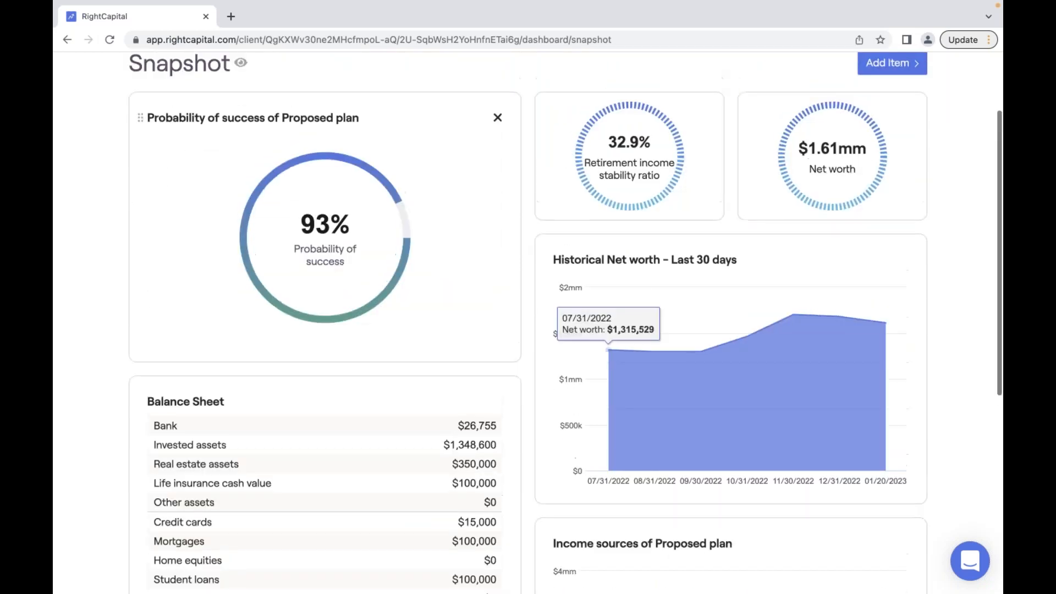
drag(419, 115, 842, 110)
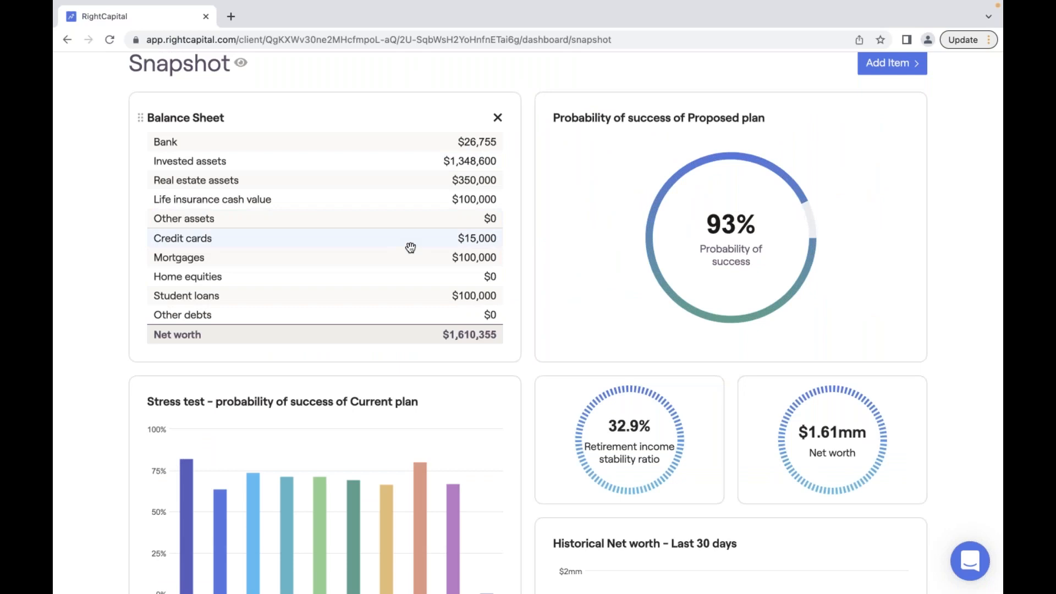
drag(339, 104, 721, 97)
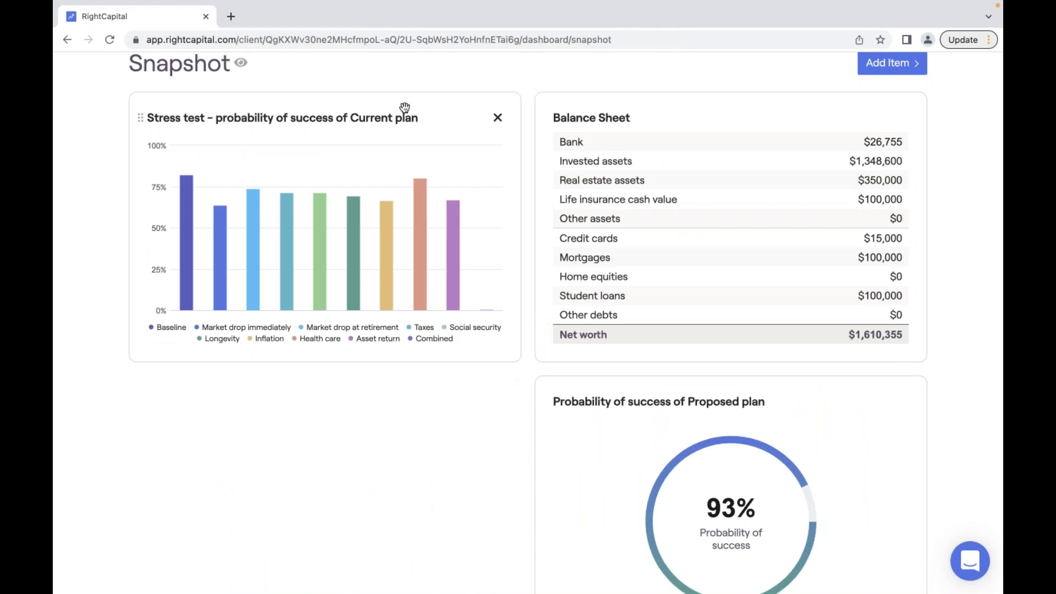
mouse_move(416, 104)
mouse_down()
mouse_move(490, 346)
mouse_move(418, 121)
mouse_up()
drag(747, 114, 406, 114)
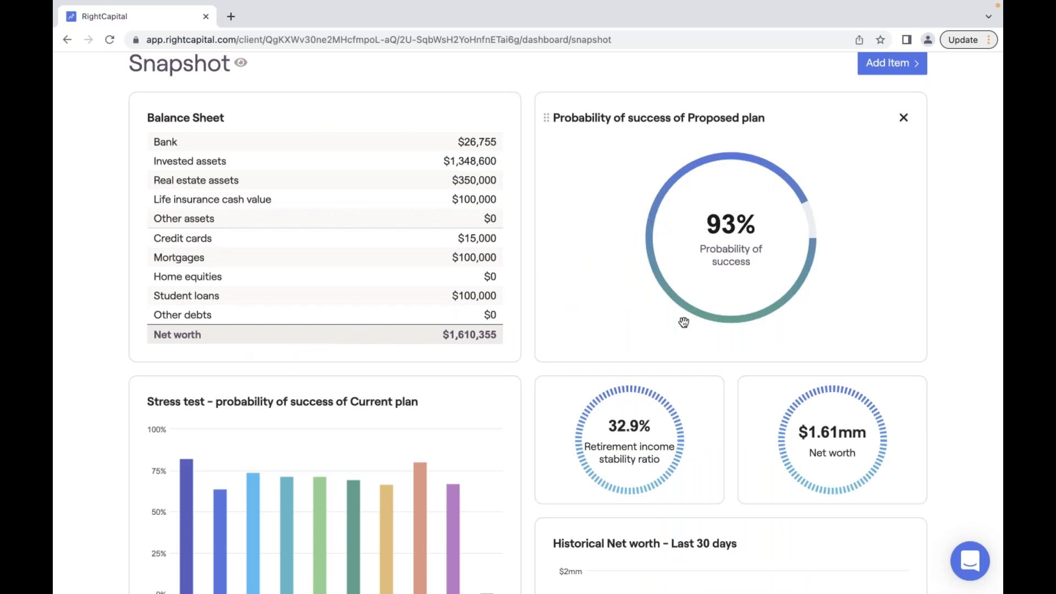
- Place Historical Net worth beneath Balance Sheet, beside Income sources, with Stress test last
scroll(684, 322, down, 6)
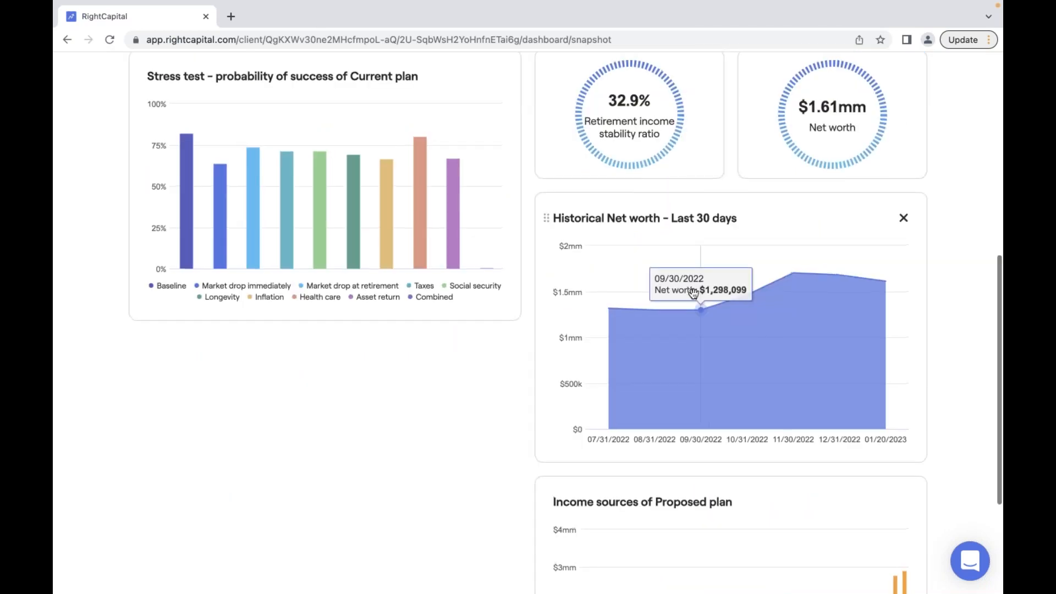
scroll(684, 323, up, 1)
drag(787, 254, 407, 133)
scroll(408, 133, up, 4)
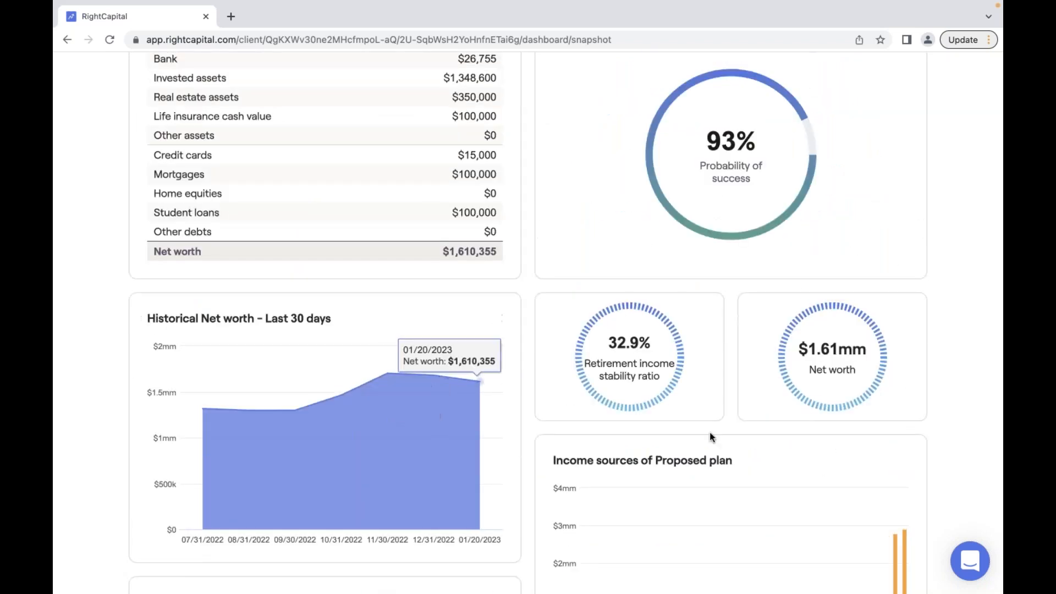
drag(783, 444, 782, 311)
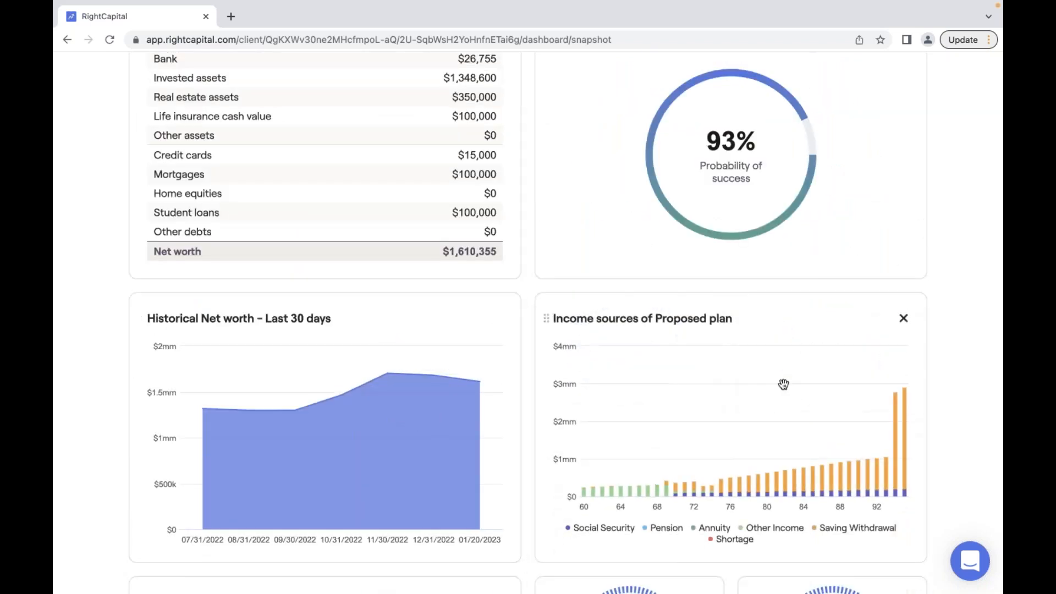
scroll(783, 384, down, 1)
scroll(783, 384, down, 3)
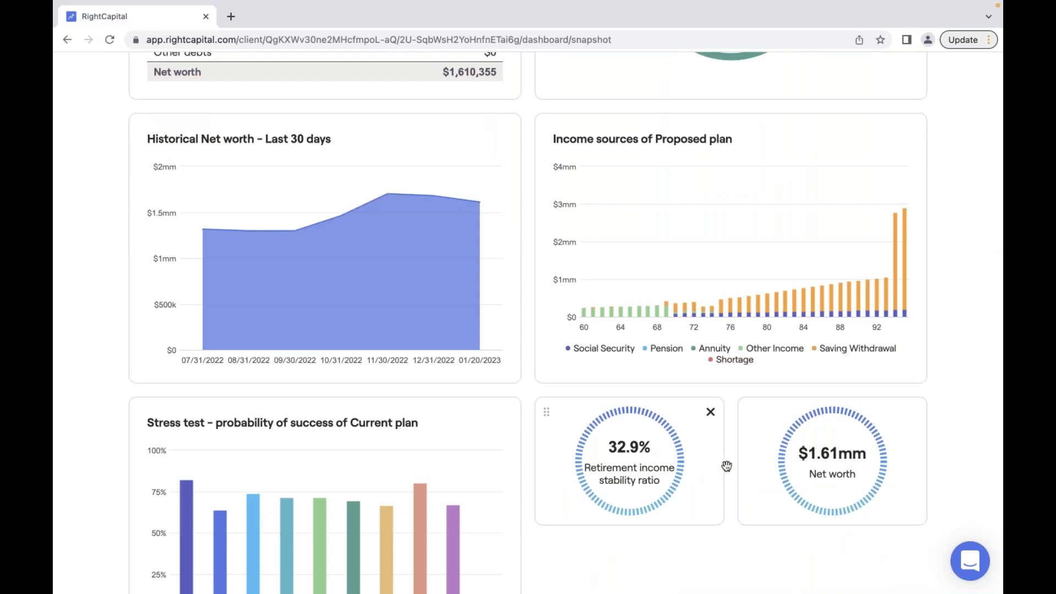
scroll(629, 462, down, 1)
scroll(406, 409, down, 2)
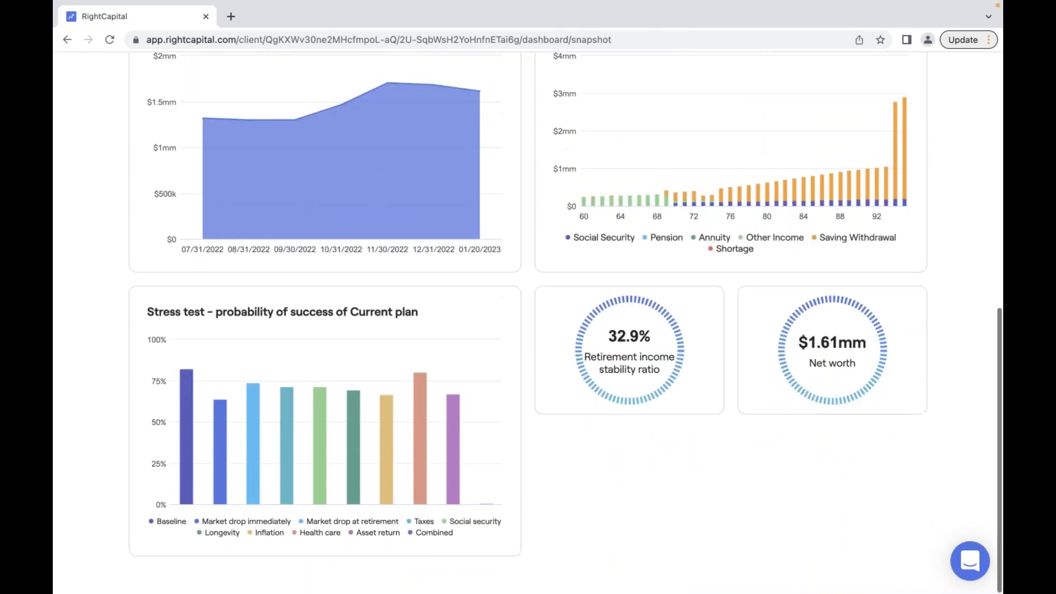
scroll(406, 410, up, 1)
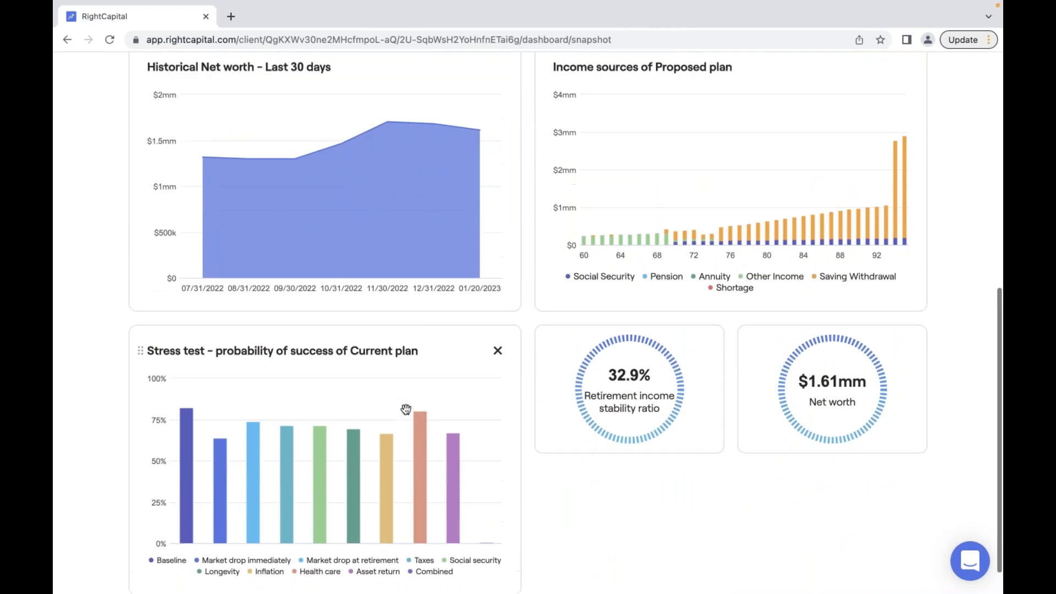
scroll(406, 409, up, 10)
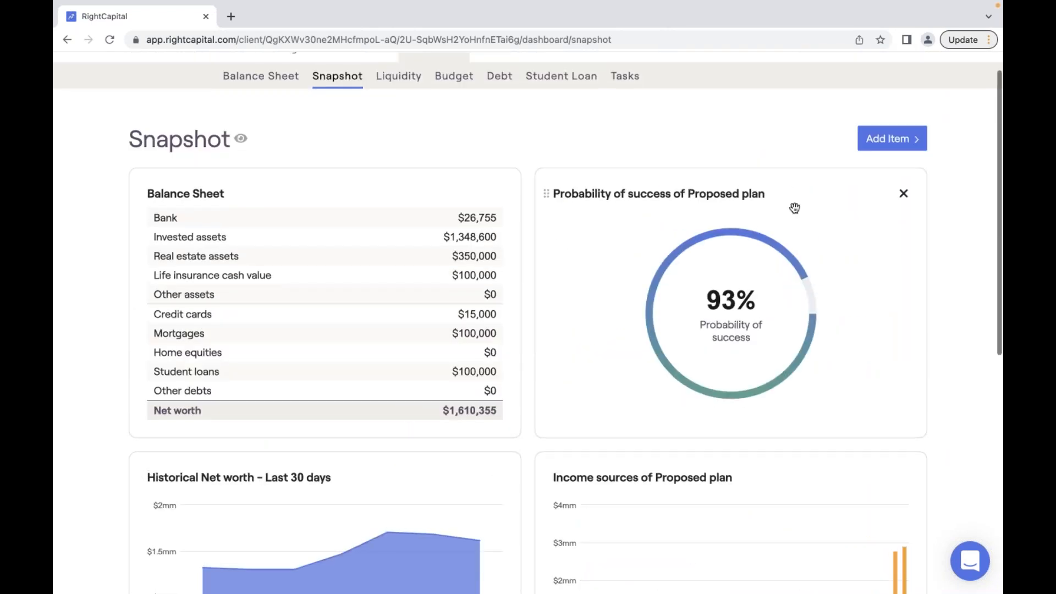
- Add a full-width Notes card, then delete it
click(888, 139)
mouse_move(875, 297)
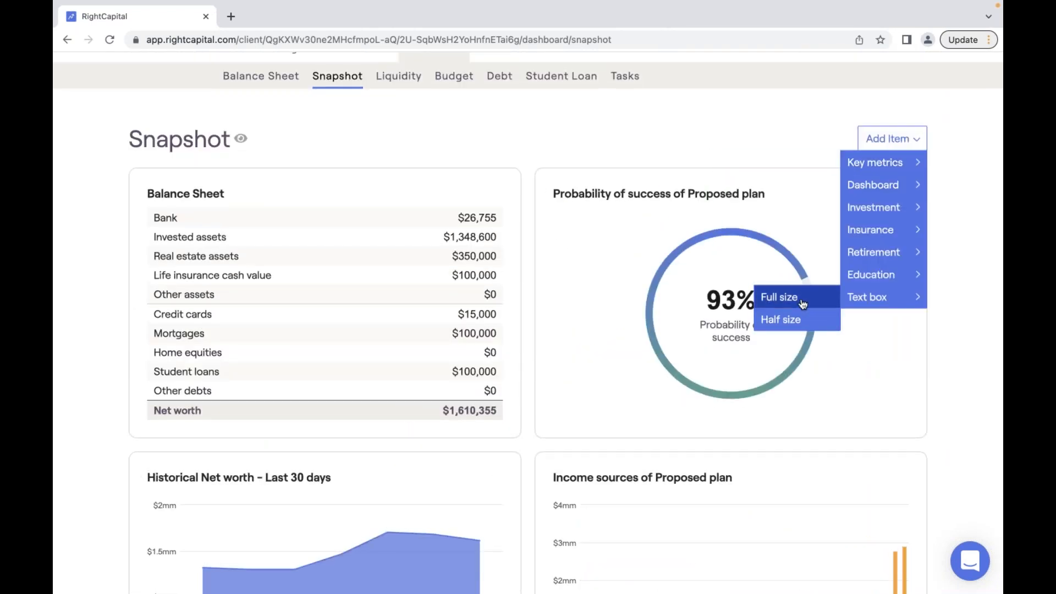
click(802, 304)
scroll(802, 303, down, 8)
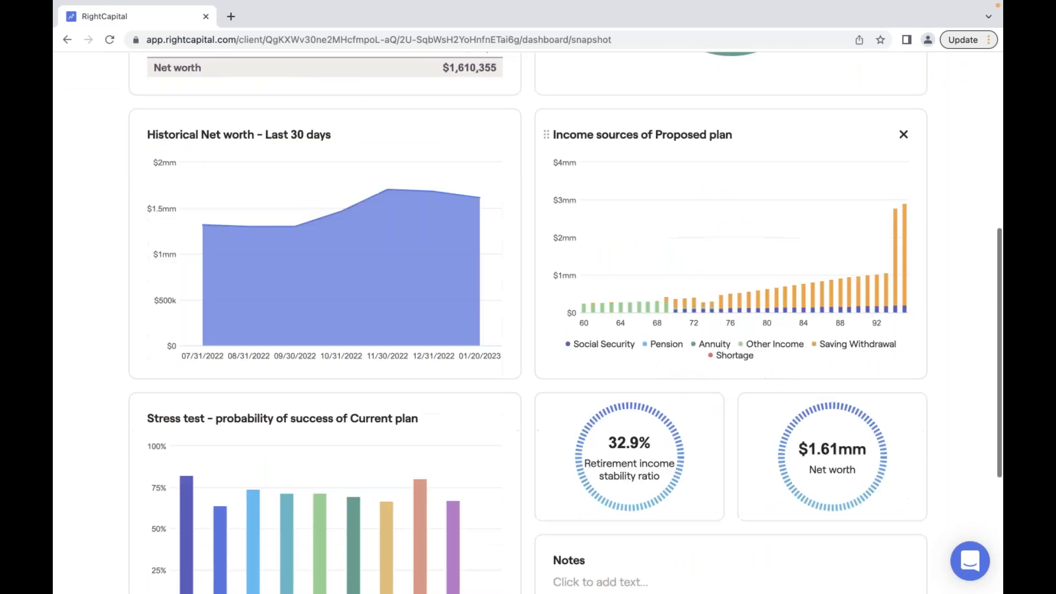
scroll(687, 432, down, 5)
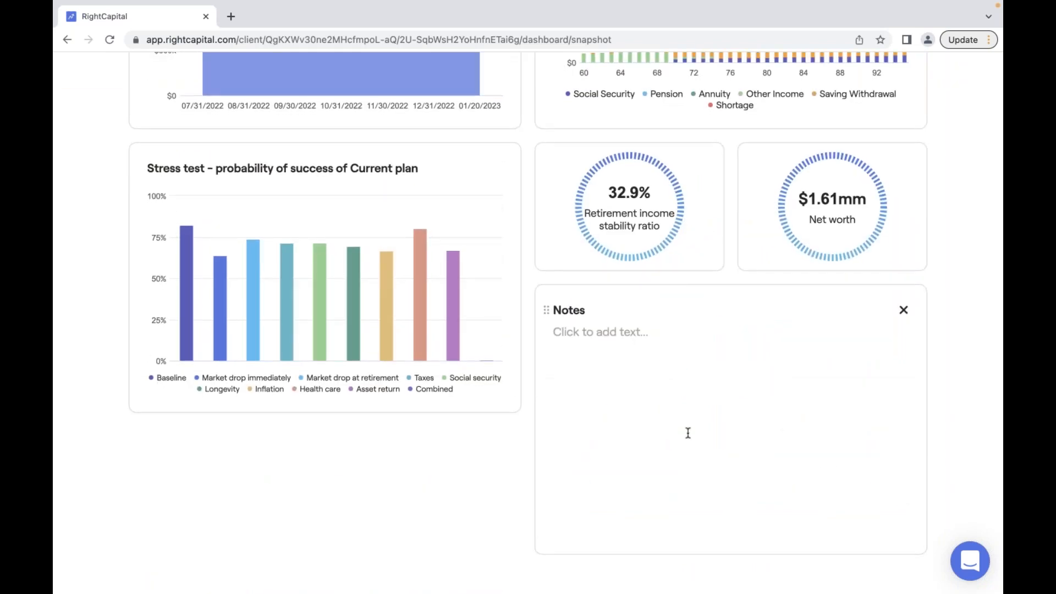
click(903, 310)
click(880, 282)
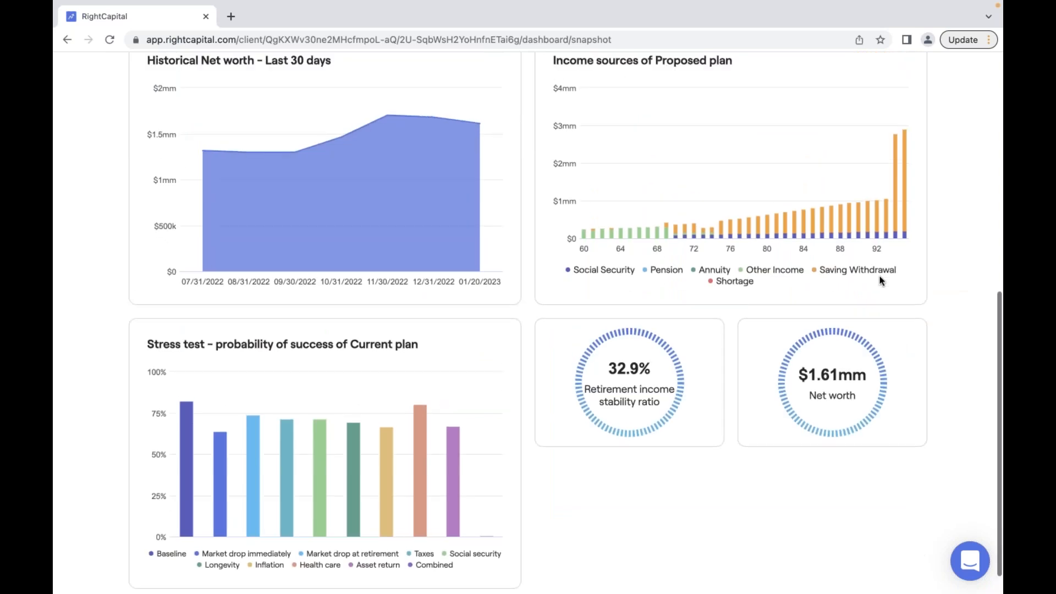
scroll(879, 280, up, 2)
scroll(881, 281, up, 8)
- Add a half-size Notes card reading 'Still On Track. Stress Test Vulnerability in Markets Dropping / Schedule Your Next Meeting Here.'
click(892, 170)
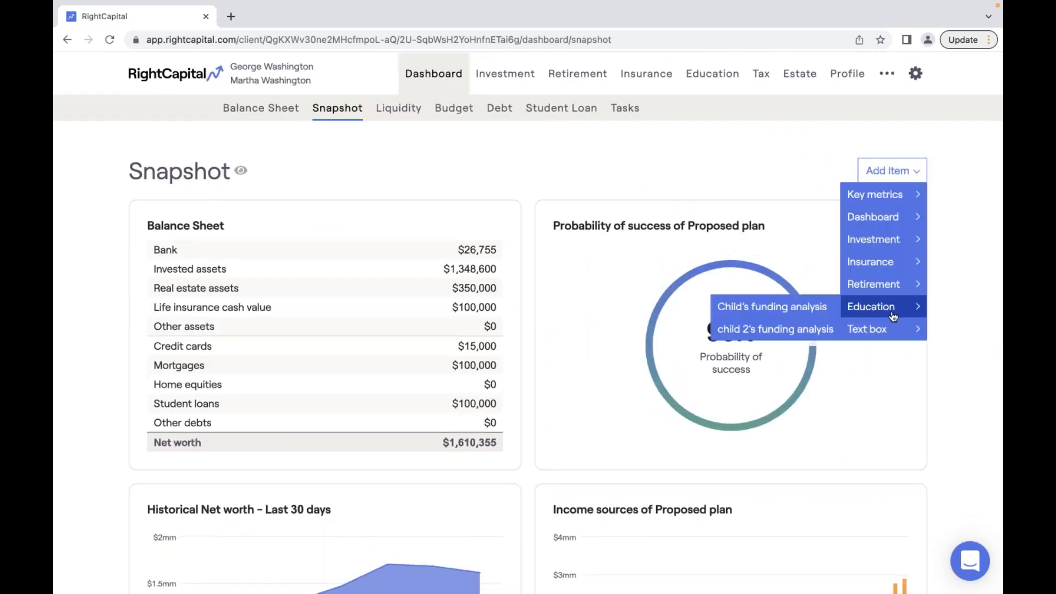
click(778, 354)
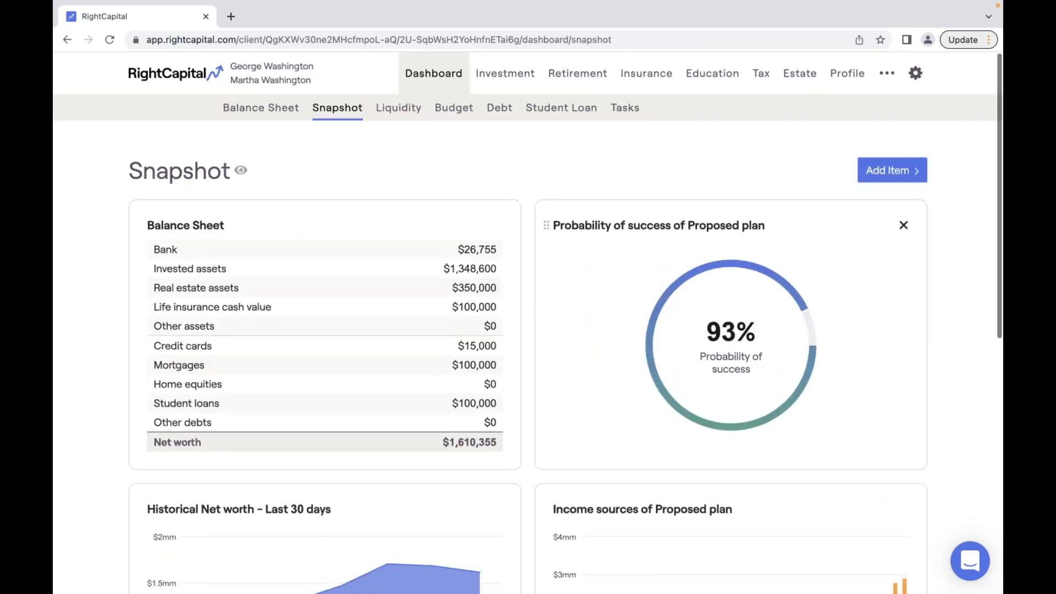
click(637, 482)
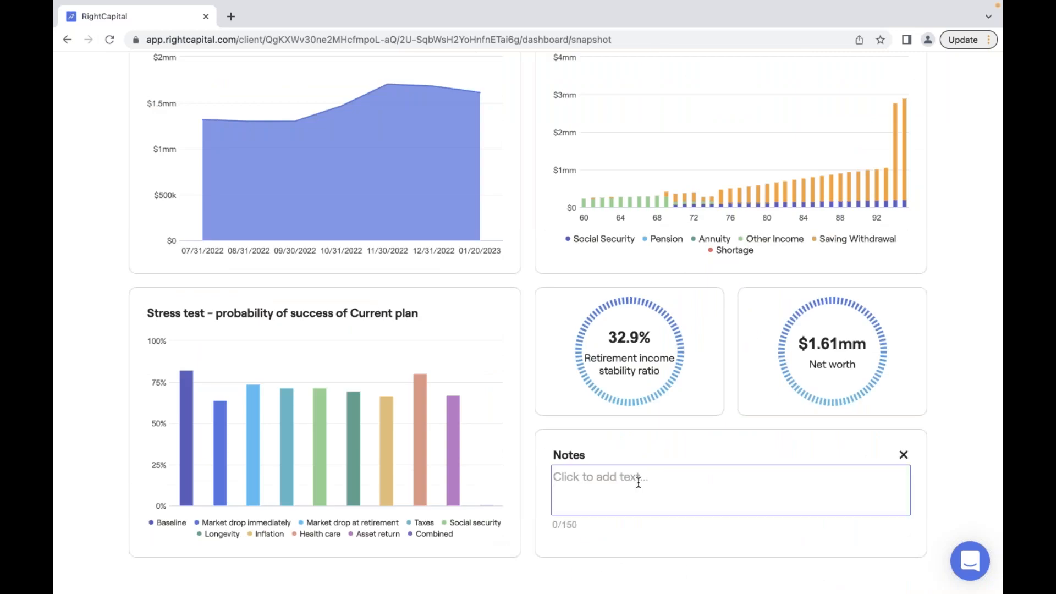
text(Still On )
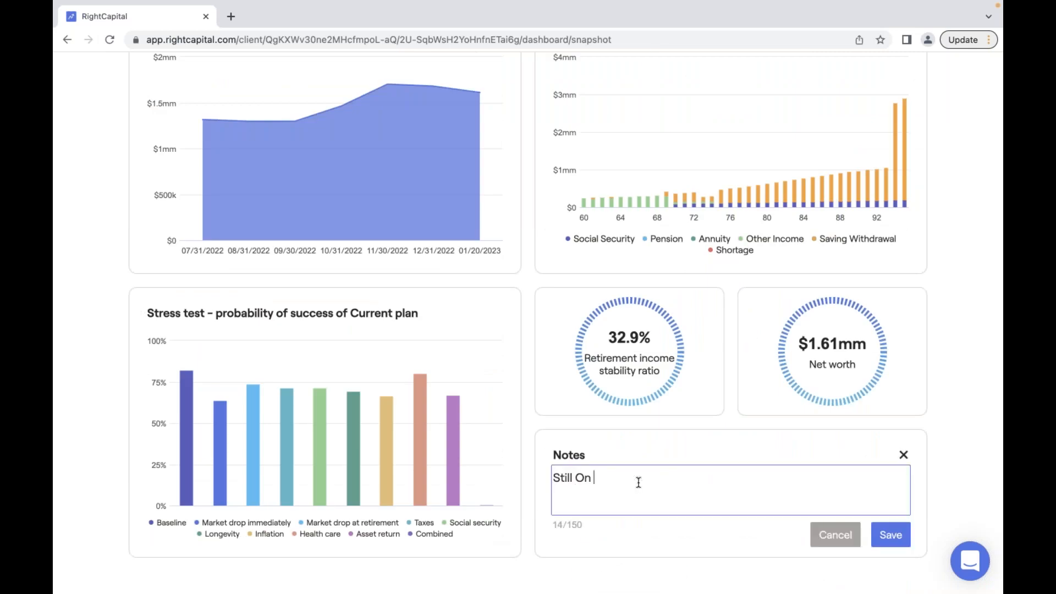
text(Track.)
mouse_move(221, 408)
text(ress Test)
text(Vulne)
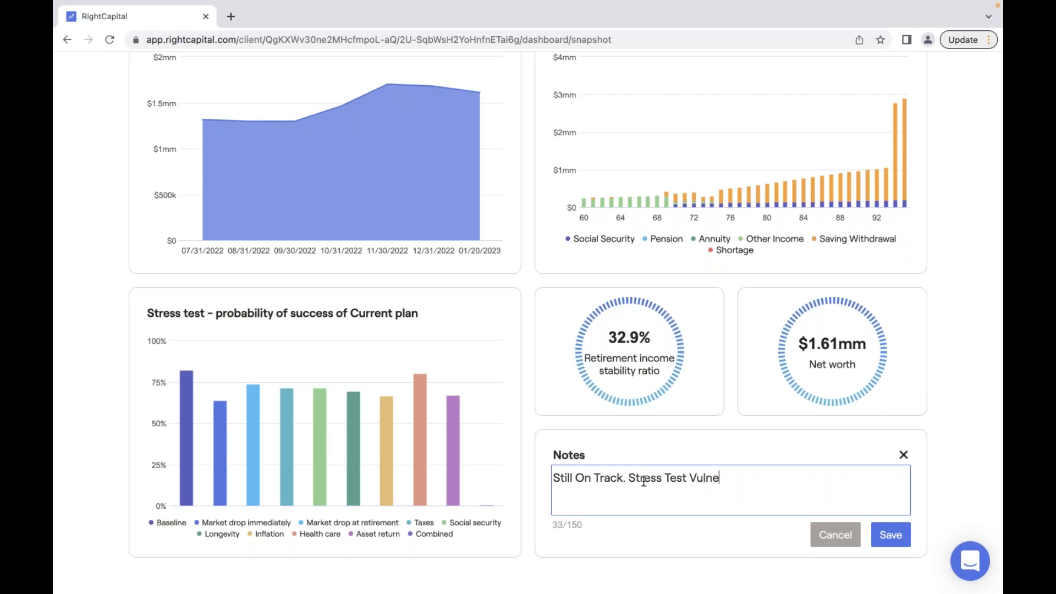
text(rability in Markts)
key(BackSpace)
key(BackSpace)
text(ets )
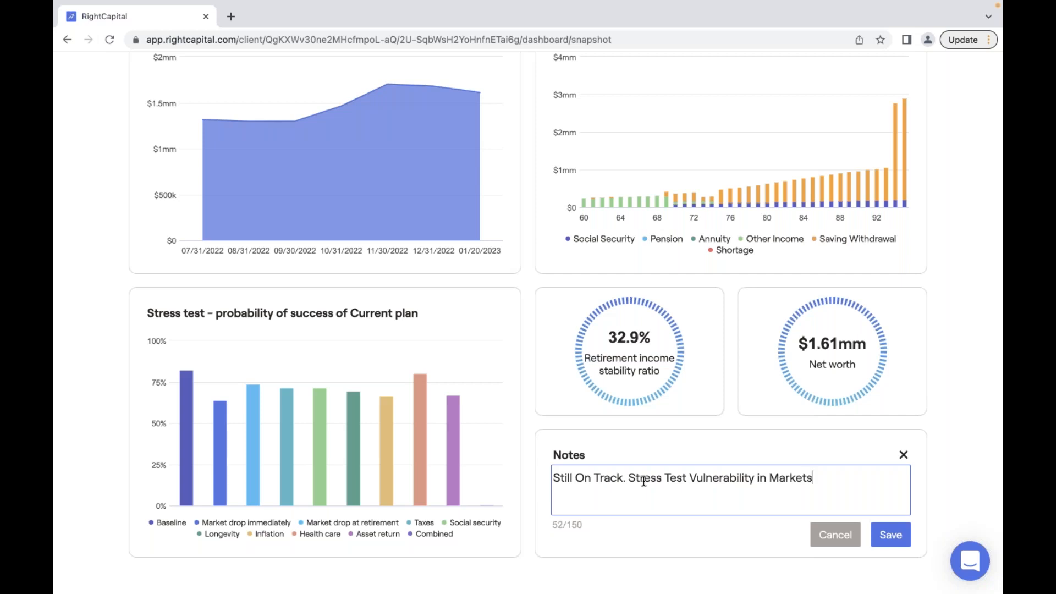
text(Dropping)
key(Return)
text(Schedule )
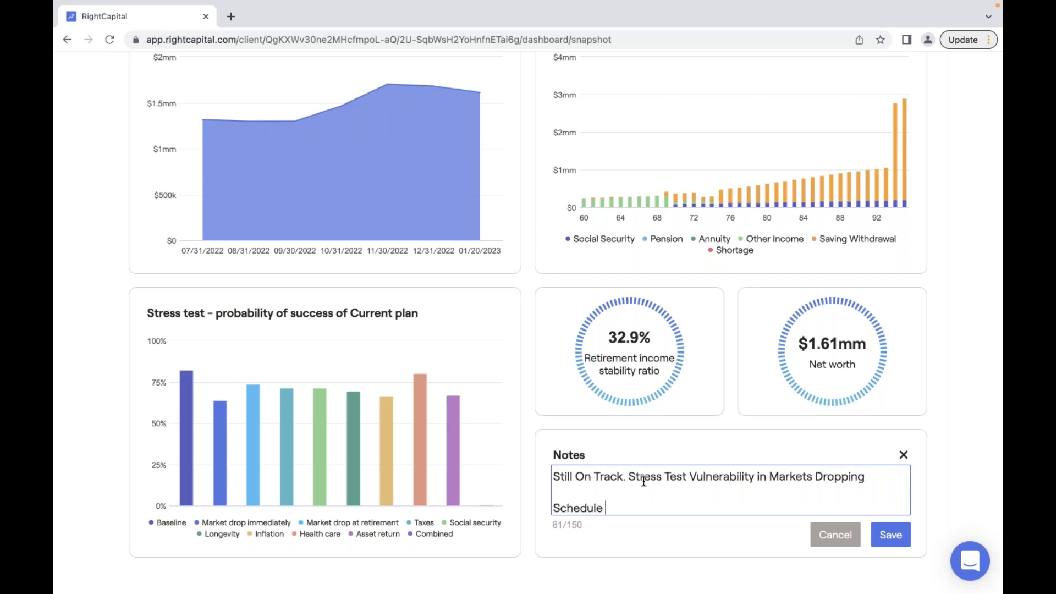
text(Your Next Meeting Here)
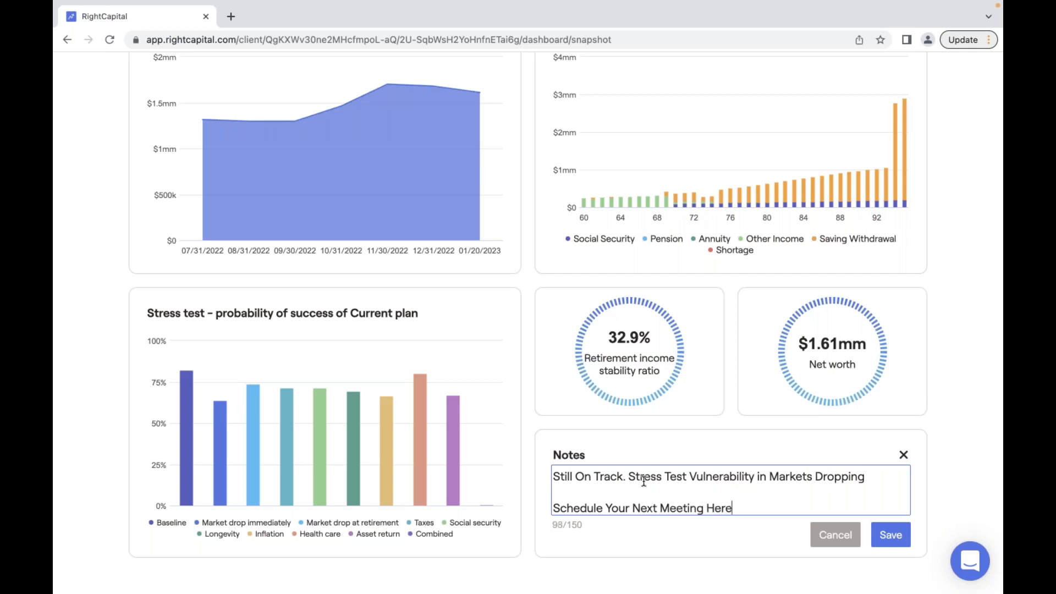
text(.)
- Turn the word 'Here.' in the notes into a scheduling link
drag(736, 507, 707, 504)
click(800, 474)
text(Scheuling)
key(BackSpace)
key(BackSpace)
key(BackSpace)
key(BackSpace)
key(BackSpace)
text(eduling link)
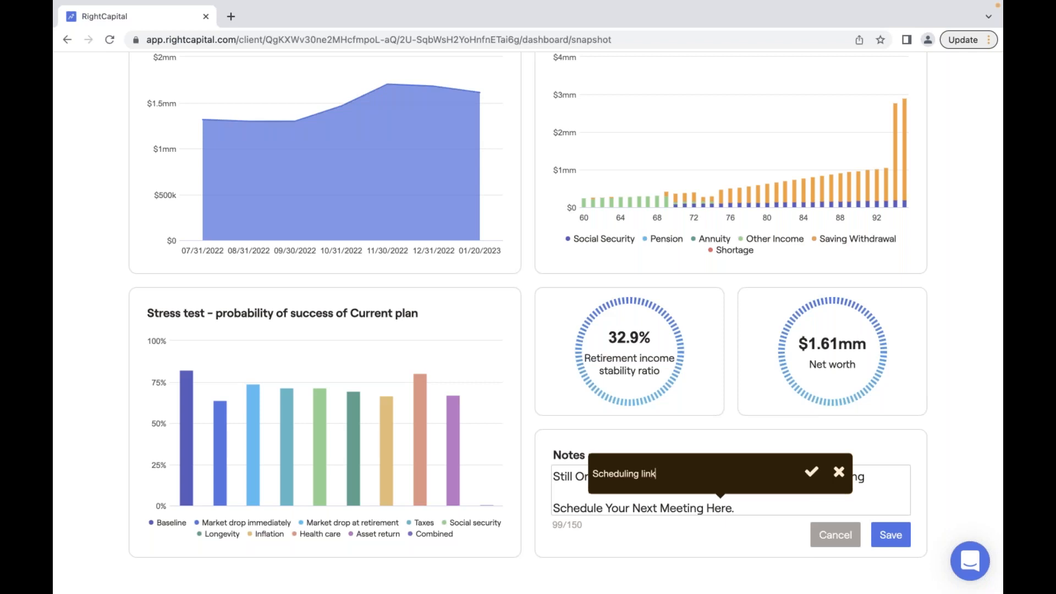
key(Return)
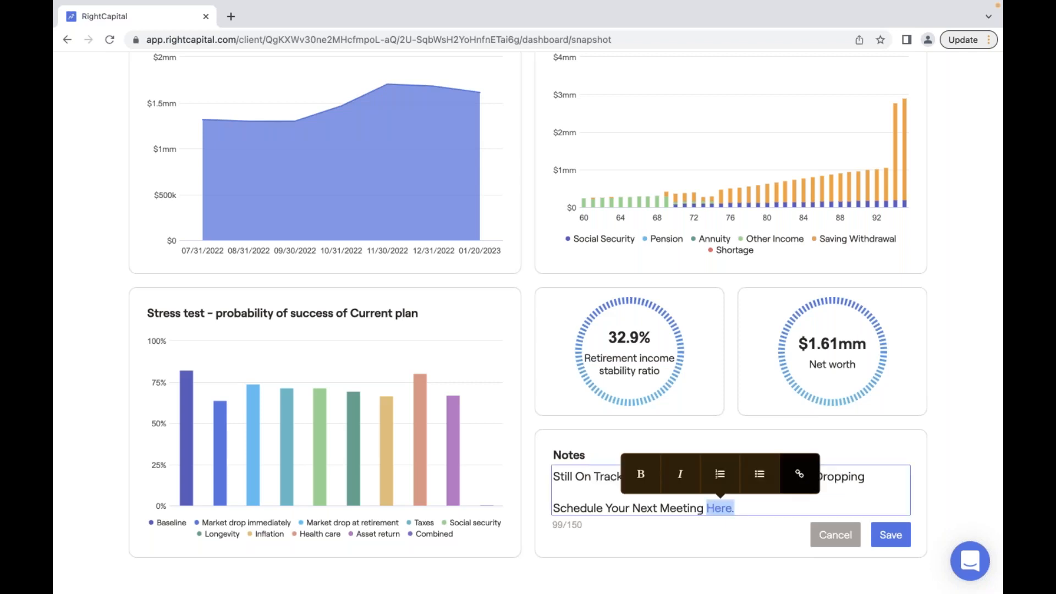
click(892, 494)
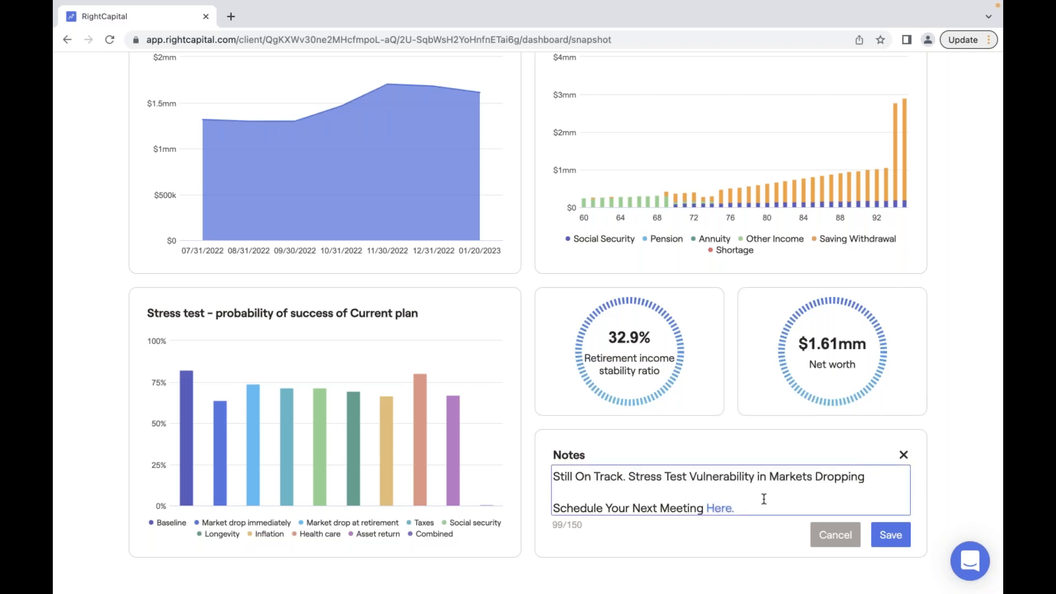
scroll(764, 499, up, 1)
scroll(764, 499, up, 1)
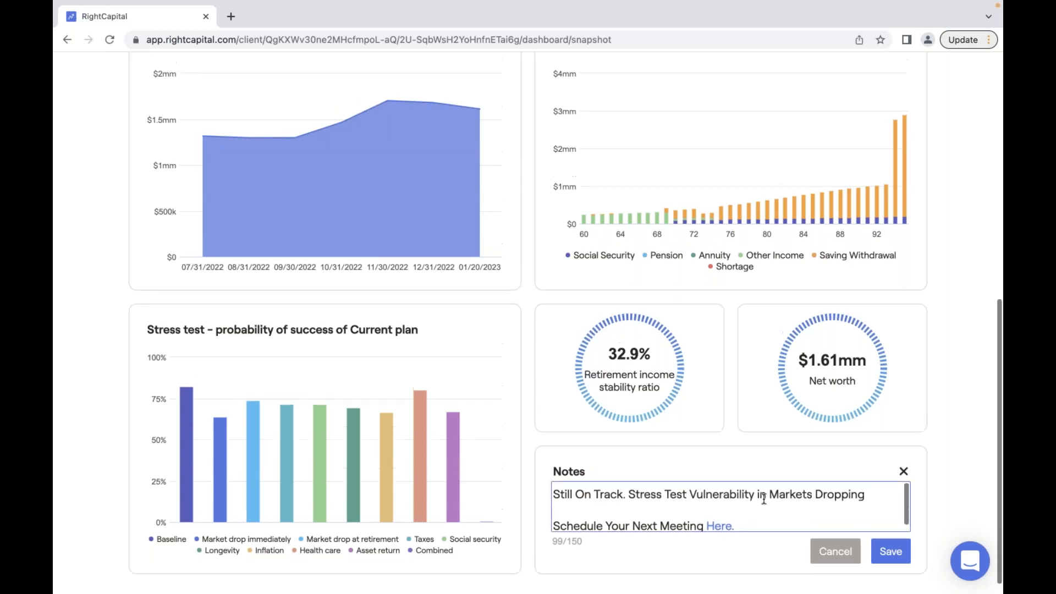
scroll(764, 499, up, 2)
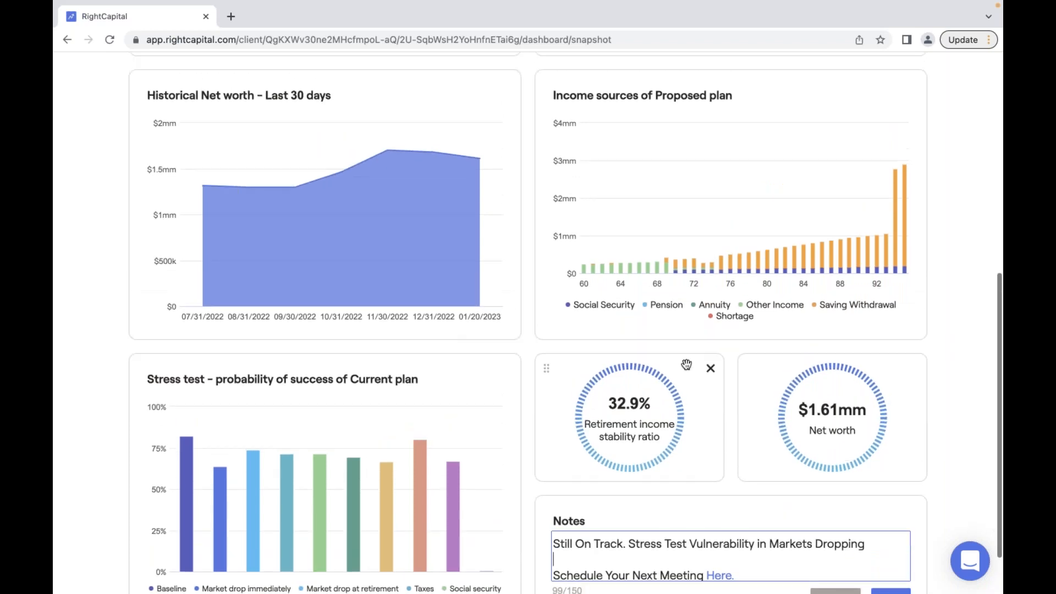
scroll(686, 365, up, 10)
- Download a PDF report containing only the Snapshot page, then go to the client's Vault
click(892, 77)
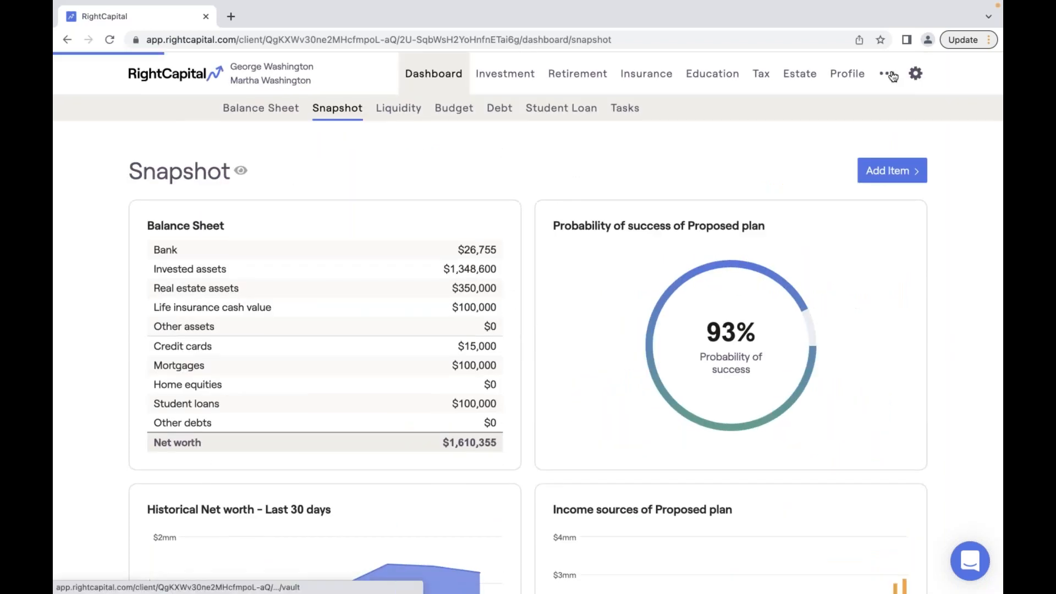
click(895, 112)
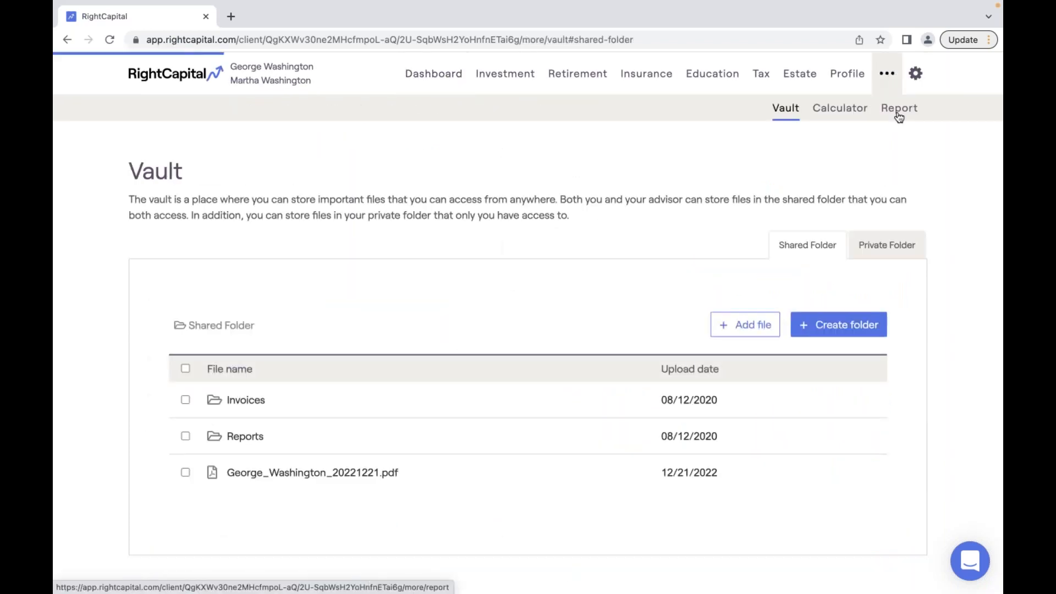
click(212, 274)
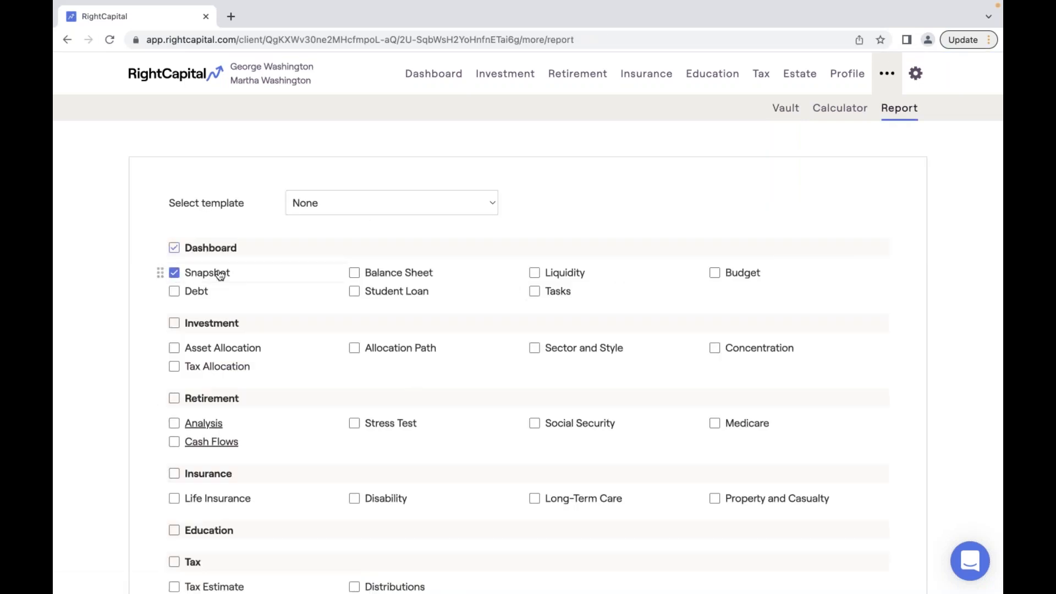
scroll(267, 357, down, 7)
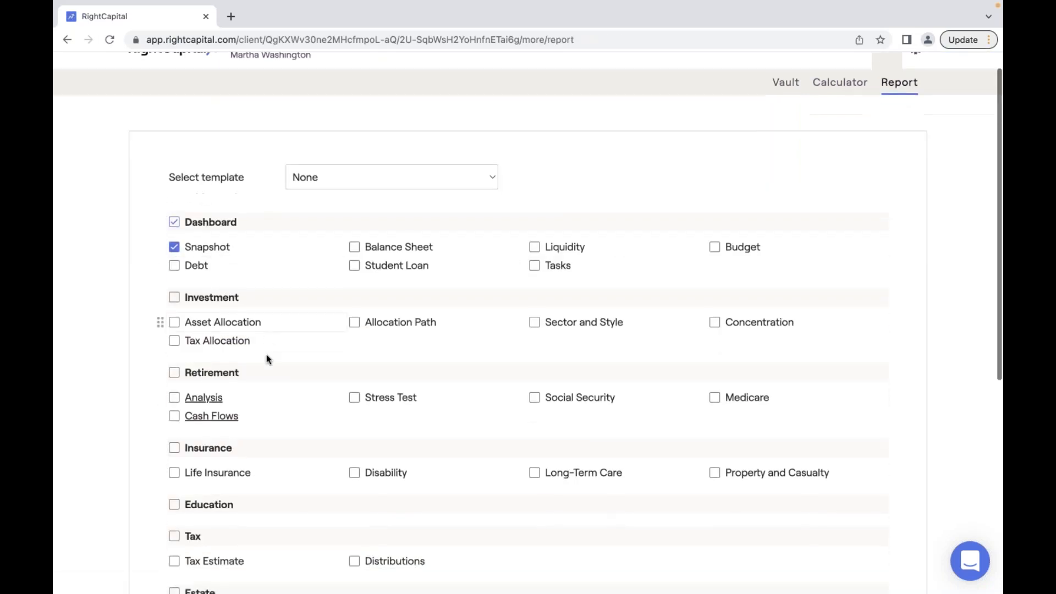
click(242, 508)
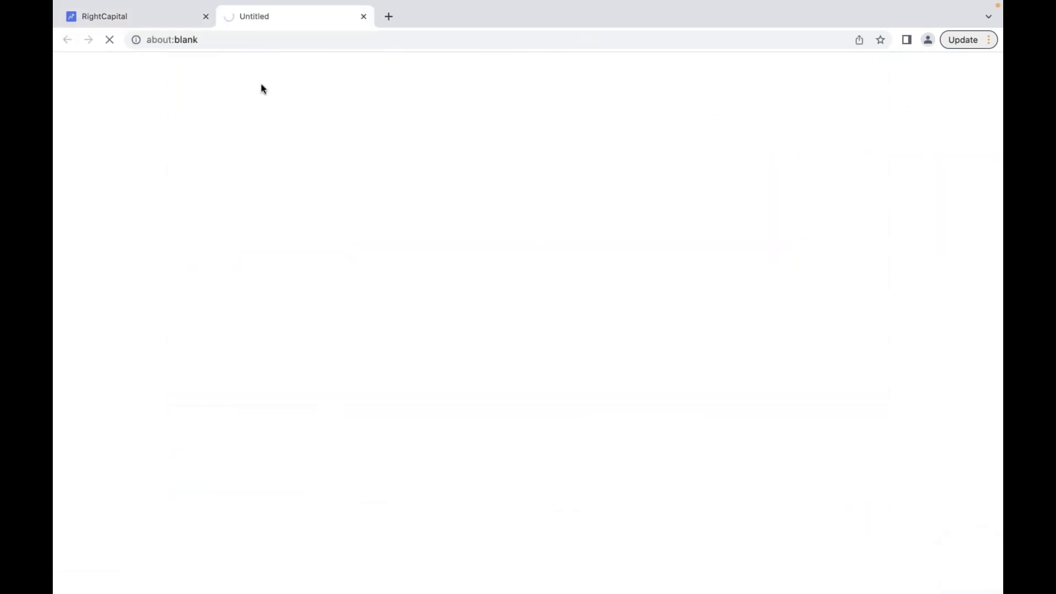
click(168, 22)
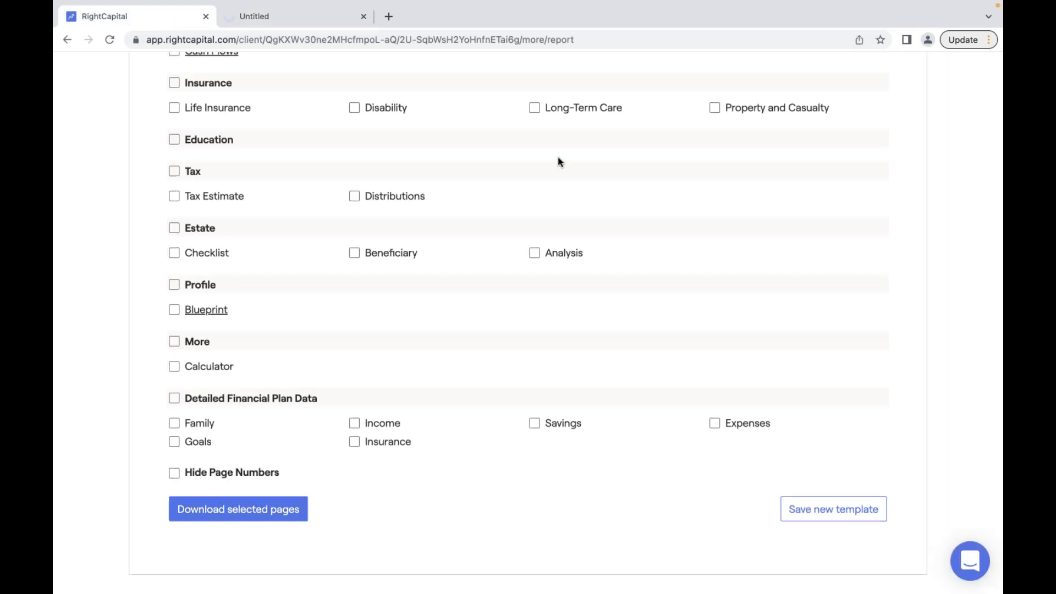
scroll(557, 159, up, 7)
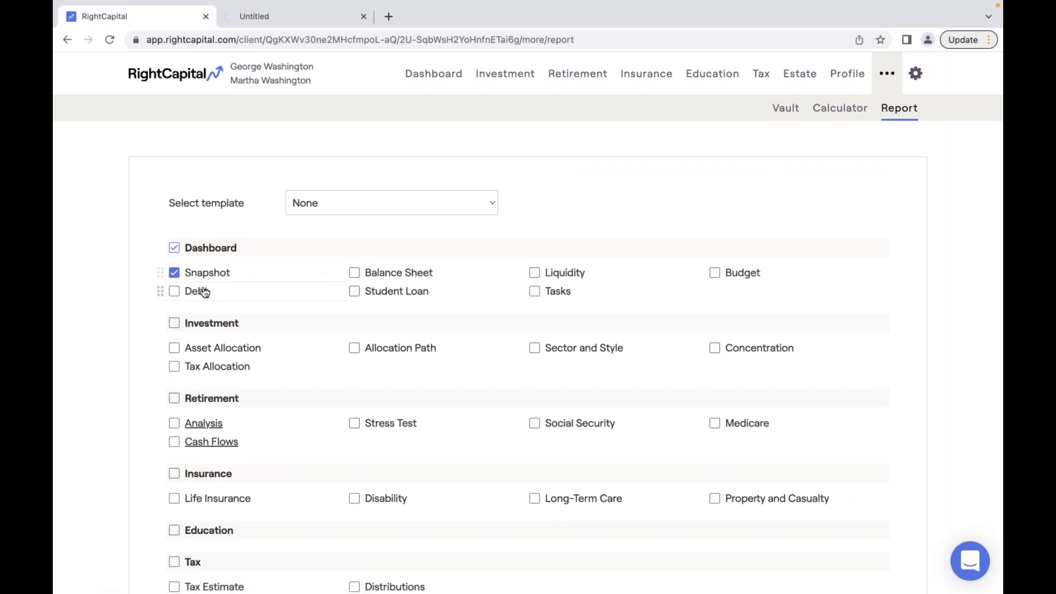
click(787, 114)
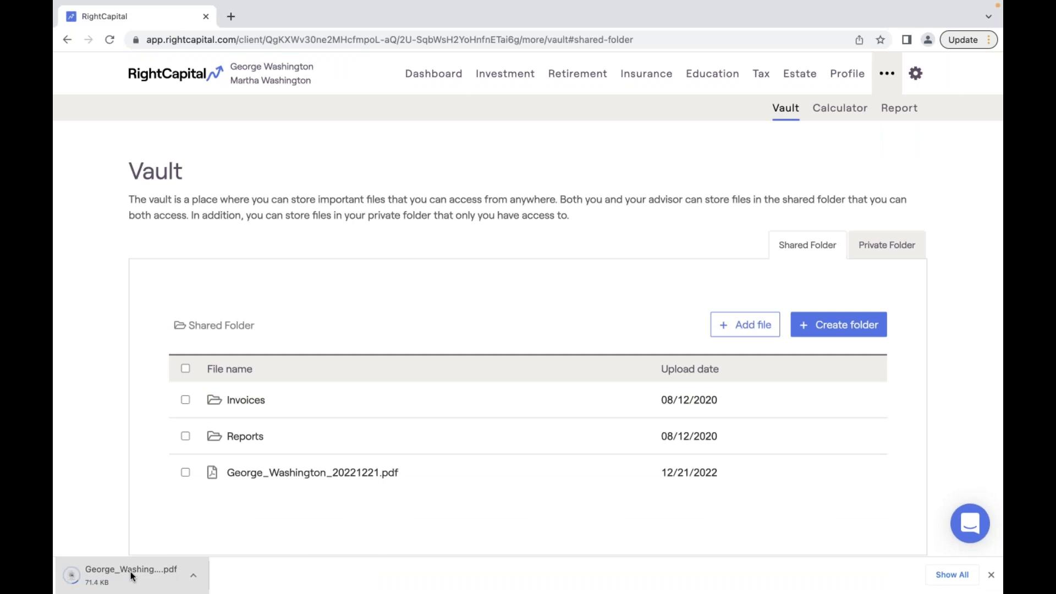
- Upload the downloaded report PDF into the Vault shared folder and preview it
drag(88, 575, 457, 392)
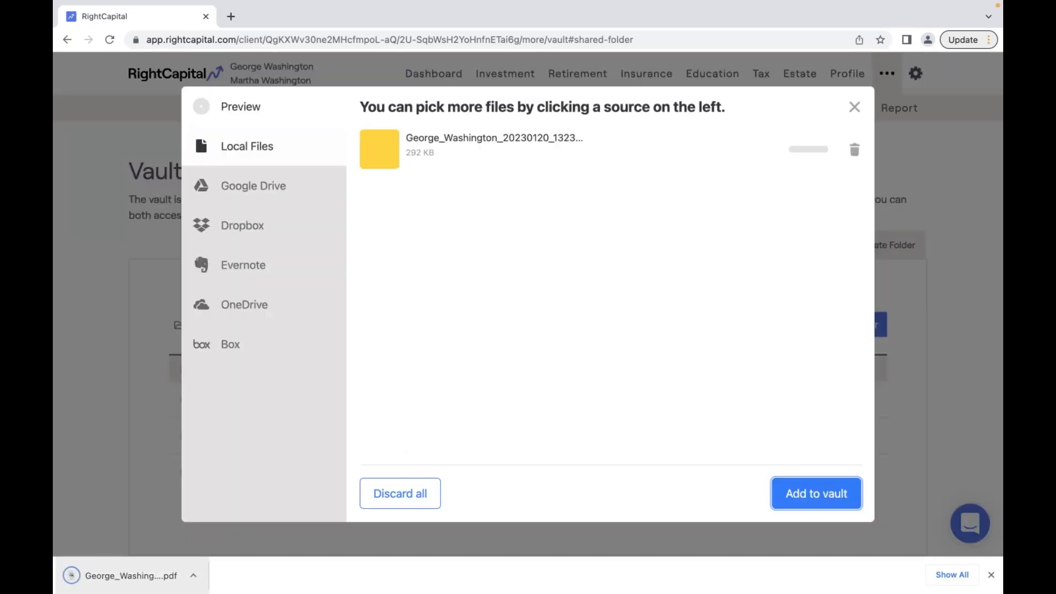
click(838, 502)
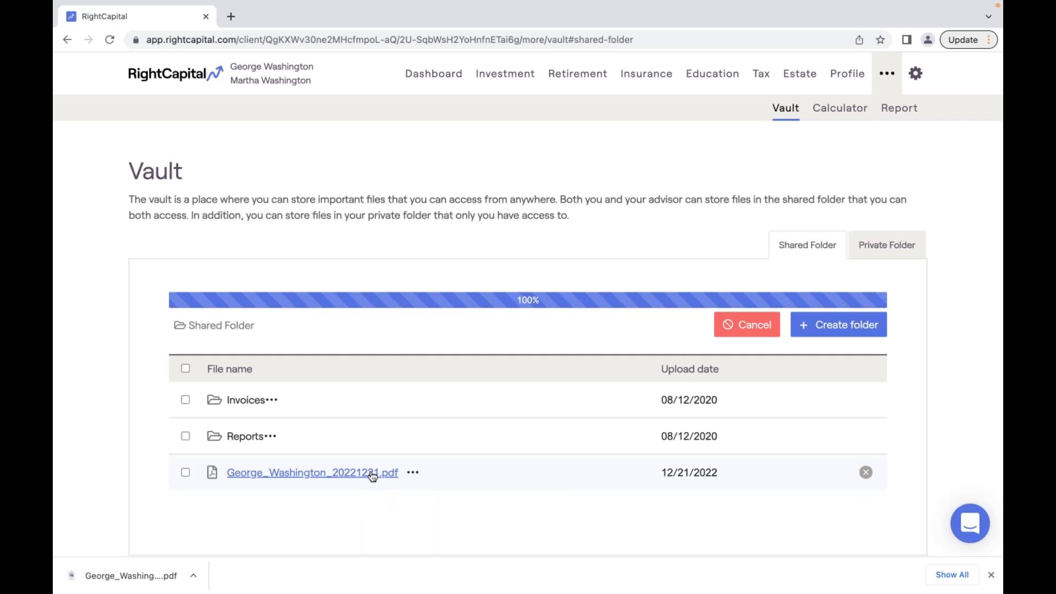
click(367, 507)
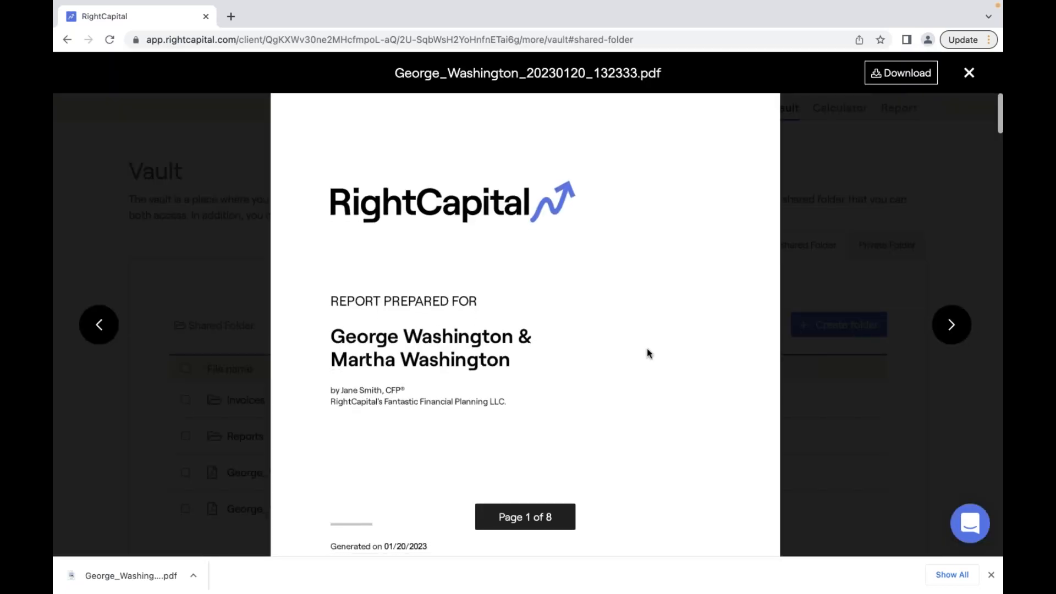
- Review the report PDF pages, close the preview, and return to the advisor home
scroll(647, 349, down, 3)
scroll(647, 352, down, 20)
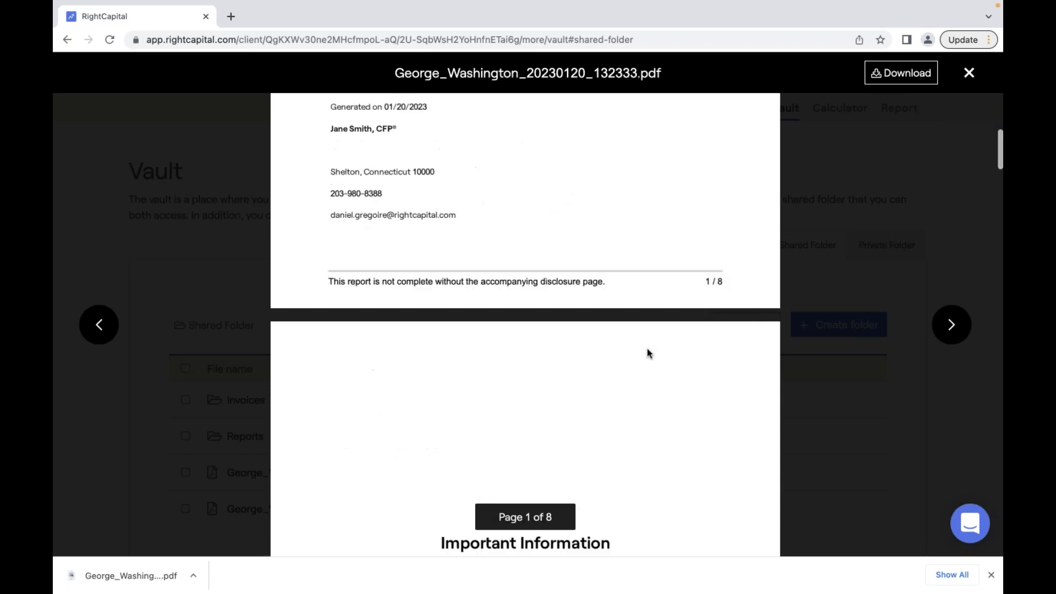
scroll(647, 352, down, 5)
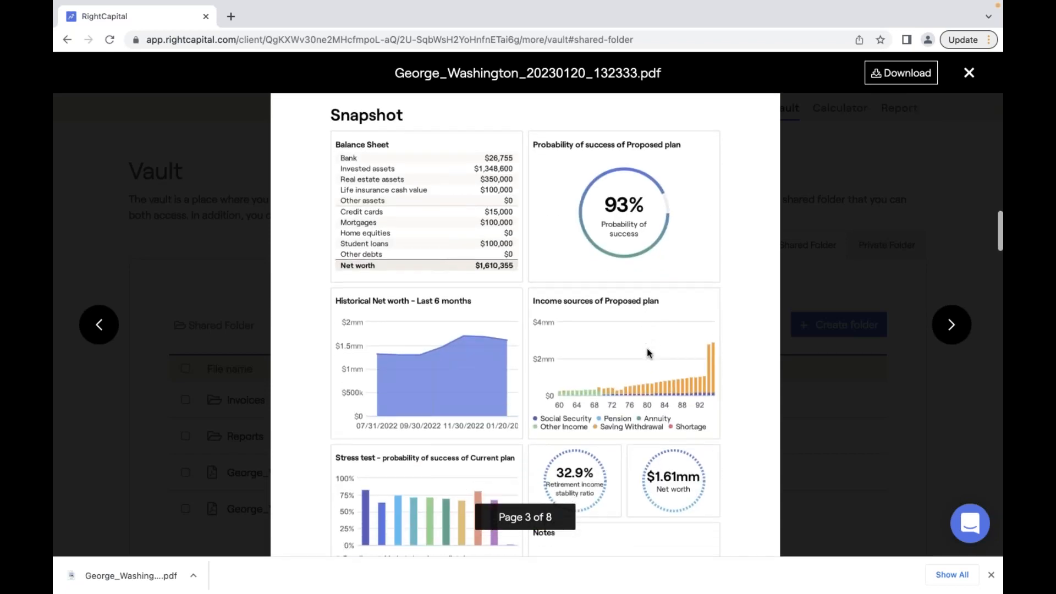
scroll(647, 351, down, 6)
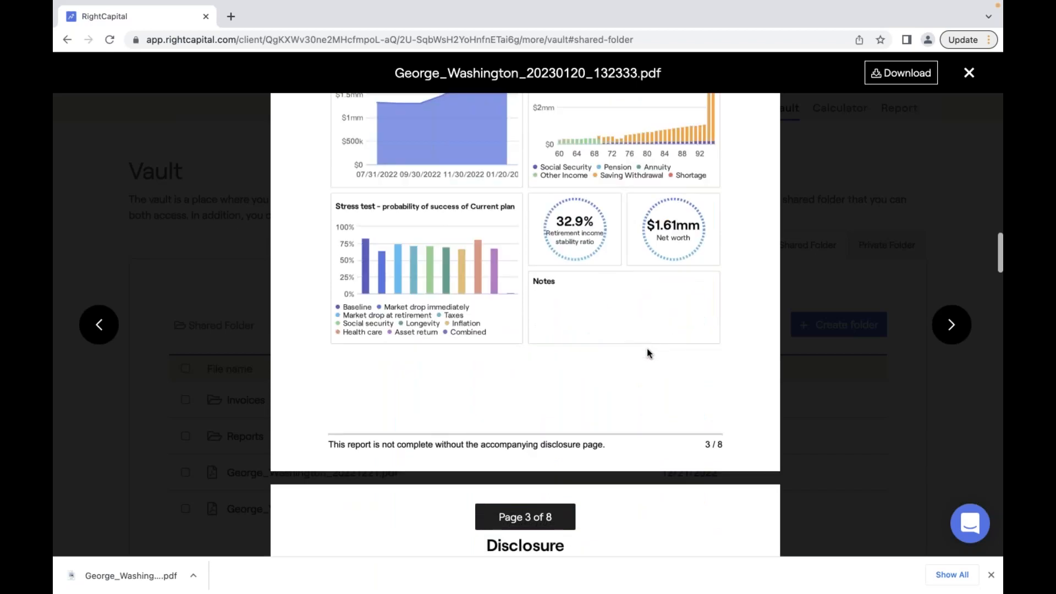
scroll(646, 352, down, 5)
scroll(647, 352, down, 4)
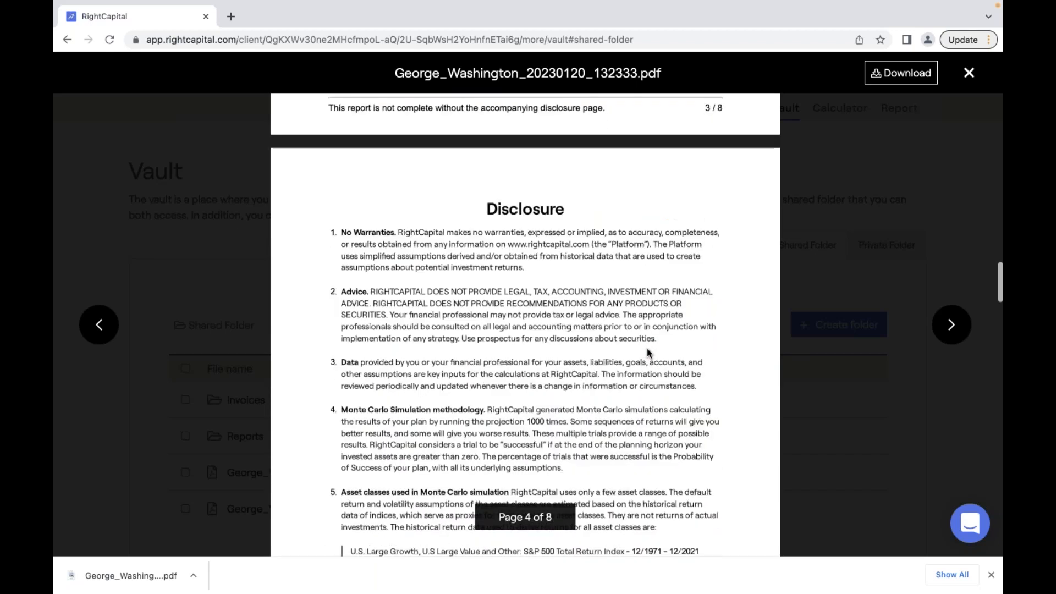
scroll(647, 352, up, 15)
scroll(646, 352, up, 3)
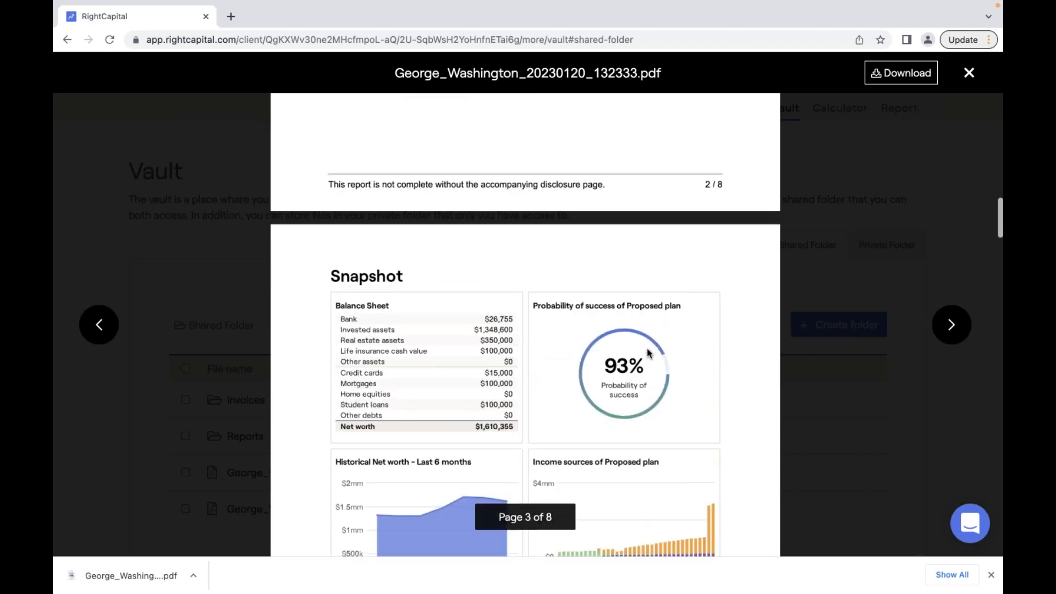
scroll(489, 438, up, 7)
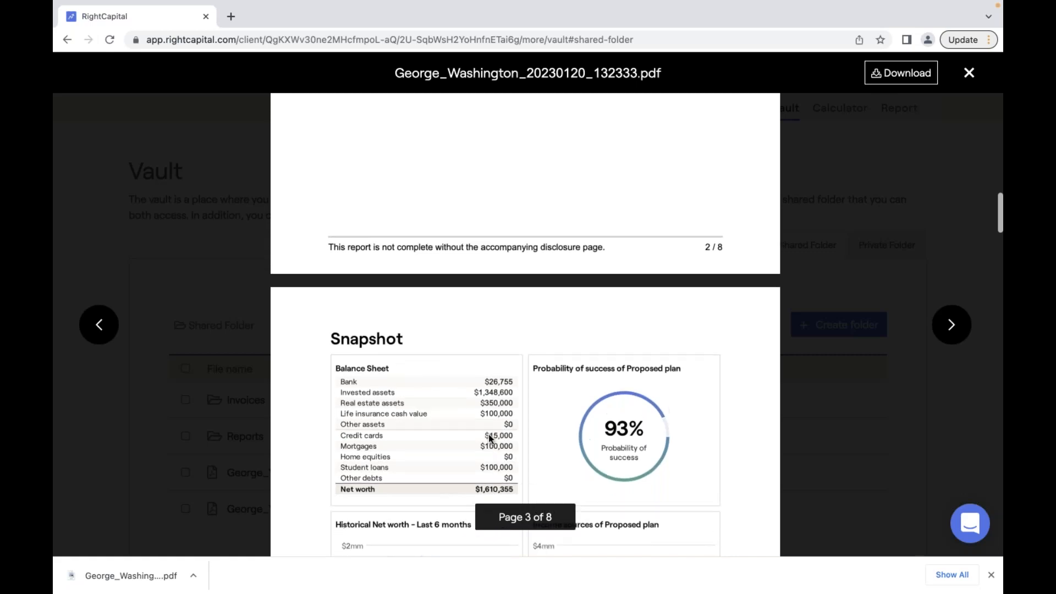
scroll(339, 222, up, 14)
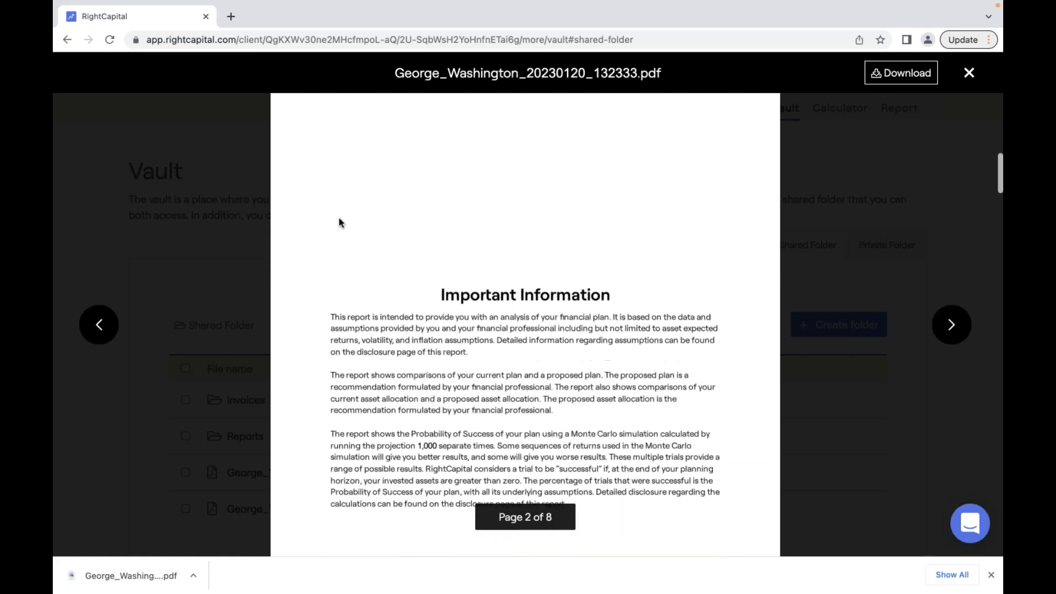
scroll(619, 176, up, 3)
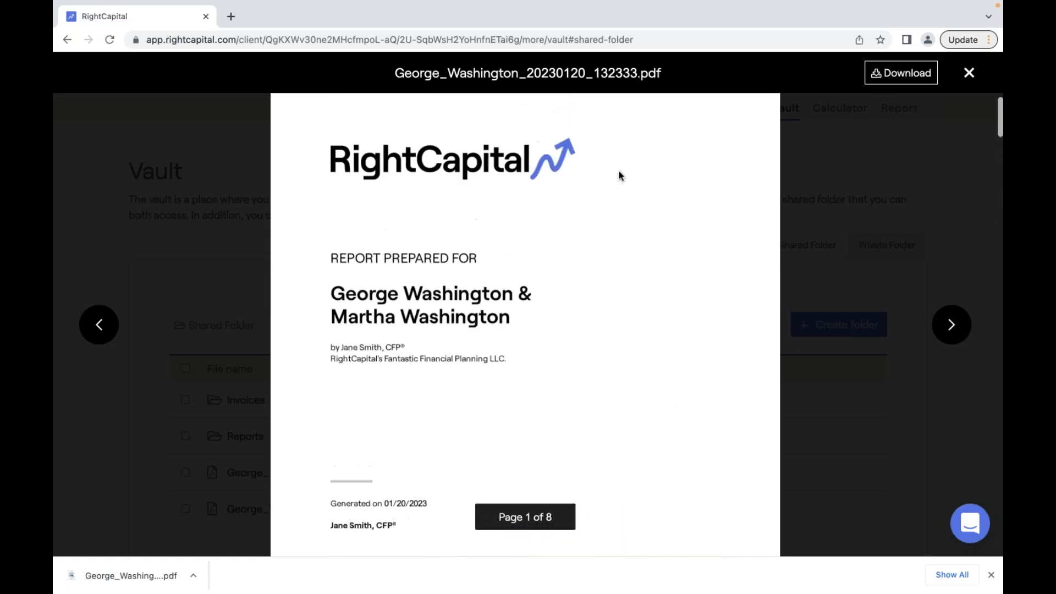
click(968, 73)
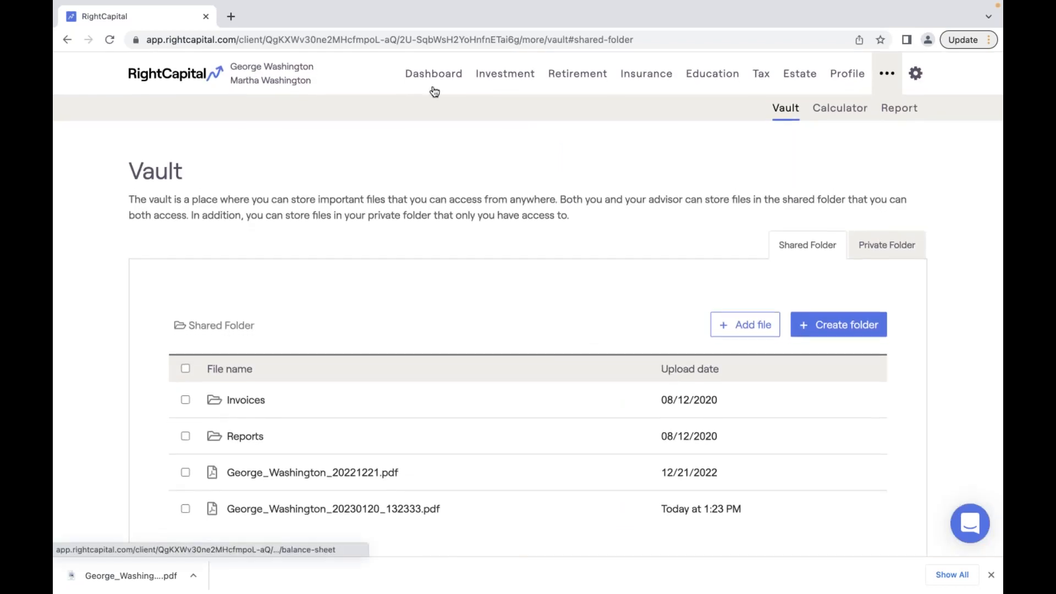
click(211, 76)
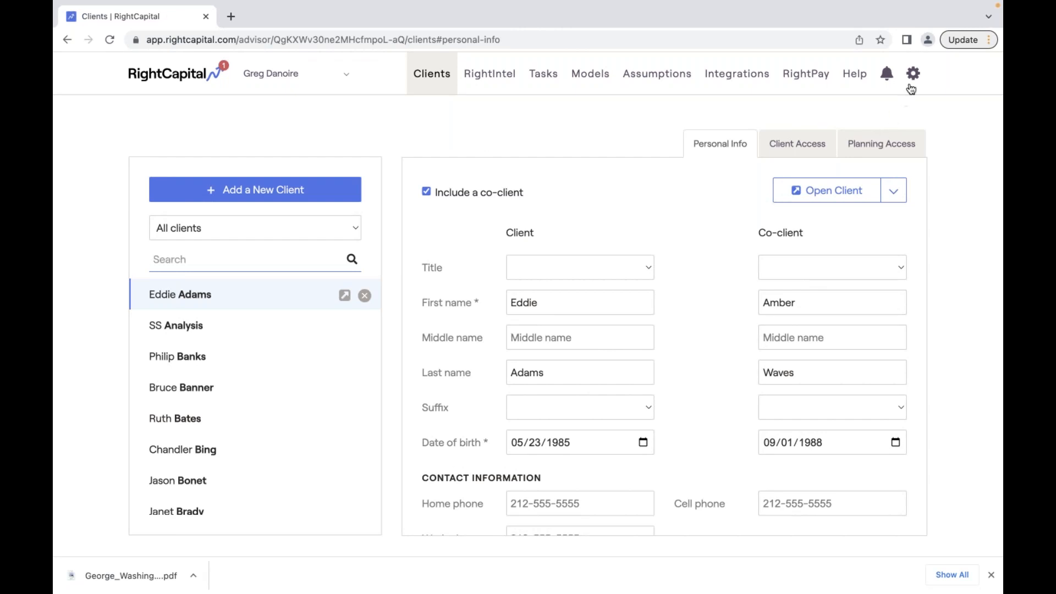
- Reveal the settings menu listing Account, Templates, Security, Admin, Teams, Billing and Updates
mouse_move(914, 80)
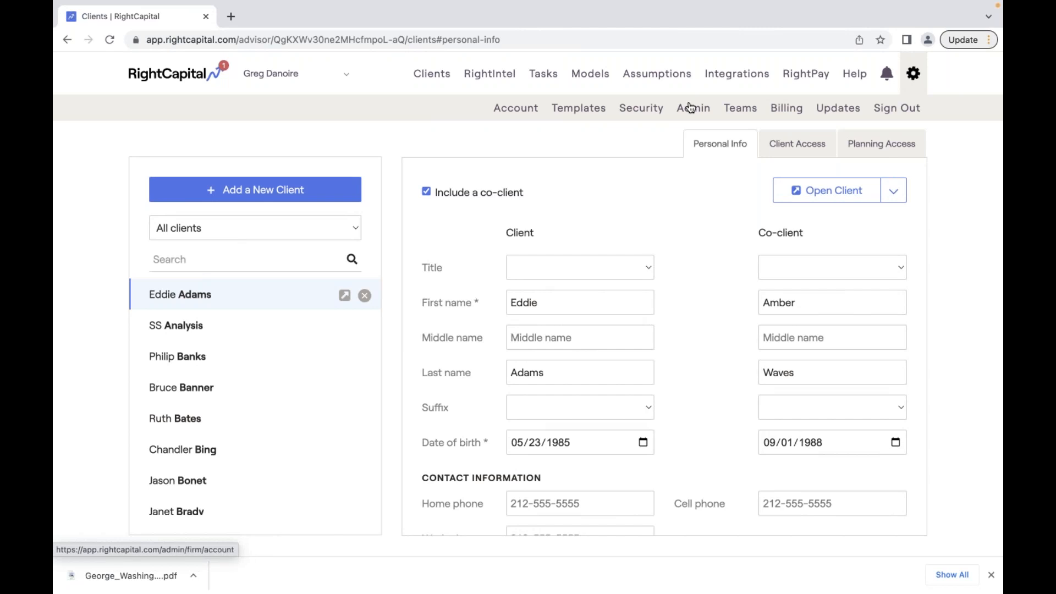
- Go to Templates and bring up the Snapshot template settings via Planning Access
click(579, 115)
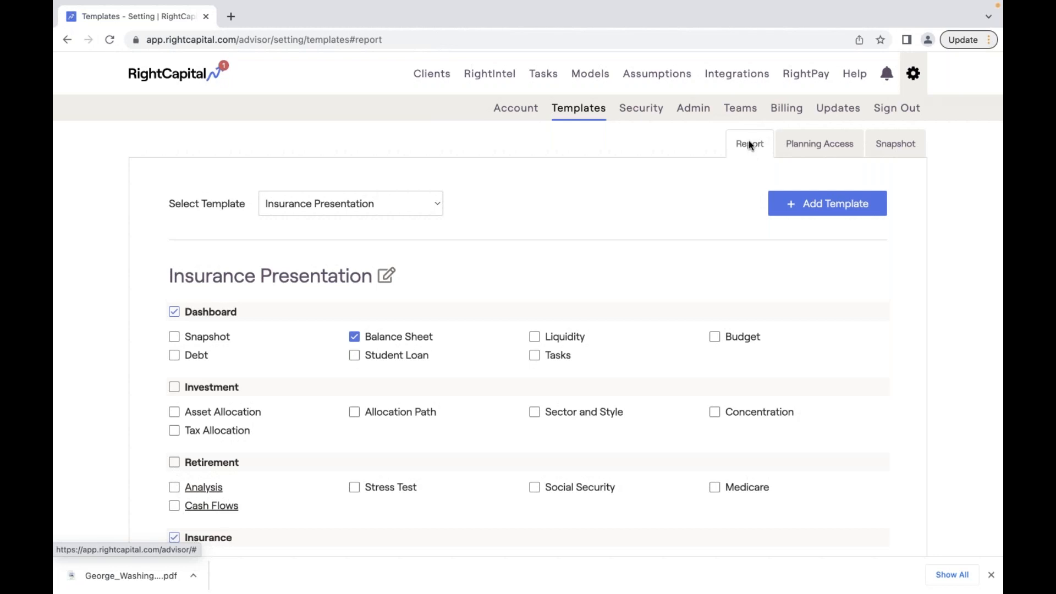
click(817, 146)
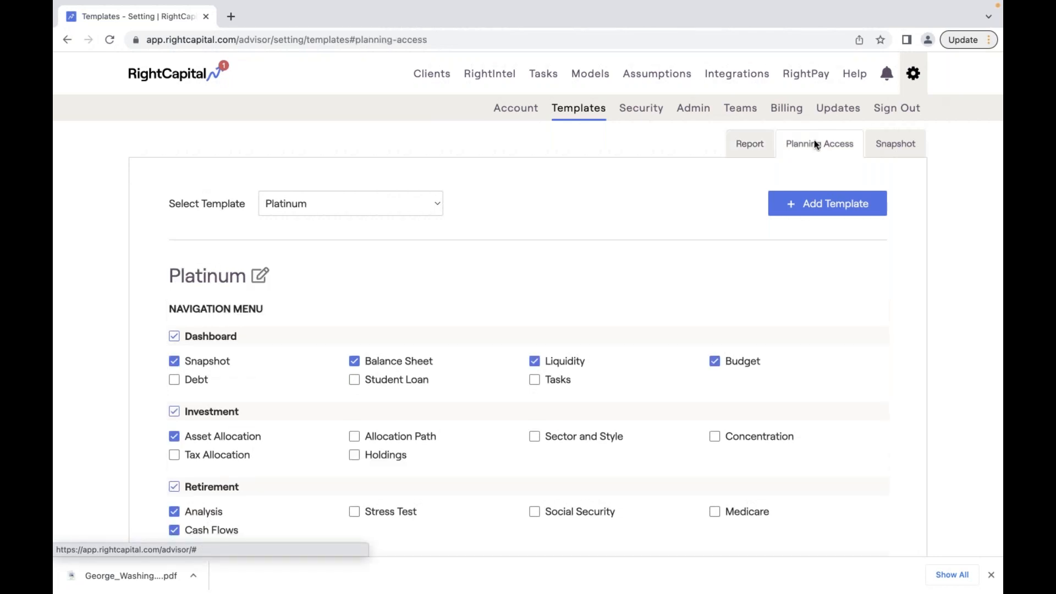
click(898, 147)
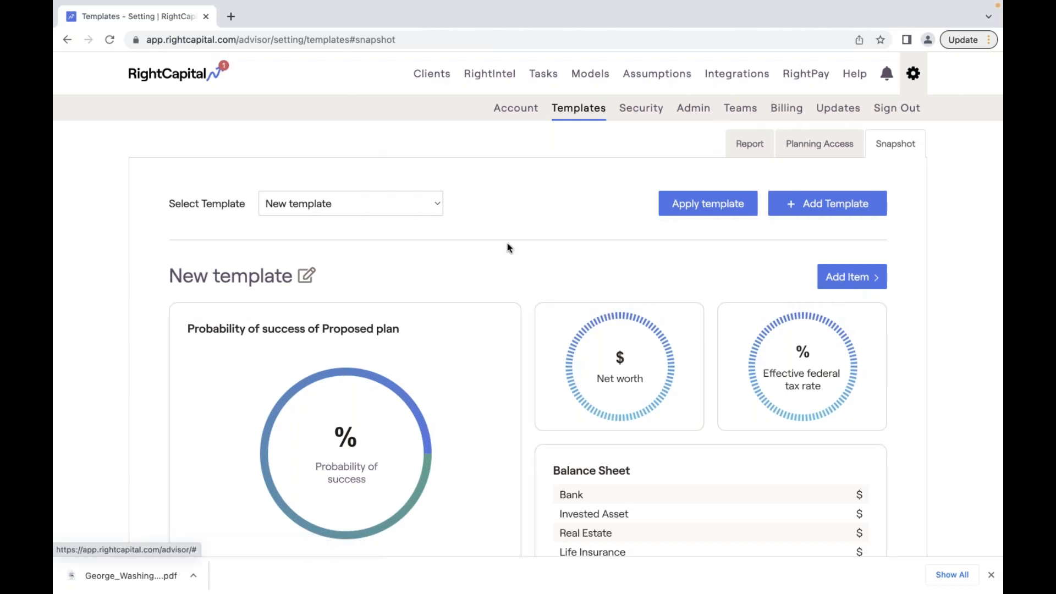
scroll(462, 407, down, 3)
scroll(357, 228, up, 2)
- Rename 'New template' to 'Fee for Service Snapshot'
click(305, 250)
text(Fee for S)
text(ervice )
text(Templ)
key(BackSpace)
key(BackSpace)
key(BackSpace)
key(BackSpace)
key(BackSpace)
text(S)
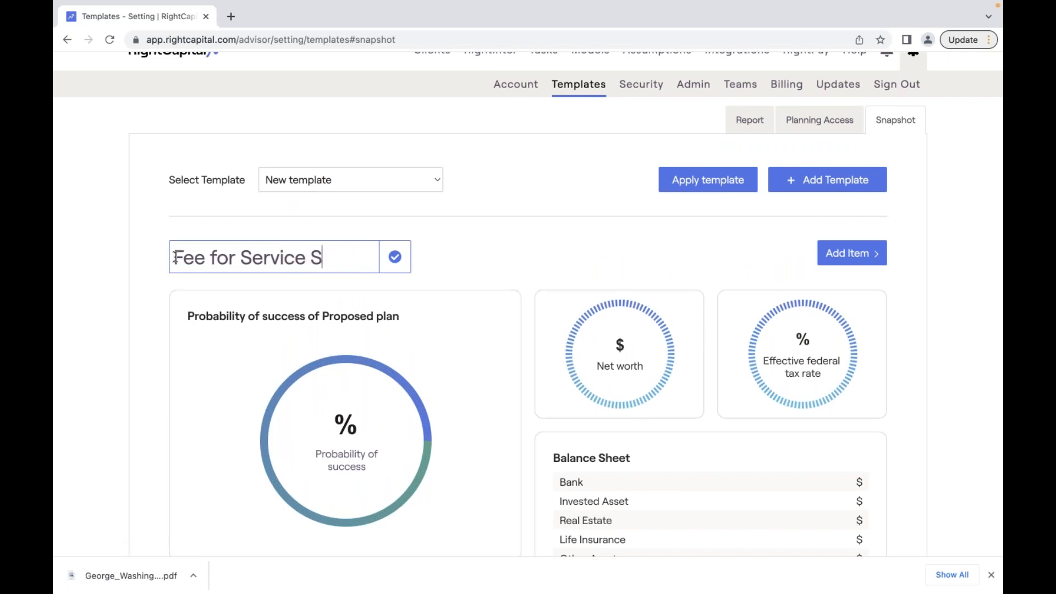
text(napshot)
key(Return)
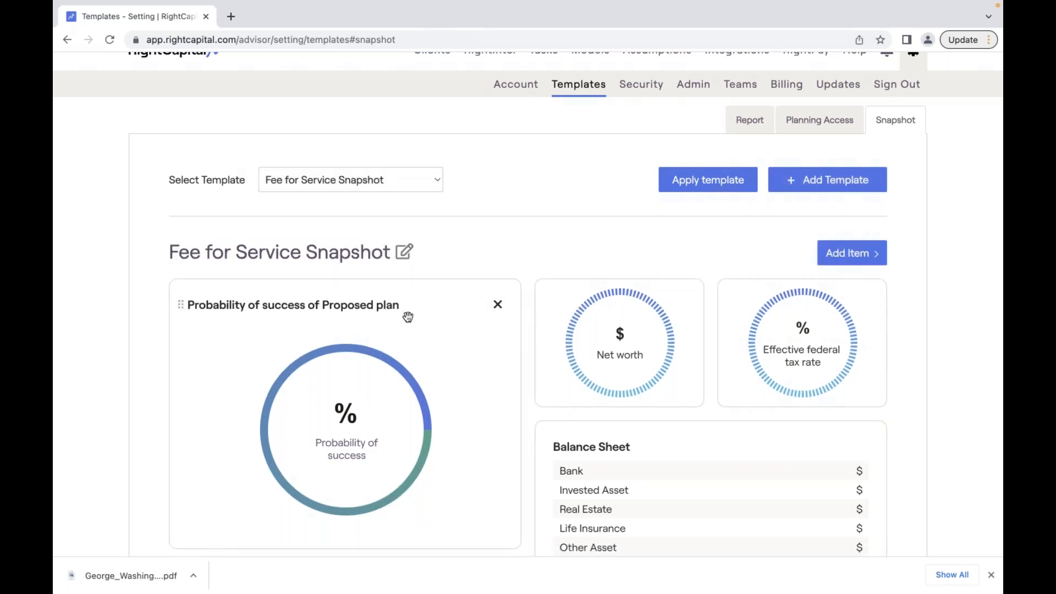
scroll(465, 327, down, 2)
scroll(465, 327, up, 1)
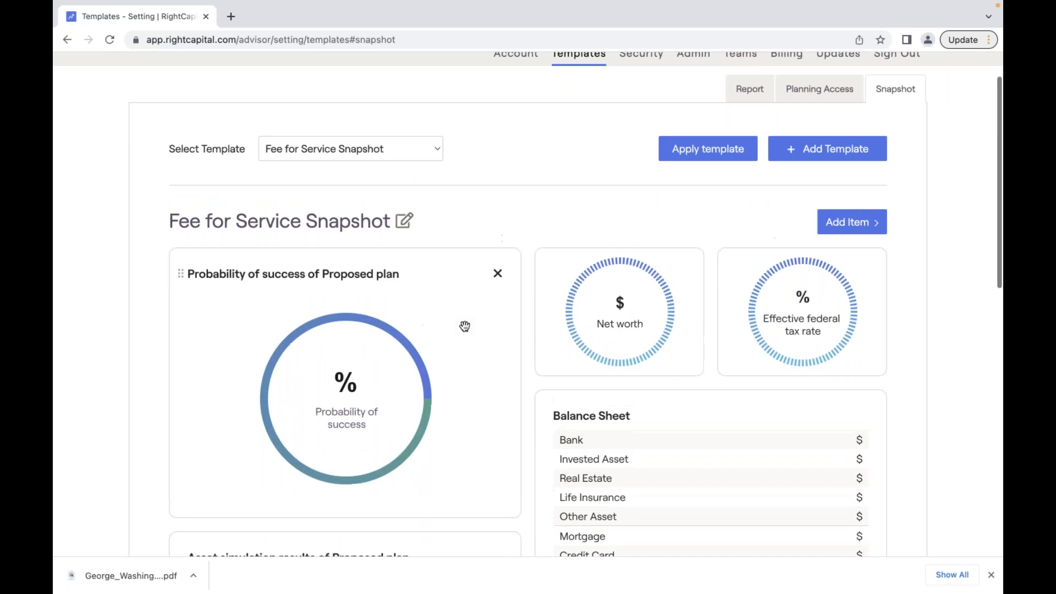
scroll(465, 326, down, 3)
scroll(501, 397, up, 3)
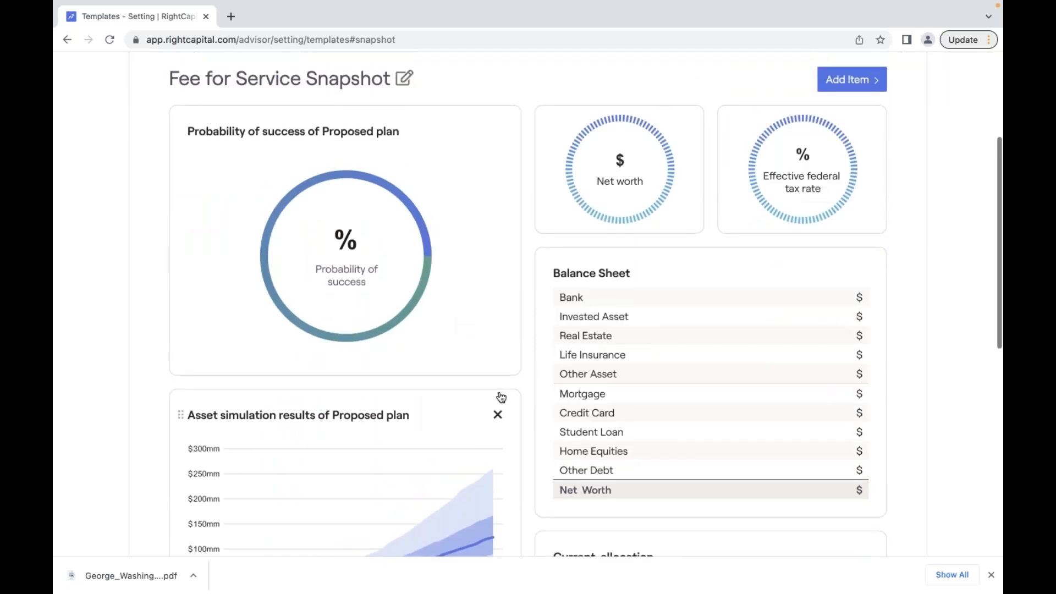
- Add Savings rate and Total effective tax rate key-metric cards to the template
click(851, 226)
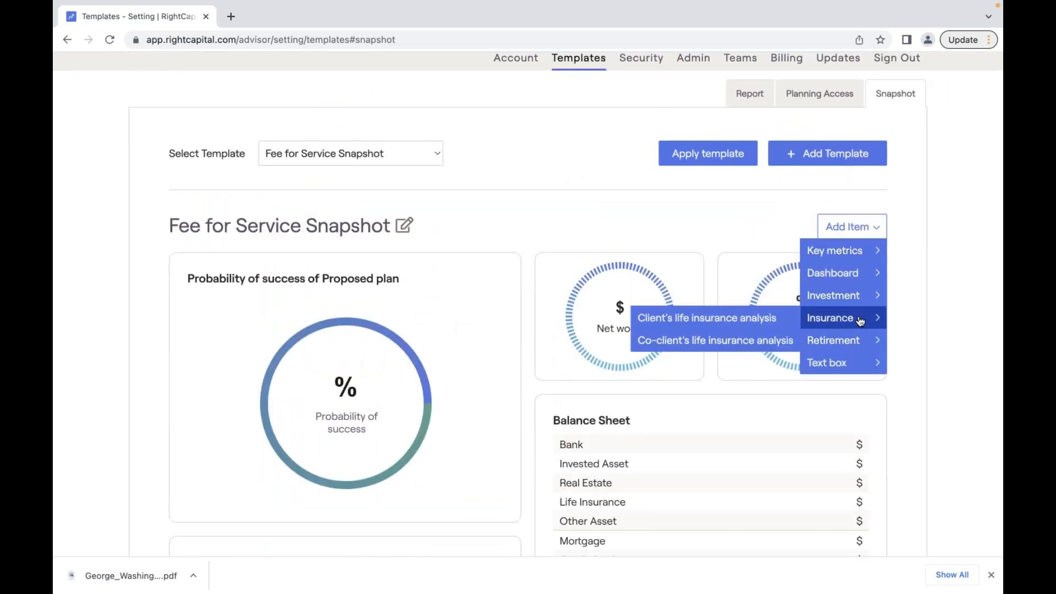
mouse_move(846, 280)
mouse_move(841, 260)
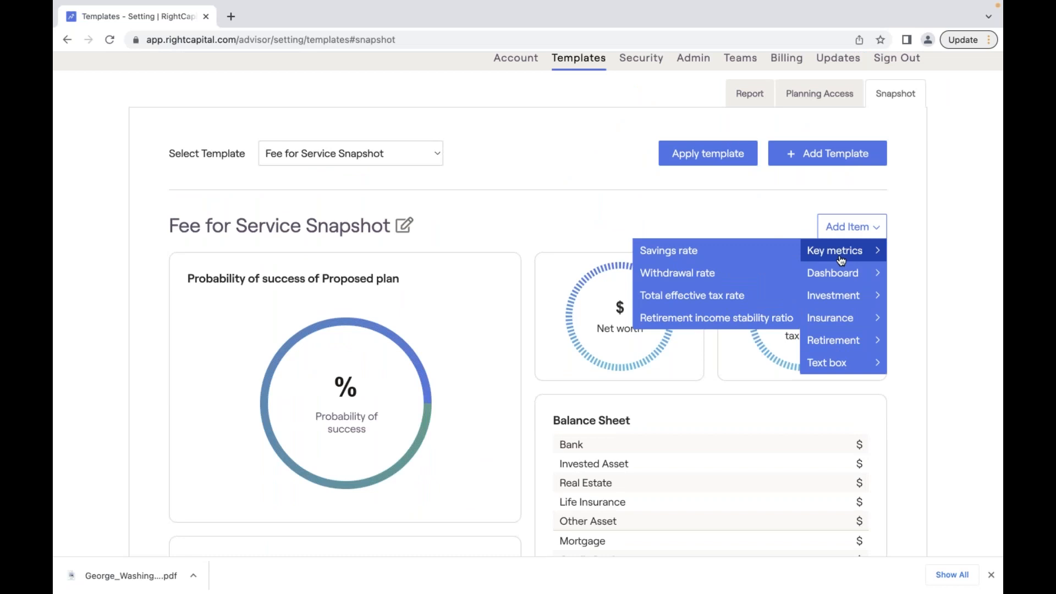
click(712, 258)
scroll(712, 257, down, 12)
drag(267, 410, 626, 253)
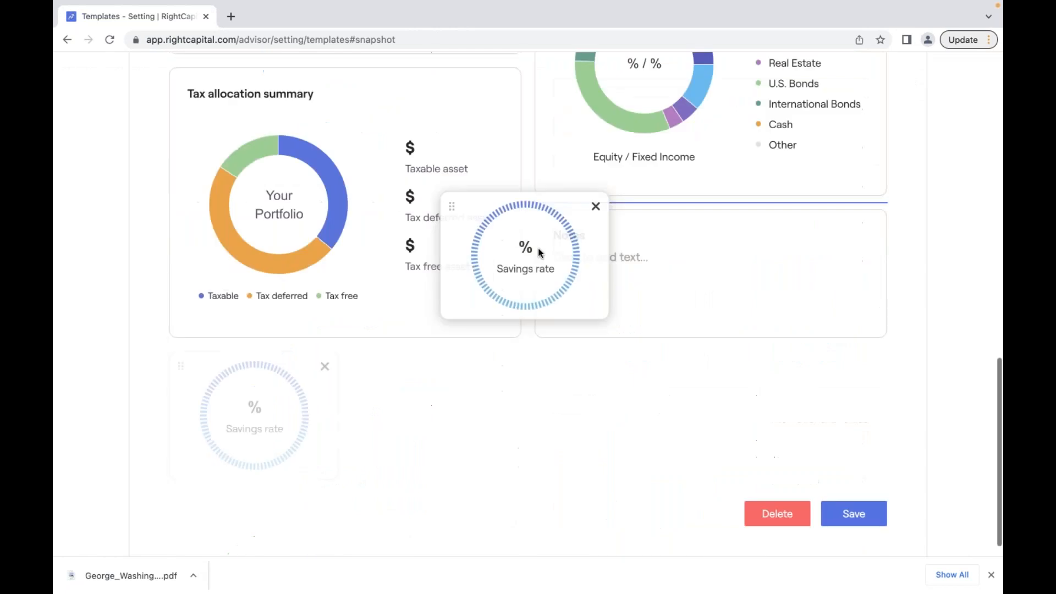
scroll(537, 248, up, 10)
click(852, 166)
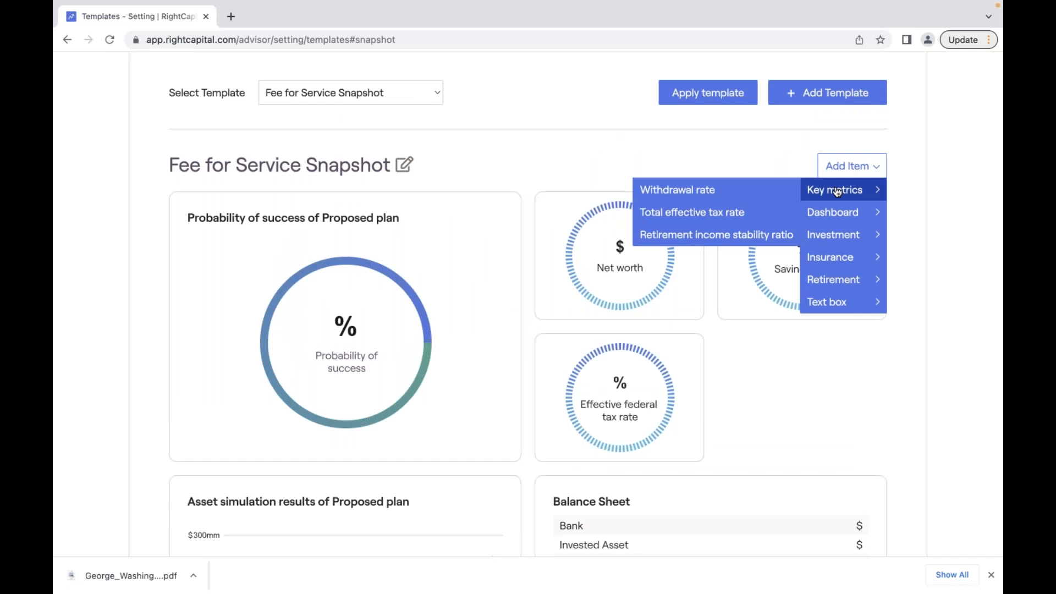
click(736, 218)
scroll(737, 212, down, 3)
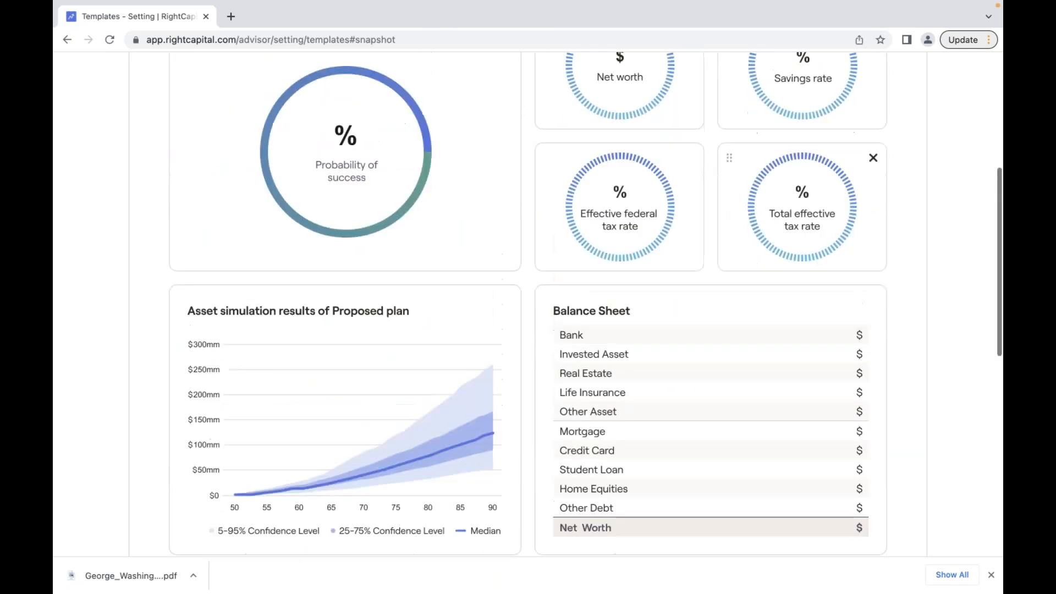
scroll(852, 118, up, 3)
- Add the Current year savings of Proposed plan chart beside the Asset simulation chart
click(851, 118)
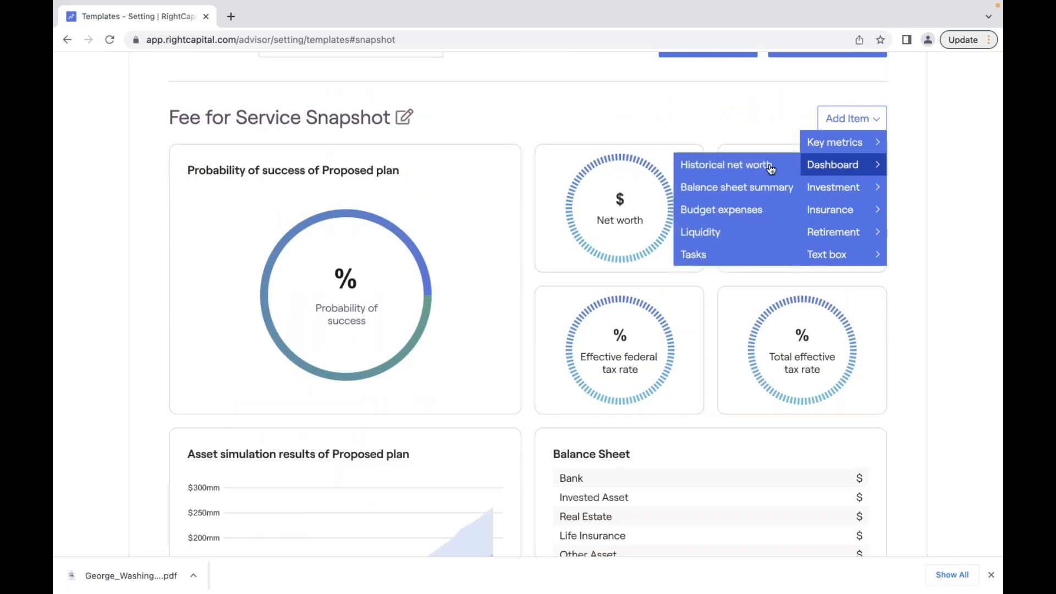
mouse_move(833, 232)
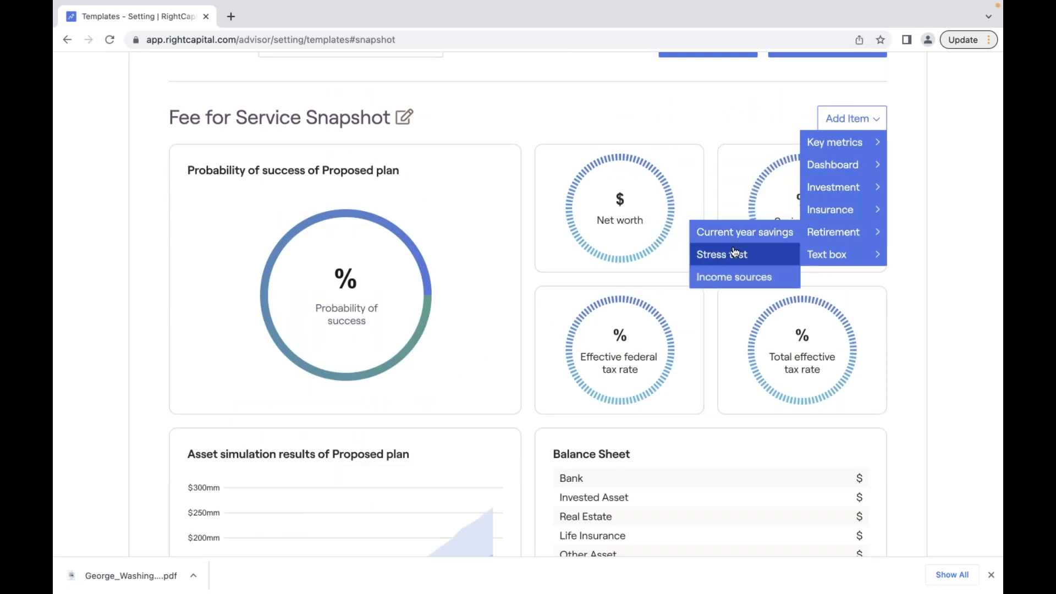
click(749, 231)
scroll(749, 230, down, 1)
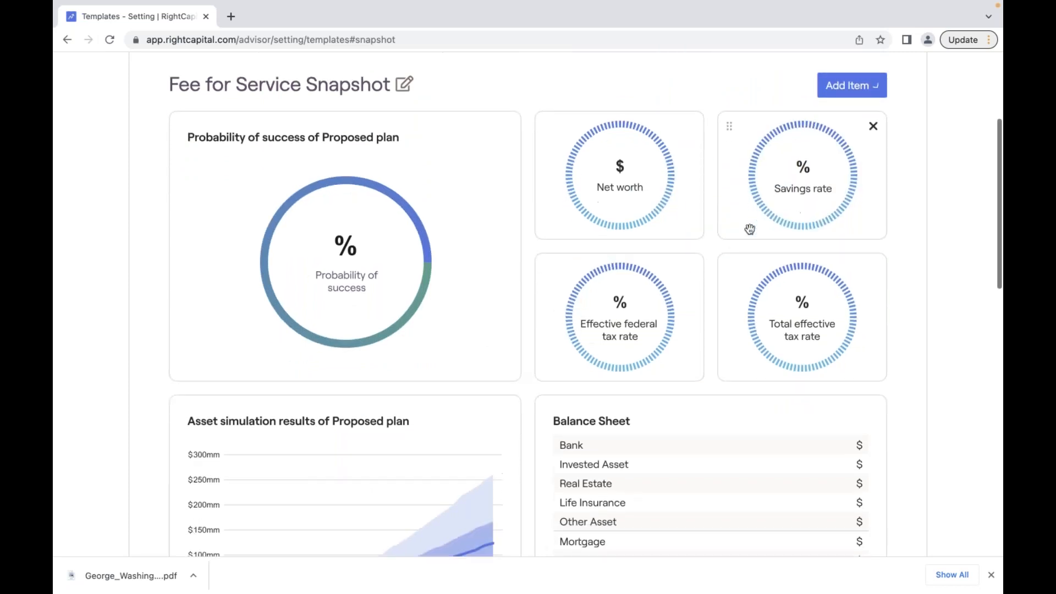
scroll(750, 229, down, 14)
drag(436, 224, 732, 215)
scroll(440, 229, up, 4)
scroll(731, 214, up, 7)
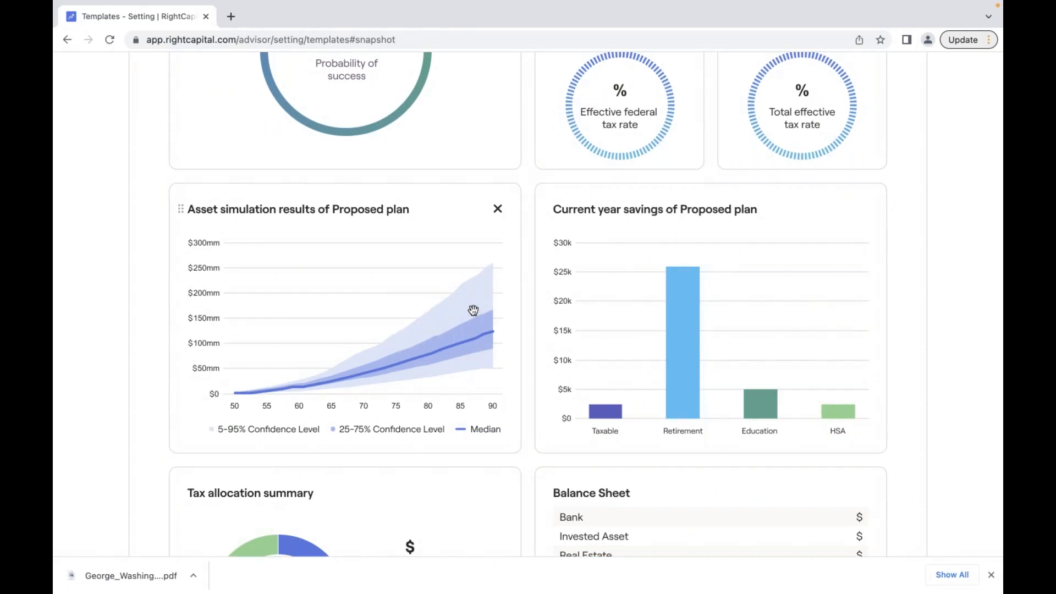
scroll(472, 311, up, 2)
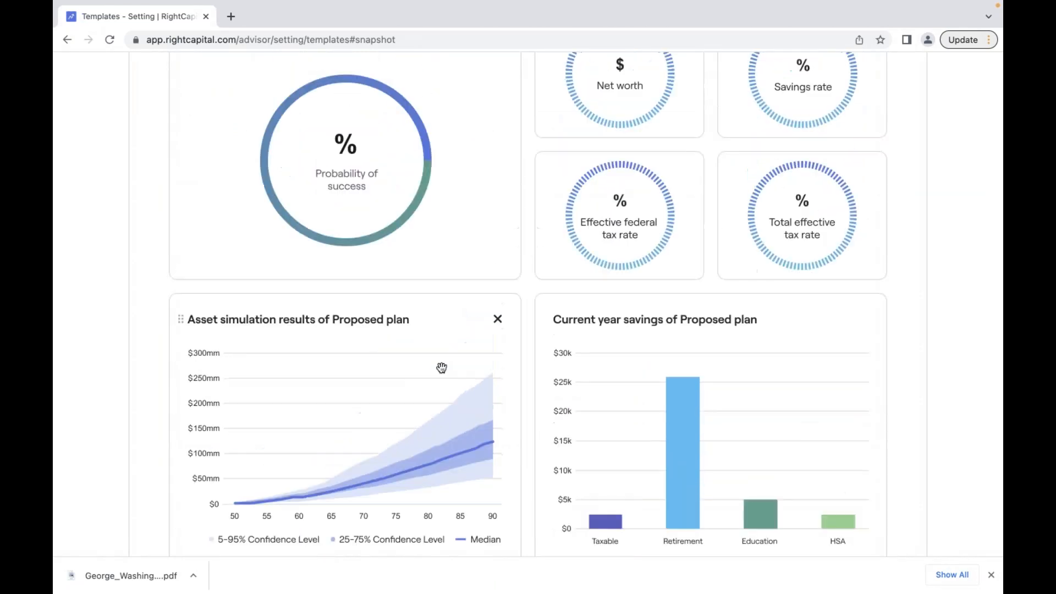
- Add the Insurance > Client's life insurance analysis chart to the template
scroll(442, 367, up, 5)
click(851, 238)
mouse_move(850, 358)
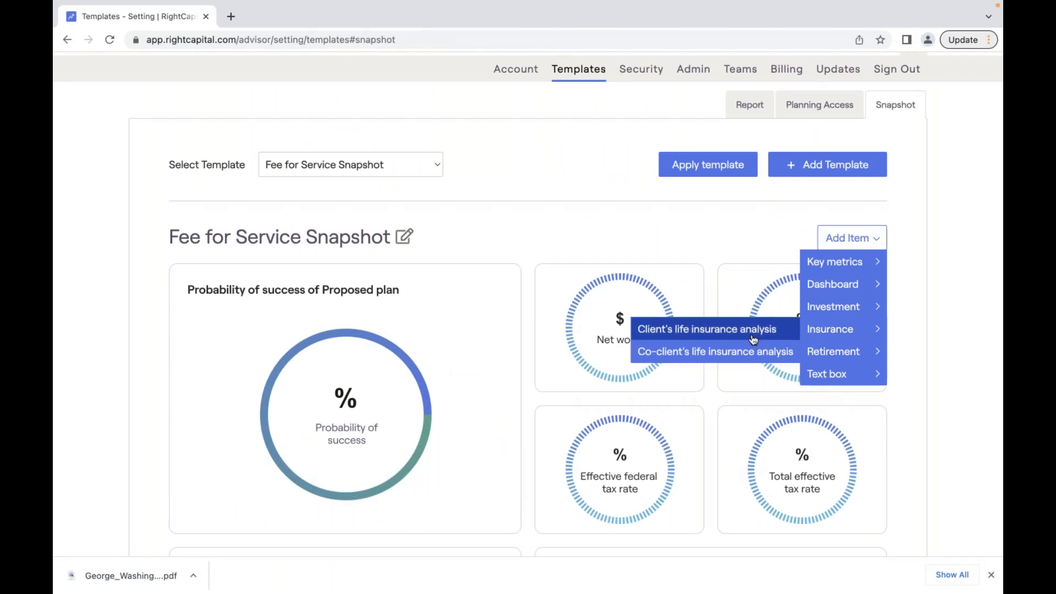
click(773, 329)
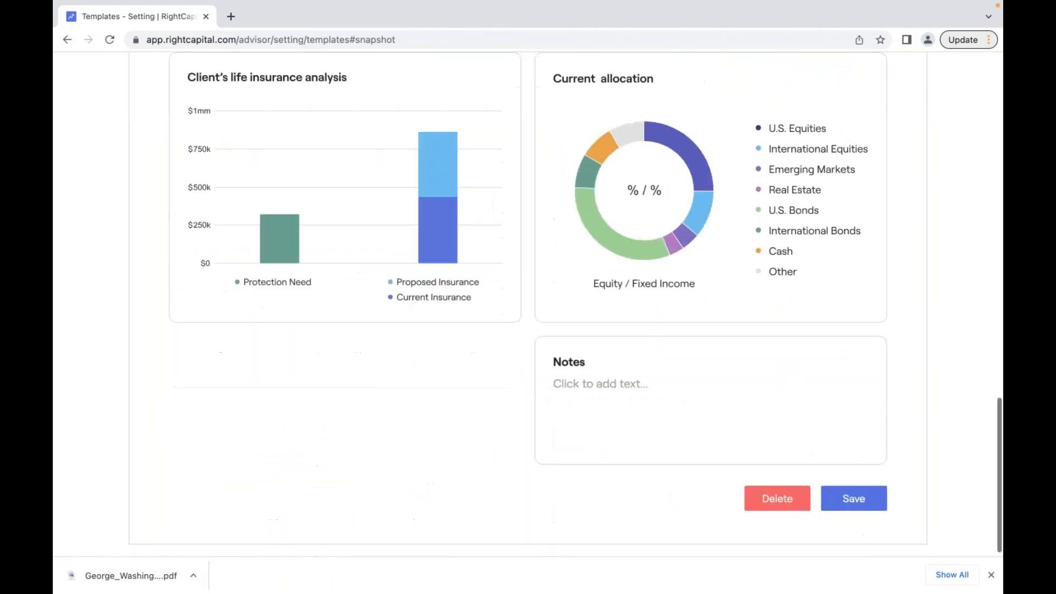
- Add a half-width Notes text box to the template
scroll(657, 399, up, 3)
scroll(657, 398, down, 2)
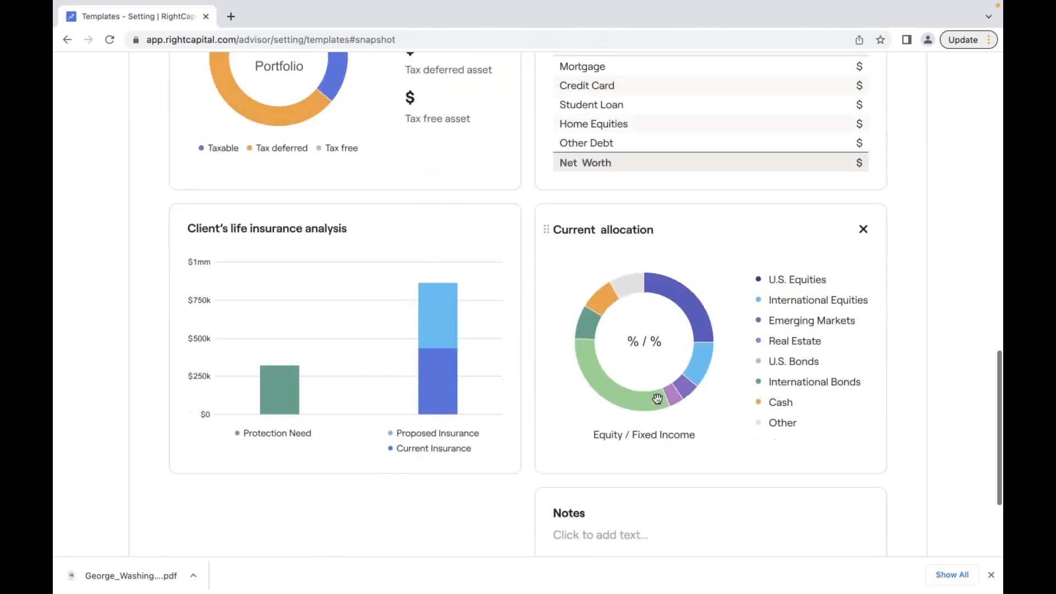
scroll(655, 400, up, 1)
scroll(655, 399, up, 12)
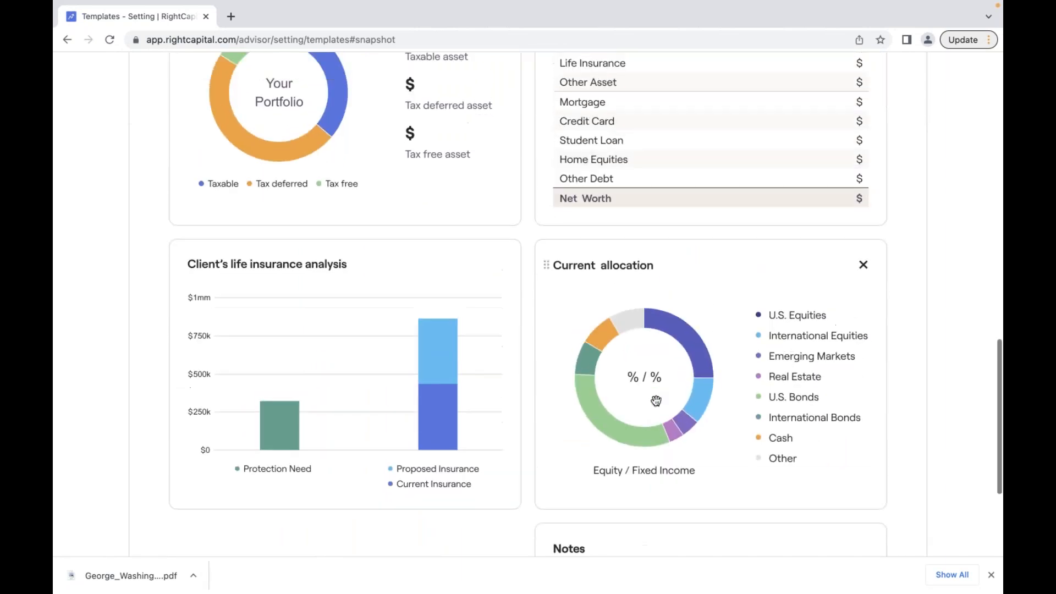
scroll(634, 312, up, 6)
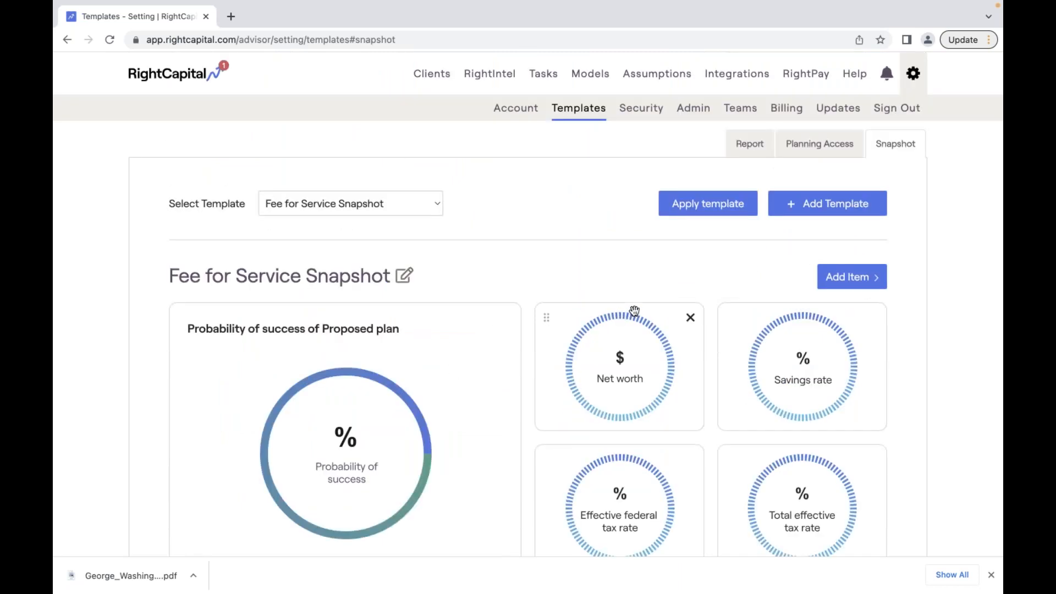
click(850, 276)
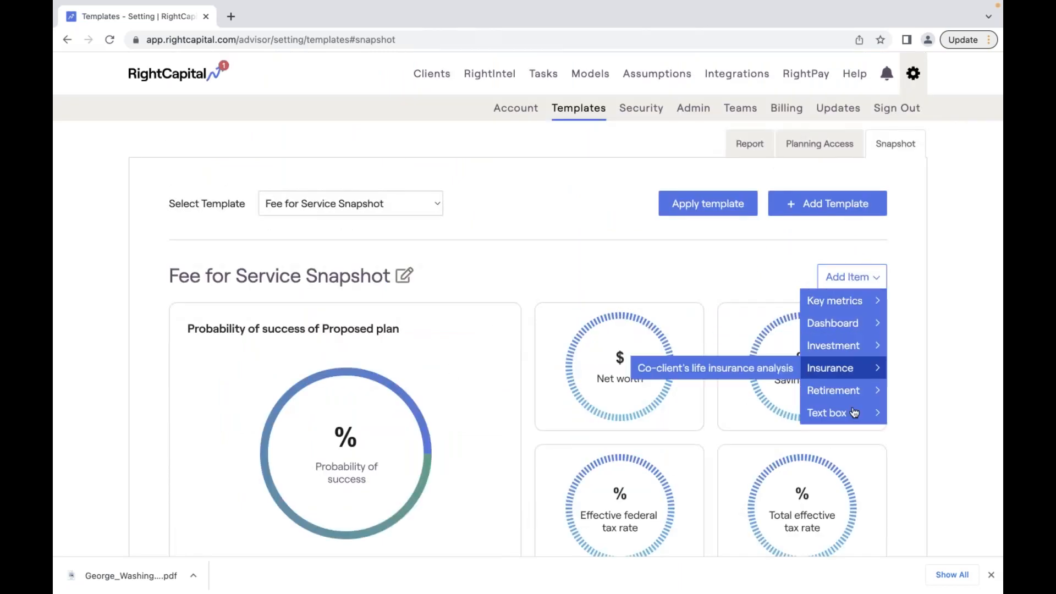
mouse_move(853, 412)
click(745, 432)
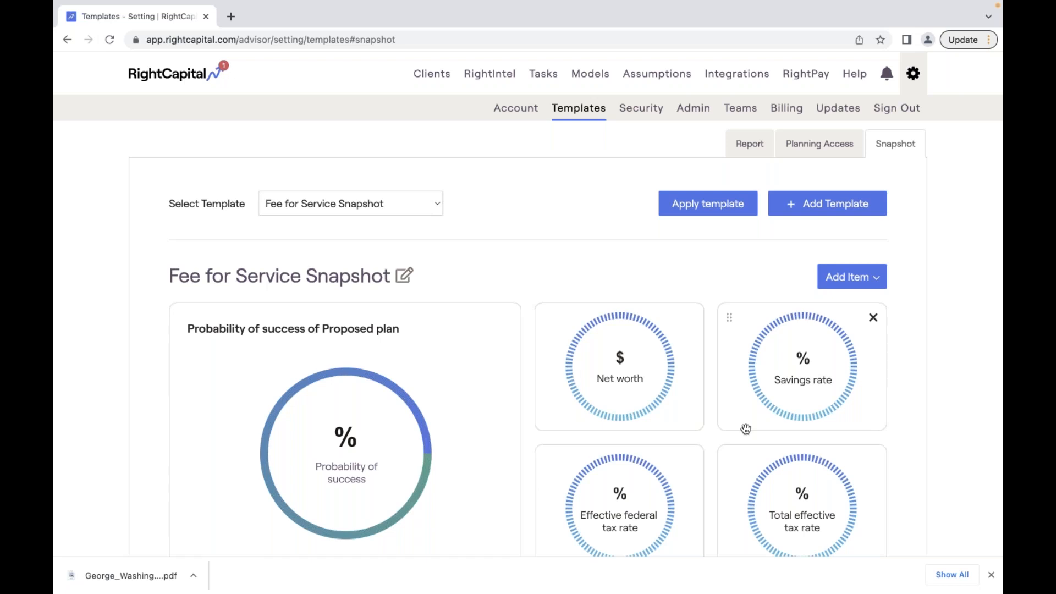
- Delete the extra Notes box, confirming the removal
scroll(746, 429, down, 1)
scroll(746, 430, down, 10)
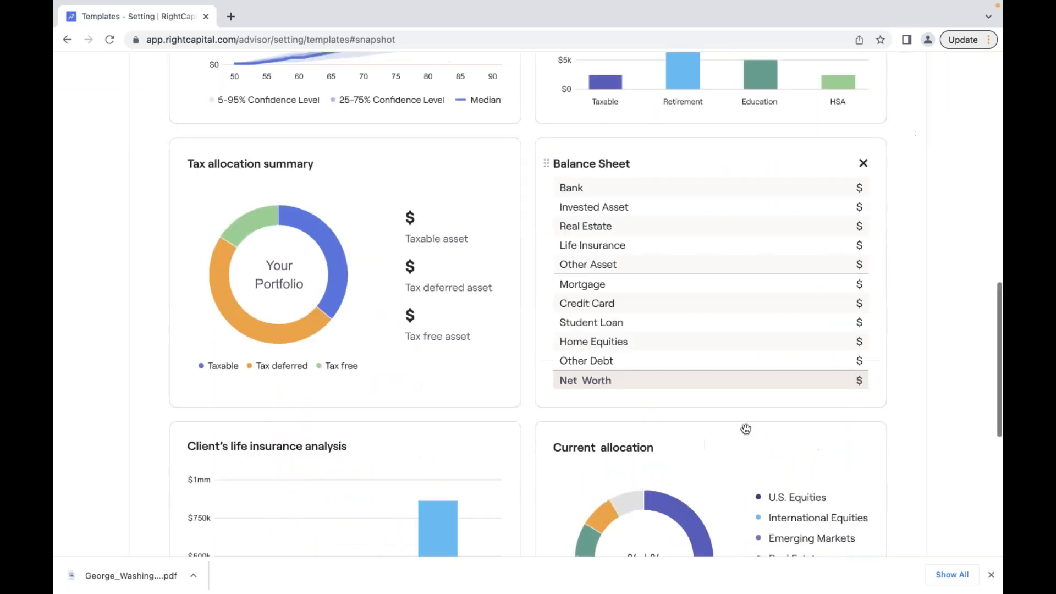
click(498, 354)
click(469, 318)
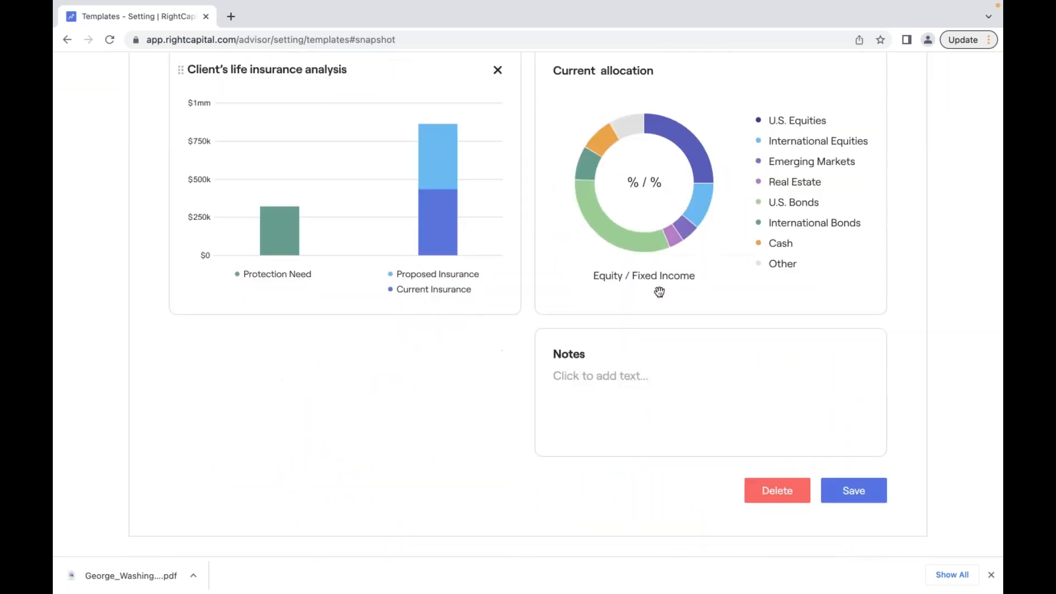
- Save the Fee for Service Snapshot template
scroll(689, 282, up, 12)
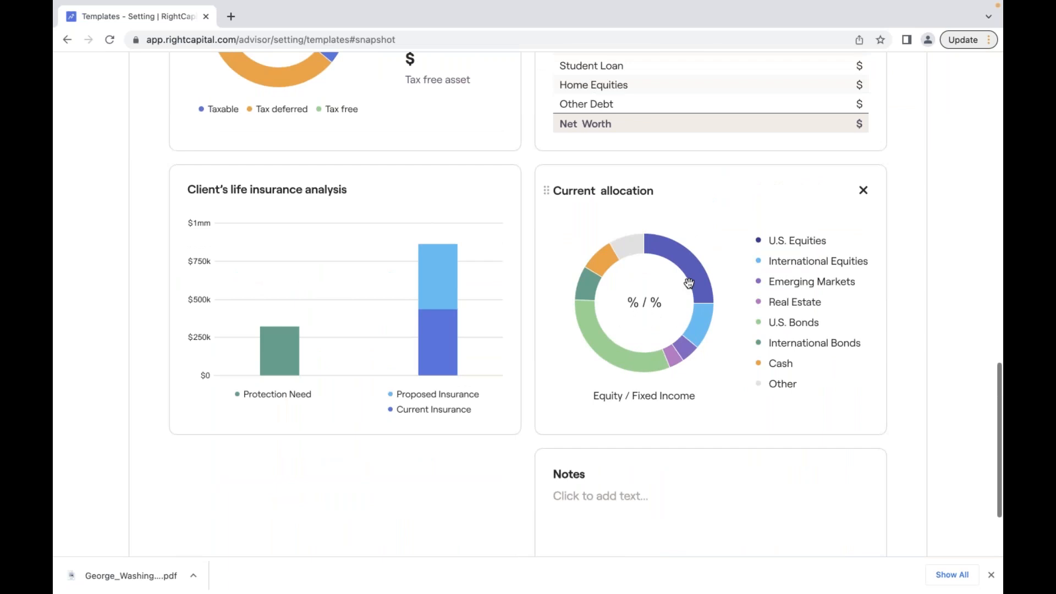
click(852, 281)
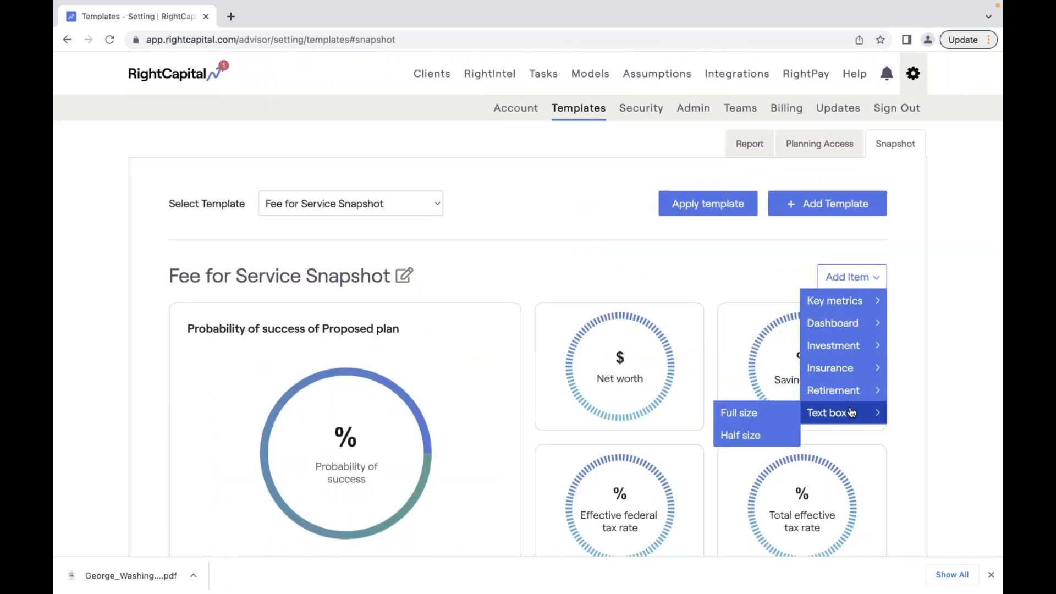
mouse_move(848, 399)
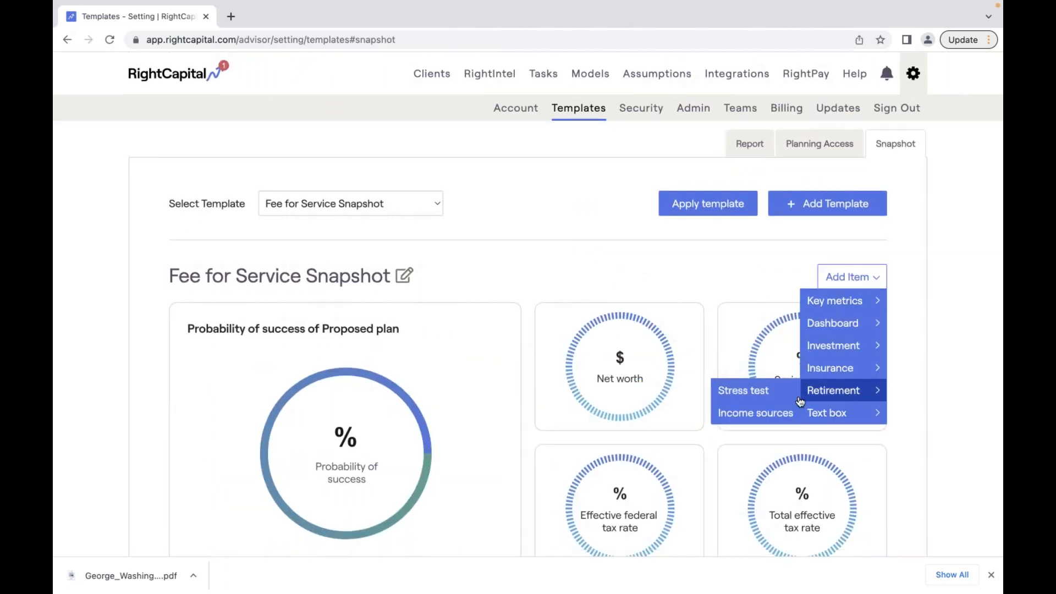
scroll(789, 342, down, 1)
scroll(789, 342, down, 10)
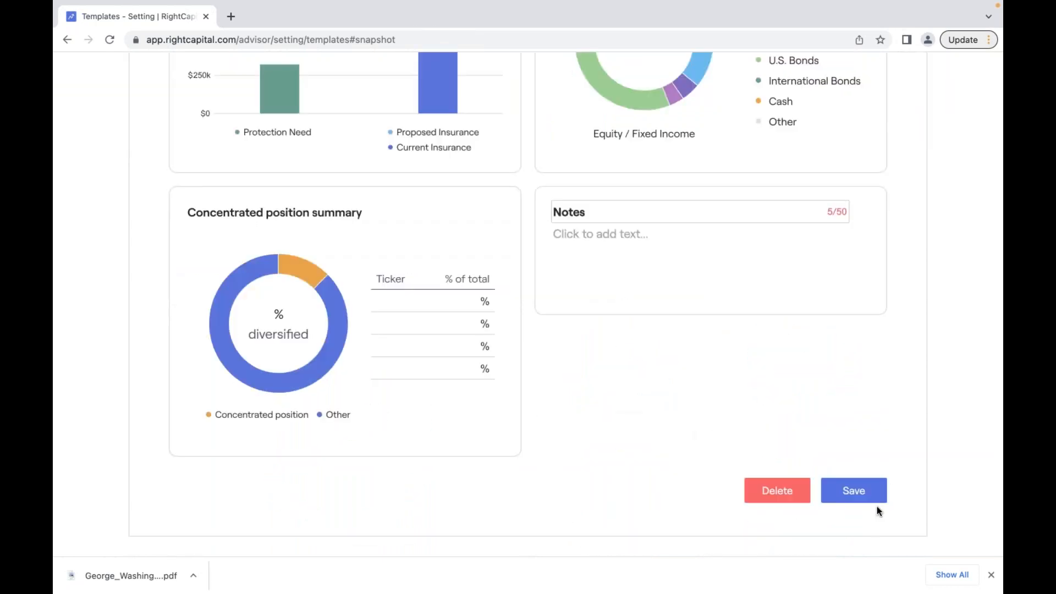
click(874, 496)
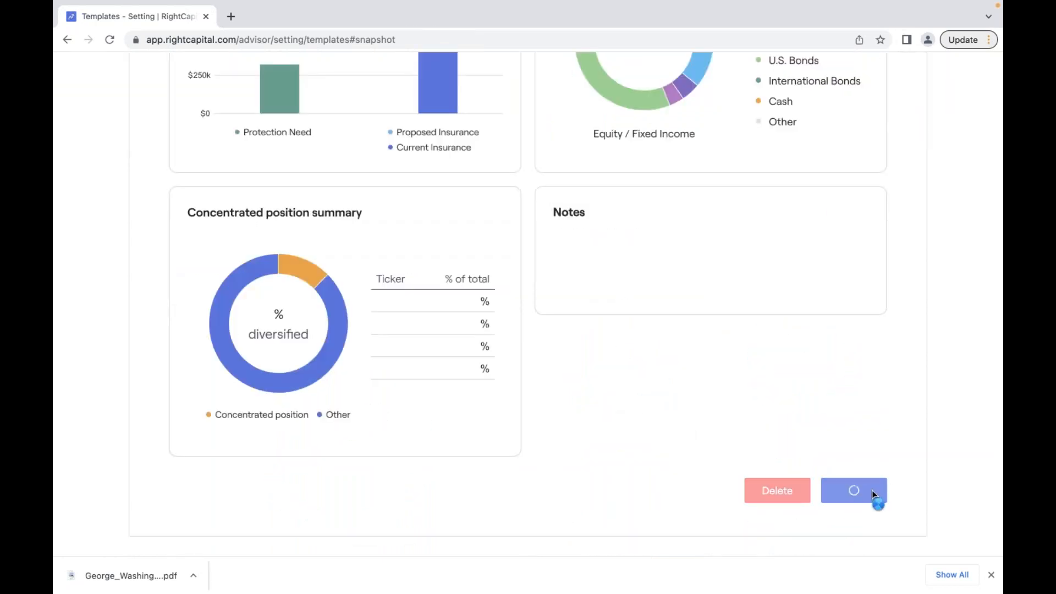
- Select Fee for Service Snapshot from the saved templates list
scroll(823, 399, up, 4)
scroll(823, 401, up, 10)
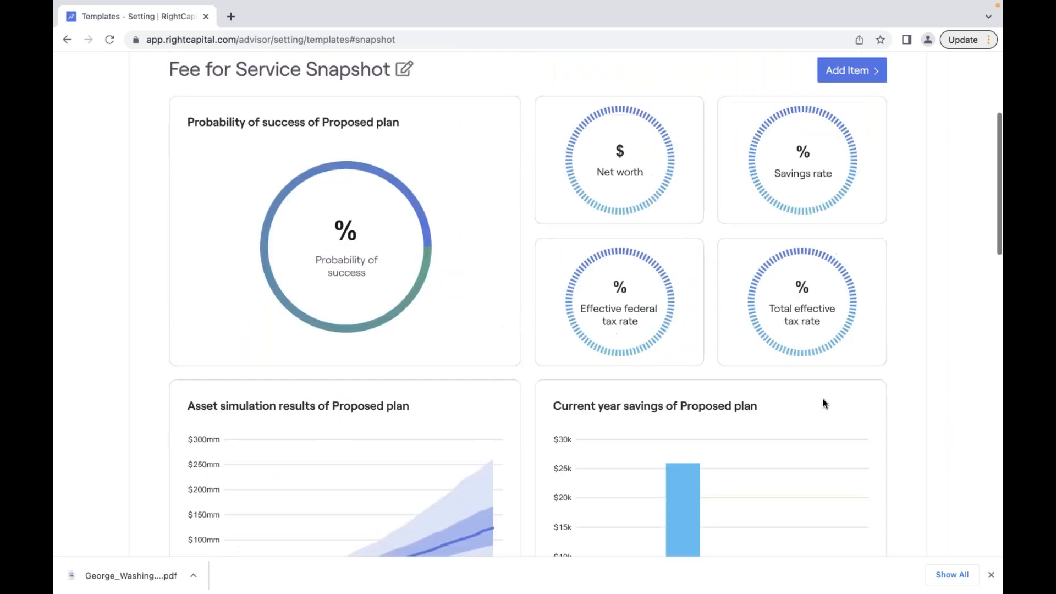
click(378, 204)
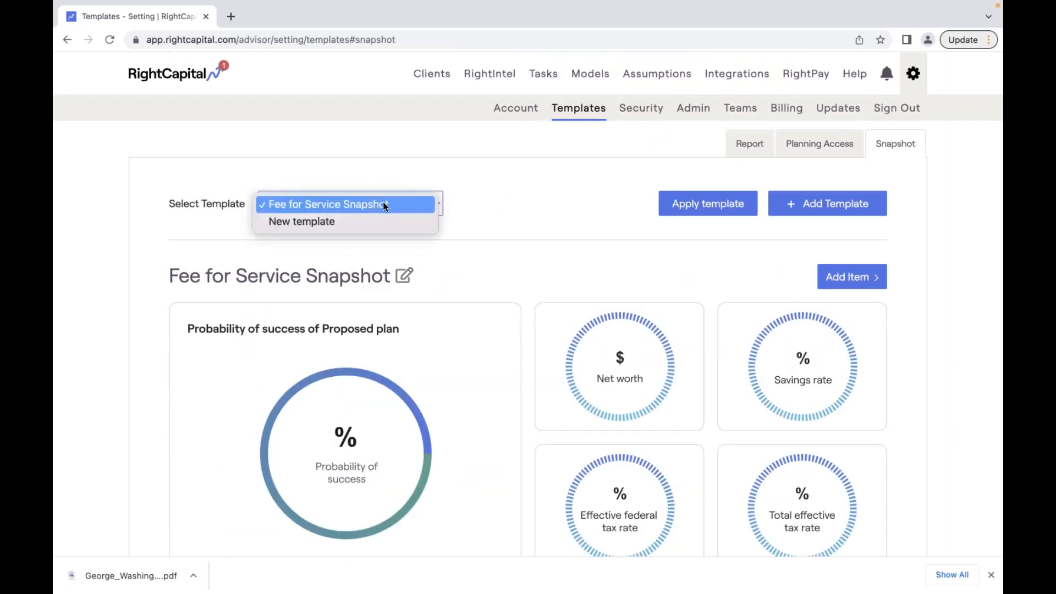
click(386, 205)
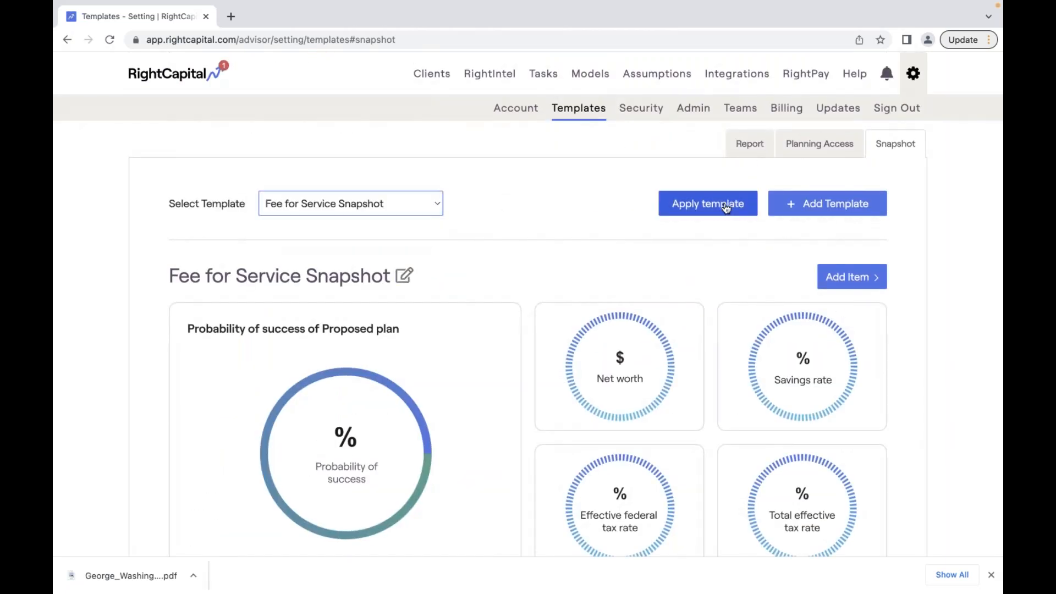
- Apply the template to the Flat Fee and Subscription Clients groups, confirming the replacement
click(707, 204)
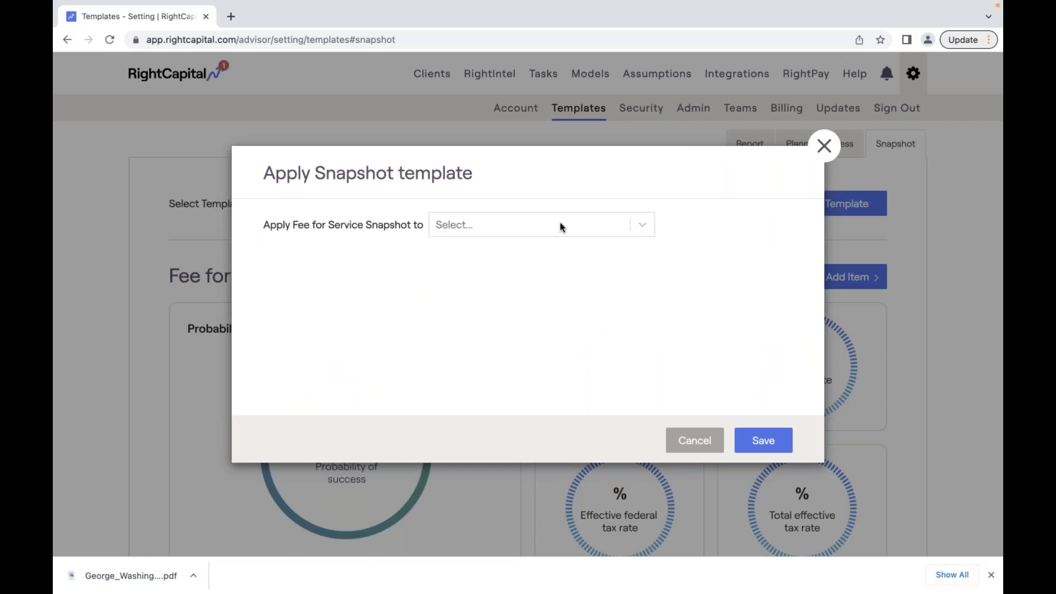
click(551, 228)
scroll(531, 388, down, 1)
scroll(531, 388, down, 2)
scroll(530, 387, up, 2)
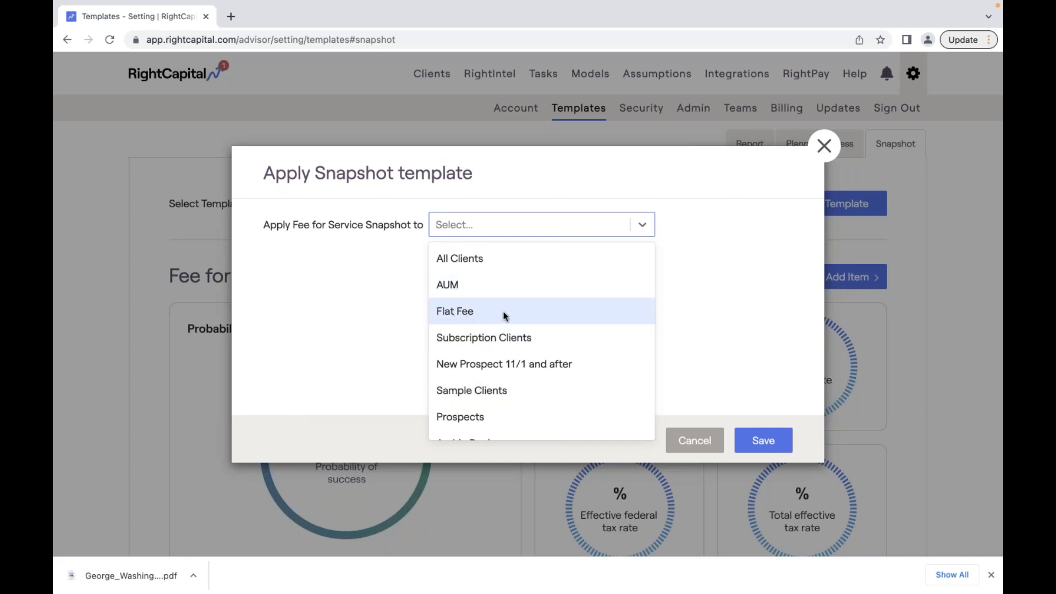
click(460, 314)
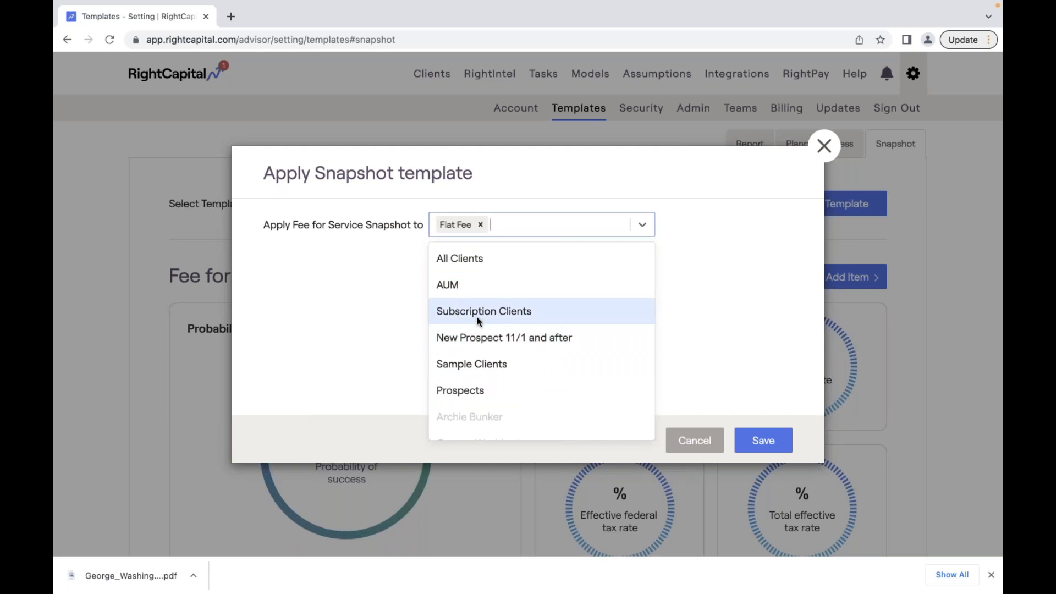
click(484, 313)
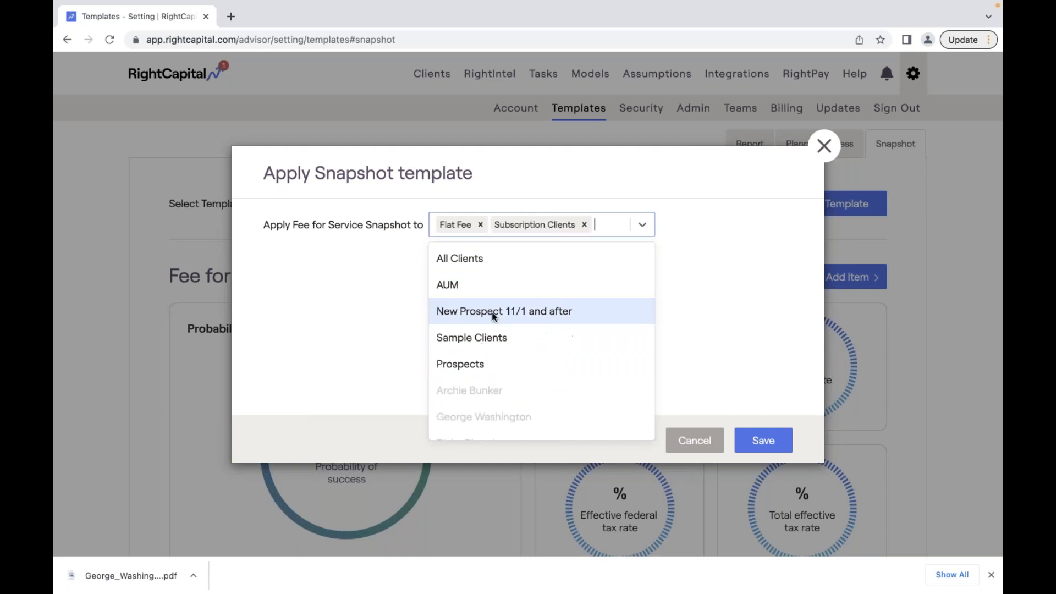
click(763, 447)
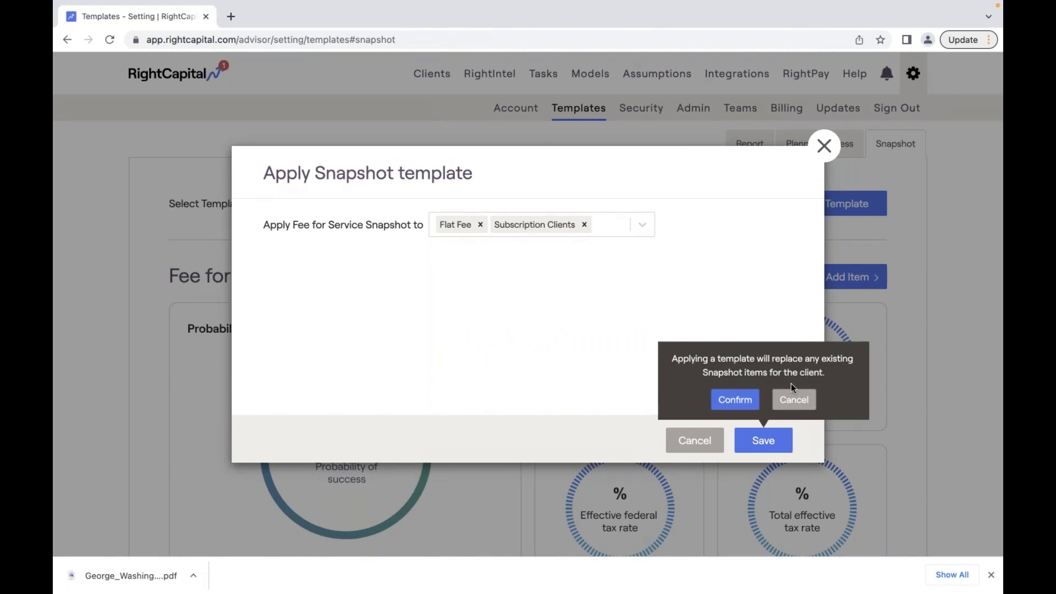
click(746, 407)
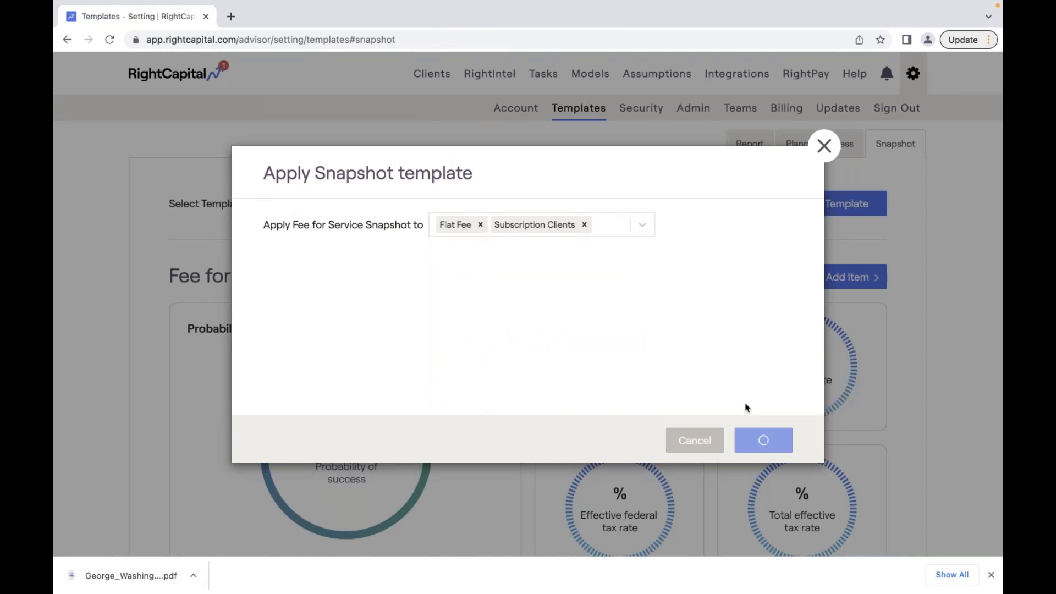
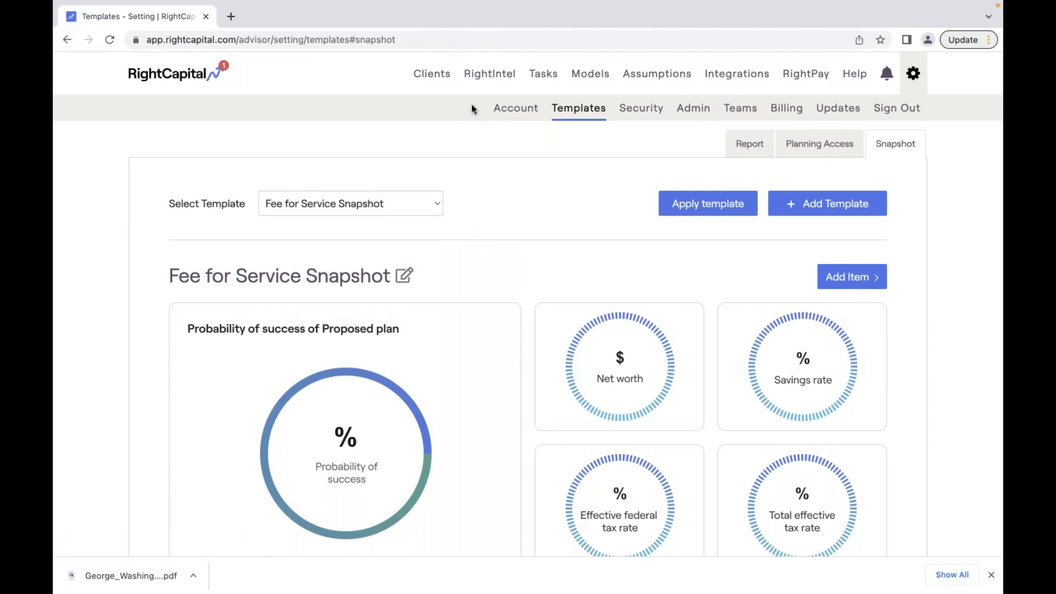
- Check the Flat Fee group's snapshot template options in Client Groups without changing them, then go to Clients
click(520, 114)
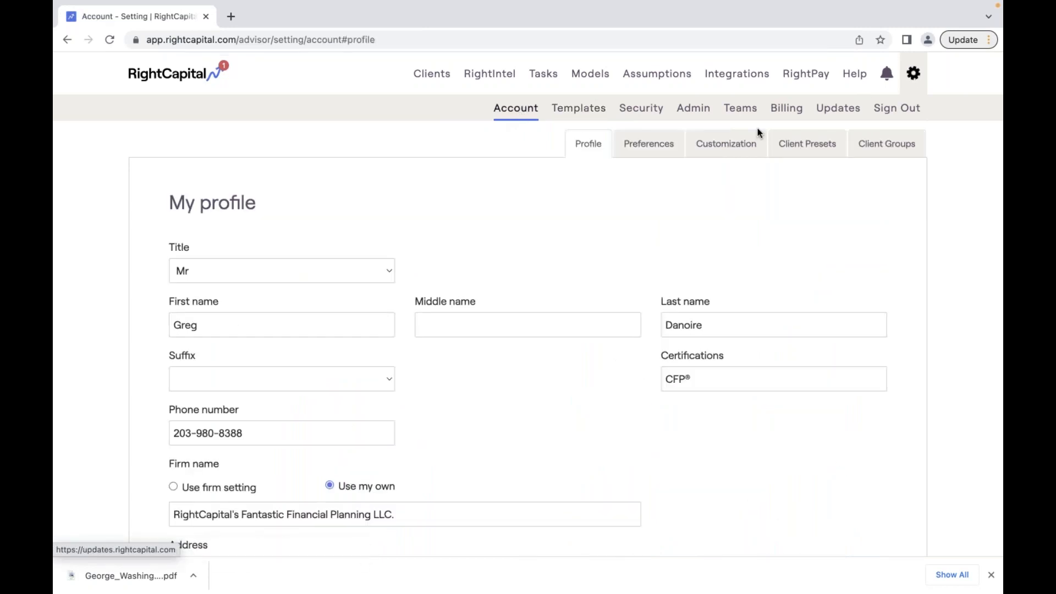
click(909, 144)
mouse_move(208, 310)
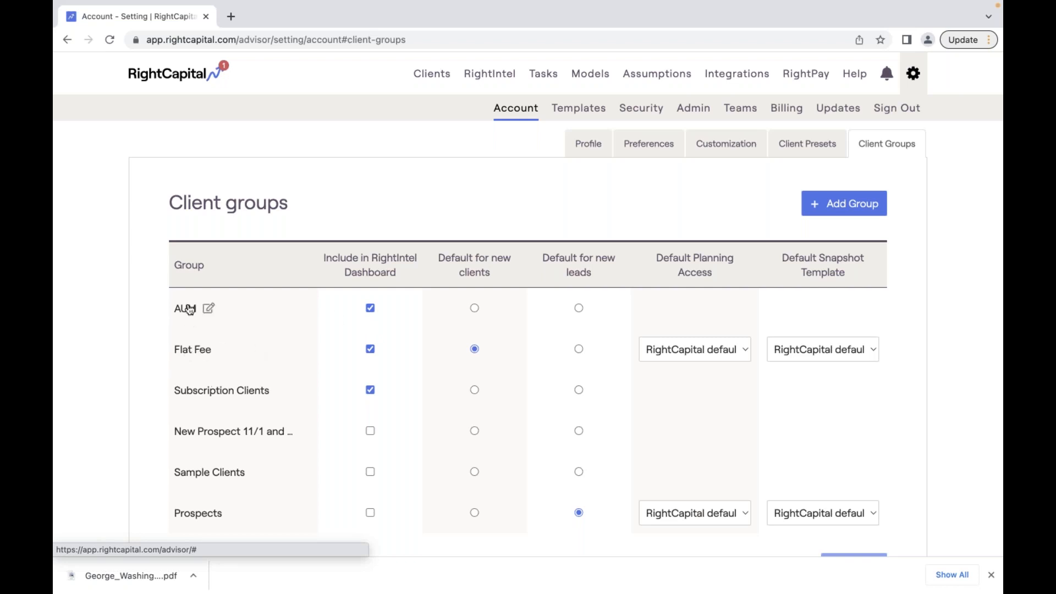
click(866, 350)
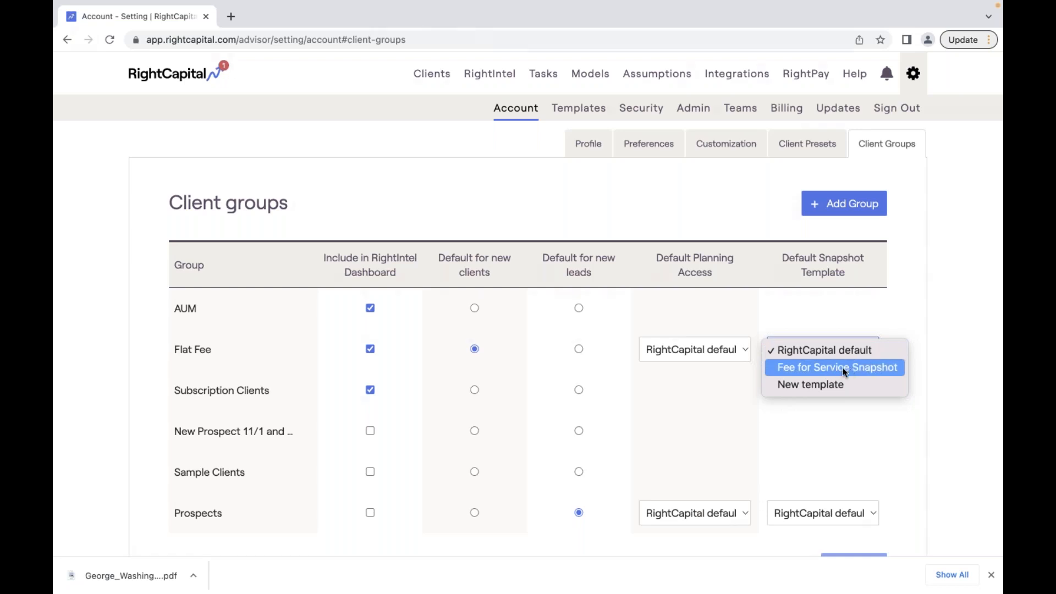
click(811, 311)
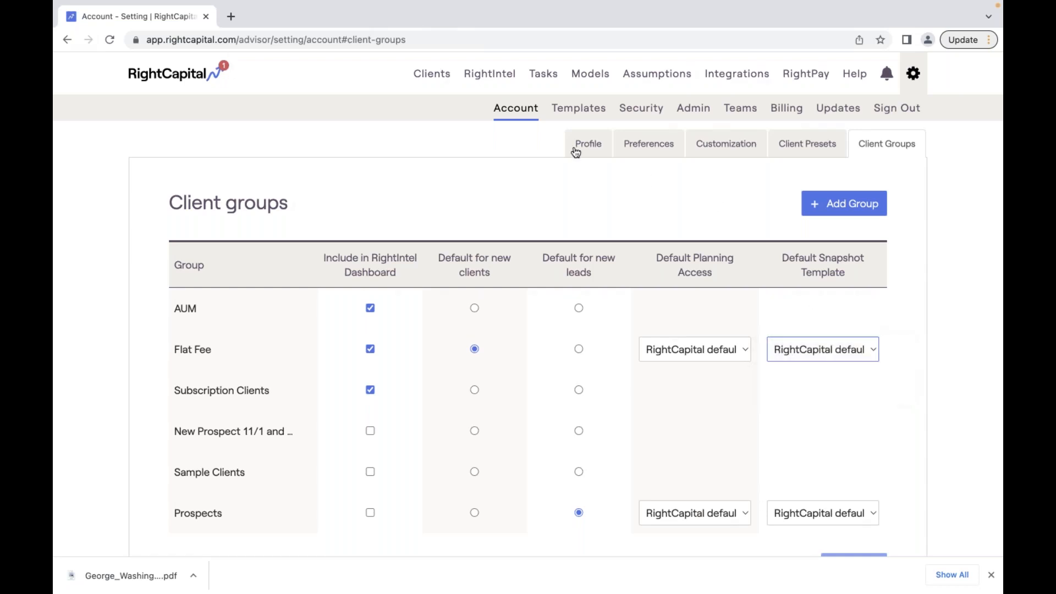
click(435, 77)
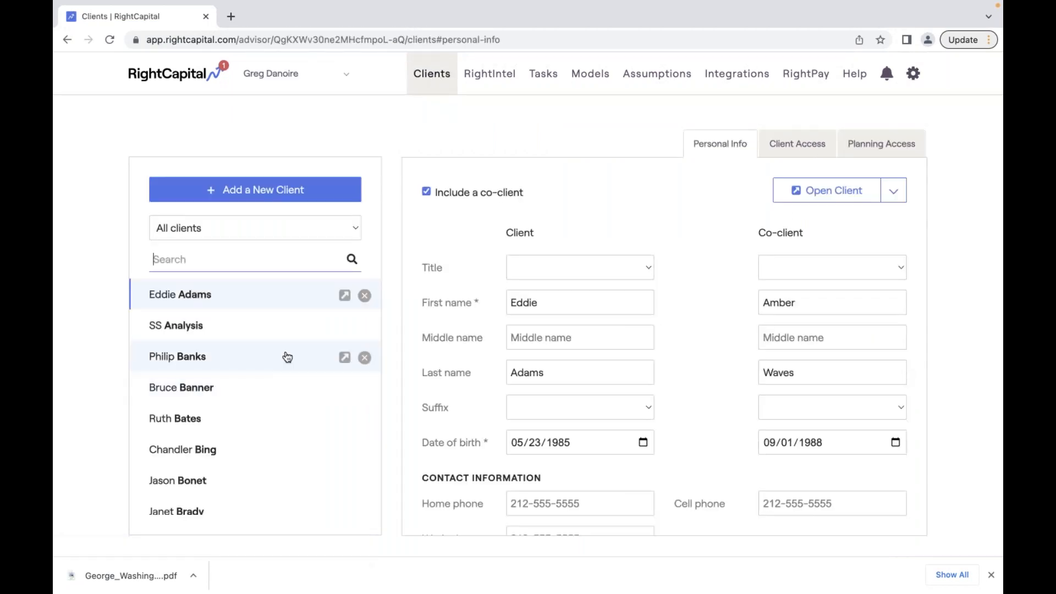
- Move the selected client household from Flat Fee into the AUM group and save
click(252, 357)
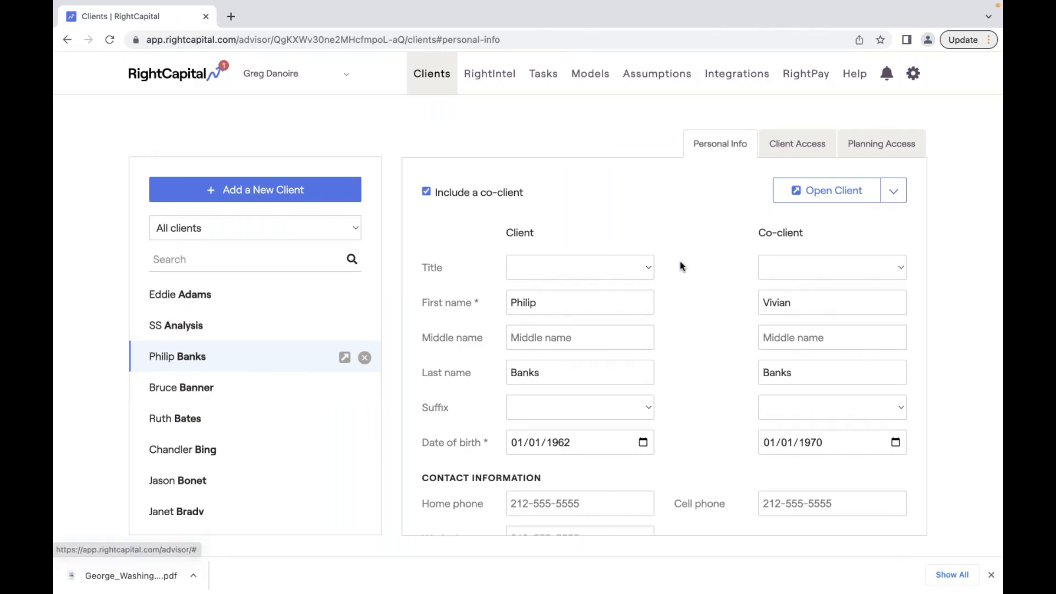
scroll(679, 262, down, 6)
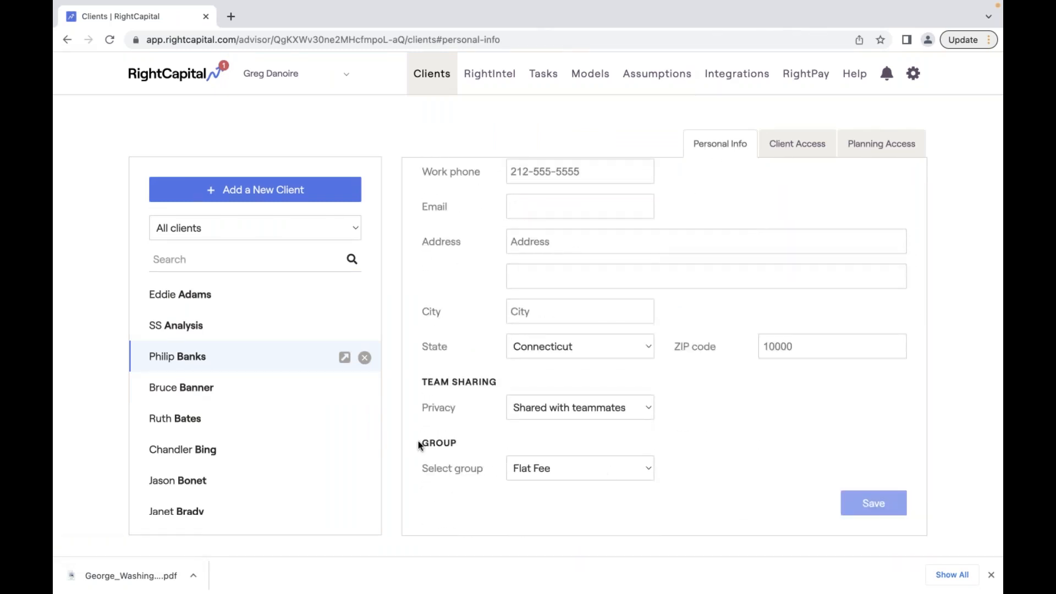
drag(415, 443, 462, 443)
click(583, 471)
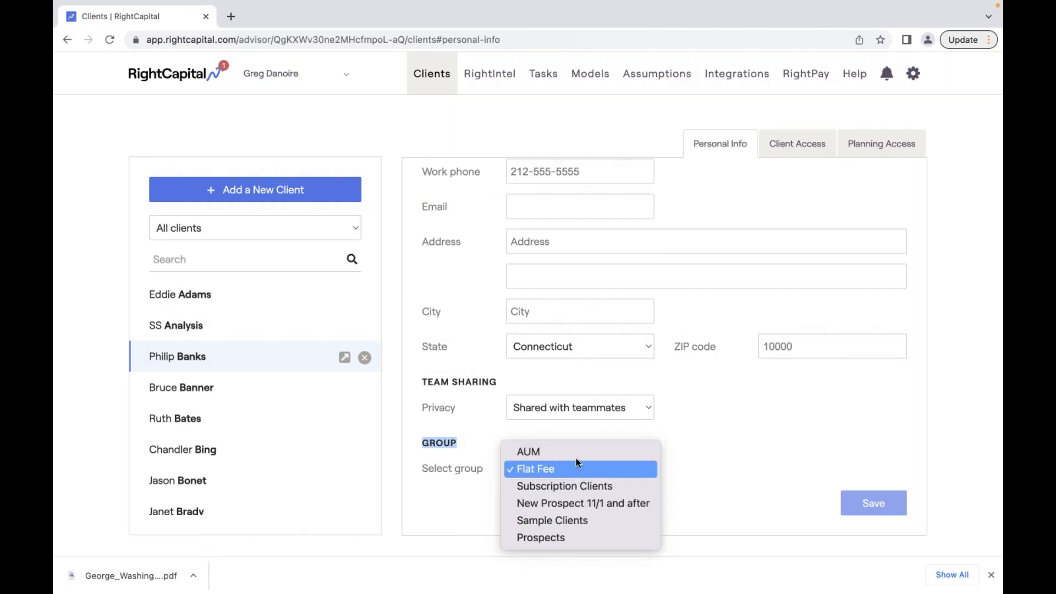
click(587, 452)
click(864, 499)
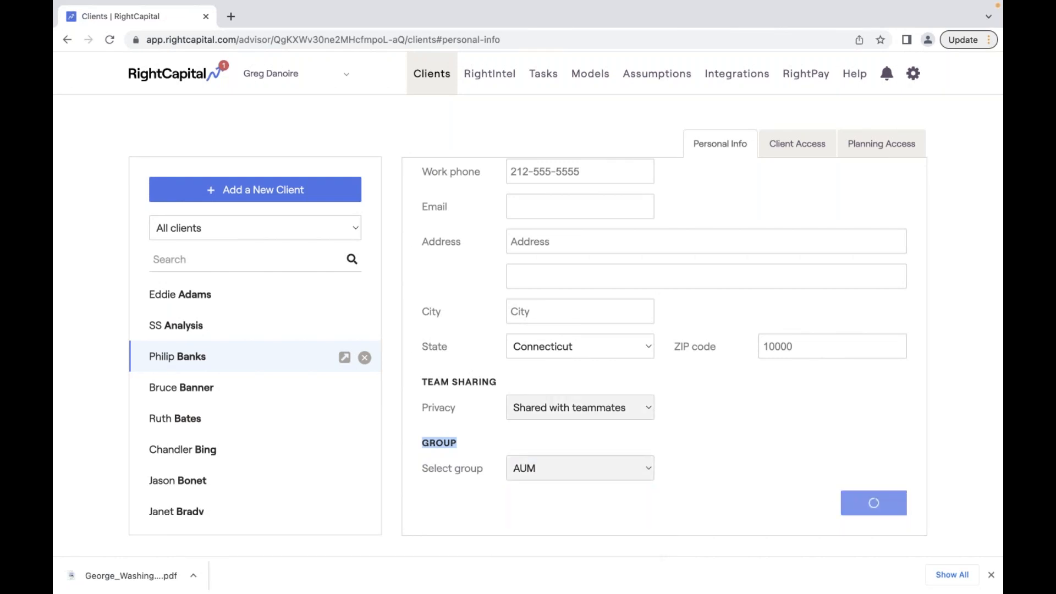
- Keep the client list filtered to AUM clients
click(342, 230)
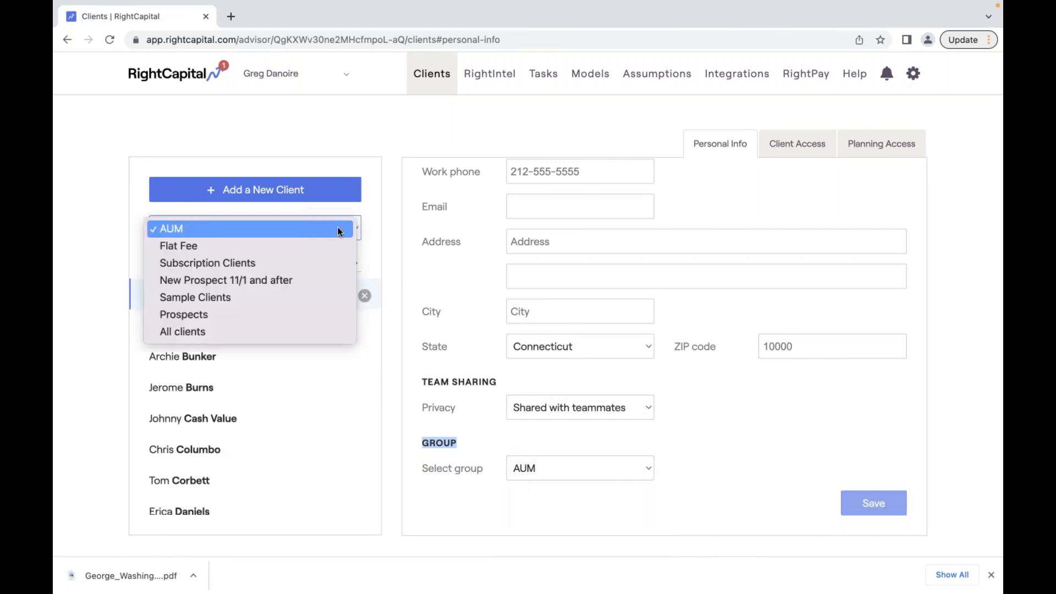
click(333, 230)
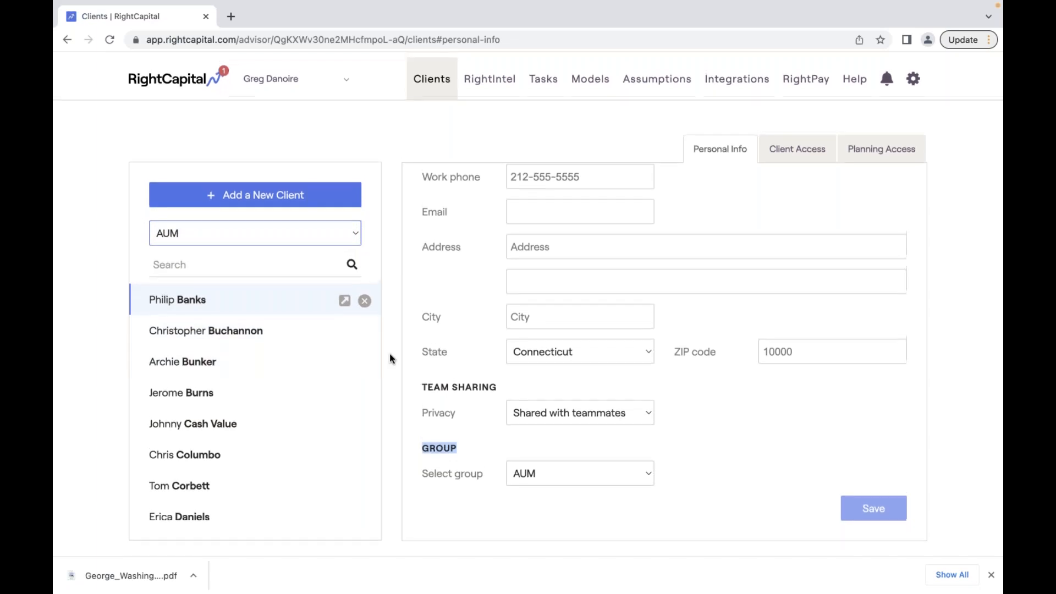
click(660, 122)
- Look over the available Snapshot templates in Templates settings, then return to Account settings
mouse_move(913, 82)
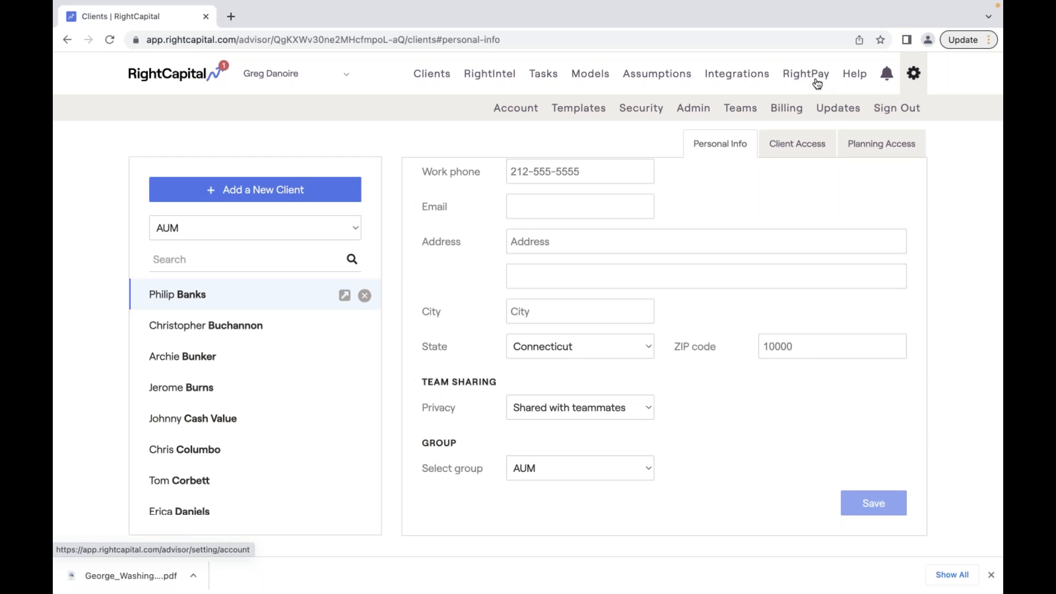
click(593, 111)
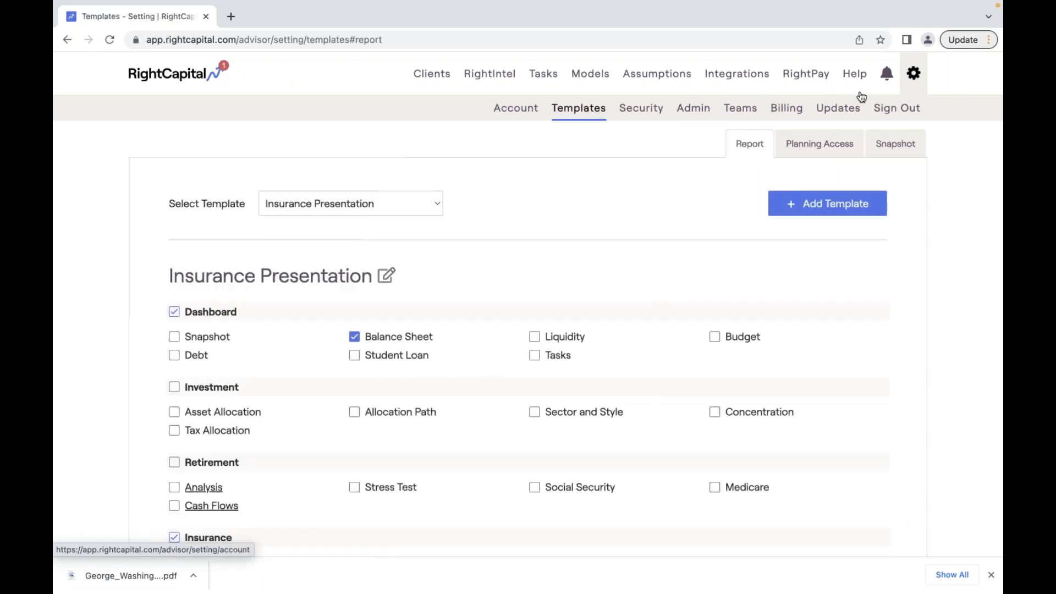
click(892, 149)
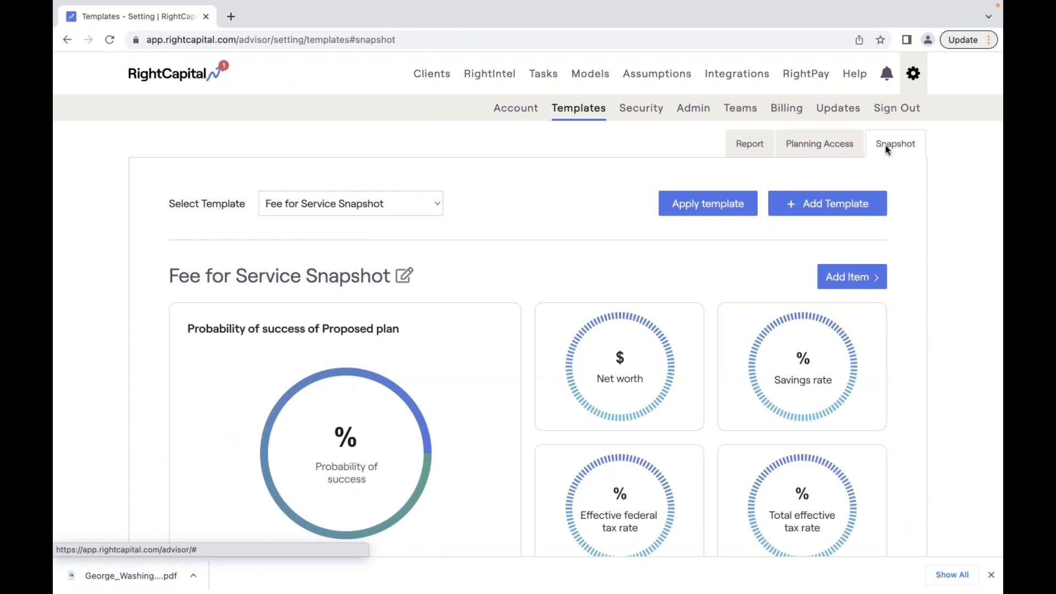
click(413, 208)
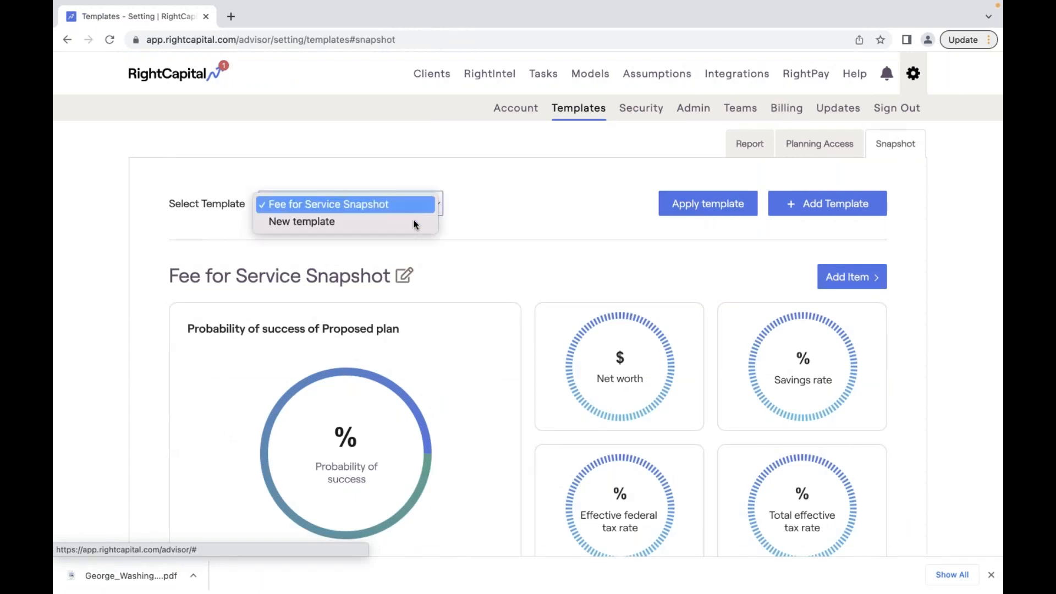
click(571, 222)
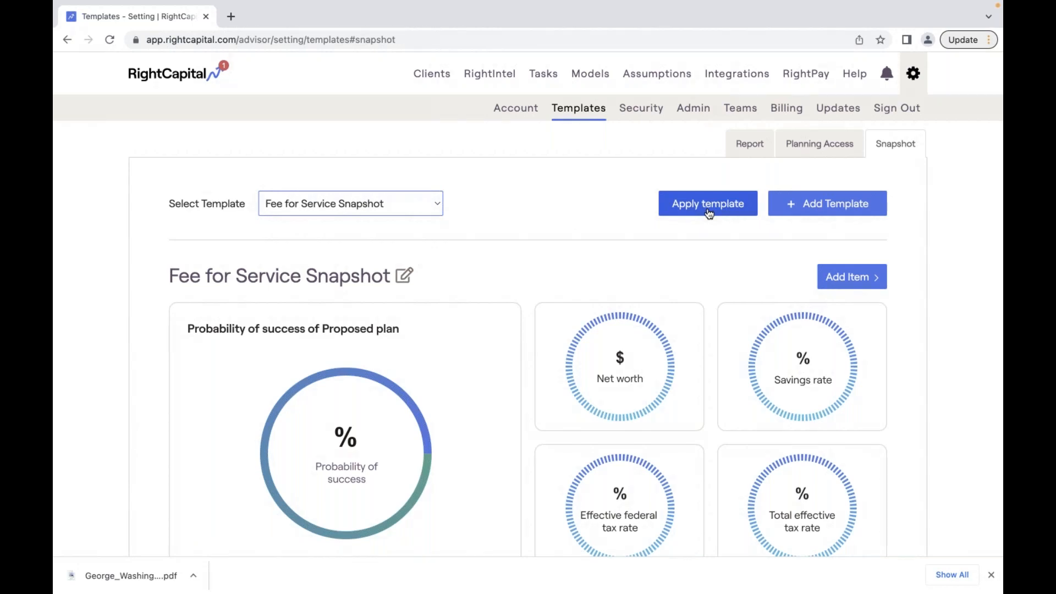
click(513, 111)
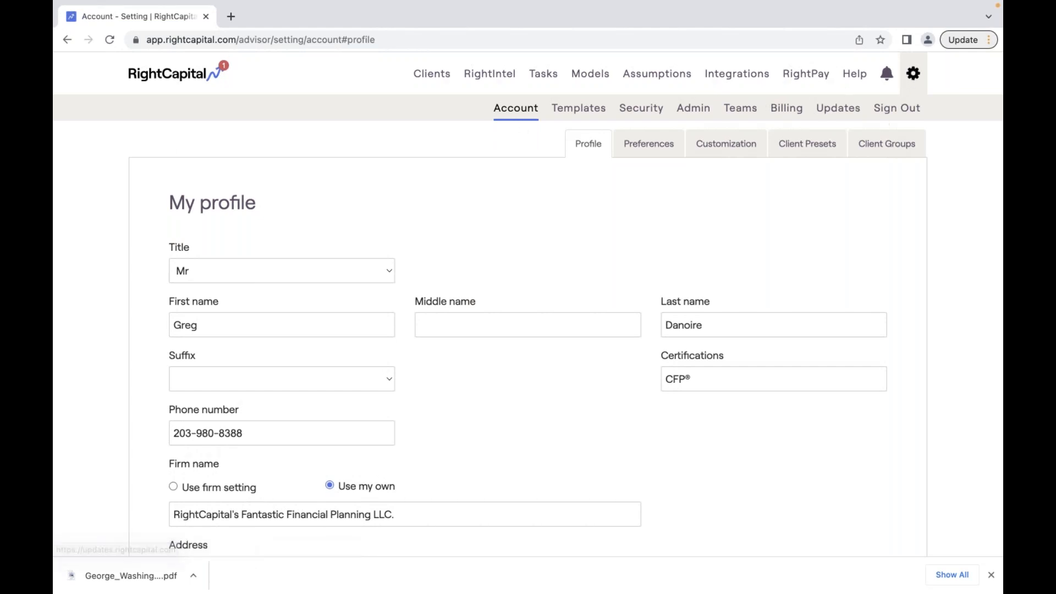
- Make Prospects the default for new clients, with Silver planning access and the Fee for Service Snapshot template
click(886, 144)
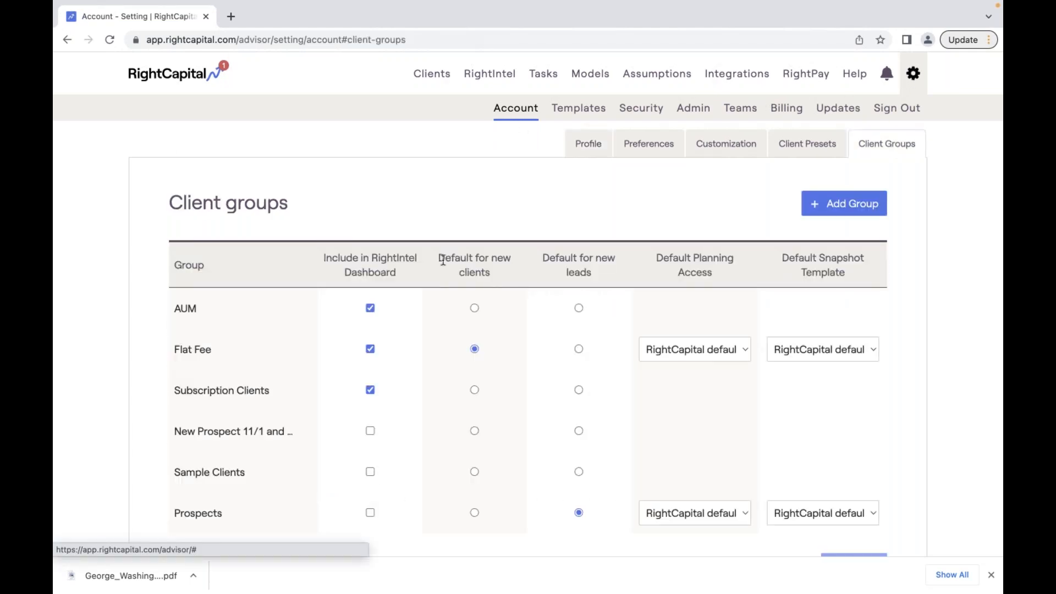
drag(439, 257, 480, 276)
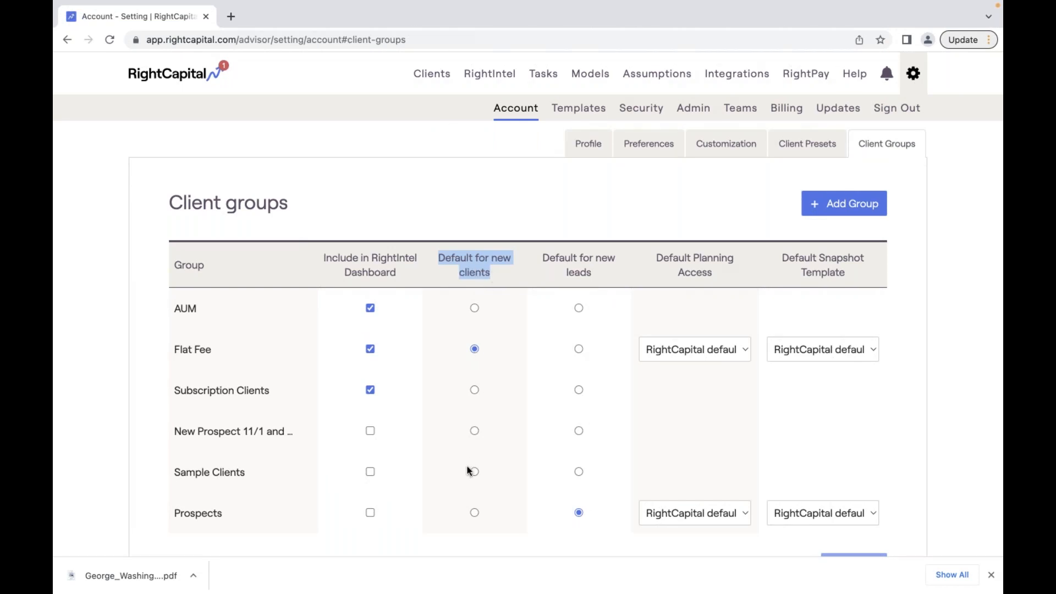
click(474, 514)
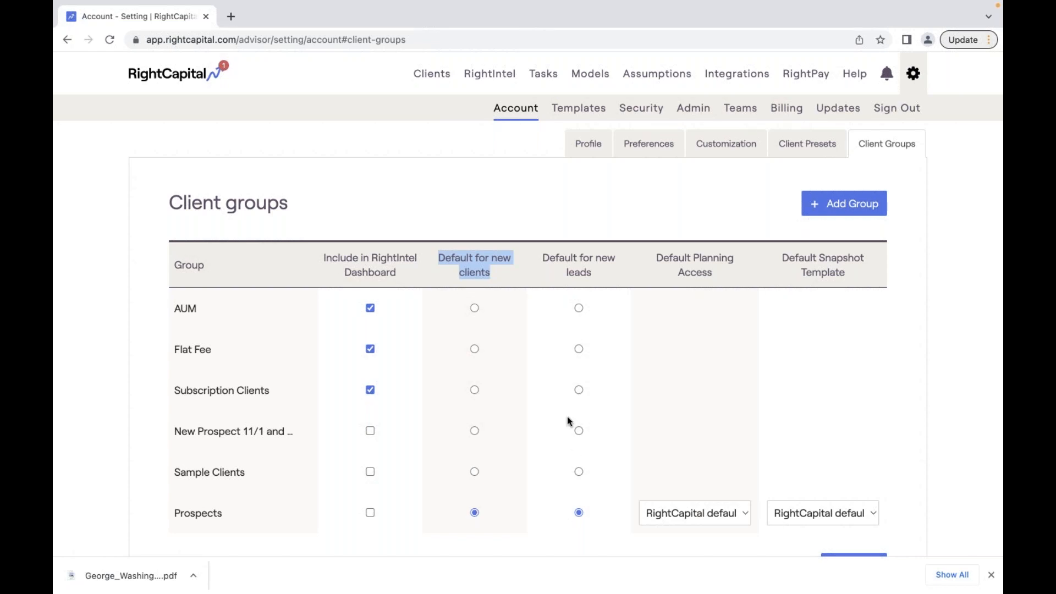
click(726, 512)
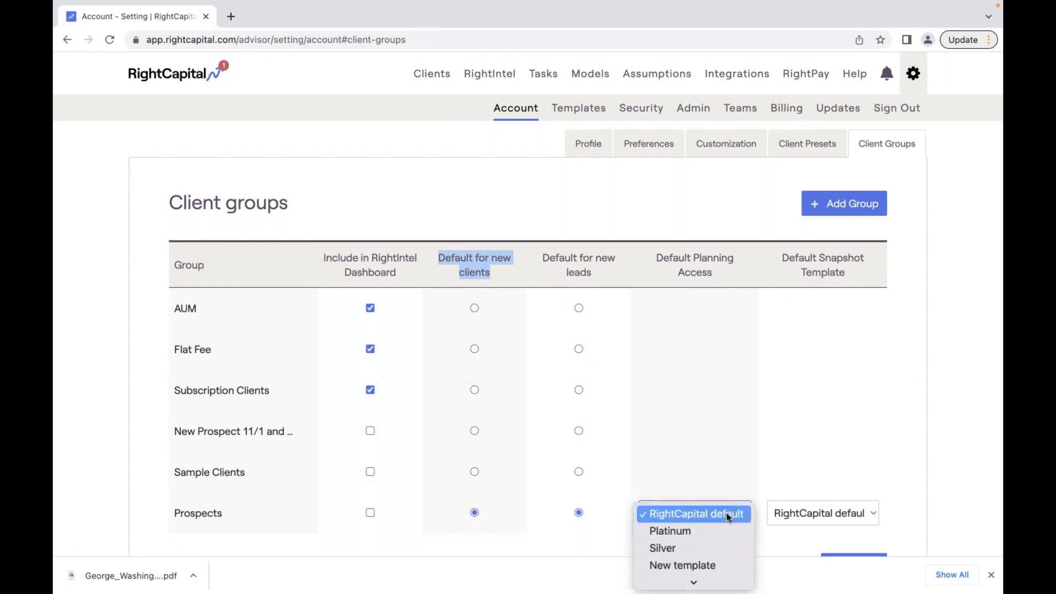
click(719, 547)
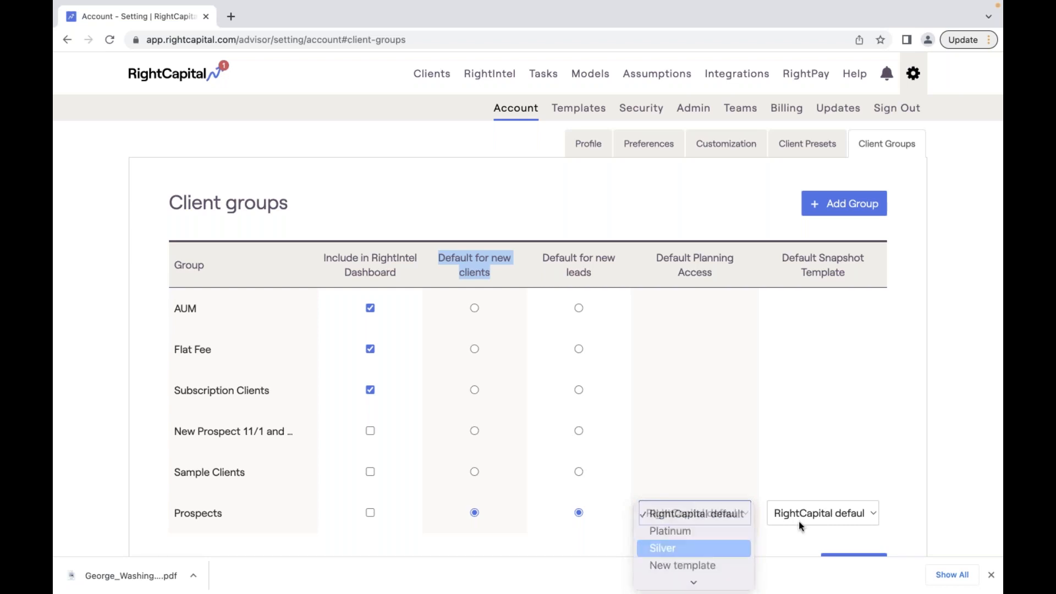
click(851, 519)
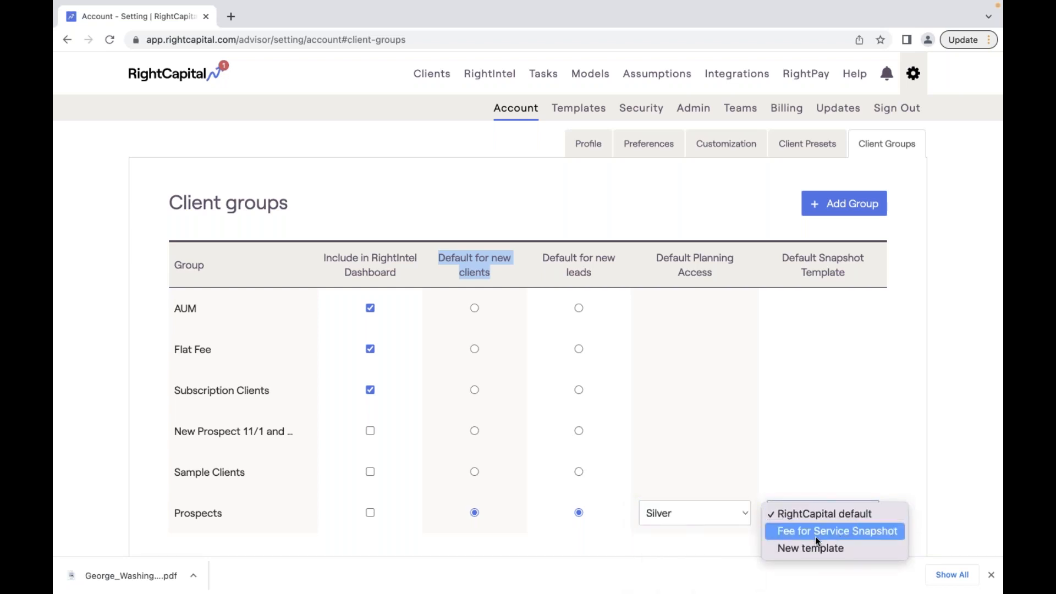
click(839, 531)
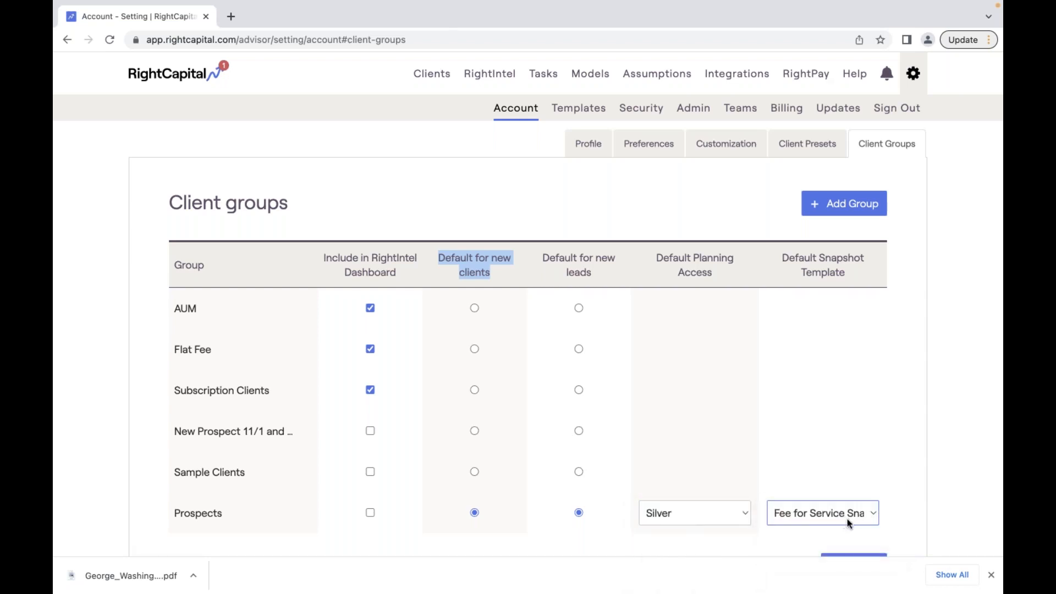
scroll(847, 519, down, 1)
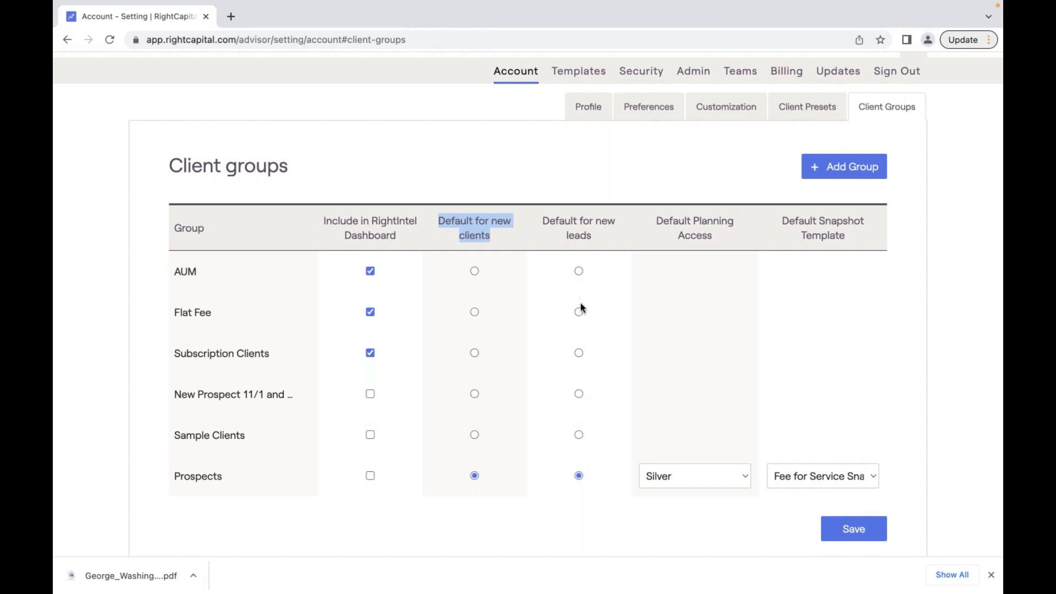
- Make New Prospect 11/1 and after the default for new leads, with Platinum access and RightCapital default template
click(578, 395)
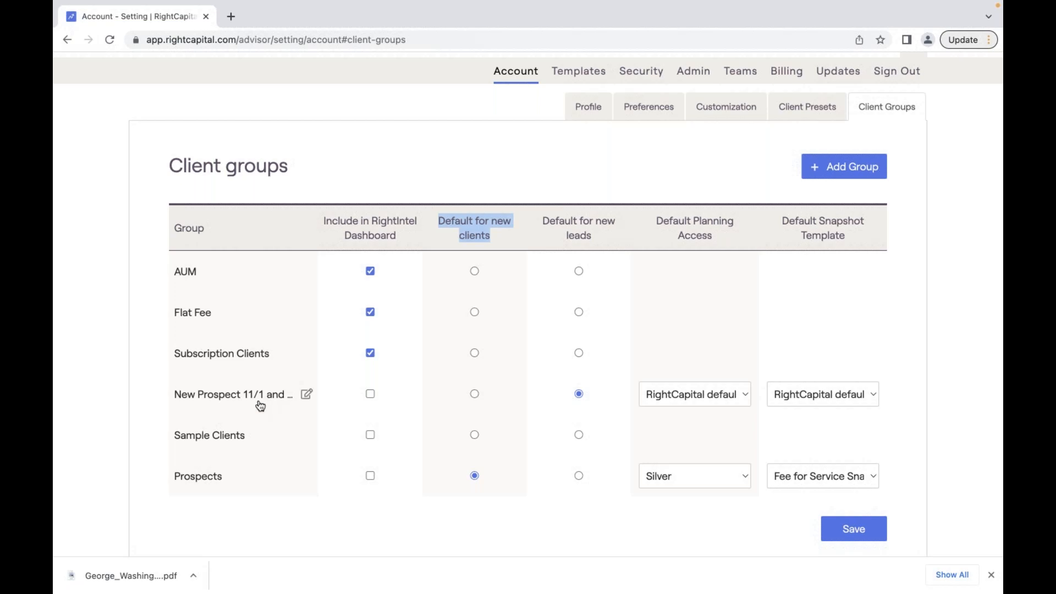
triple_click(722, 237)
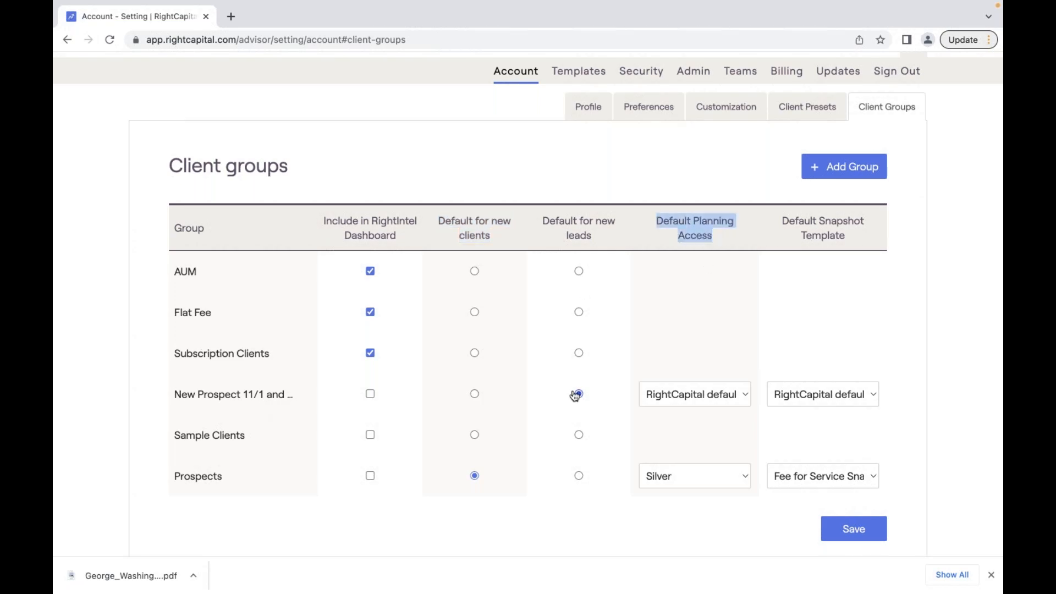
click(708, 394)
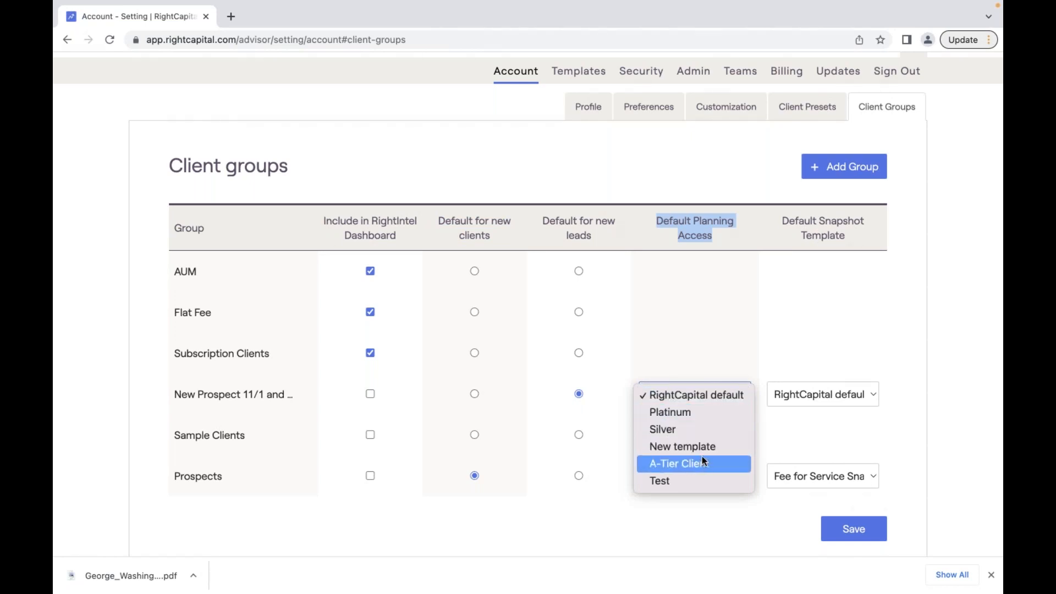
click(724, 414)
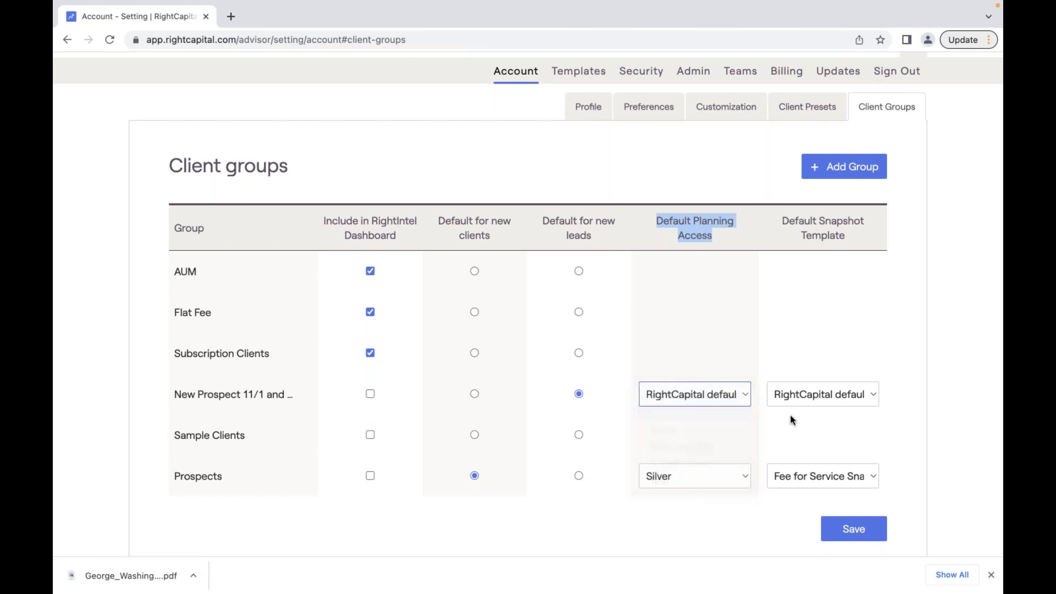
click(819, 397)
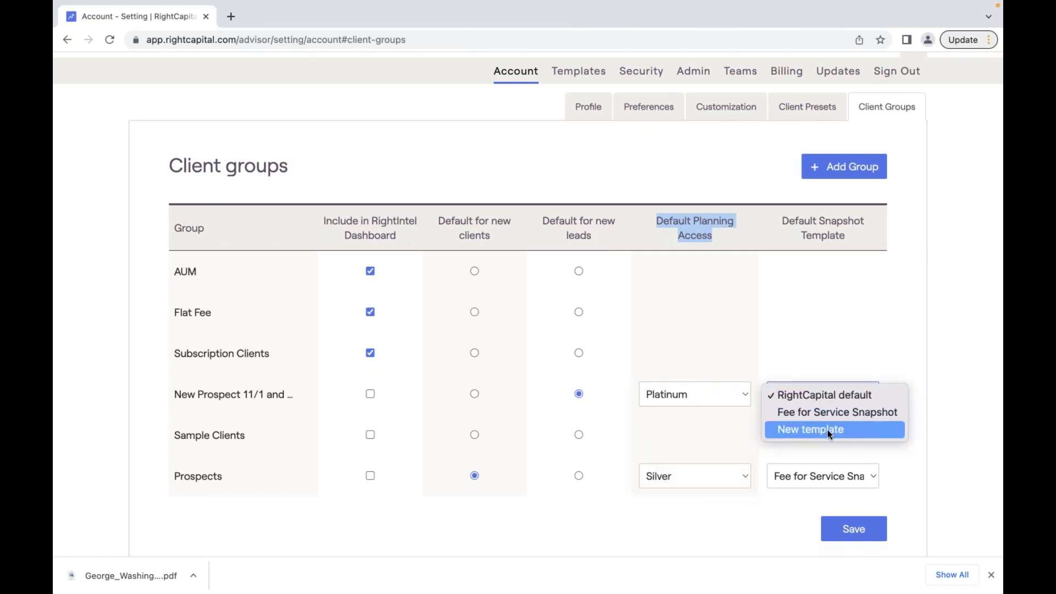
click(833, 387)
scroll(820, 392, up, 1)
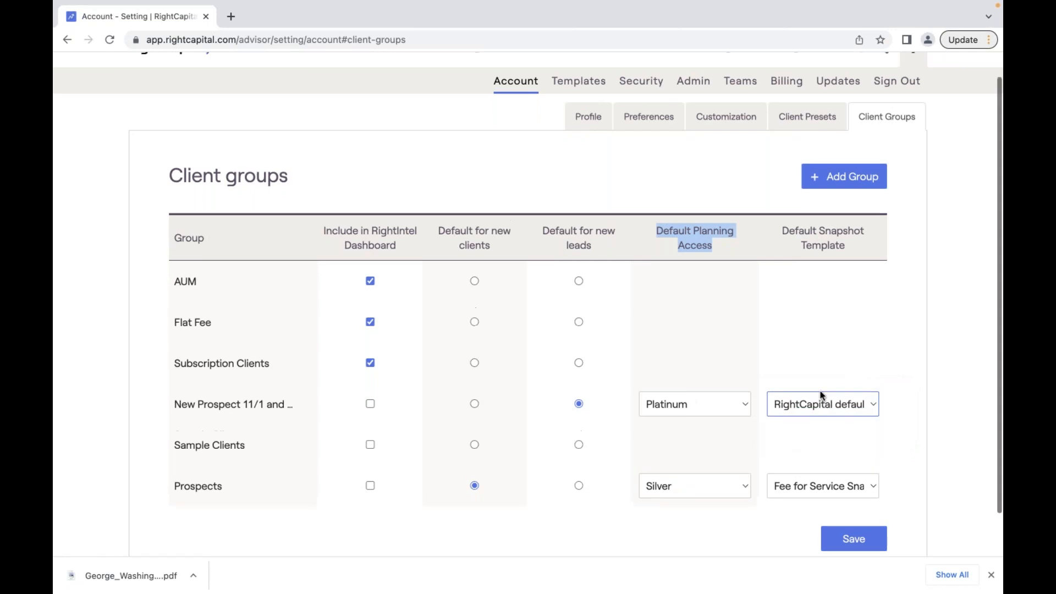
click(681, 199)
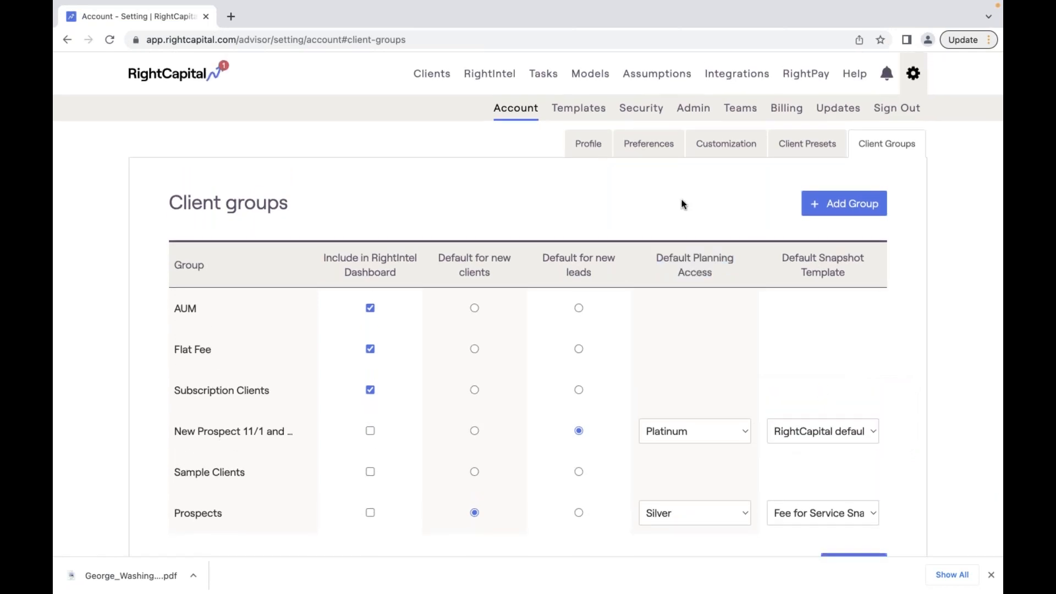
click(448, 84)
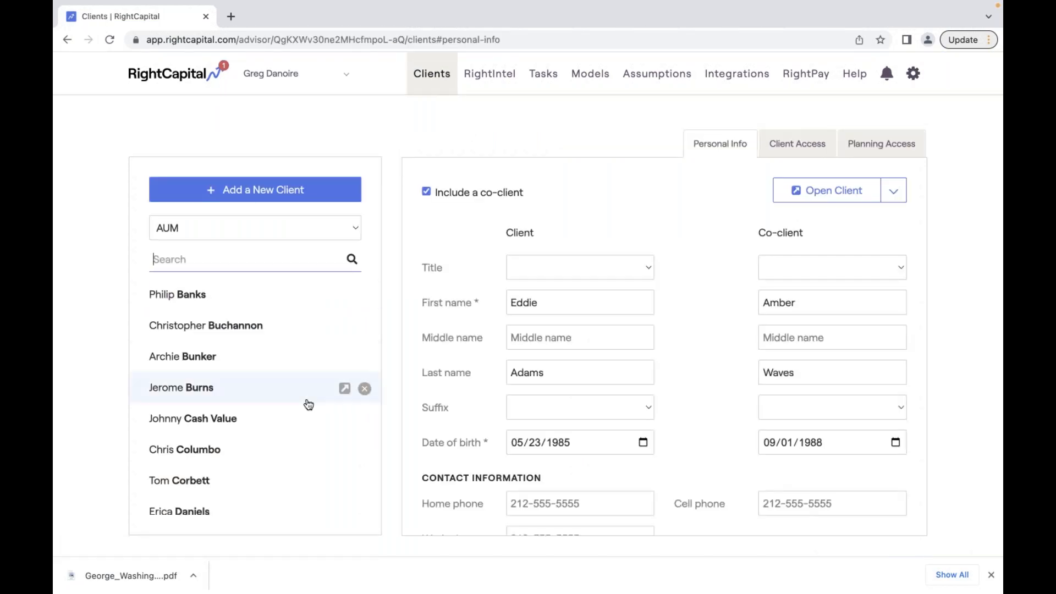
- Change the client list group filter from AUM to all clients
scroll(308, 405, down, 3)
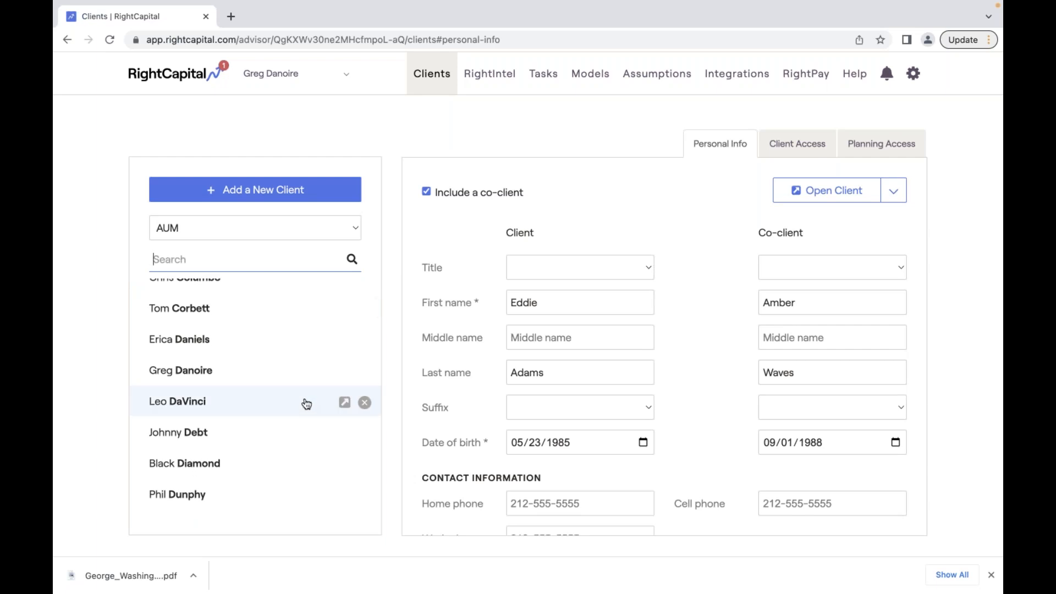
click(301, 263)
text(wa)
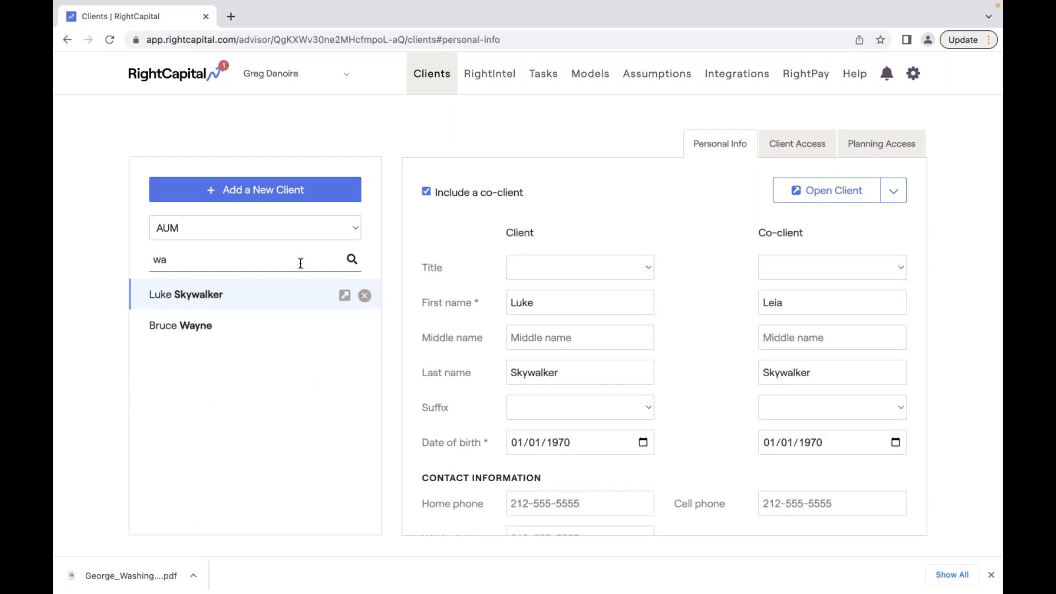
key(BackSpace)
key(BackSpace)
click(344, 228)
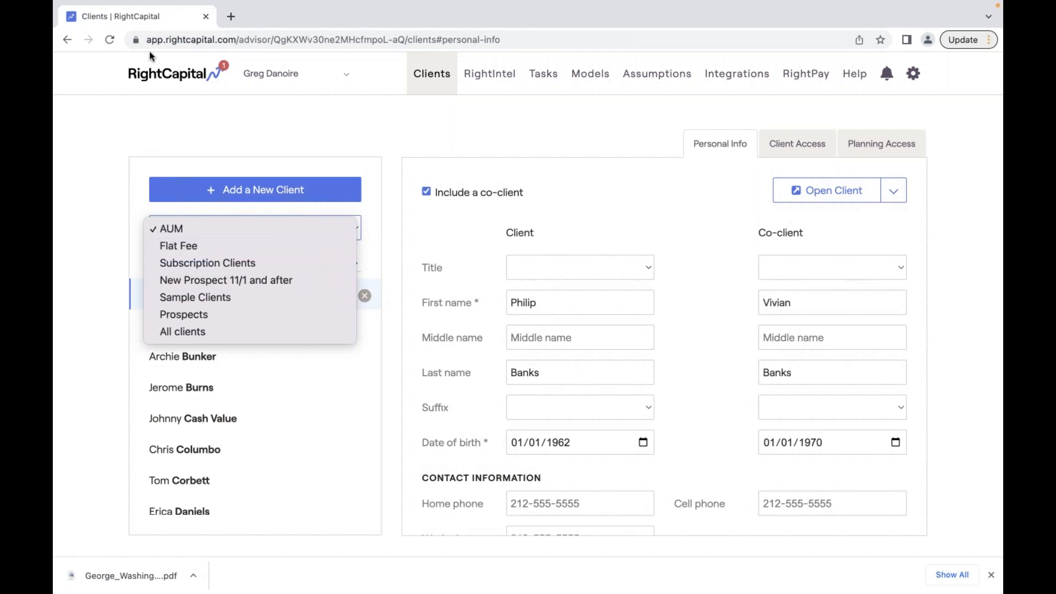
click(102, 50)
click(348, 229)
click(351, 228)
click(352, 229)
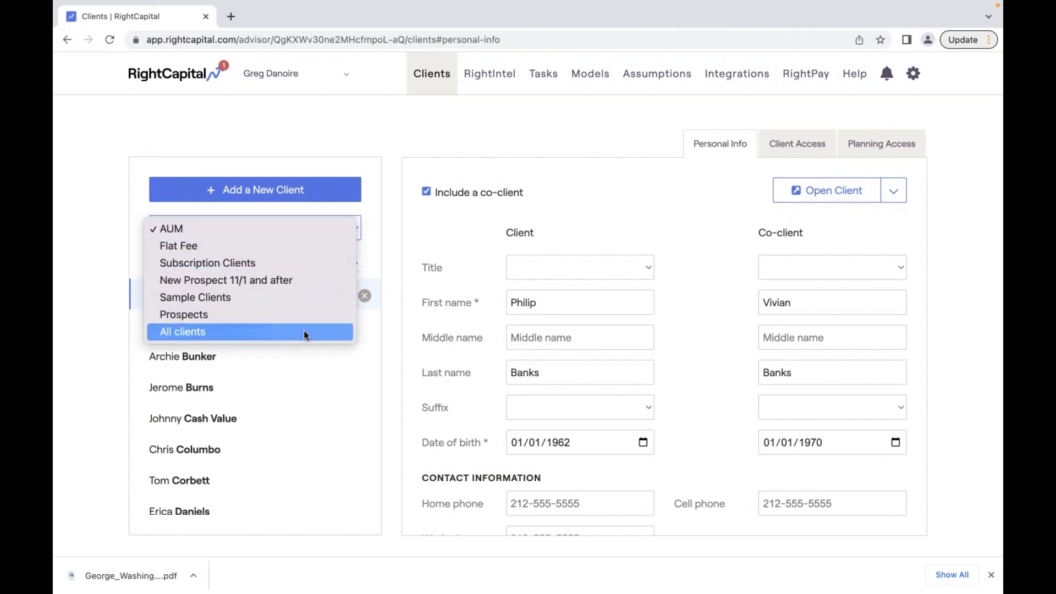
click(303, 331)
- Search the client by surname and open their Planning Access settings
click(297, 259)
text(wash)
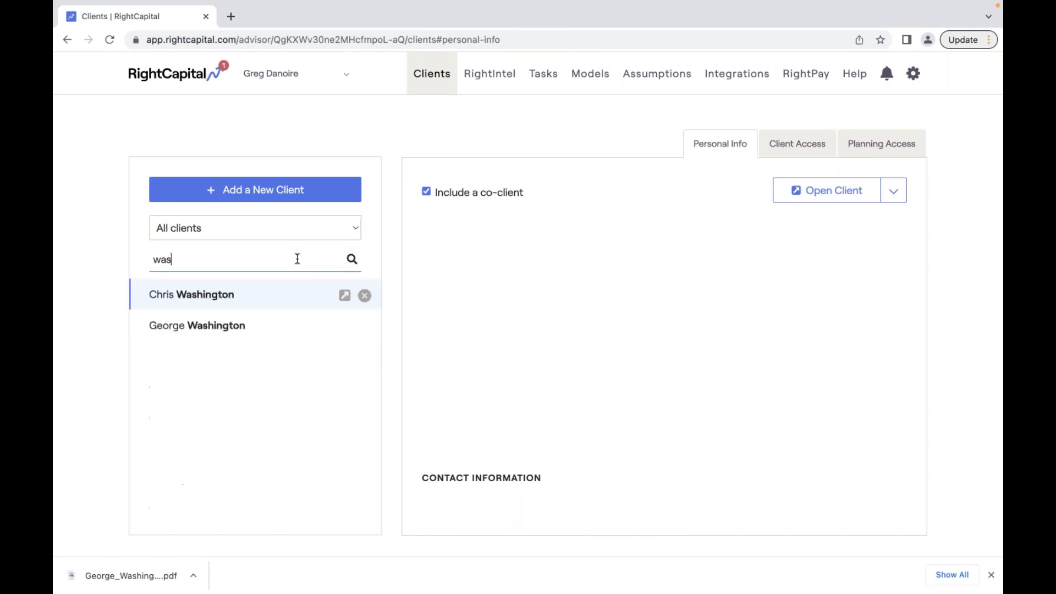
click(212, 326)
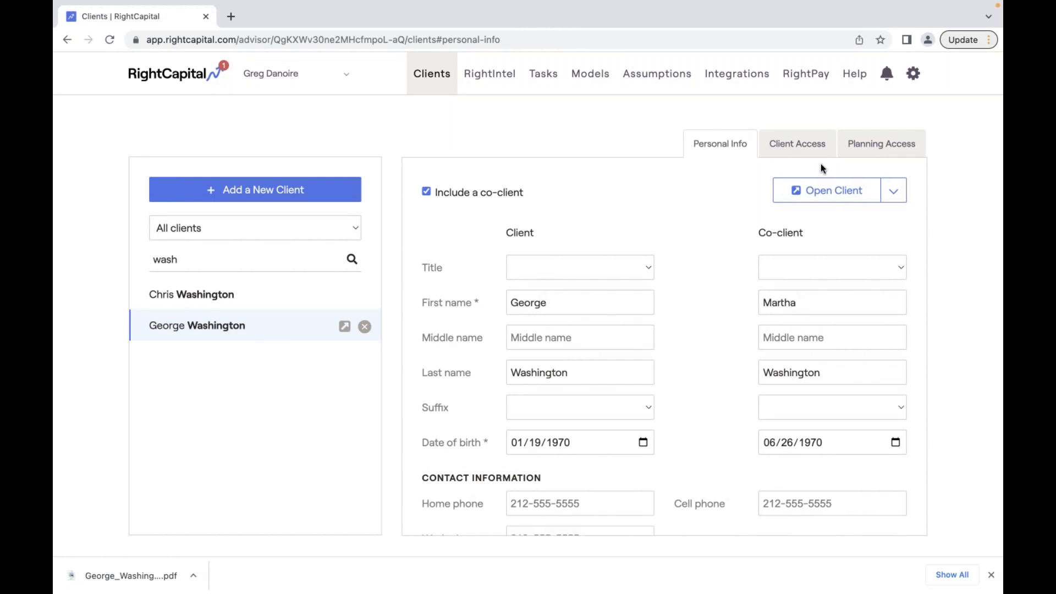
click(891, 156)
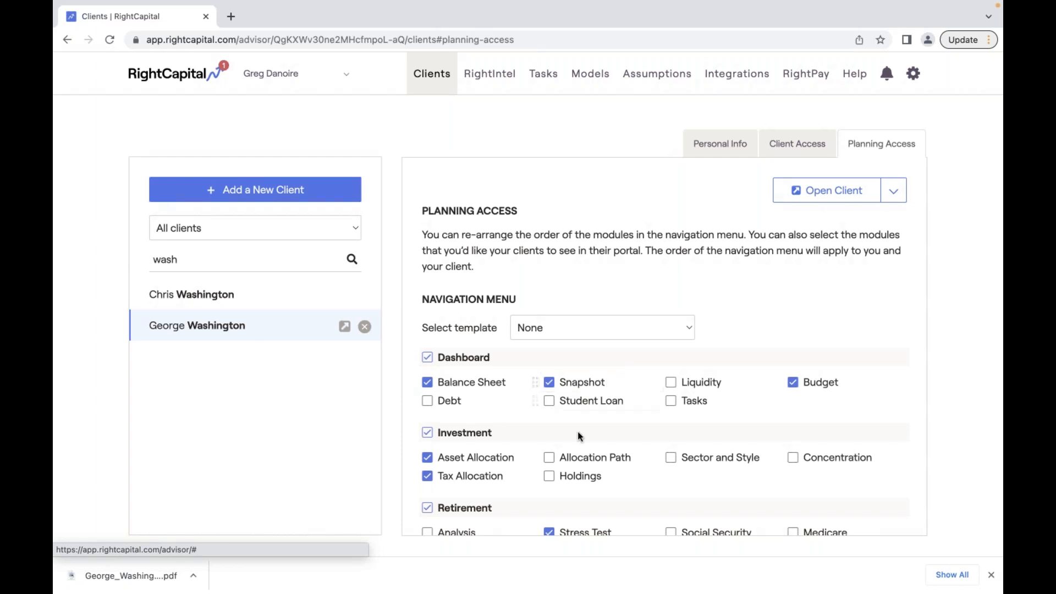
- Enable all Dashboard and Investment modules plus Retirement Analysis, then open the client in Client Access Mode
click(427, 357)
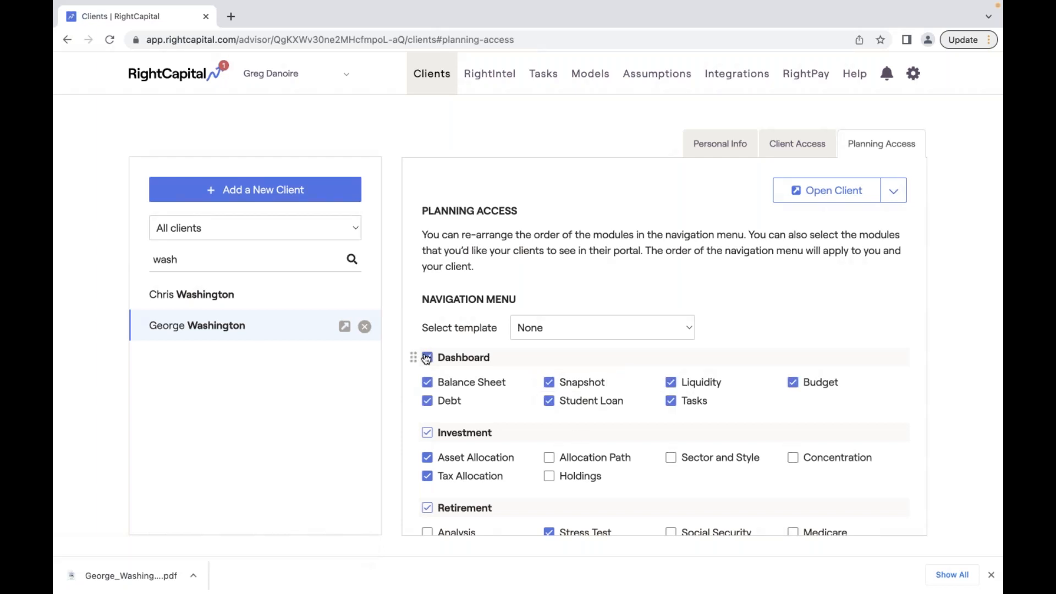
click(428, 434)
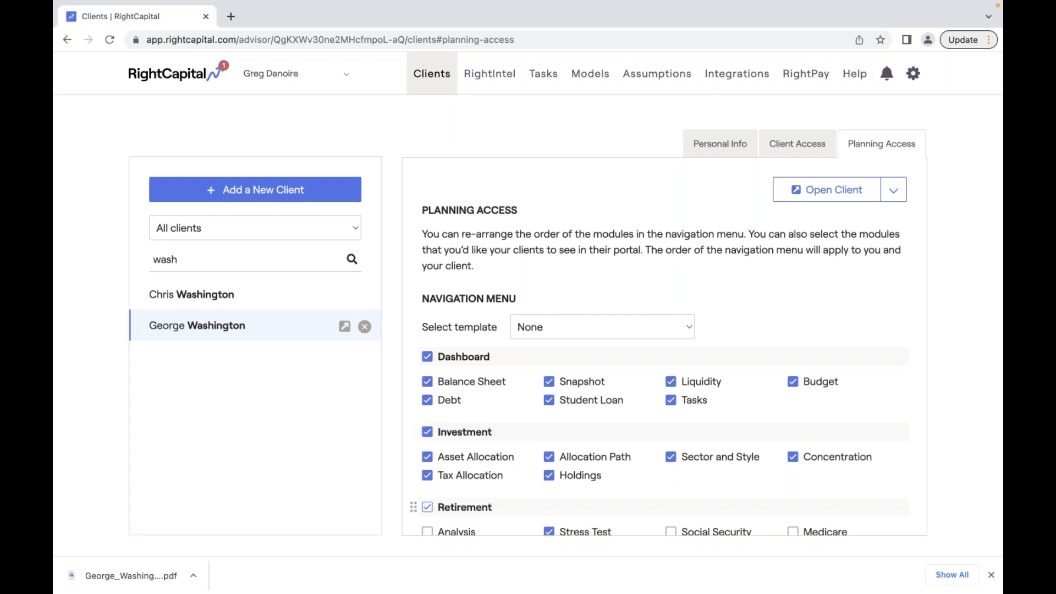
scroll(418, 494, down, 2)
scroll(428, 482, down, 2)
click(427, 437)
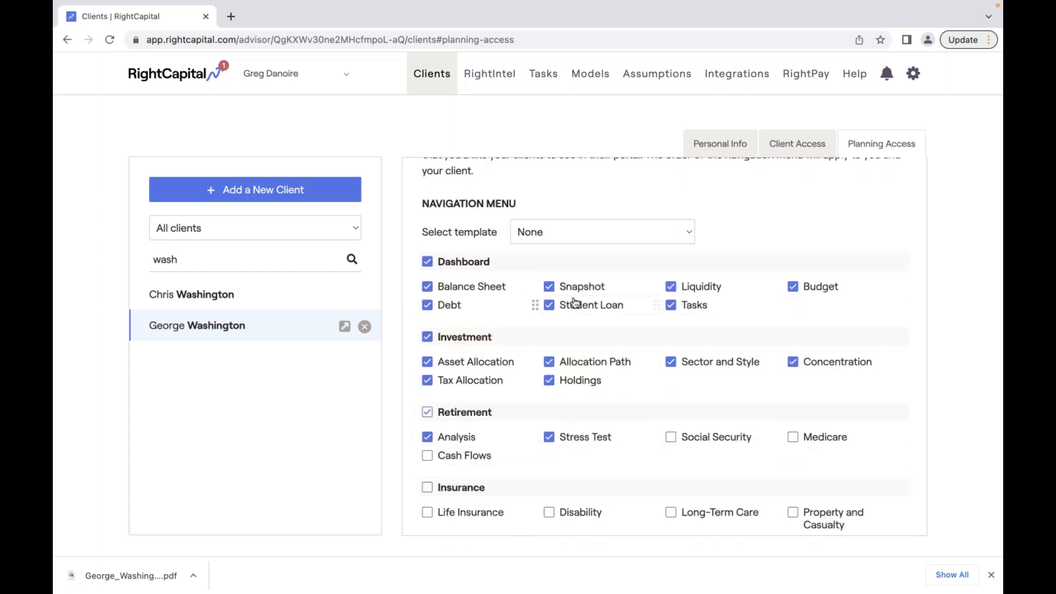
scroll(678, 267, up, 1)
scroll(679, 269, up, 3)
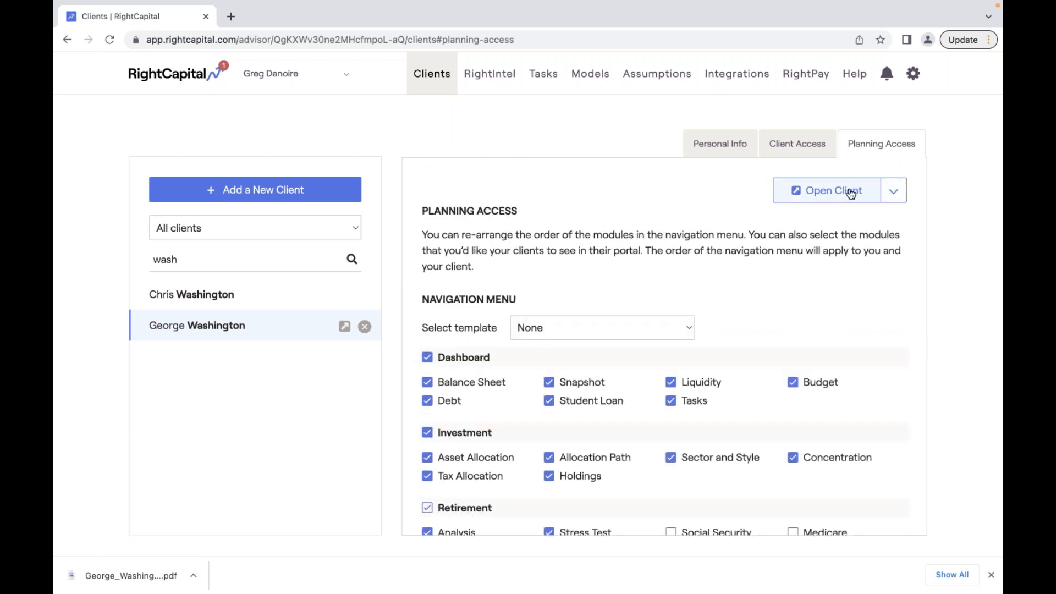
click(894, 192)
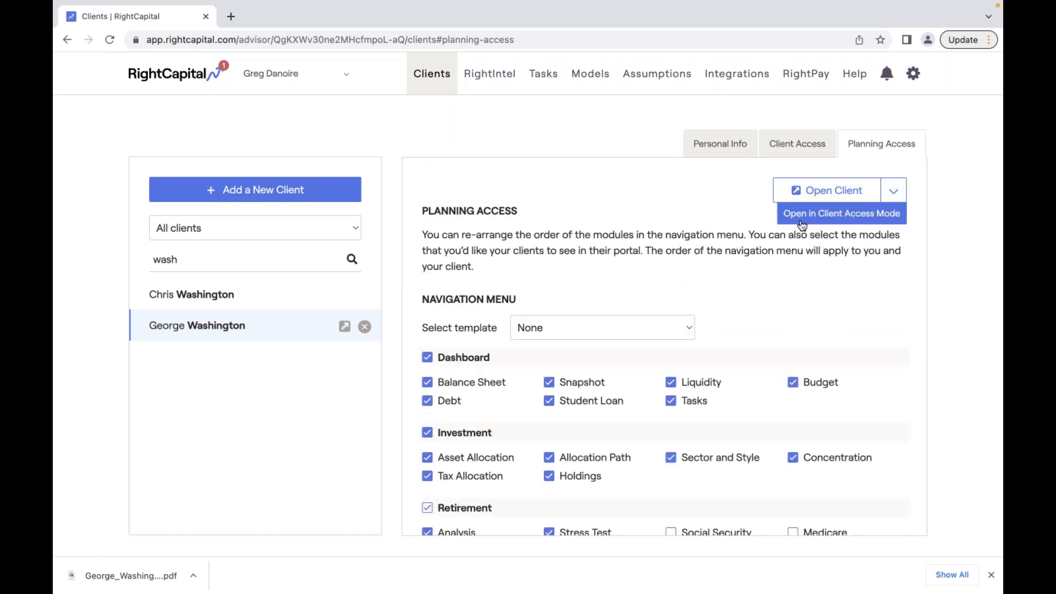
click(883, 221)
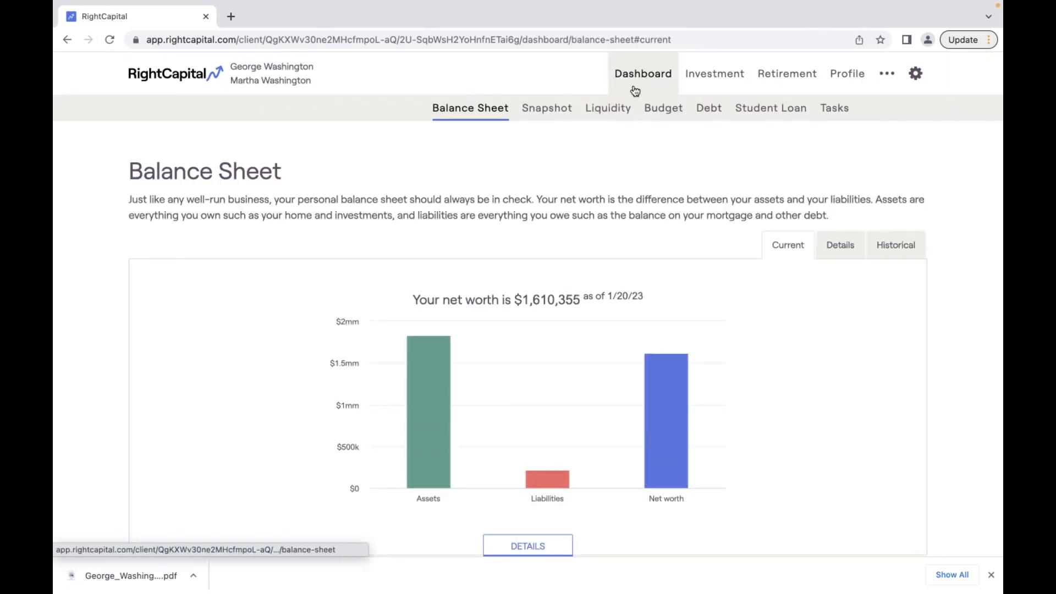
- Return to the advisor home and reopen the client's Planning Access settings via a name search
click(170, 74)
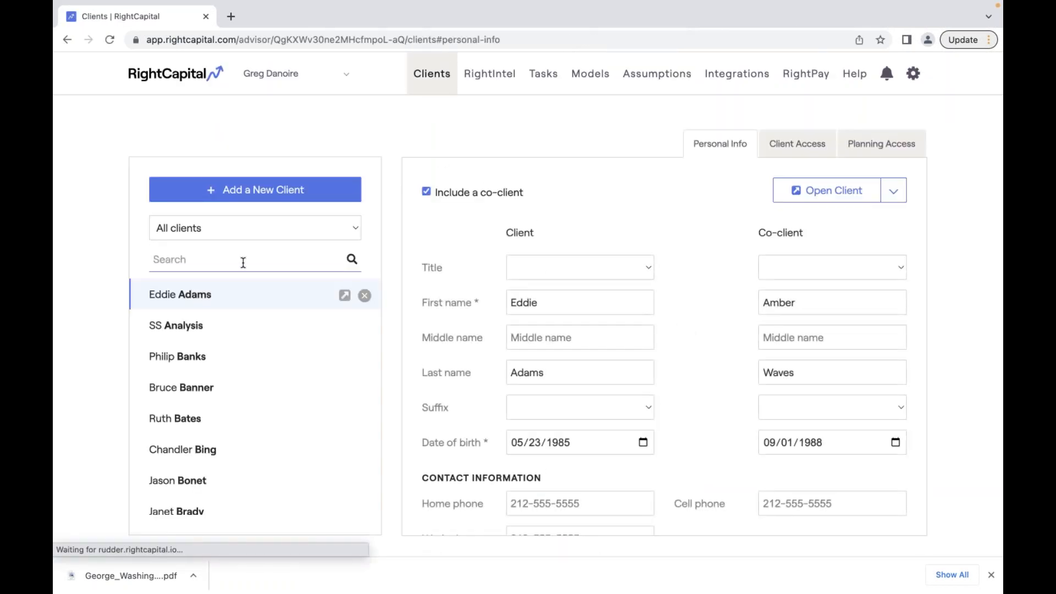
click(243, 262)
text(wash)
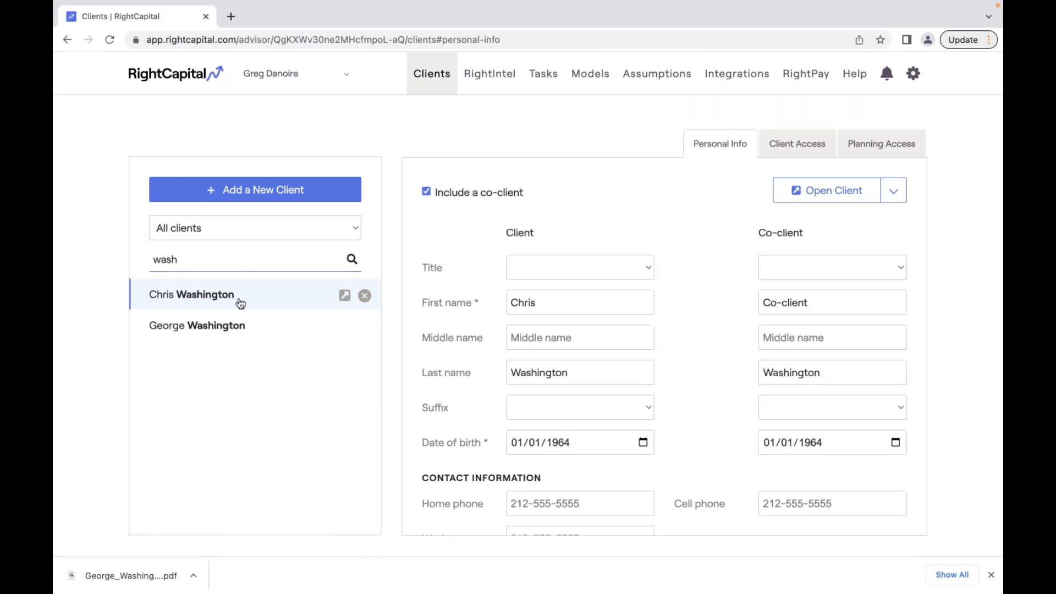
click(234, 324)
click(895, 153)
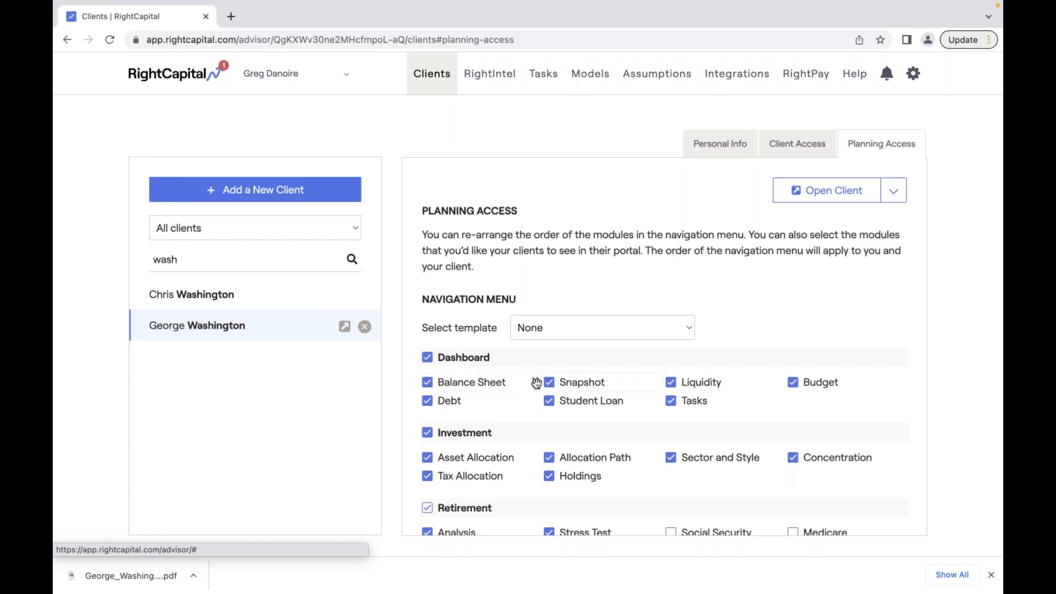
- Reorder the navigation module groups to Retirement, Investment, then Dashboard
mouse_move(535, 383)
mouse_down()
mouse_move(497, 382)
mouse_move(519, 383)
mouse_up()
drag(414, 381, 470, 384)
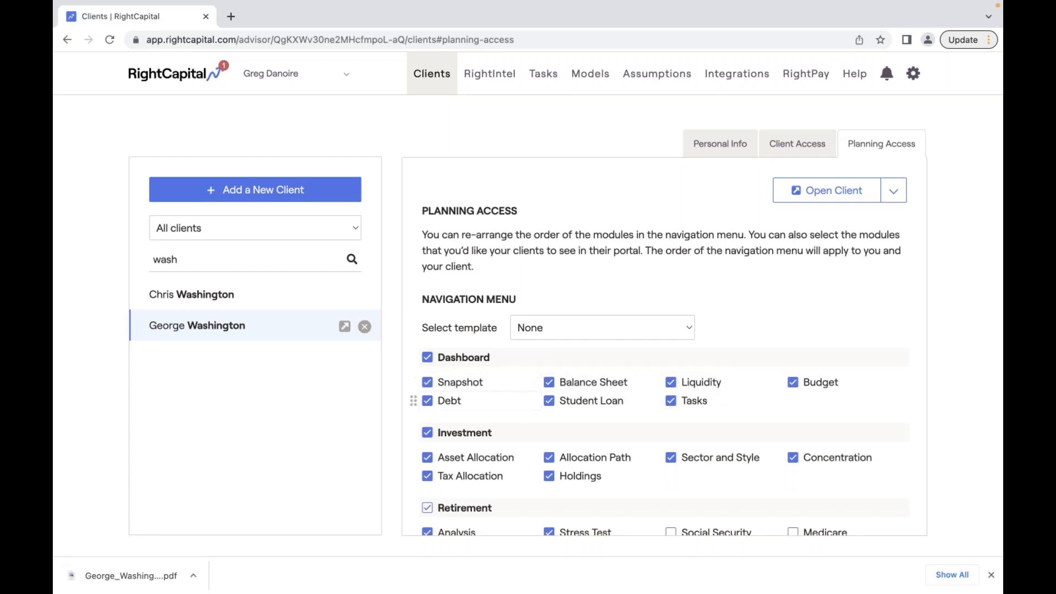
mouse_move(414, 431)
mouse_down()
mouse_move(415, 330)
mouse_move(414, 480)
mouse_move(412, 444)
mouse_up()
scroll(479, 433, down, 2)
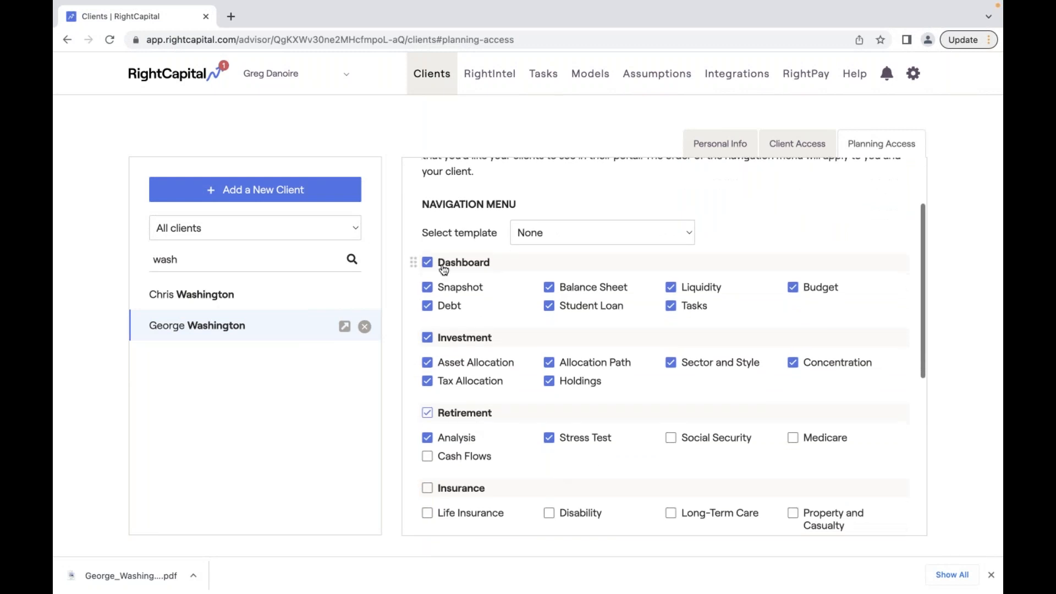
drag(414, 285, 434, 252)
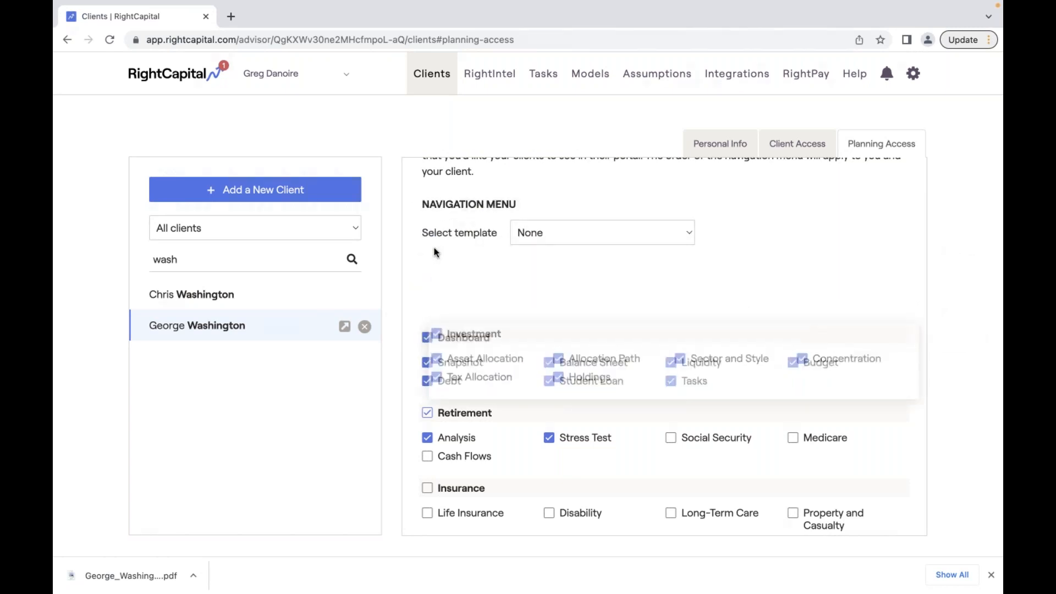
drag(424, 377, 414, 228)
drag(424, 304, 414, 225)
drag(418, 379, 418, 419)
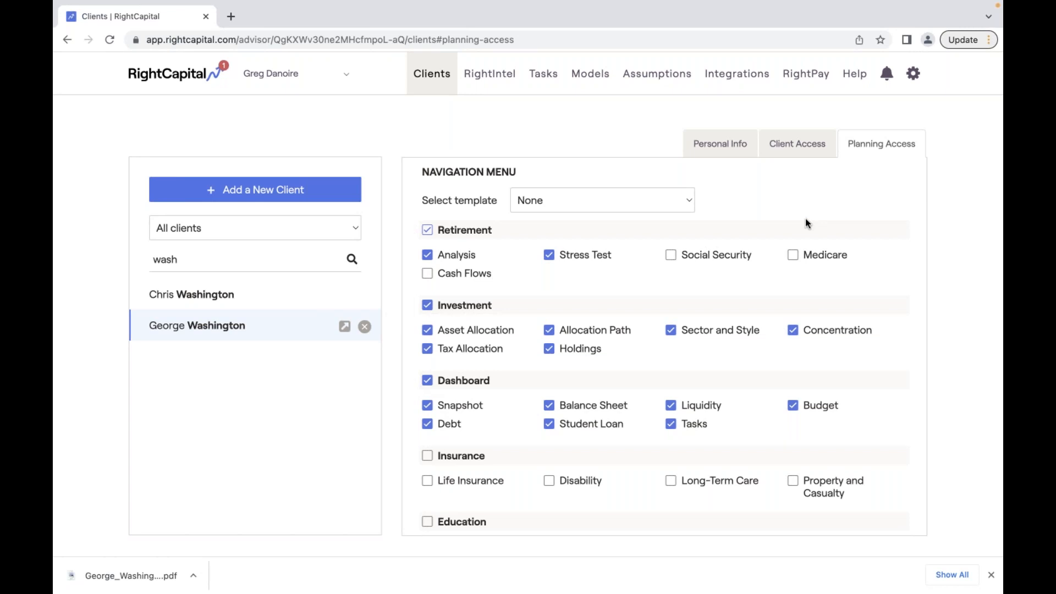
- Save the new module order and open the client's view
scroll(805, 219, up, 1)
scroll(805, 219, down, 6)
click(869, 505)
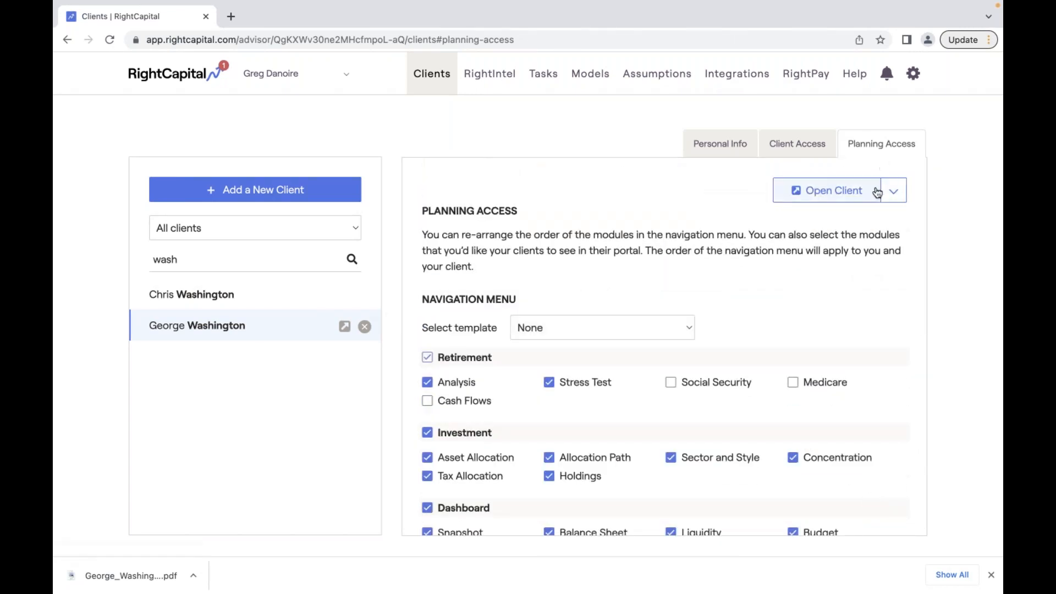
click(819, 192)
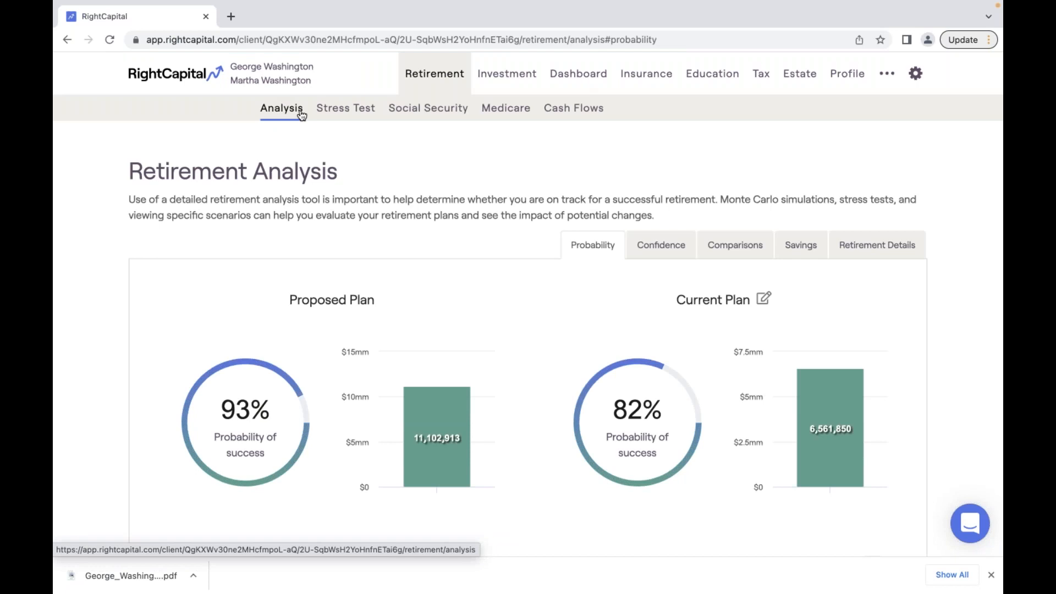
- Find the client again with a 'was' search and reopen their Planning Access settings
click(166, 73)
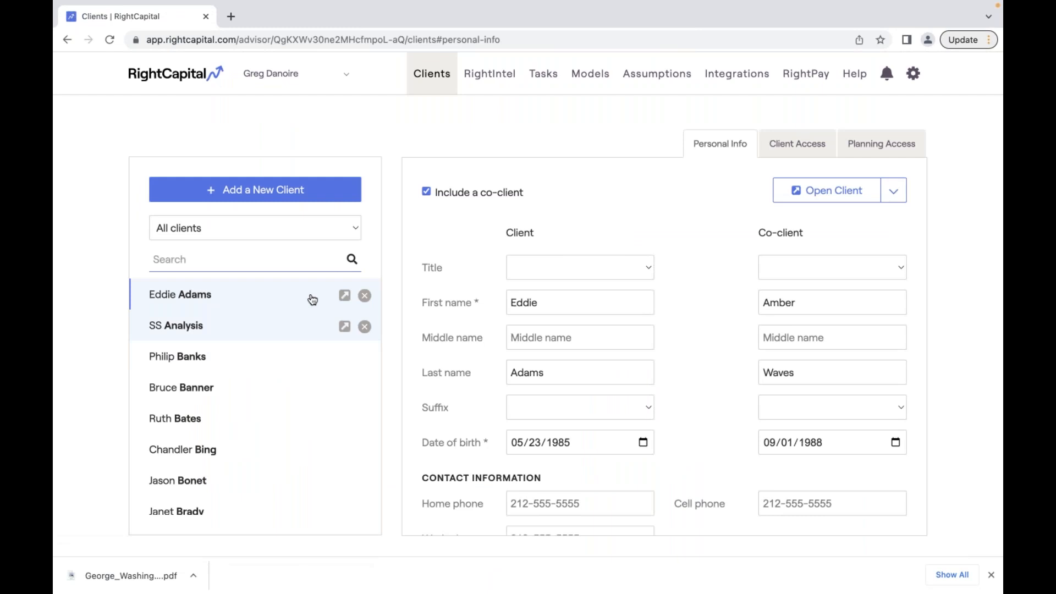
click(295, 263)
text(esd)
key(BackSpace)
key(BackSpace)
key(BackSpace)
text(was)
click(296, 333)
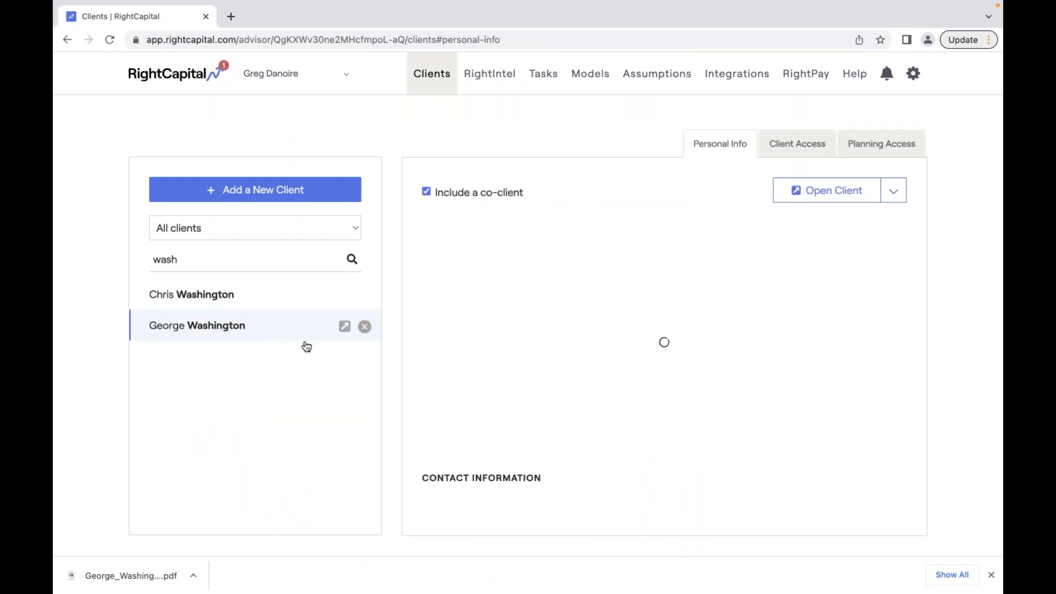
click(344, 325)
click(152, 82)
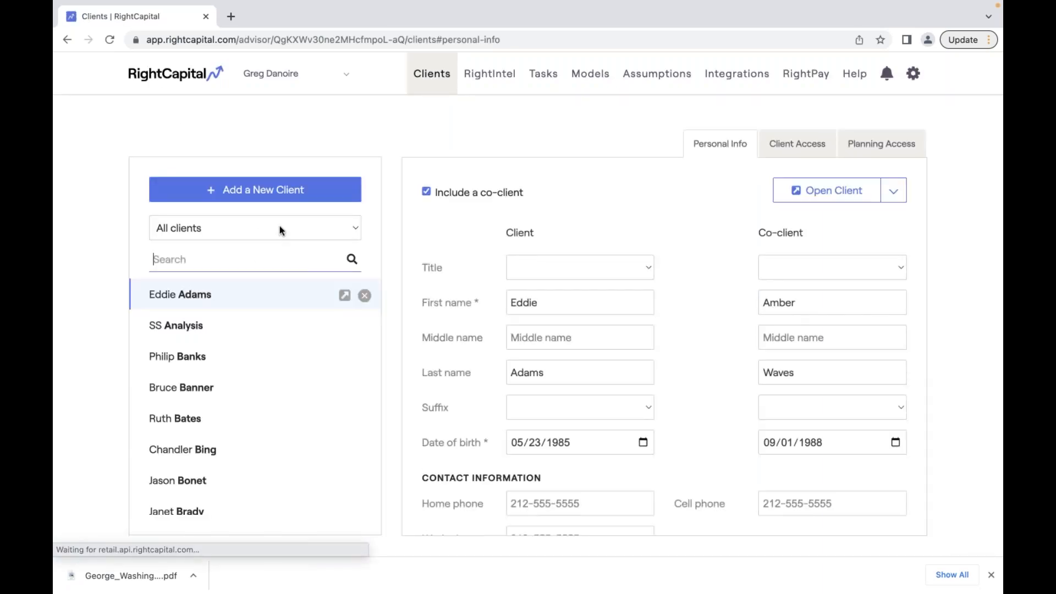
text(was)
click(286, 326)
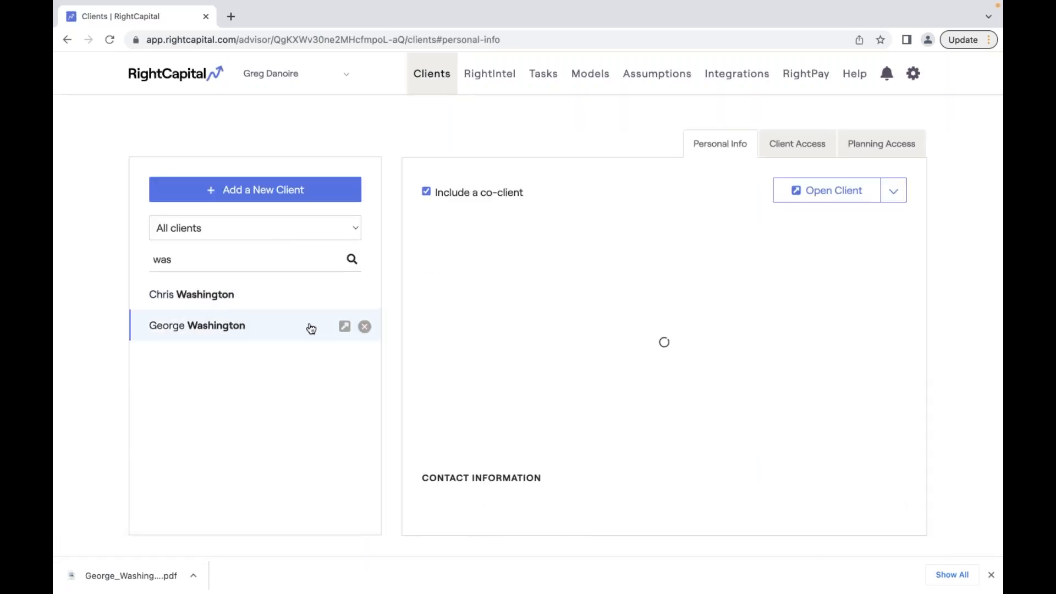
click(896, 146)
- Move Dashboard to the top, Investment next, and put Balance Sheet ahead of Snapshot
mouse_move(415, 506)
drag(413, 506, 416, 378)
scroll(417, 378, down, 3)
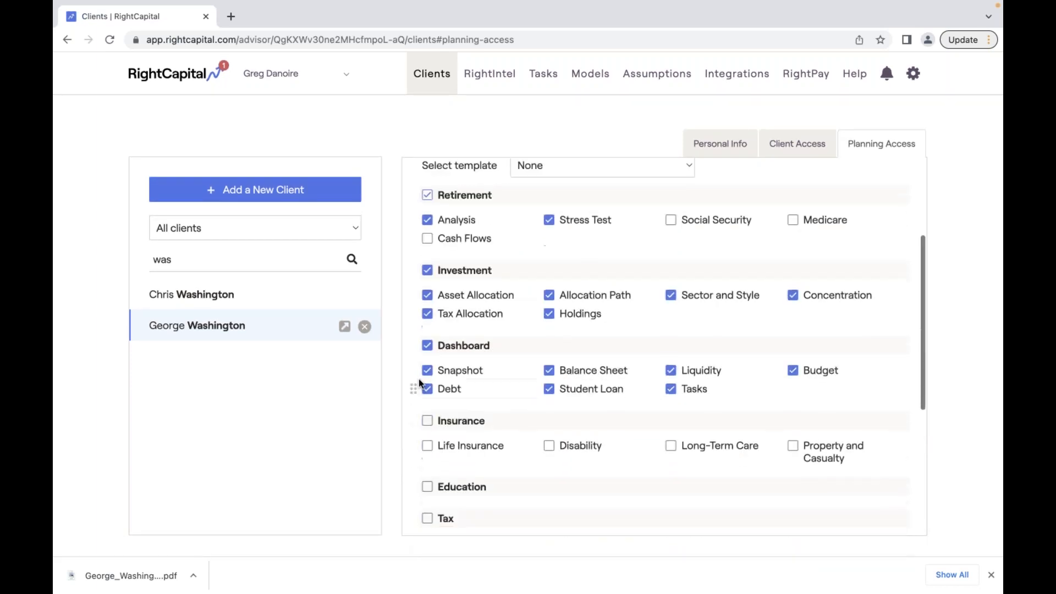
drag(413, 270, 430, 360)
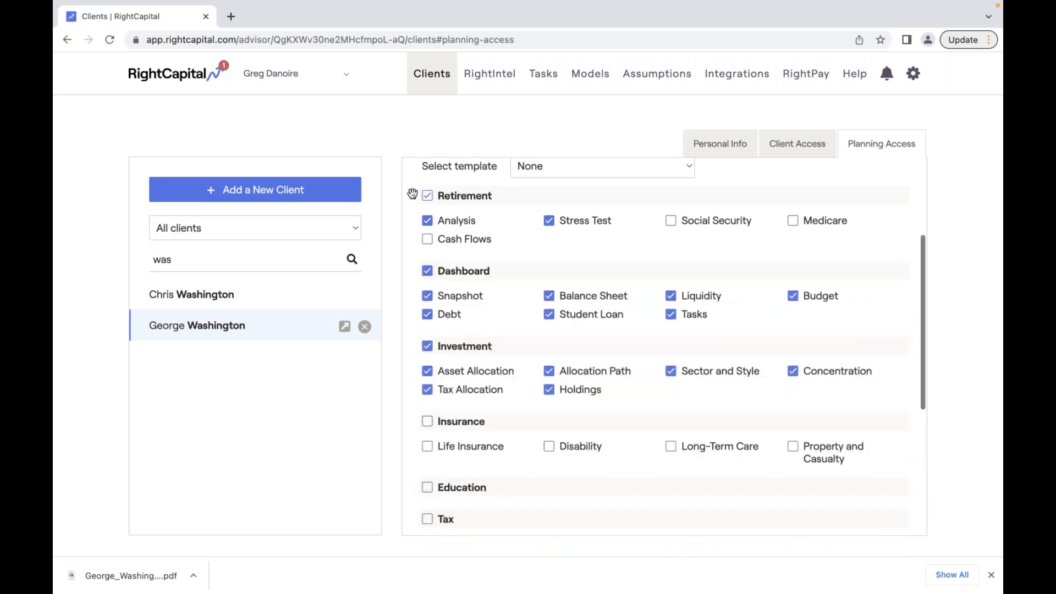
drag(413, 196, 432, 382)
drag(414, 220, 501, 219)
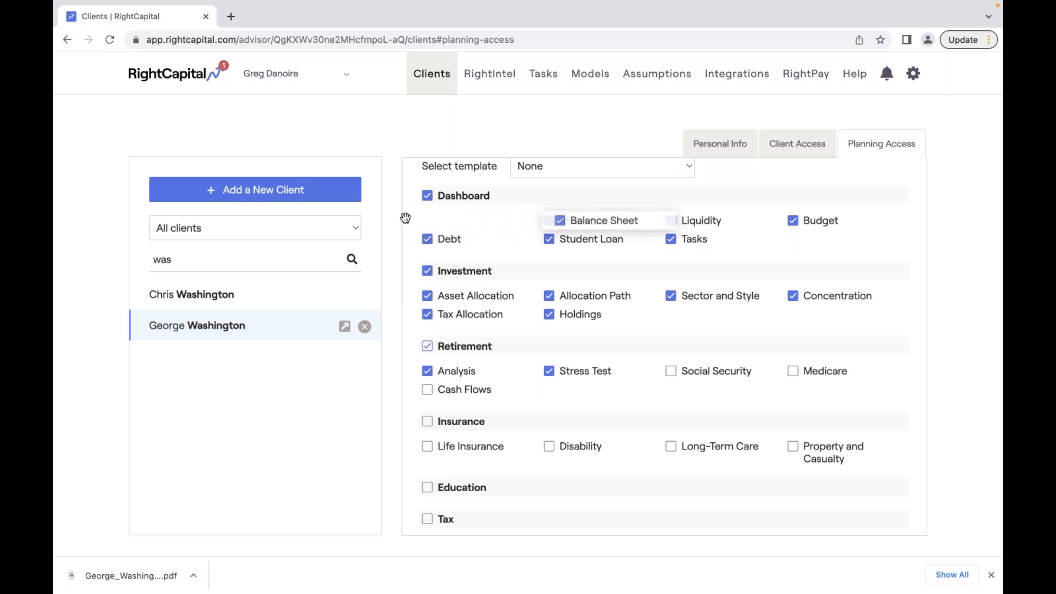
drag(415, 218, 606, 226)
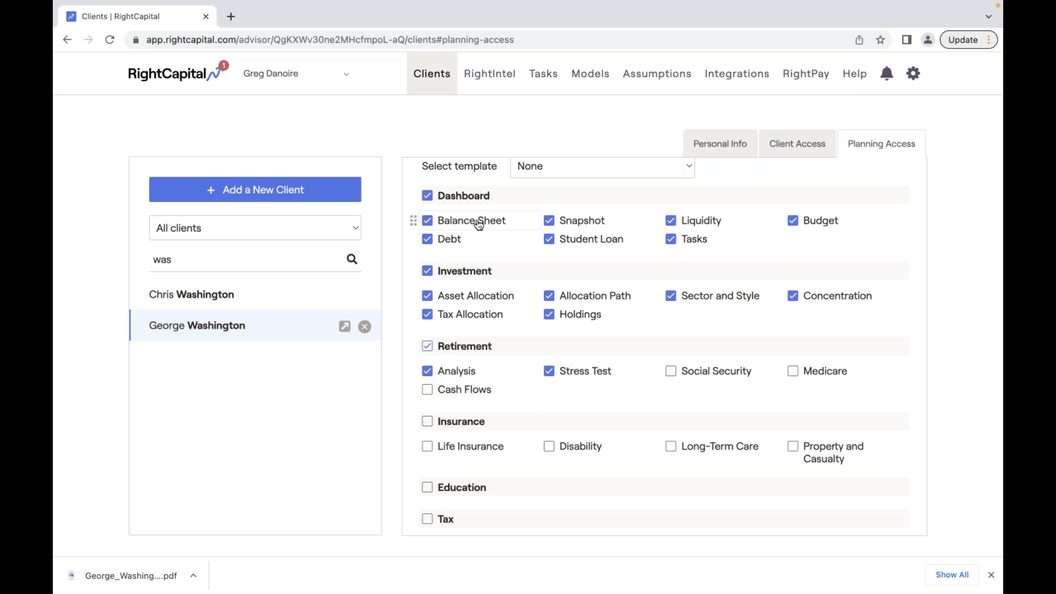
- Open the client's own planning view from the top of Planning Access
scroll(478, 224, down, 5)
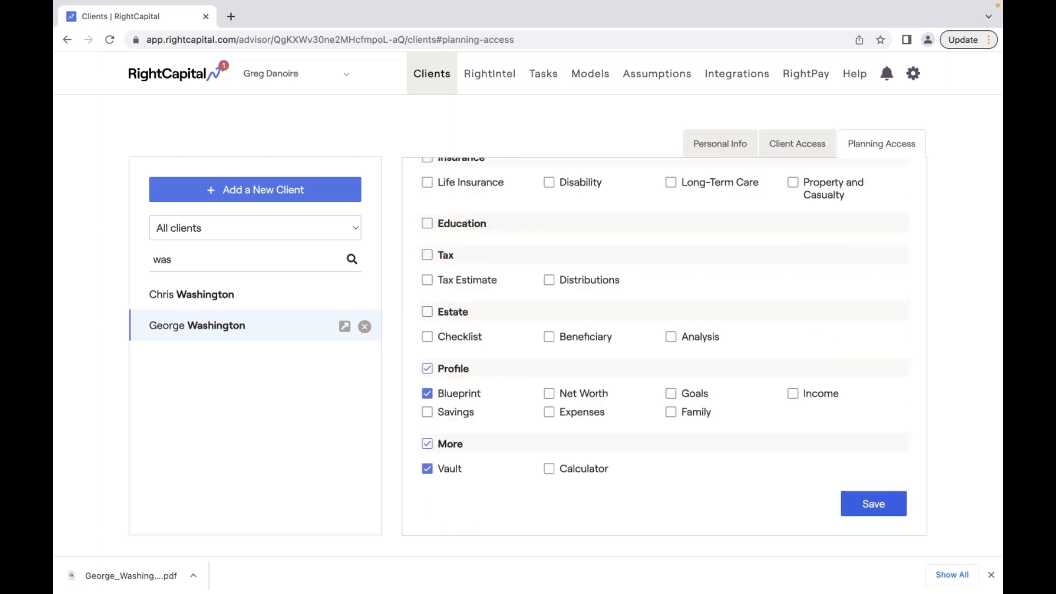
scroll(665, 346, up, 7)
scroll(471, 350, up, 1)
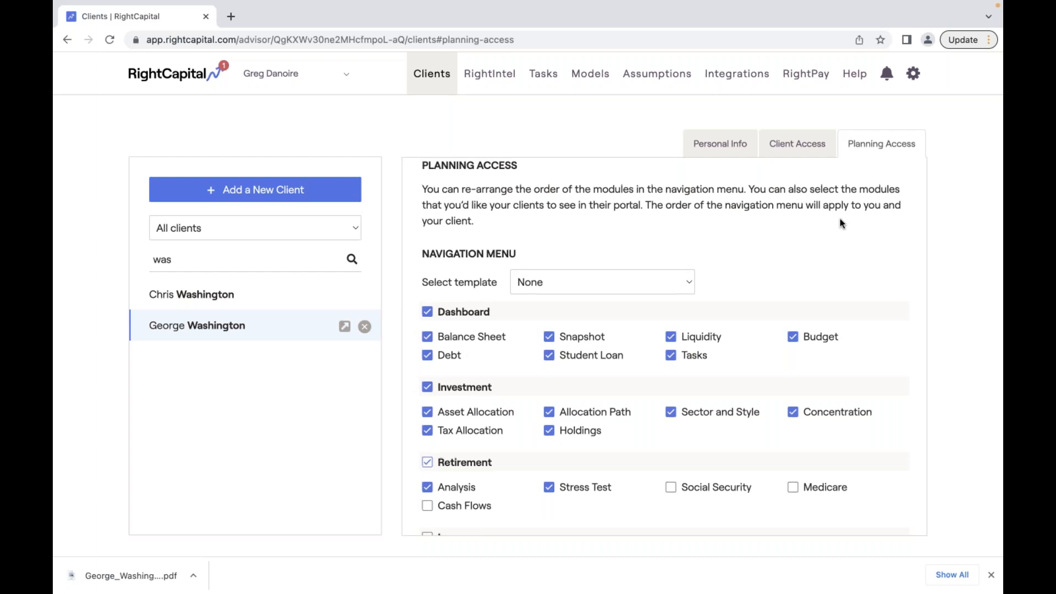
scroll(839, 219, up, 2)
click(849, 197)
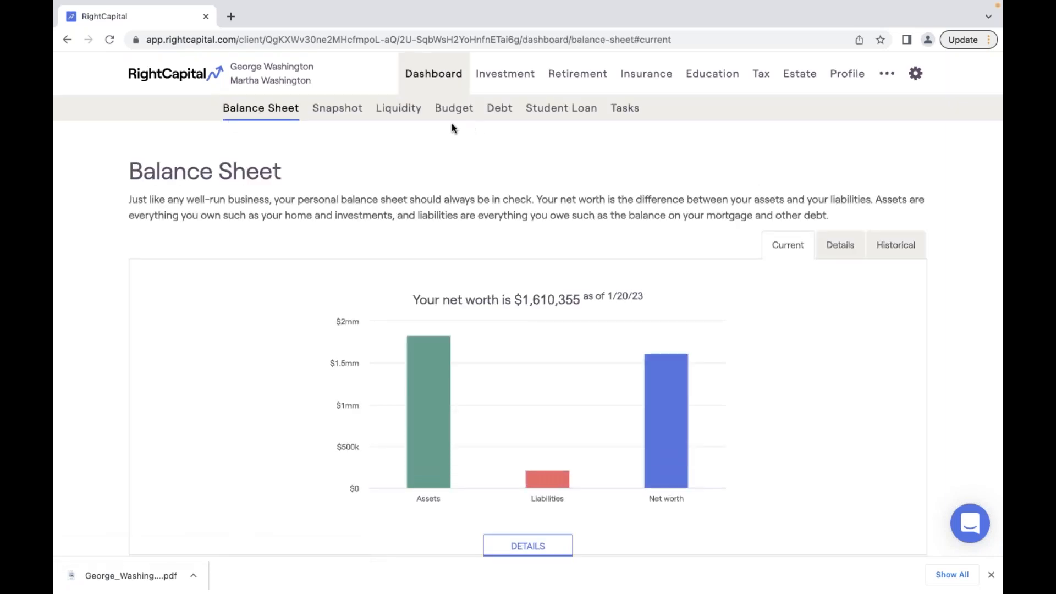
- Visit the Snapshot page, then open the Report builder from the ••• menu
click(359, 110)
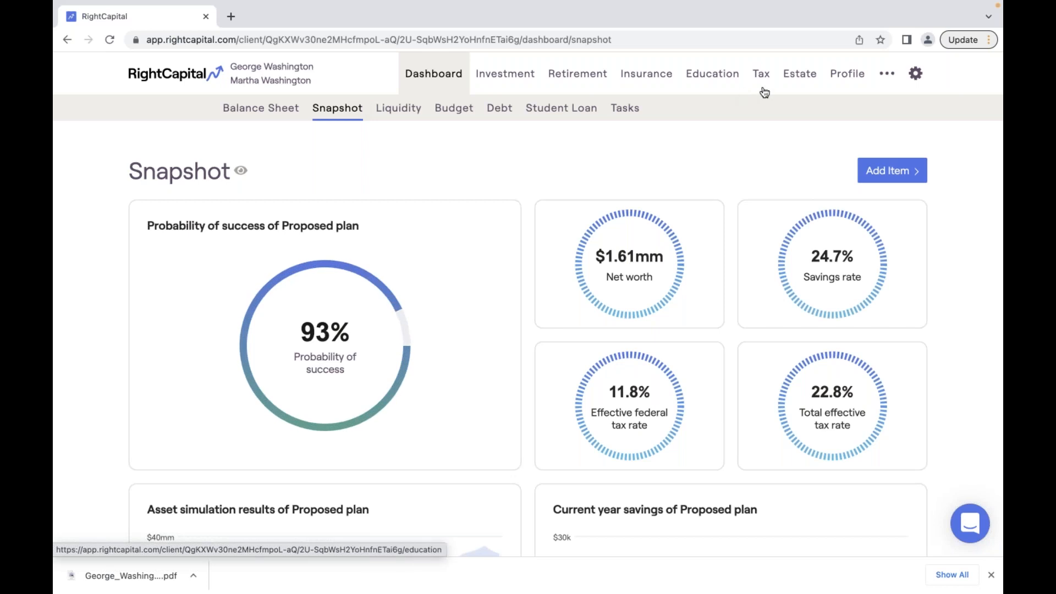
click(902, 80)
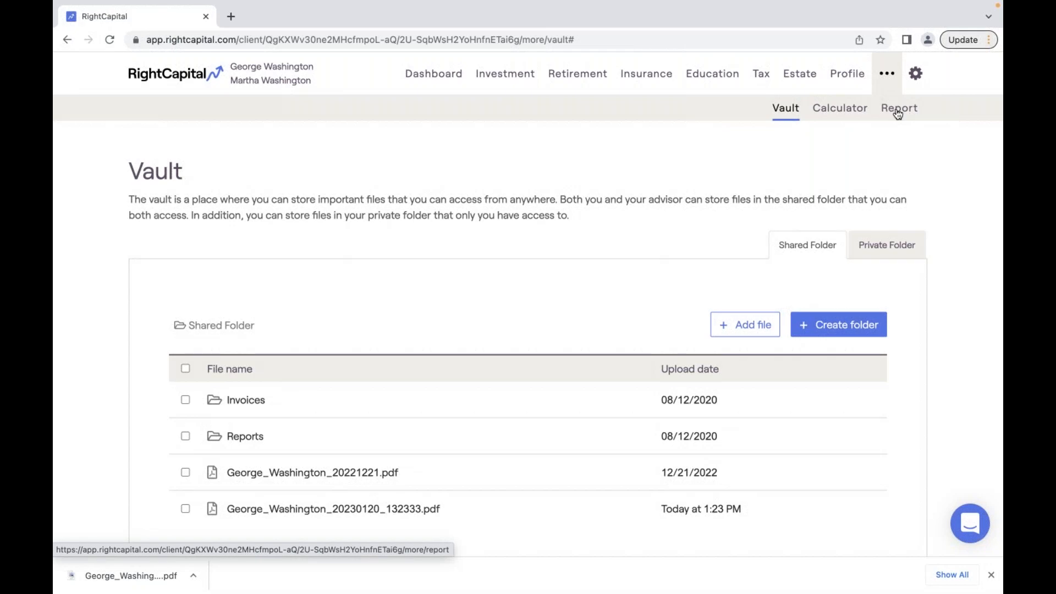
click(897, 110)
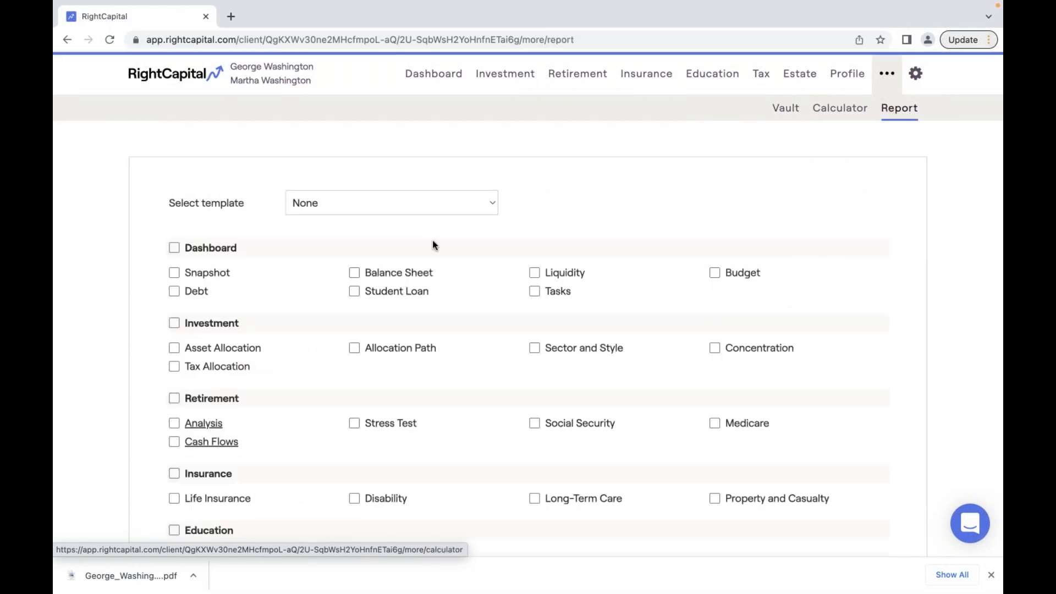
- Include Balance Sheet then Snapshot in the report, move Dashboard below Investment, and view the Snapshot dashboard
drag(159, 272, 363, 273)
click(174, 273)
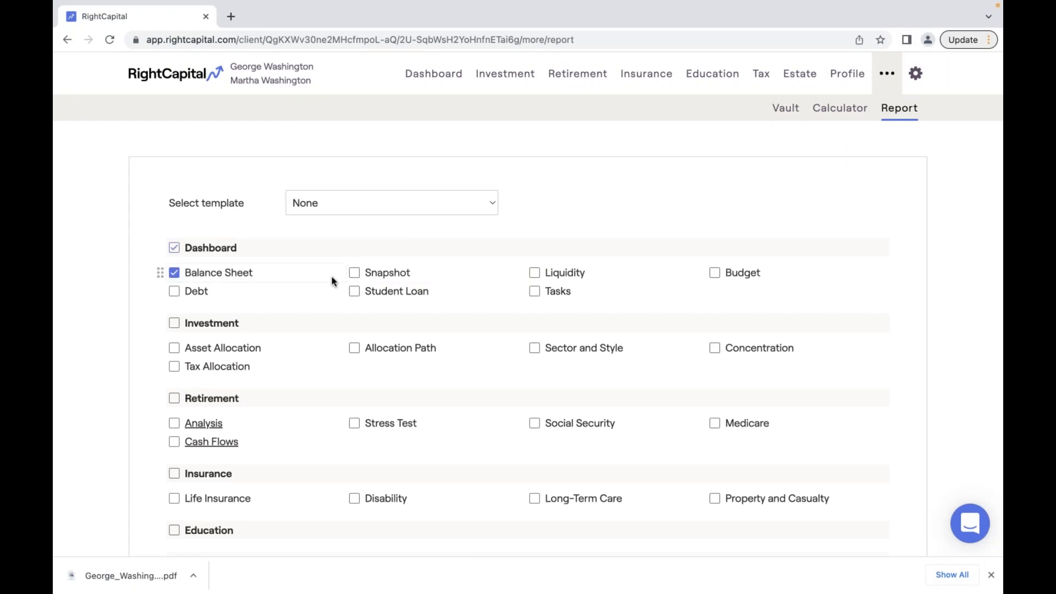
click(356, 275)
drag(194, 251, 198, 380)
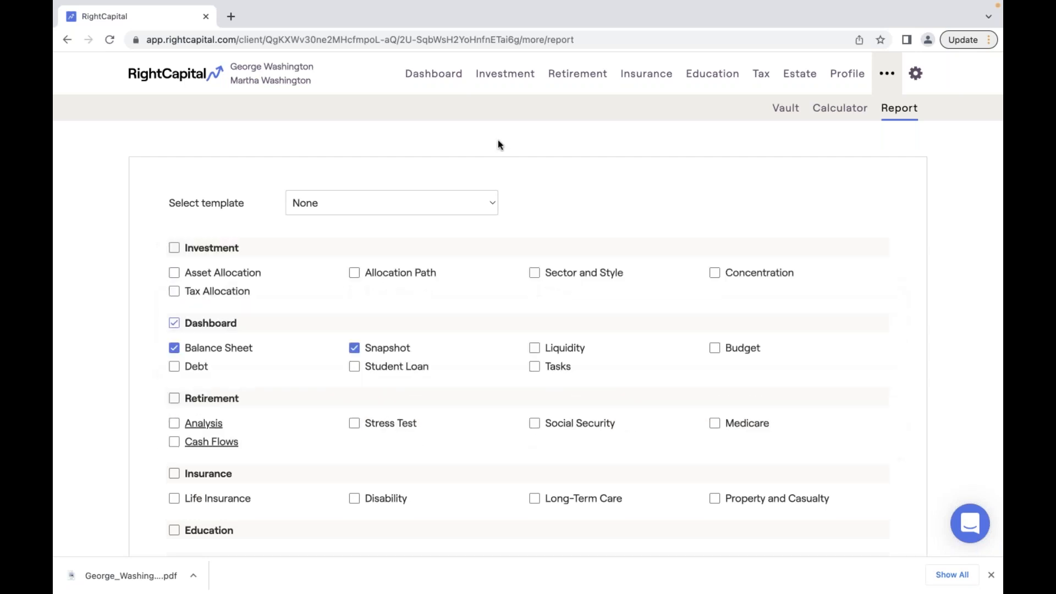
click(430, 88)
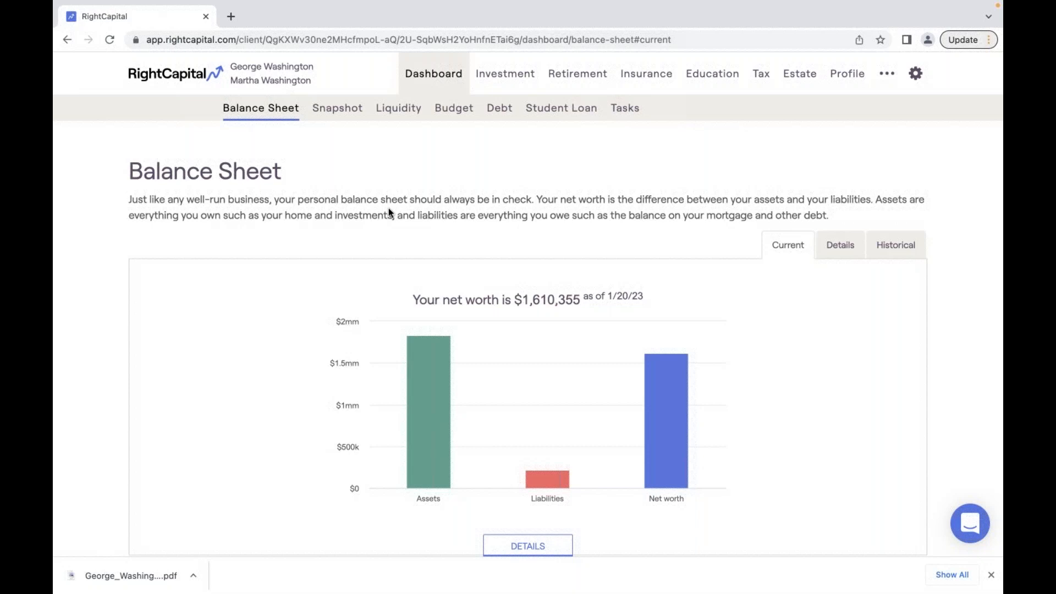
click(336, 109)
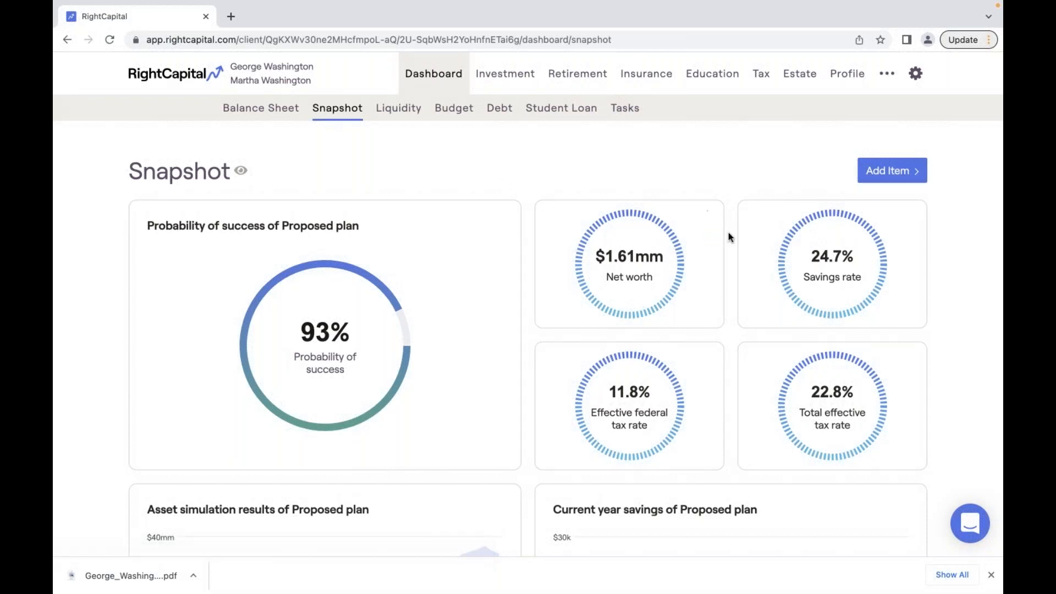
- Zoom the Snapshot dashboard out and remove the life insurance analysis card
scroll(728, 232, down, 3)
scroll(712, 223, down, 5)
key(super+minus)
key(super+minus)
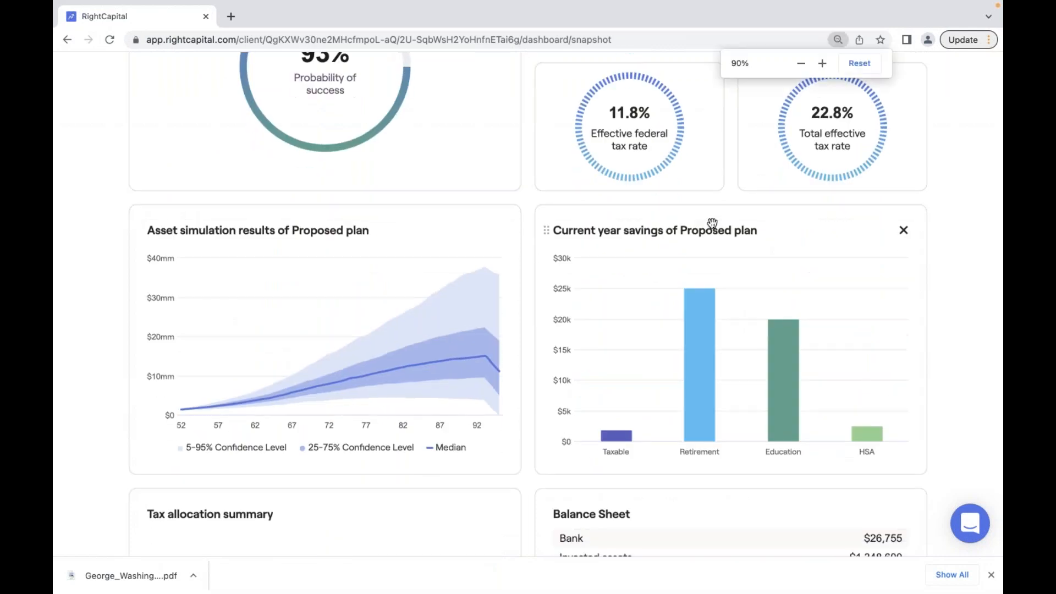
scroll(712, 223, up, 5)
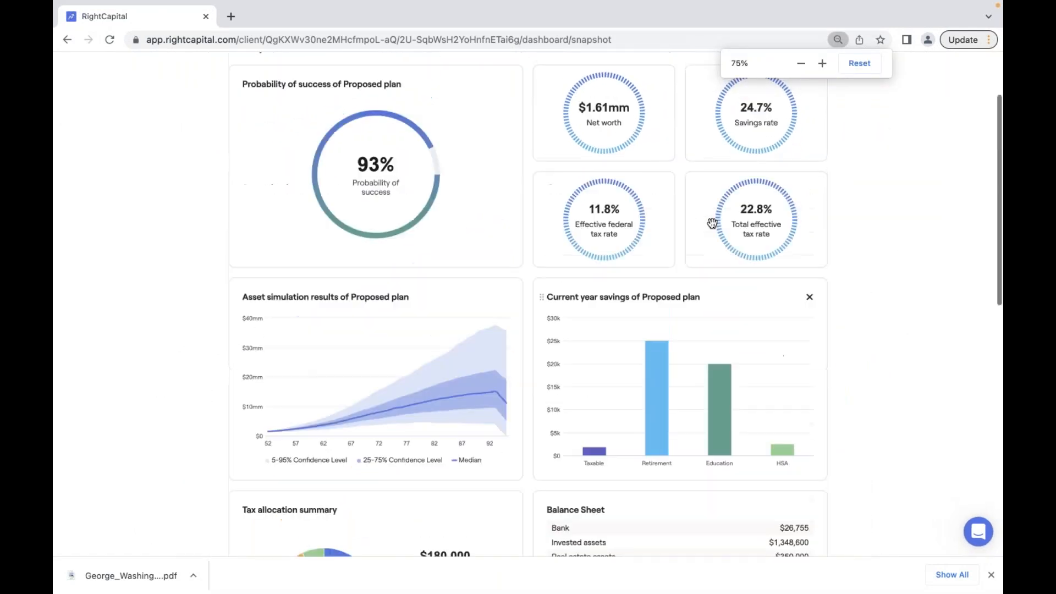
scroll(712, 222, down, 3)
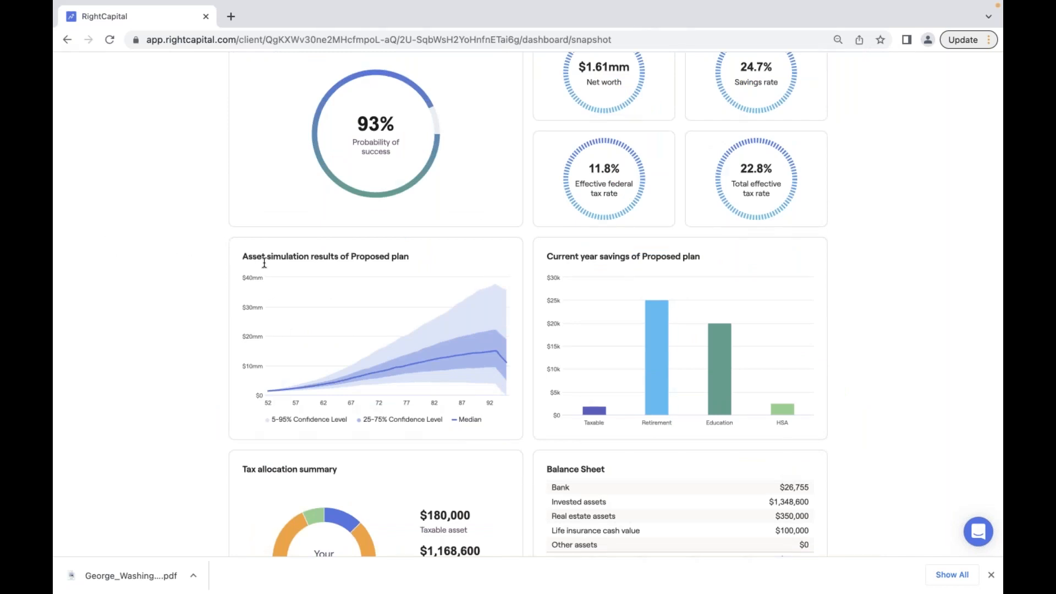
scroll(465, 357, down, 7)
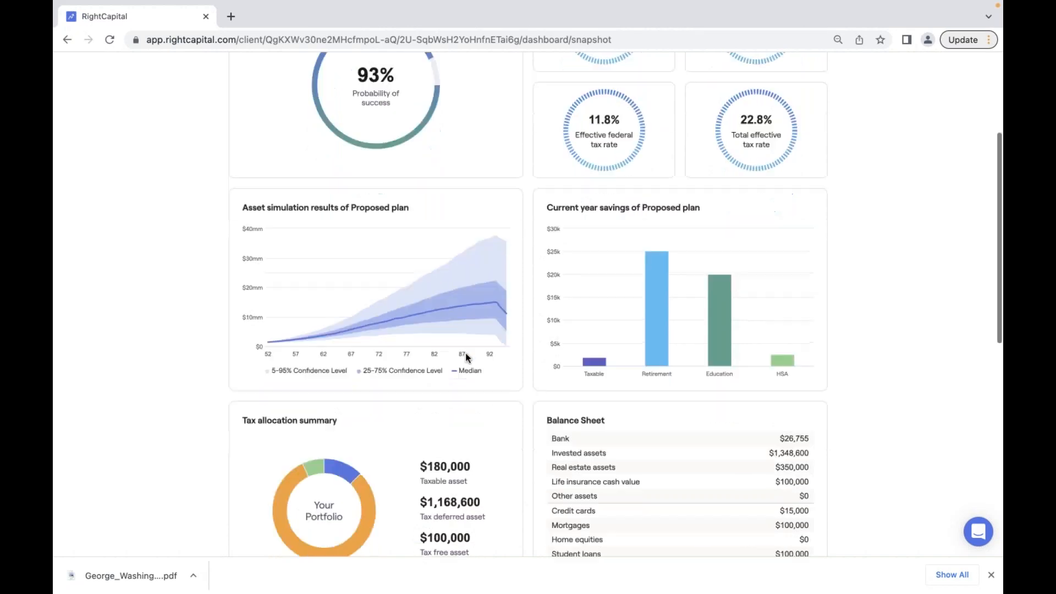
scroll(465, 357, down, 3)
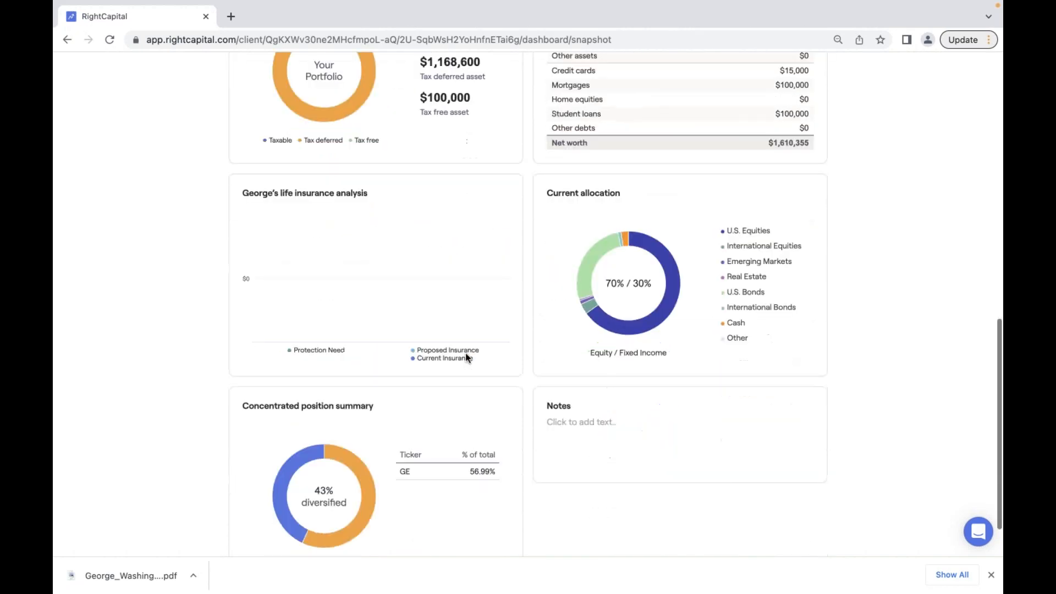
scroll(465, 358, up, 3)
click(505, 297)
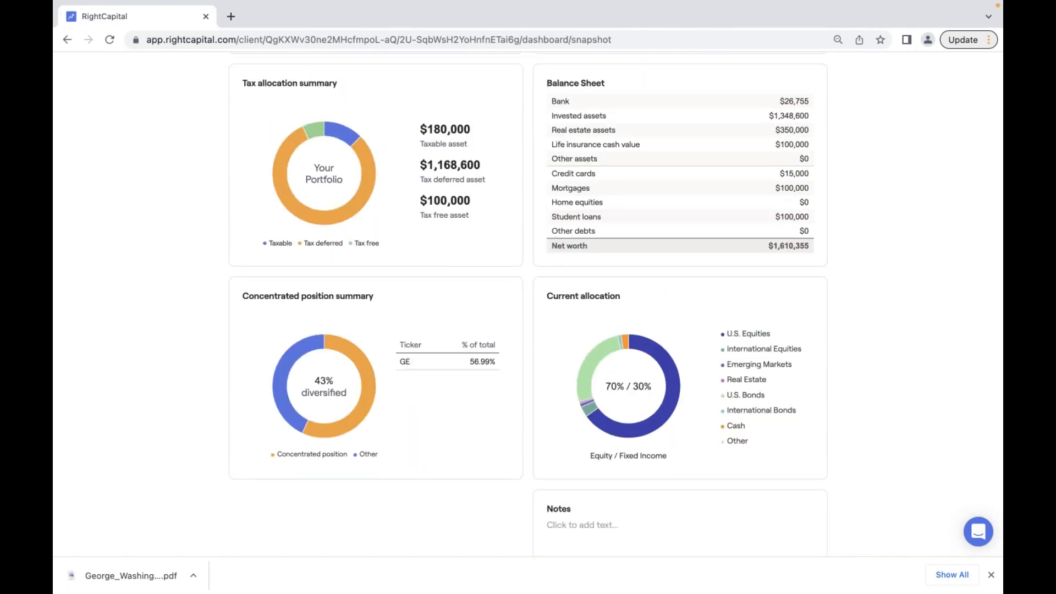
- Write 'Market drop by 30% in stress test reduced Probability to XXX' in the Notes card and save it
scroll(787, 198, up, 8)
scroll(787, 198, up, 2)
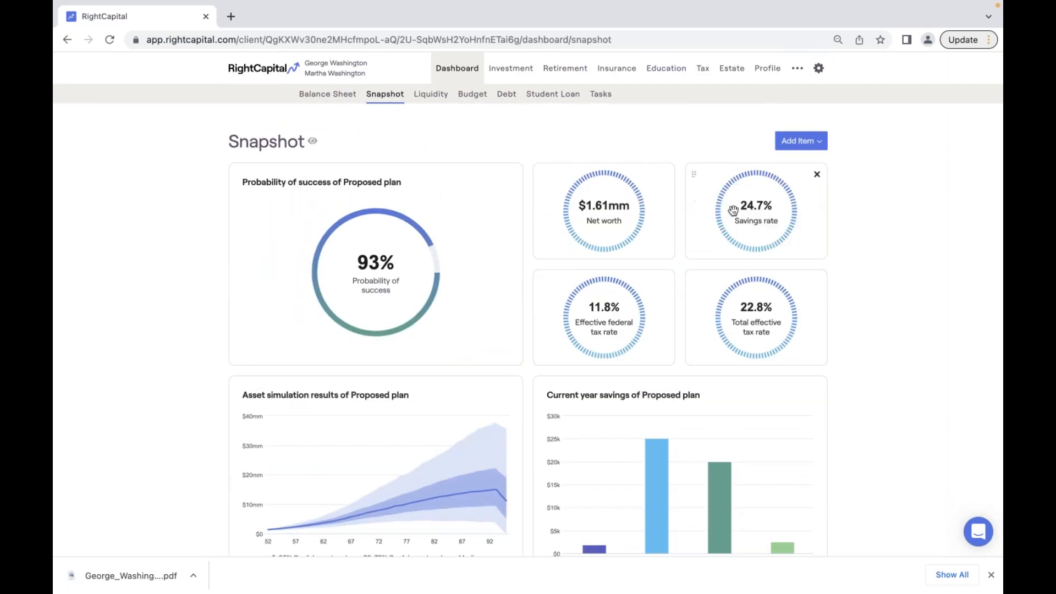
scroll(733, 211, down, 10)
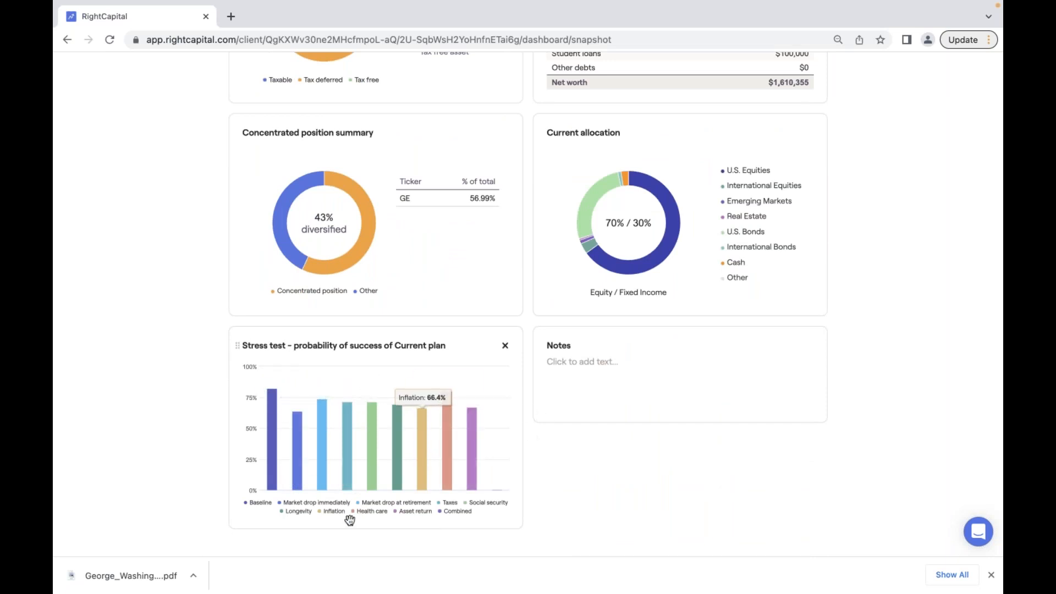
mouse_move(297, 462)
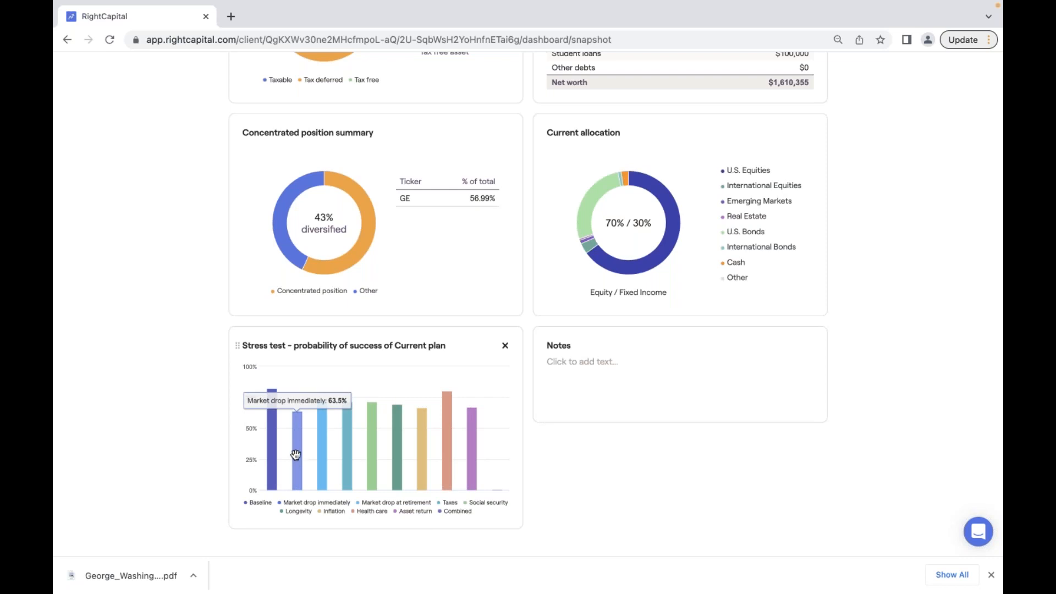
click(586, 380)
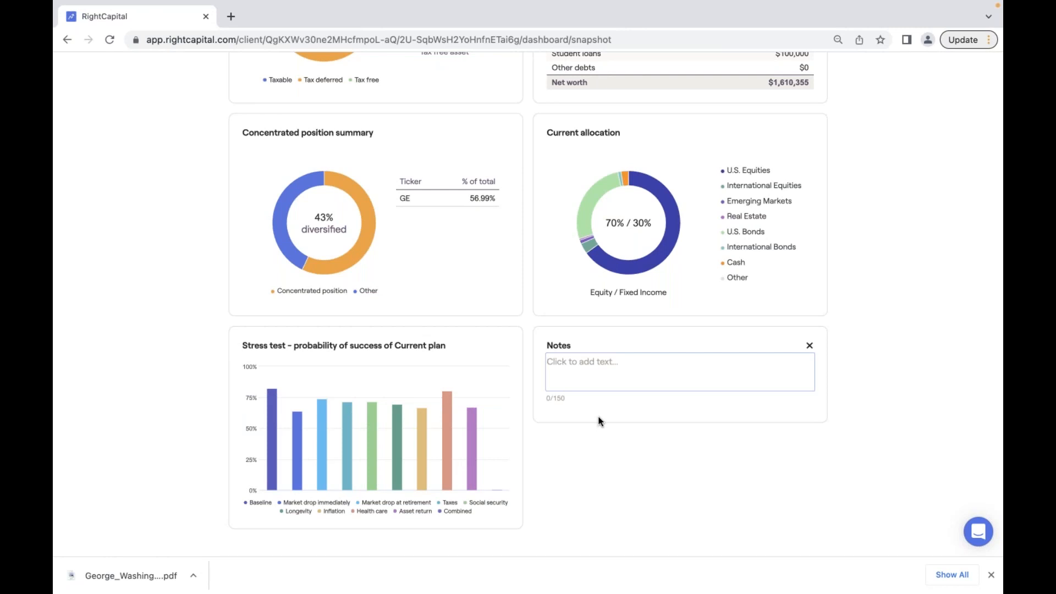
text(Market drop by 3-0% in)
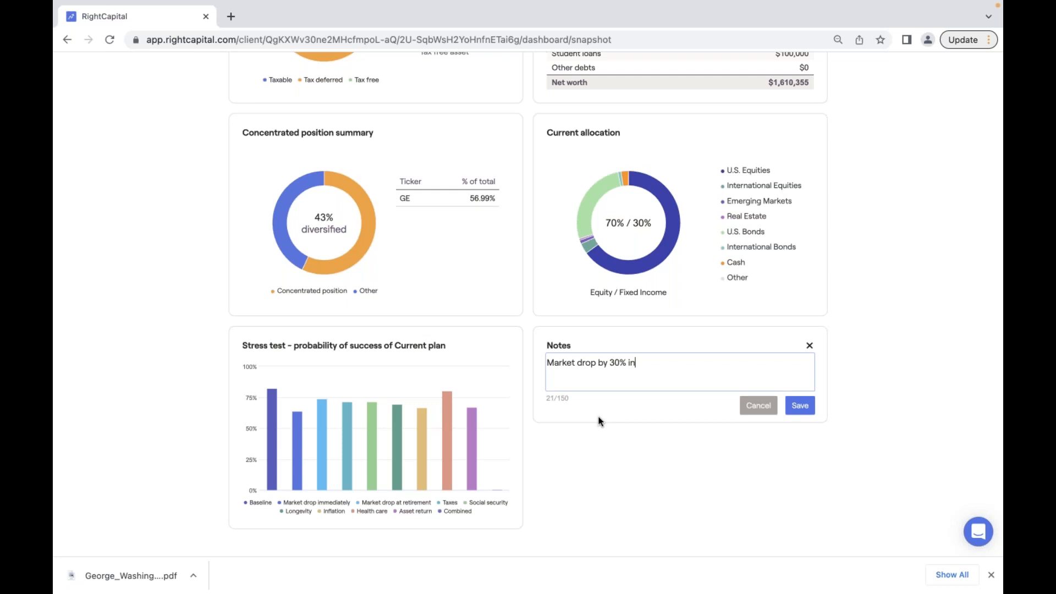
text( stress test reduc)
text(ed )
text(to)
key(BackSpace)
key(BackSpace)
key(BackSpace)
text(Probab)
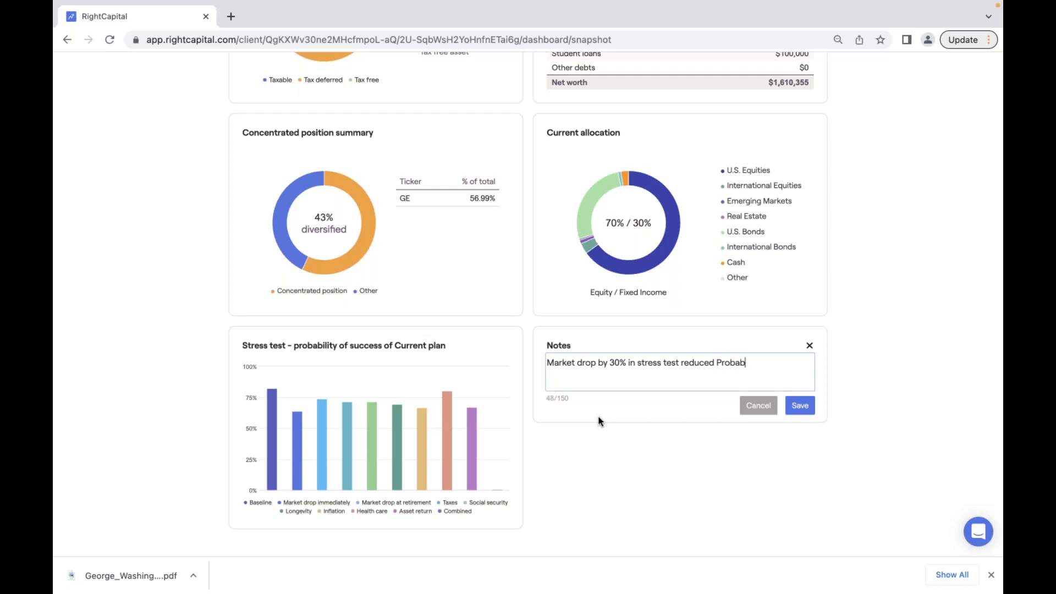
text(ility to XXX)
click(811, 414)
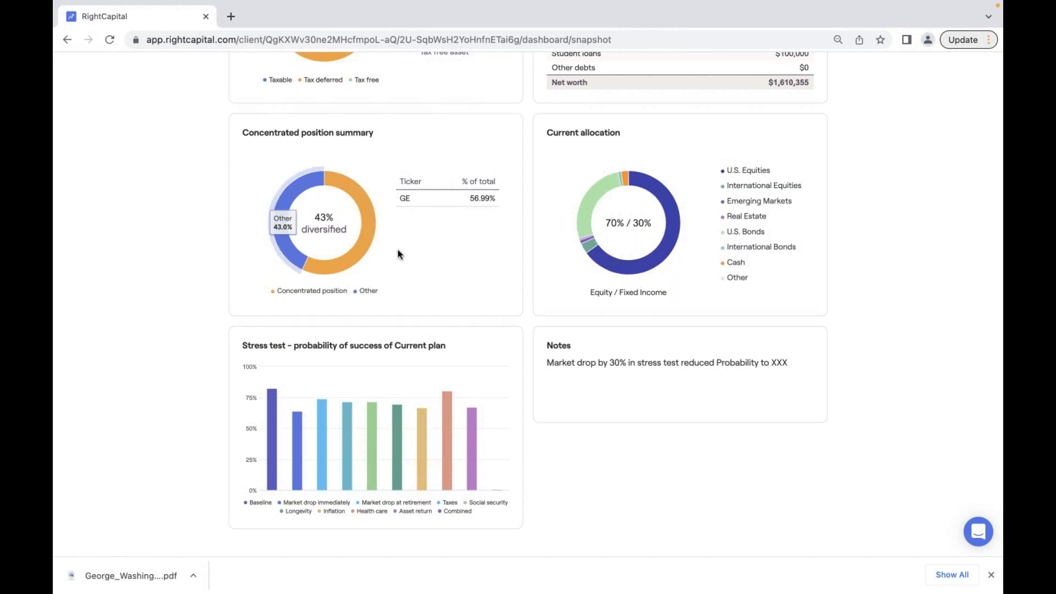
scroll(399, 254, up, 1)
scroll(400, 254, up, 15)
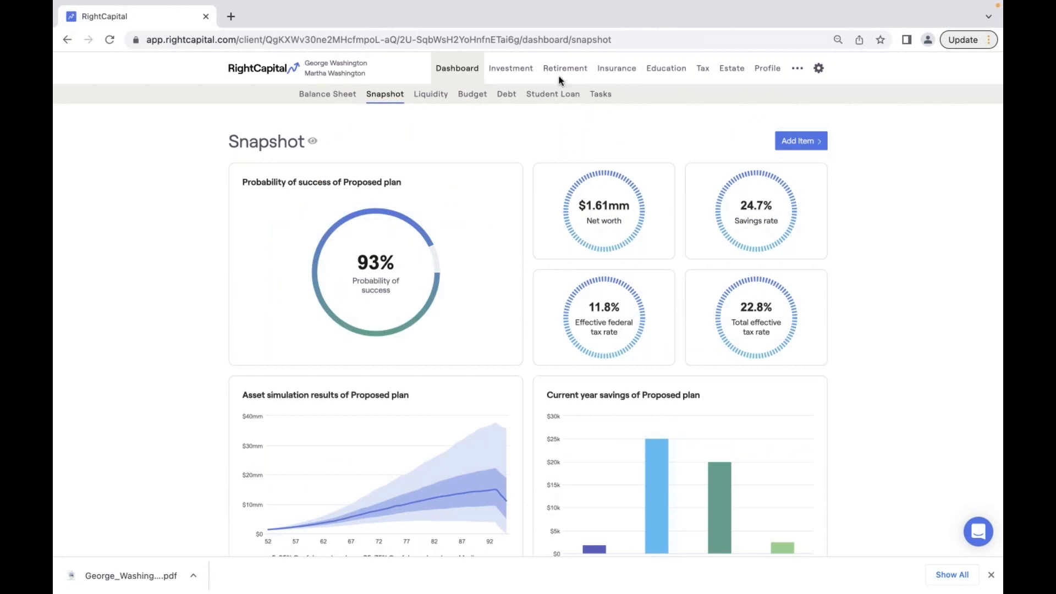
- Add a new retirement plan named 'Current Plan' in Retirement Analysis
mouse_move(390, 185)
click(571, 70)
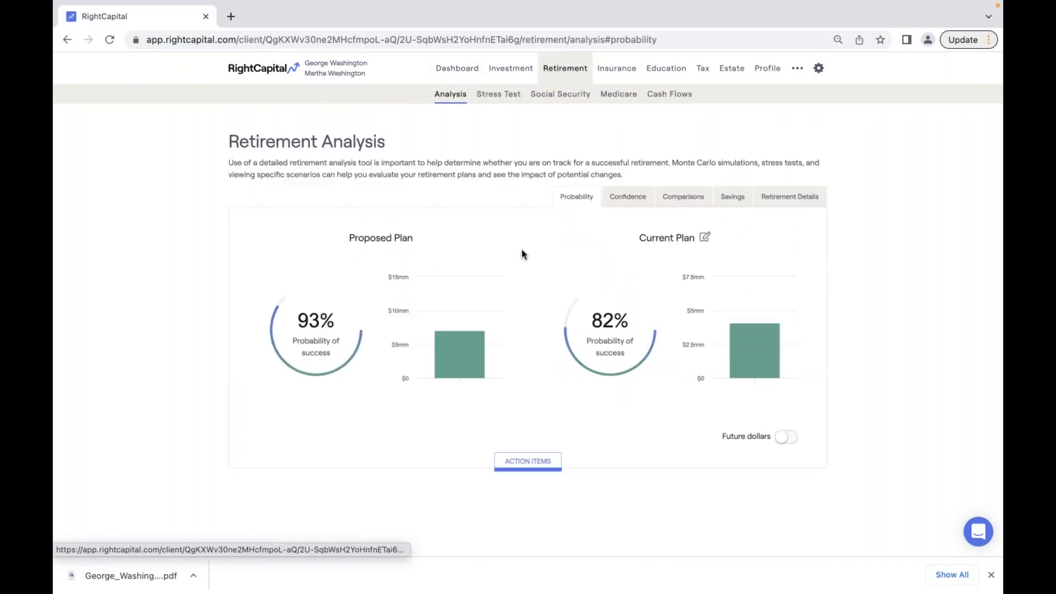
click(703, 239)
click(733, 539)
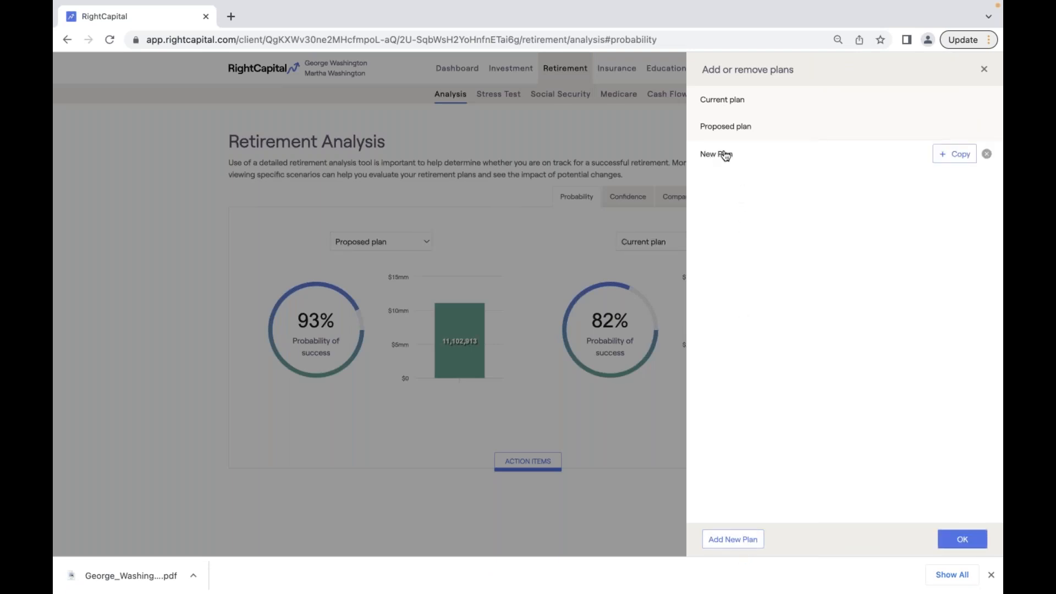
click(735, 156)
drag(740, 156, 699, 156)
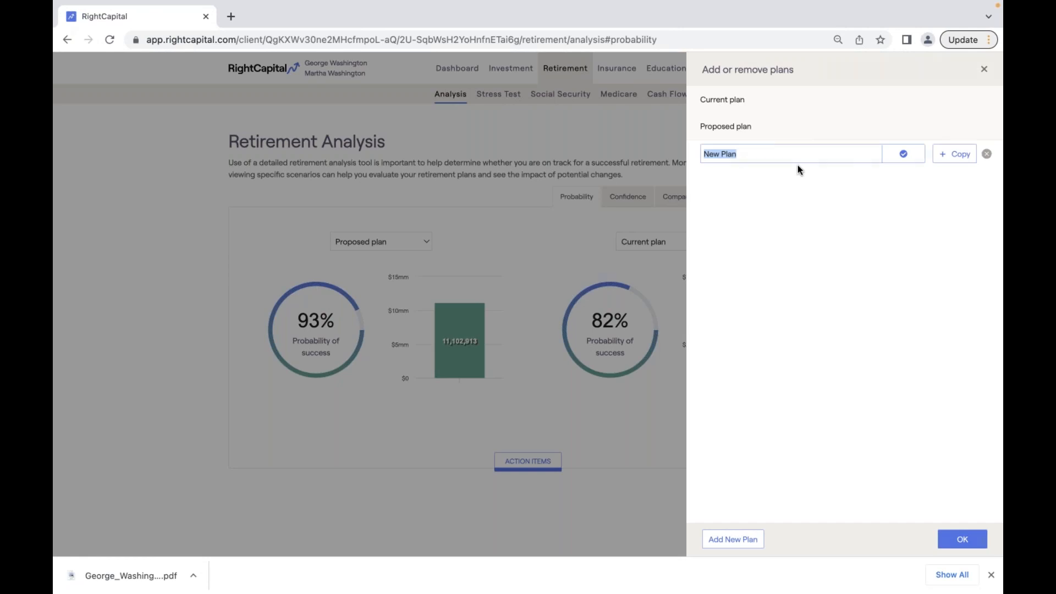
text(Current Plan)
key(Return)
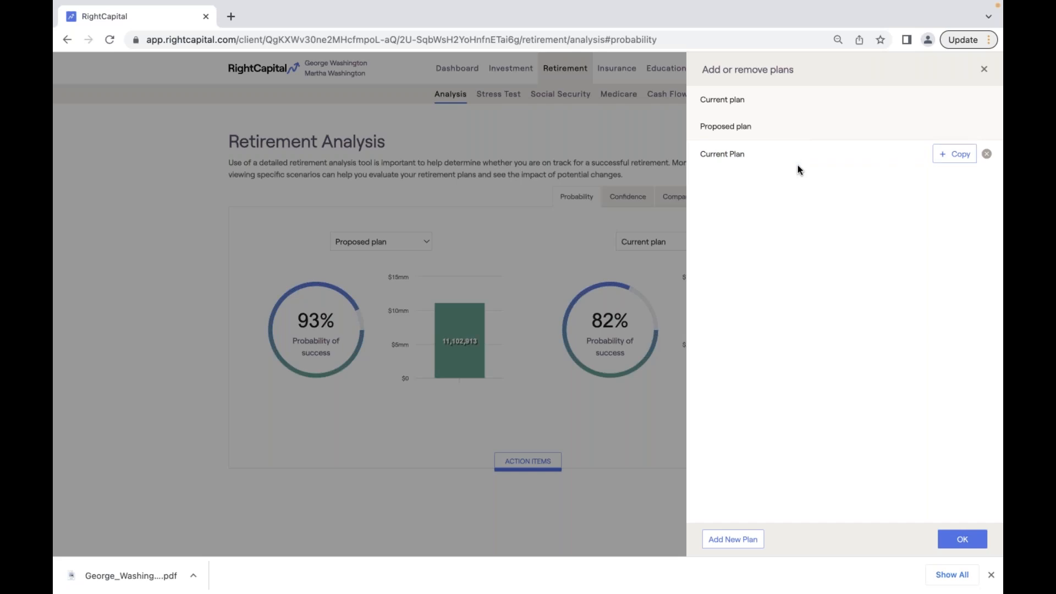
click(942, 541)
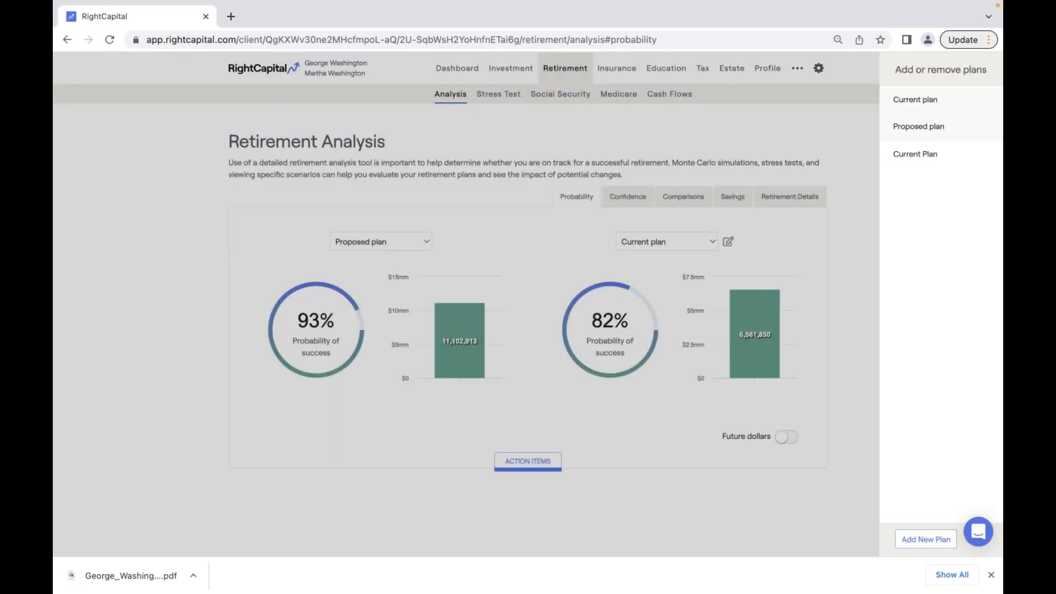
- Compare using Current Plan on the left and reset its action items to current values
click(410, 242)
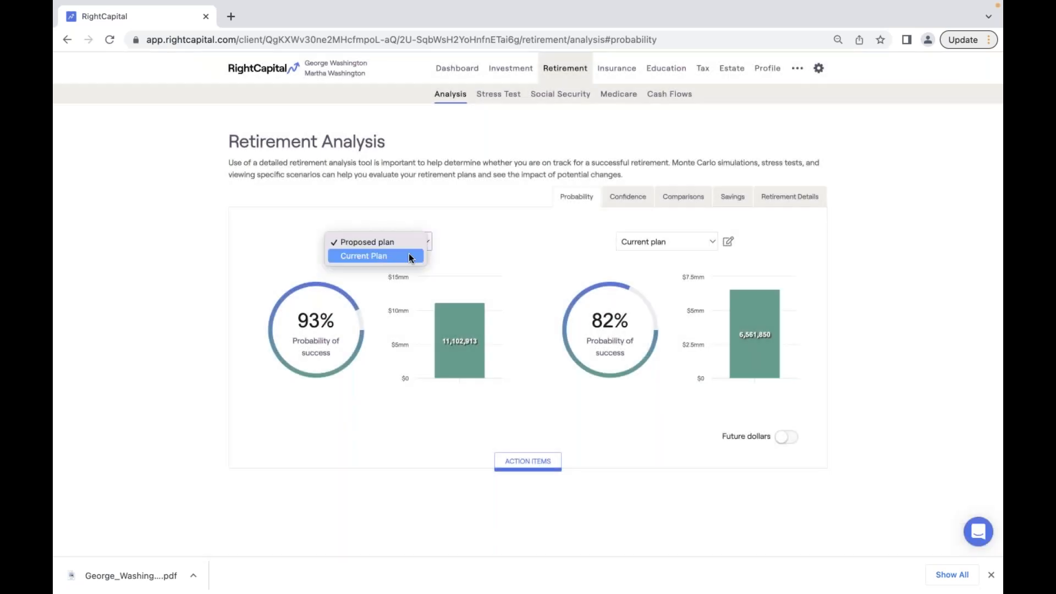
click(410, 256)
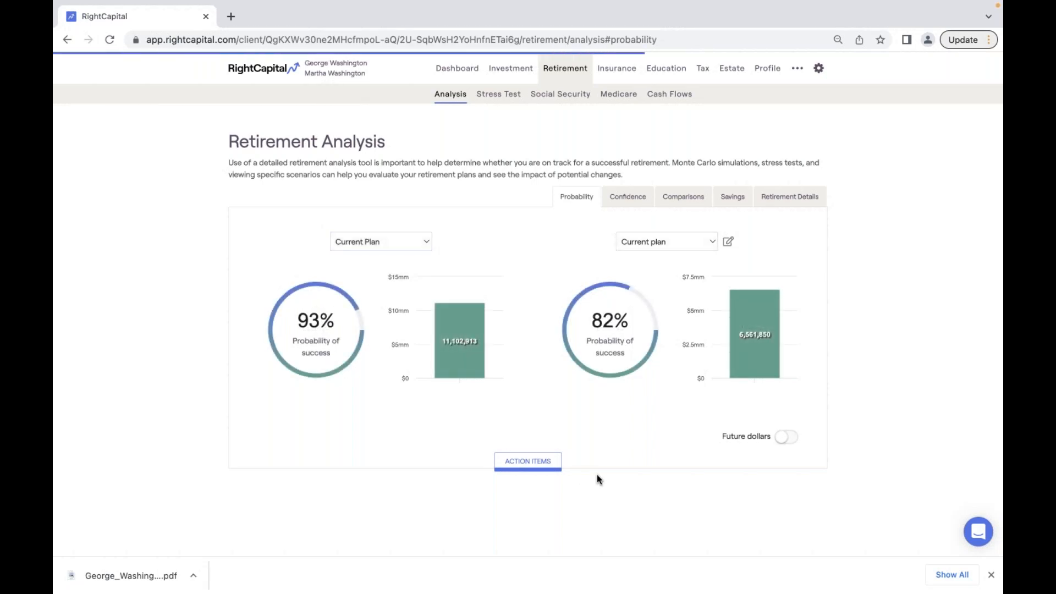
click(549, 465)
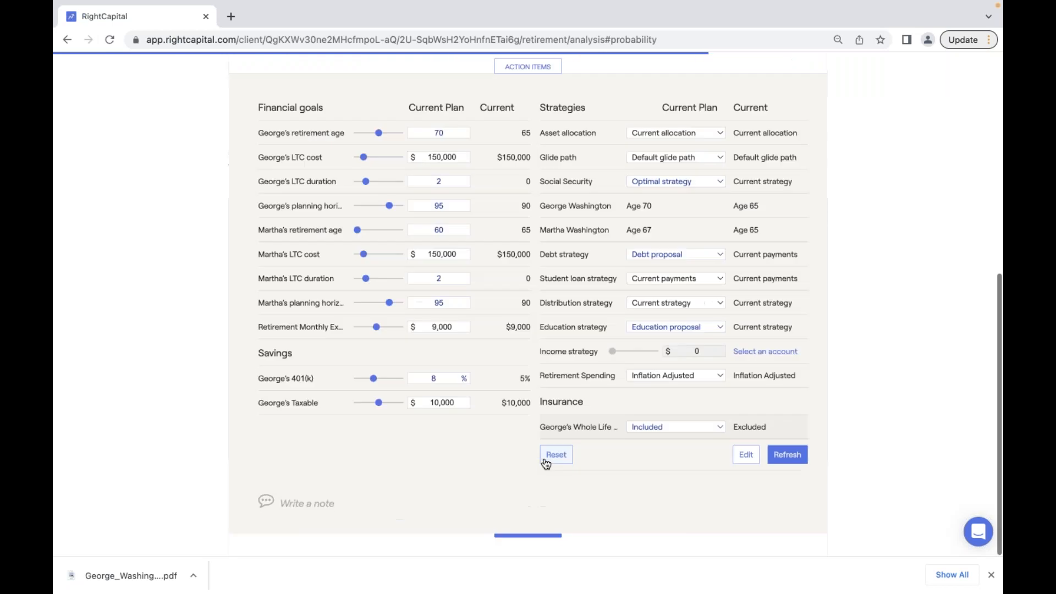
click(547, 459)
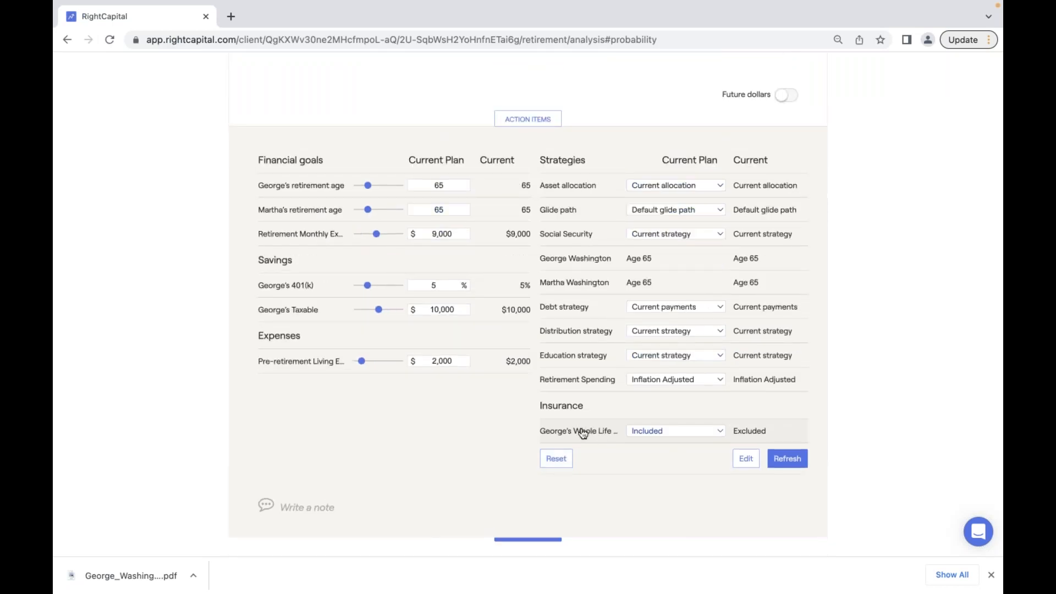
- Delete the client's Whole Life insurance policy
click(582, 432)
click(719, 539)
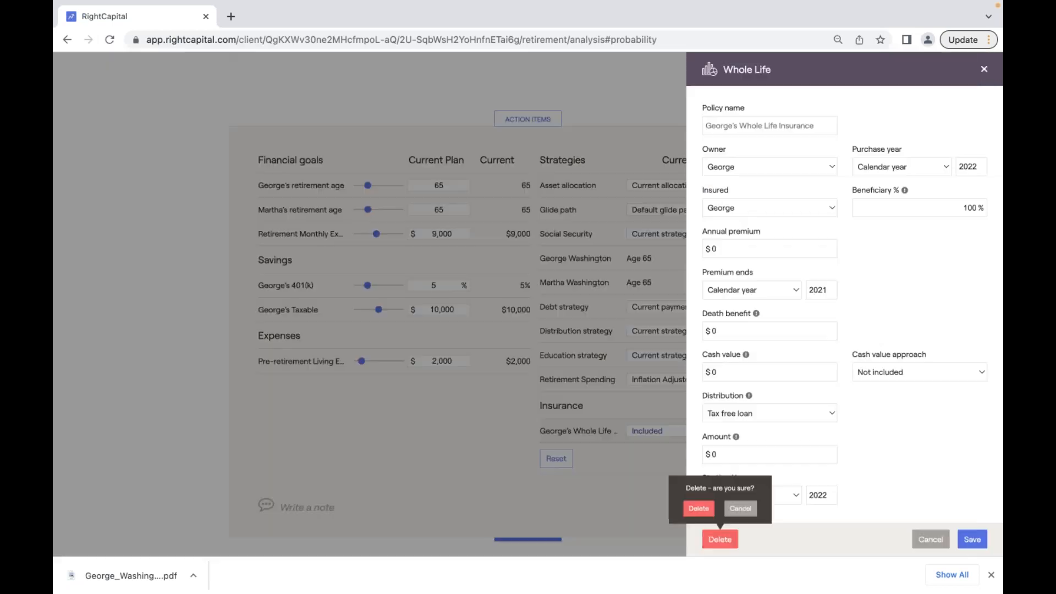
click(704, 508)
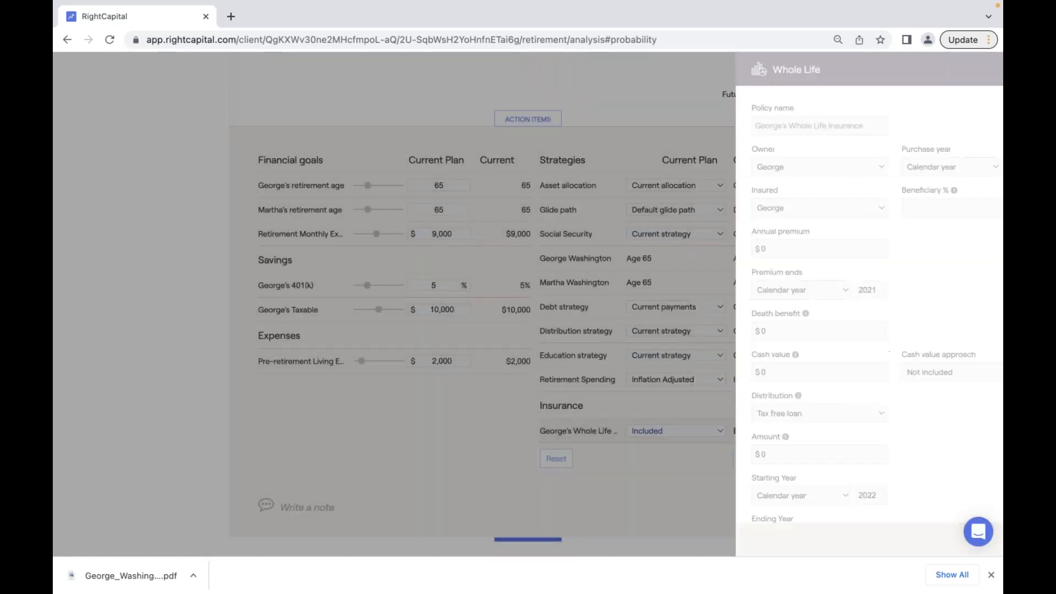
scroll(525, 377, up, 1)
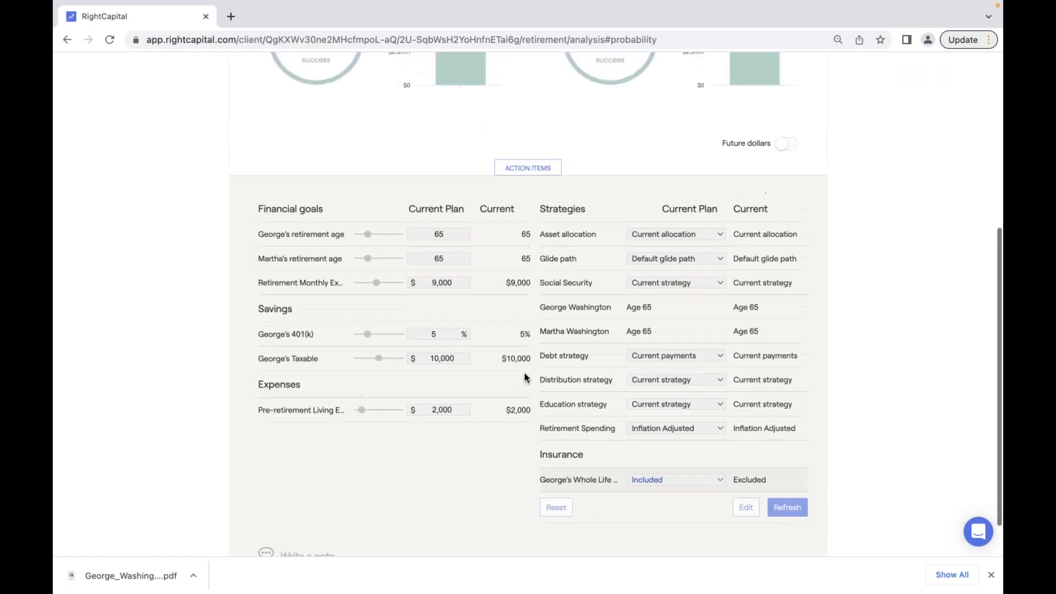
scroll(550, 292, up, 10)
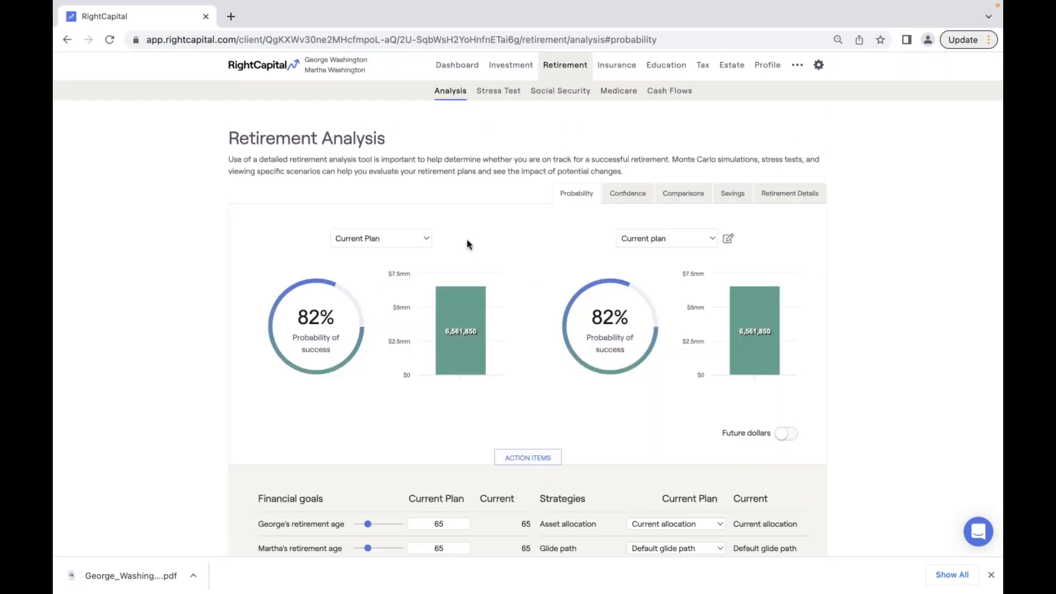
click(450, 65)
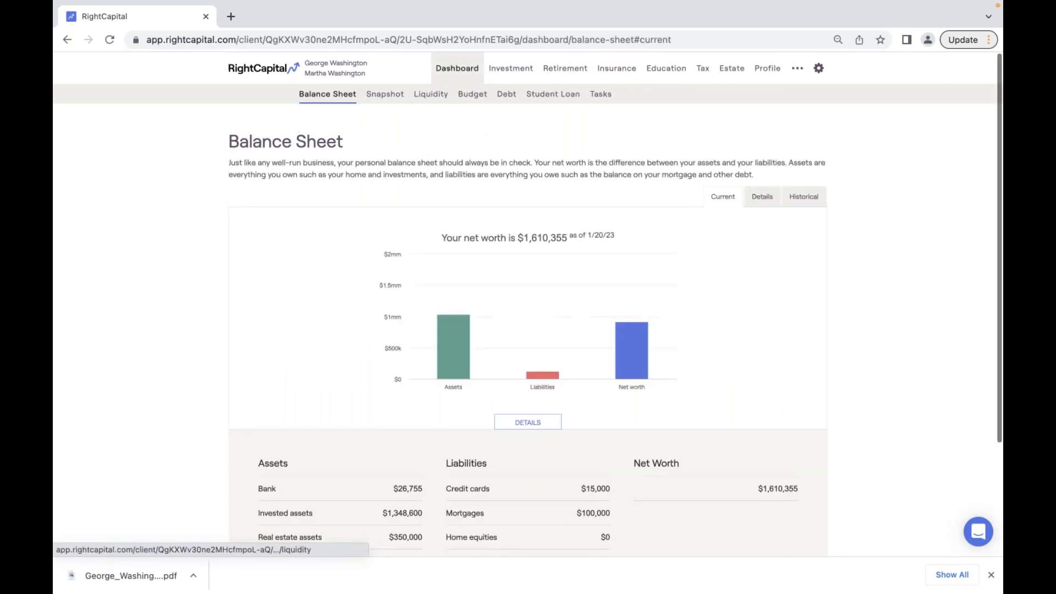
click(399, 98)
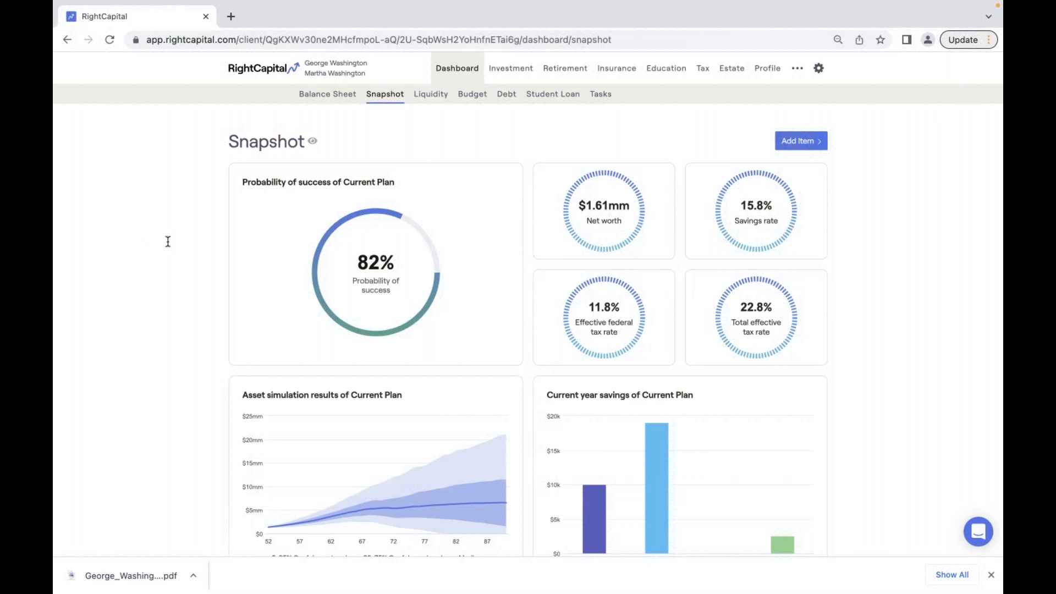
scroll(469, 286, down, 1)
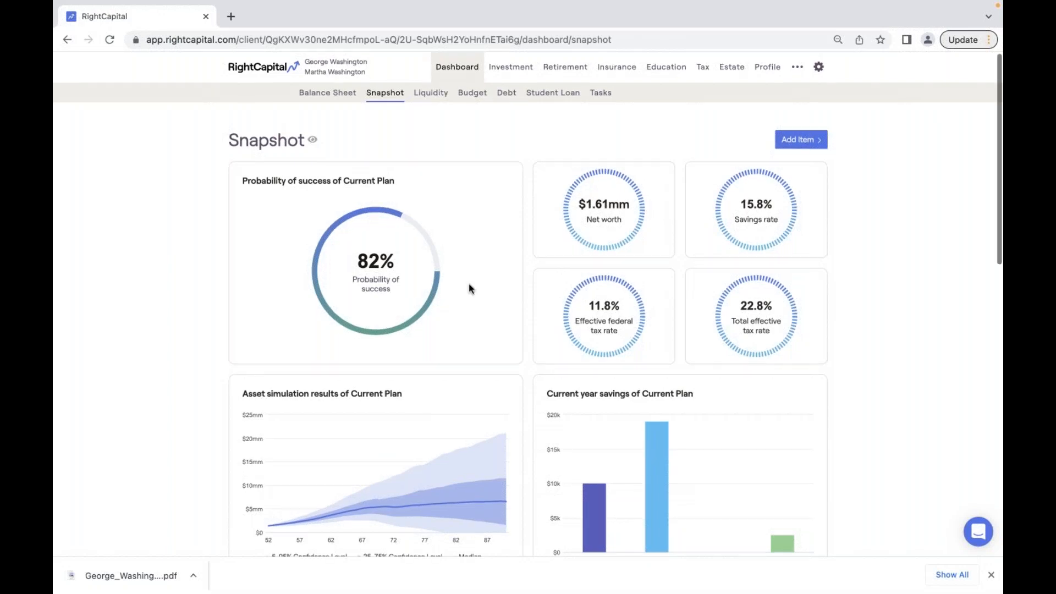
scroll(469, 286, down, 10)
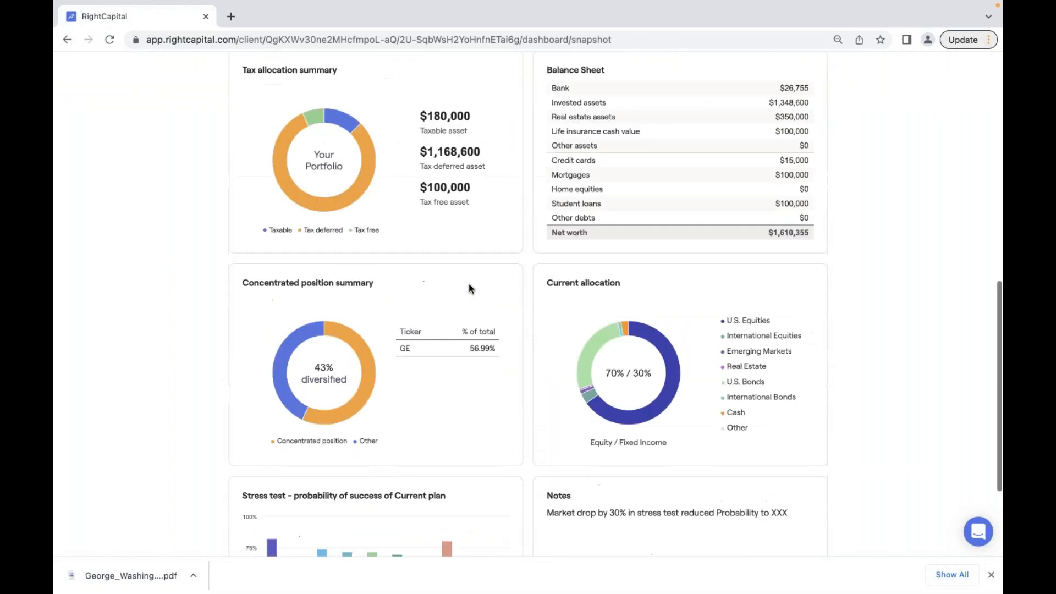
scroll(469, 283, down, 3)
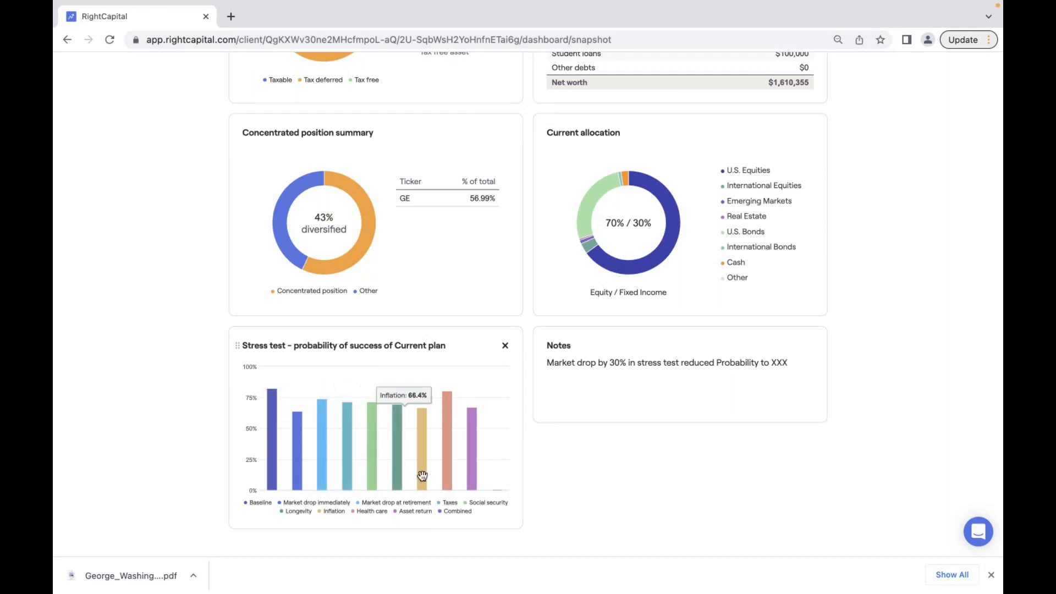
scroll(449, 472, up, 1)
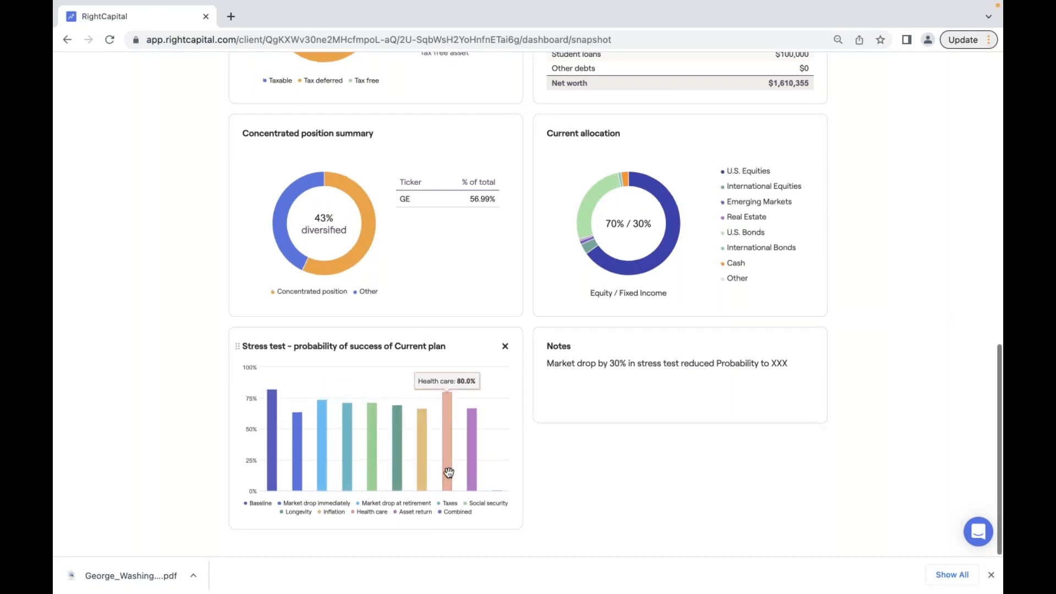
scroll(449, 472, up, 1)
scroll(448, 473, up, 7)
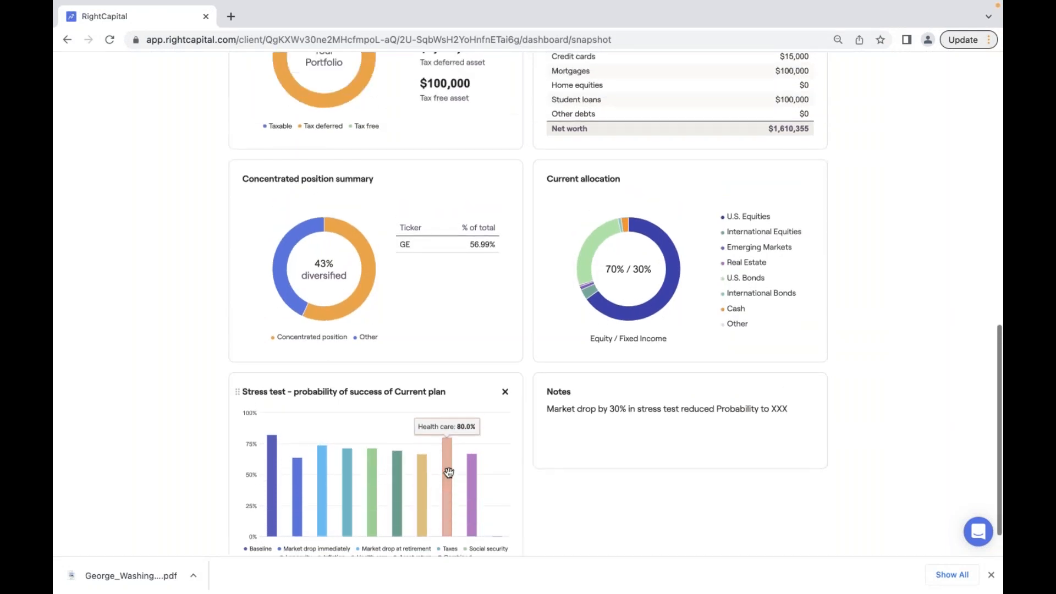
scroll(448, 473, up, 5)
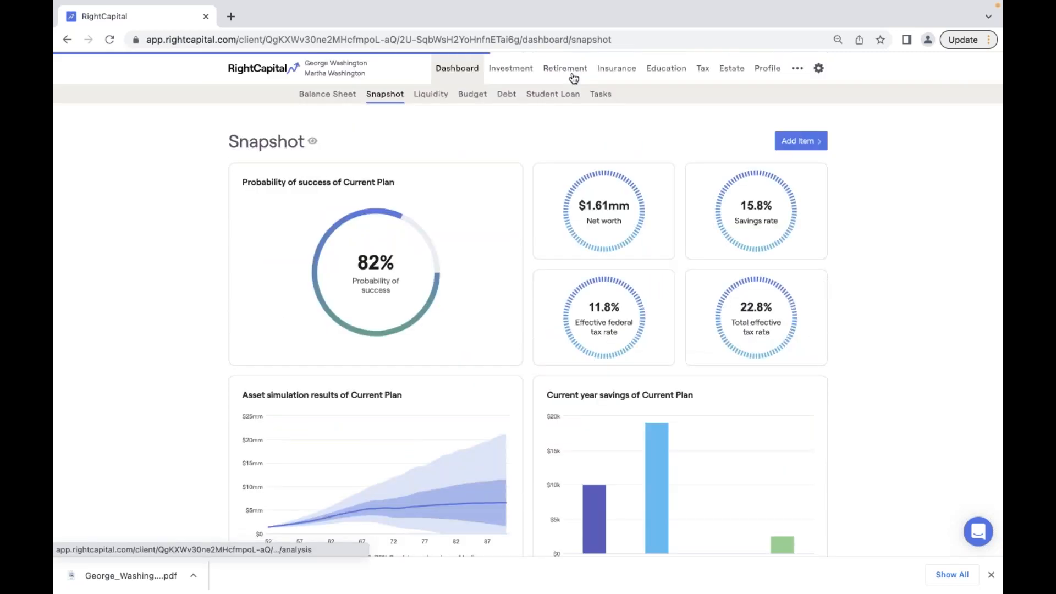
key(ctrl+plus)
click(569, 77)
key(ctrl+plus)
key(ctrl+plus)
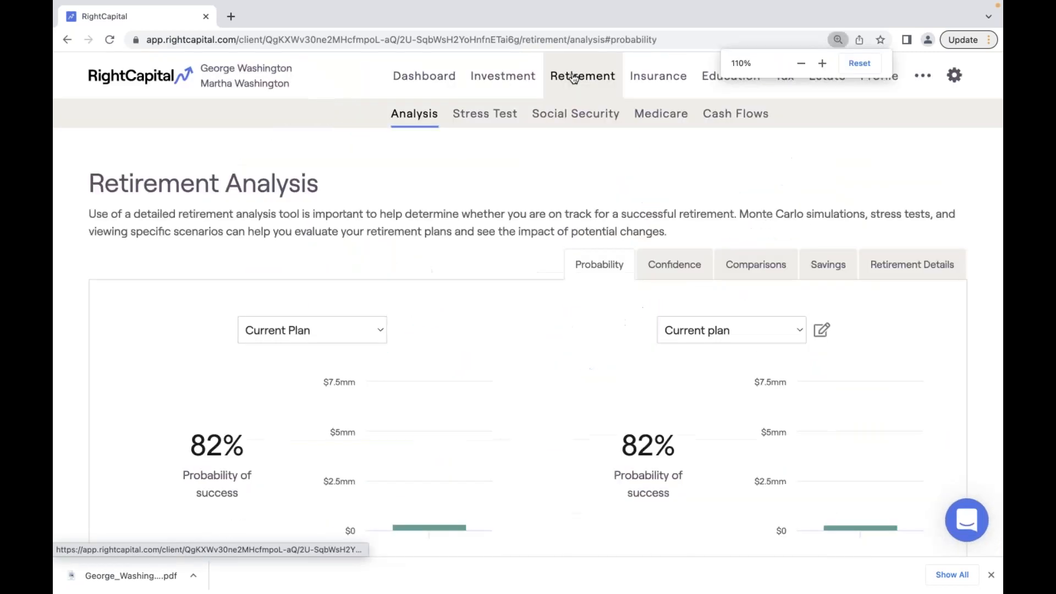
- On the Stress Test page, exclude the immediate equity market drop and Combined stress tests
click(504, 113)
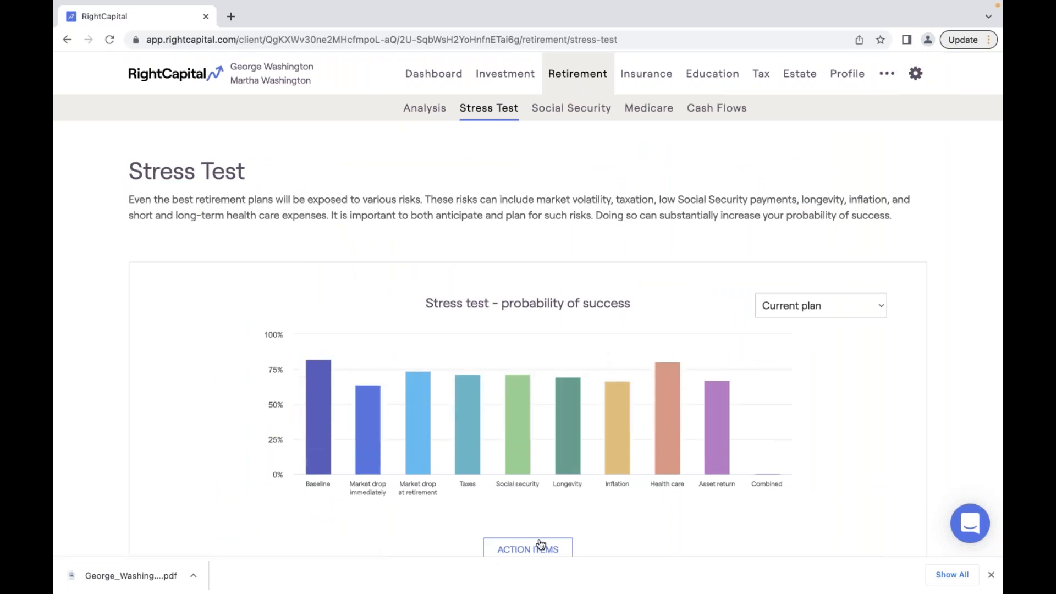
scroll(540, 544, down, 3)
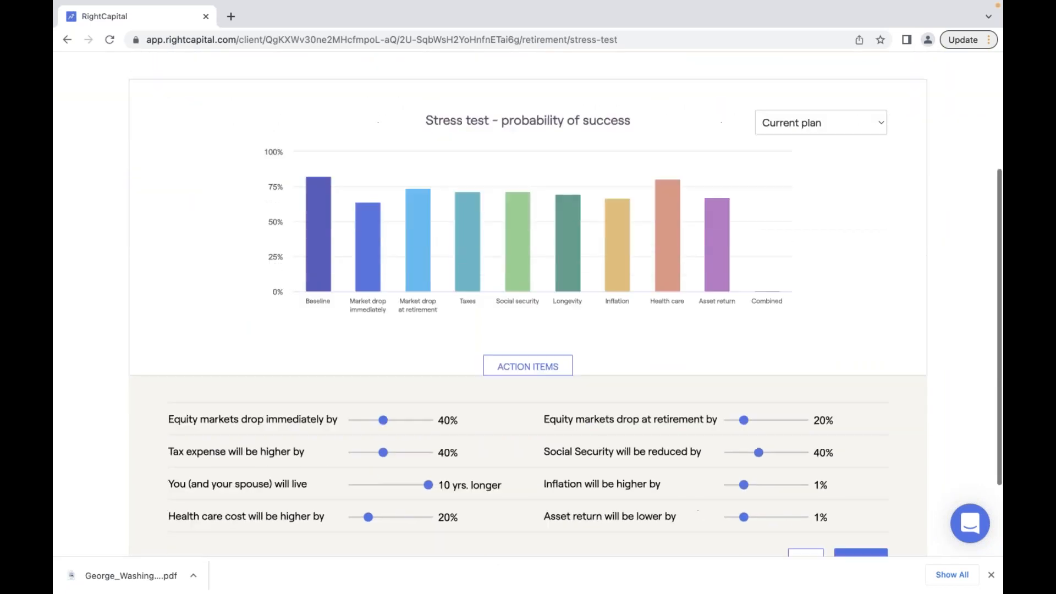
scroll(528, 313, down, 1)
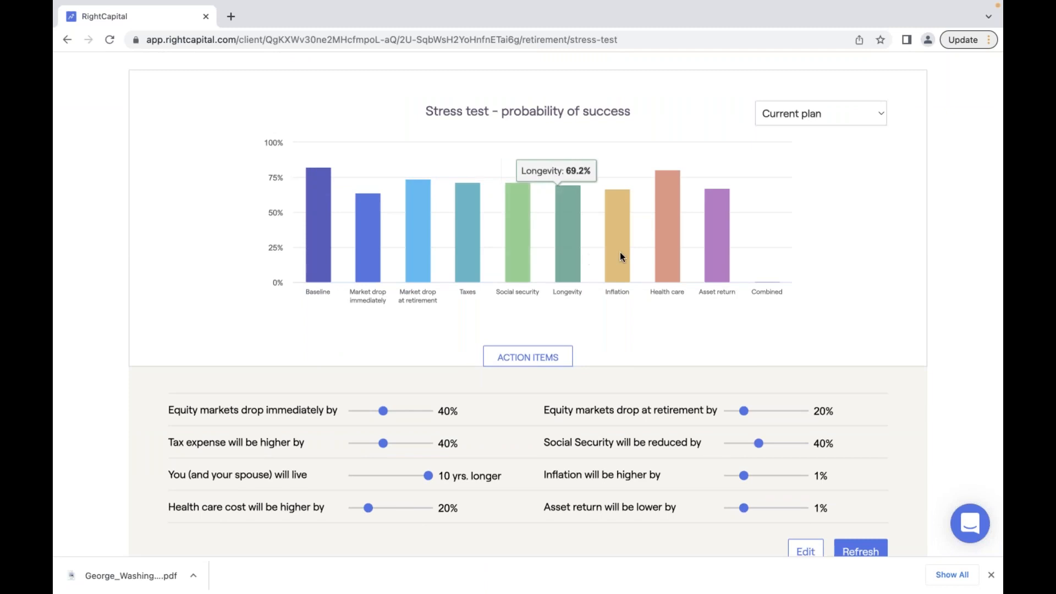
scroll(741, 343, down, 1)
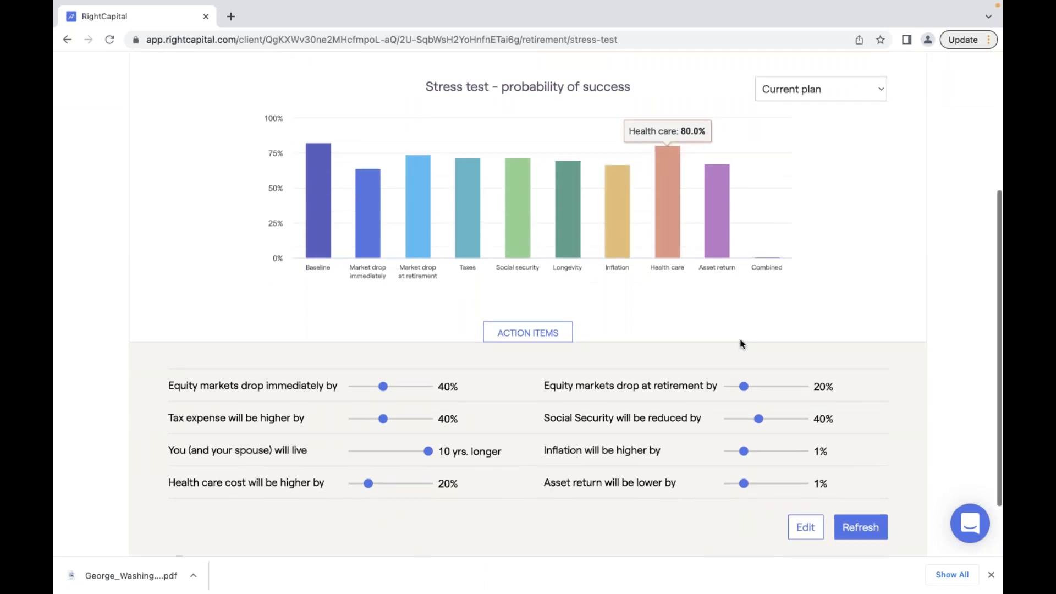
click(805, 518)
drag(614, 144, 776, 144)
click(796, 145)
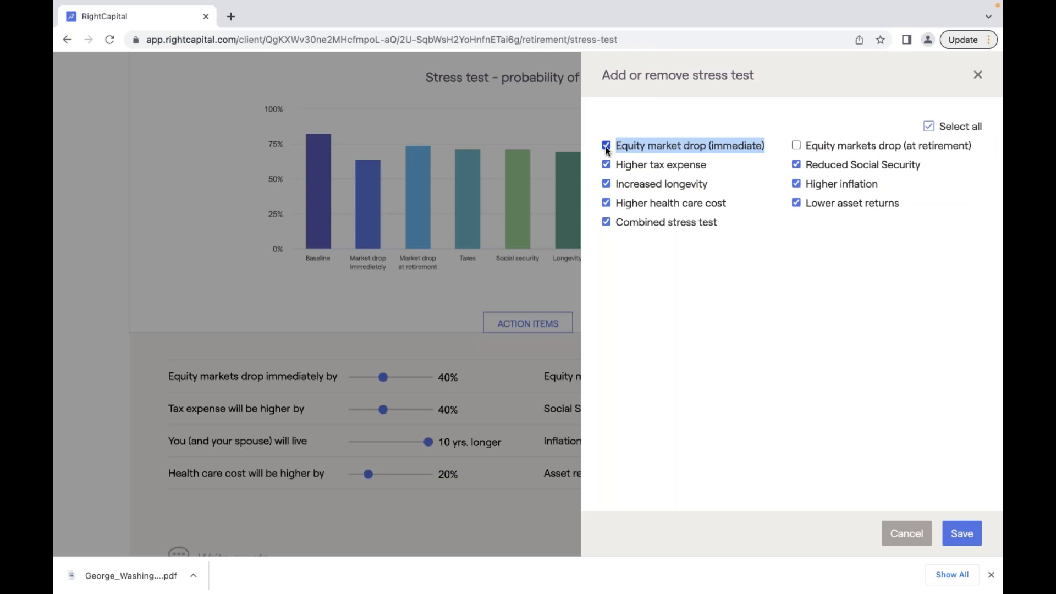
click(855, 334)
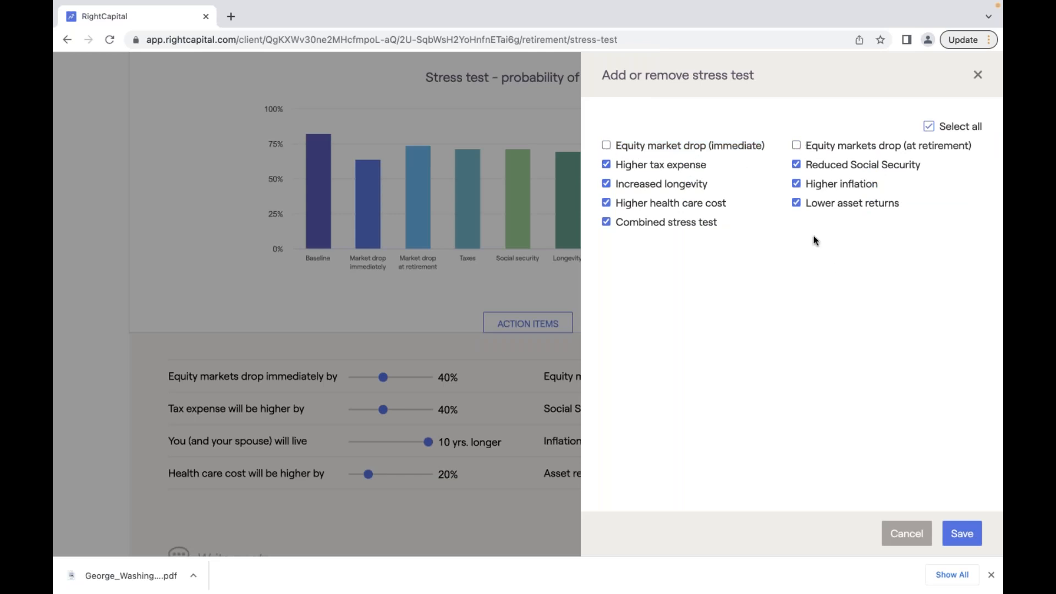
click(606, 222)
click(966, 541)
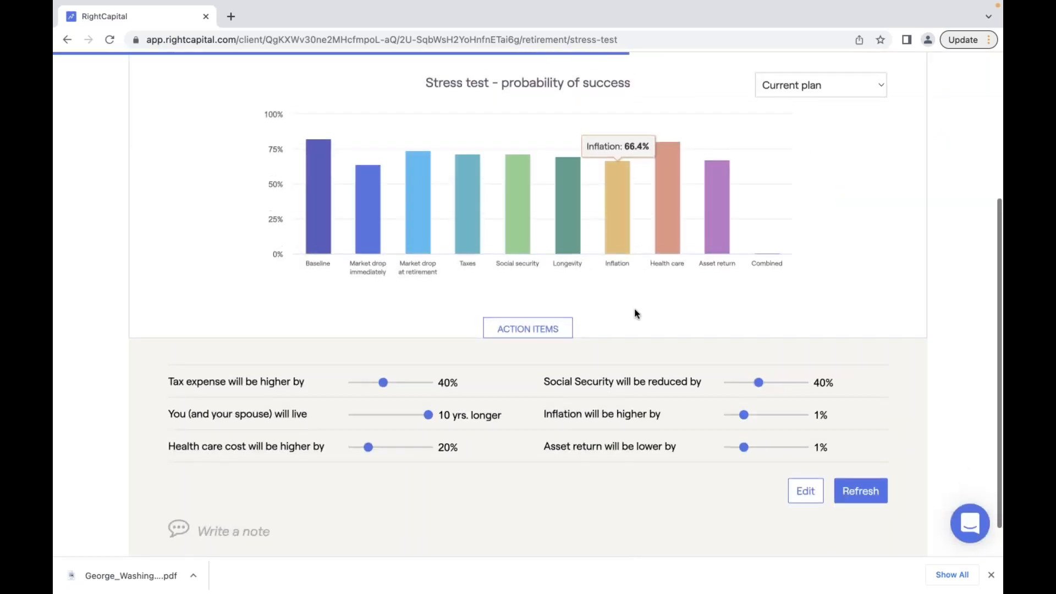
scroll(634, 314, up, 3)
scroll(634, 311, up, 3)
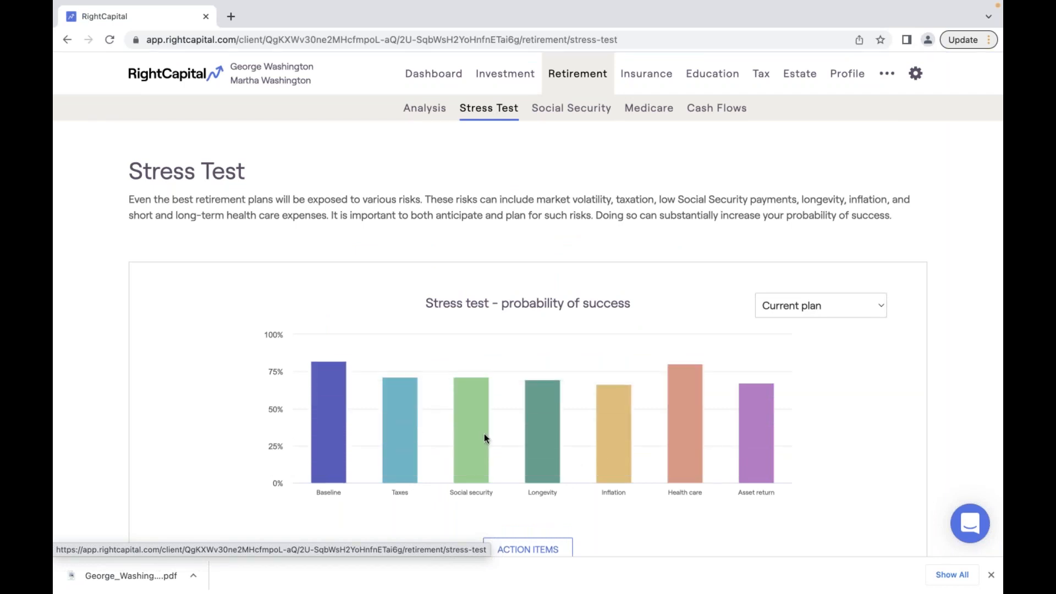
- Review the client's Snapshot dashboard: 82% probability of success, 15.8% savings rate, $1.61mm net worth
click(440, 79)
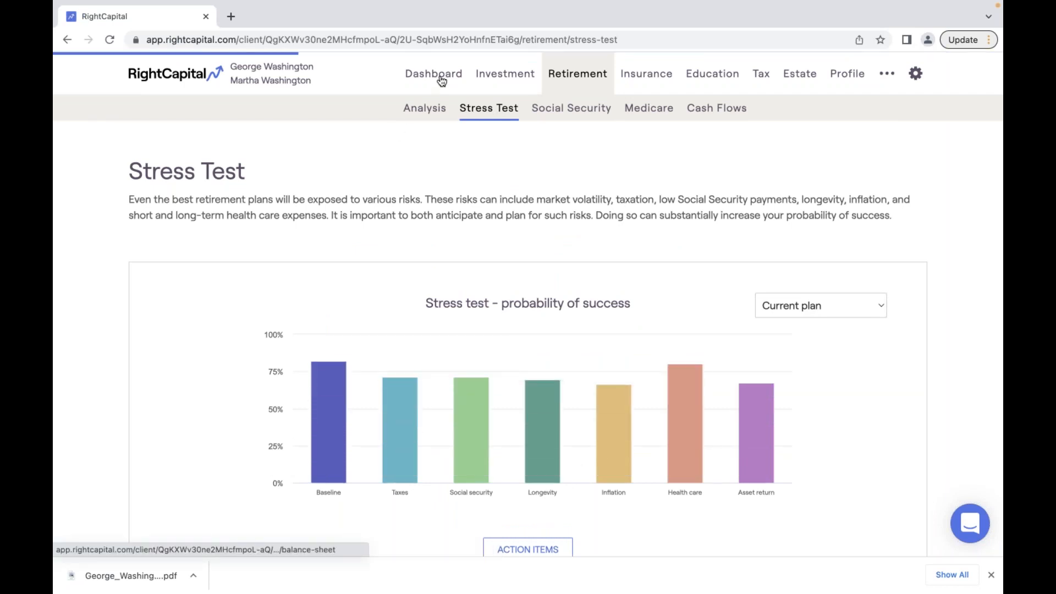
click(343, 113)
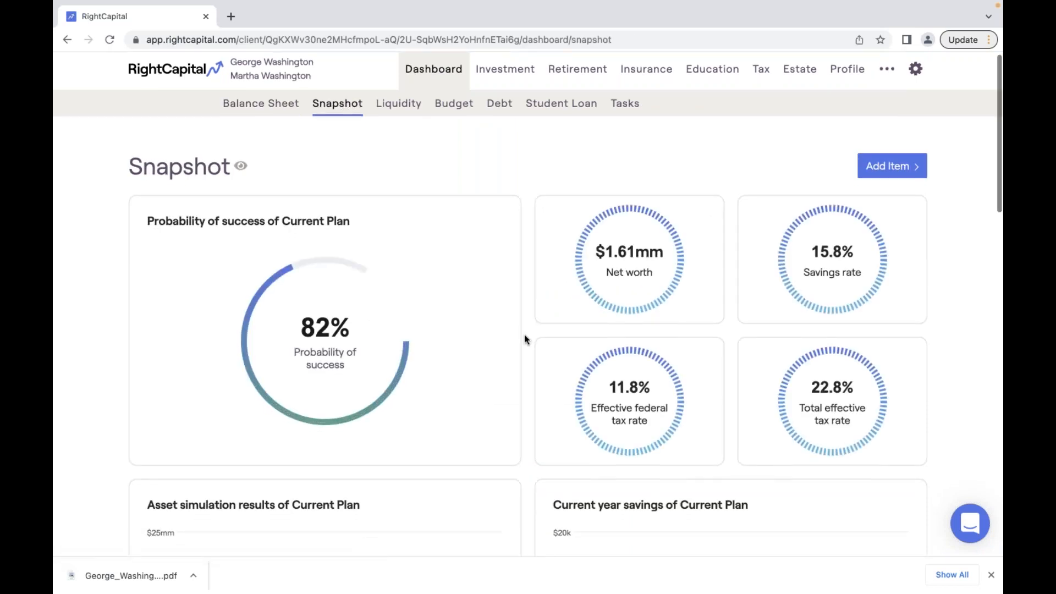
scroll(523, 335, down, 15)
scroll(523, 335, down, 3)
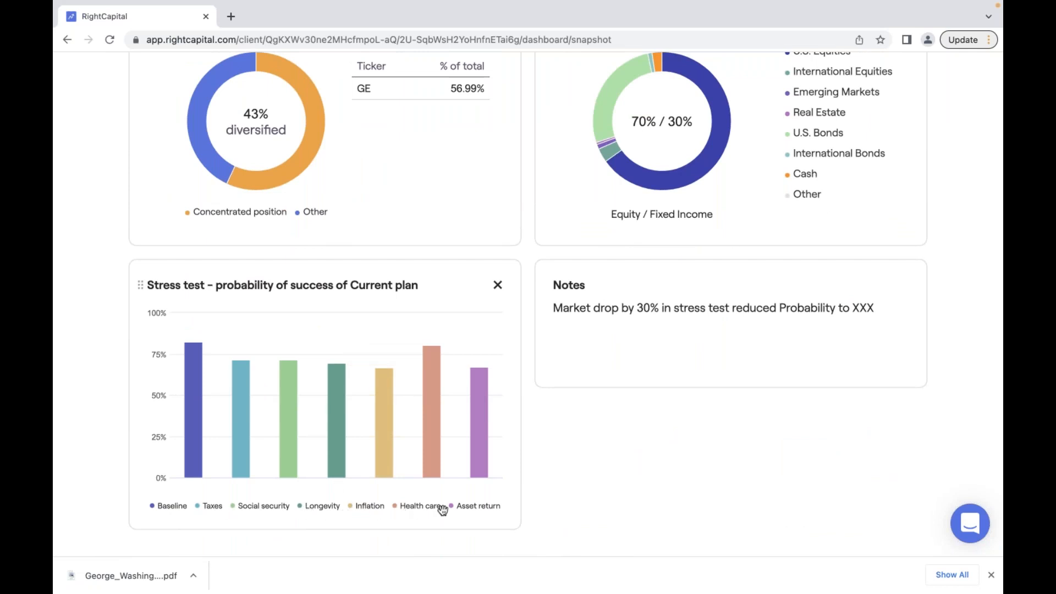
scroll(314, 488, up, 1)
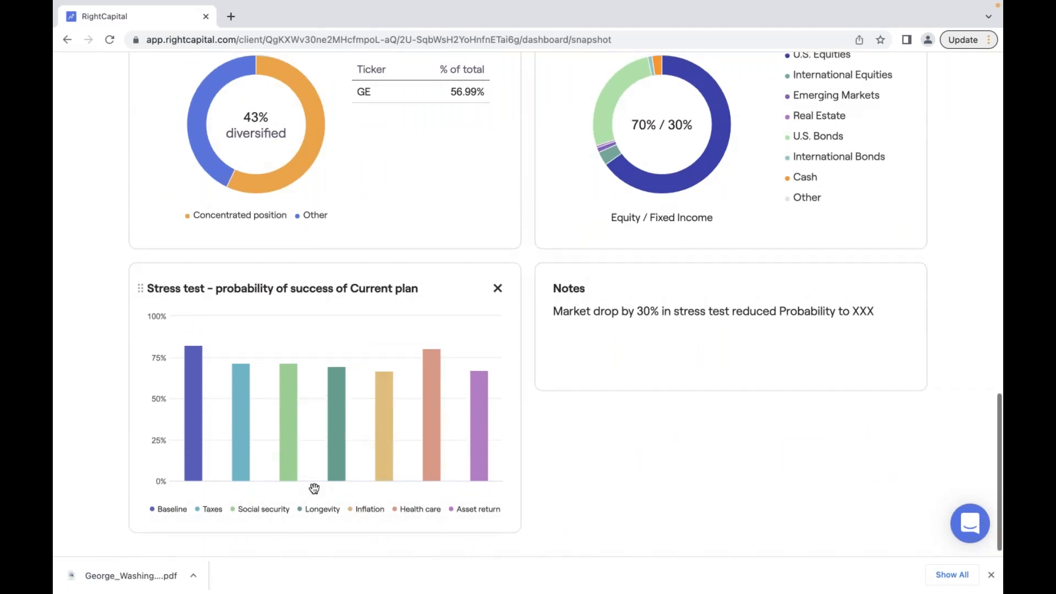
scroll(314, 488, down, 1)
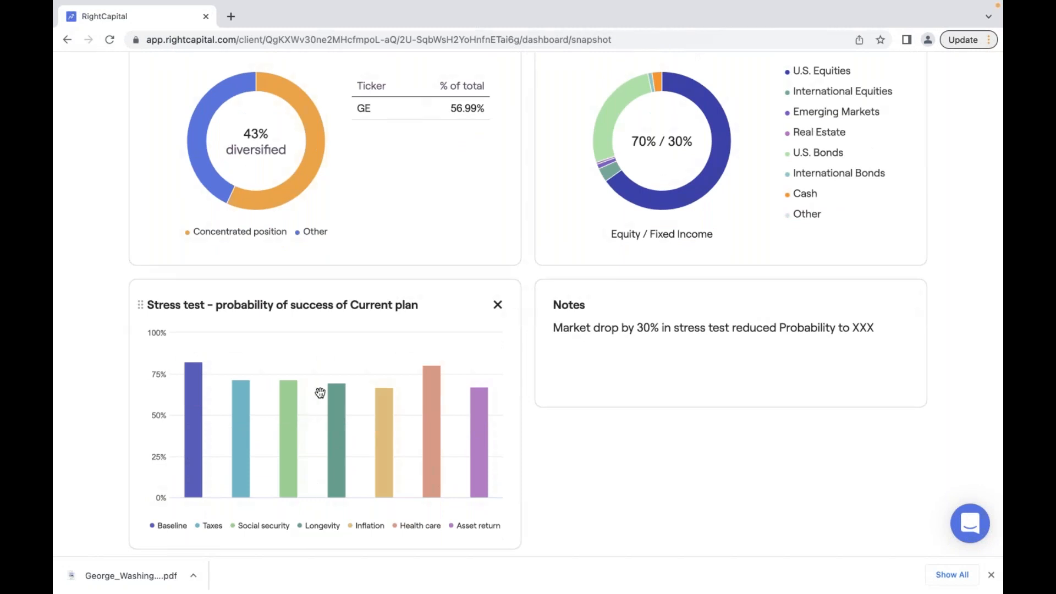
scroll(320, 393, up, 2)
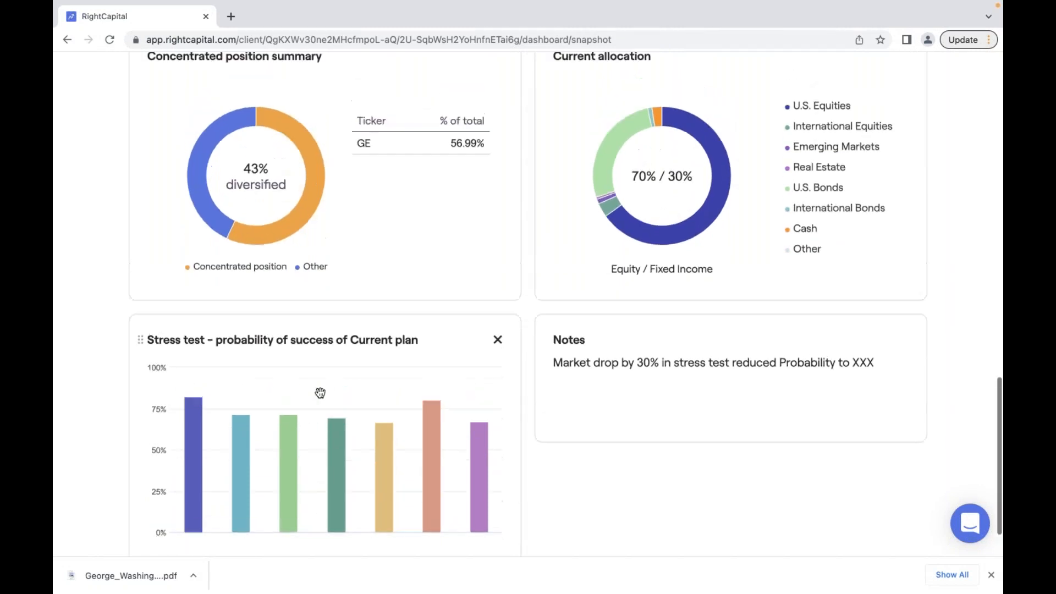
scroll(320, 393, up, 1)
scroll(320, 392, up, 15)
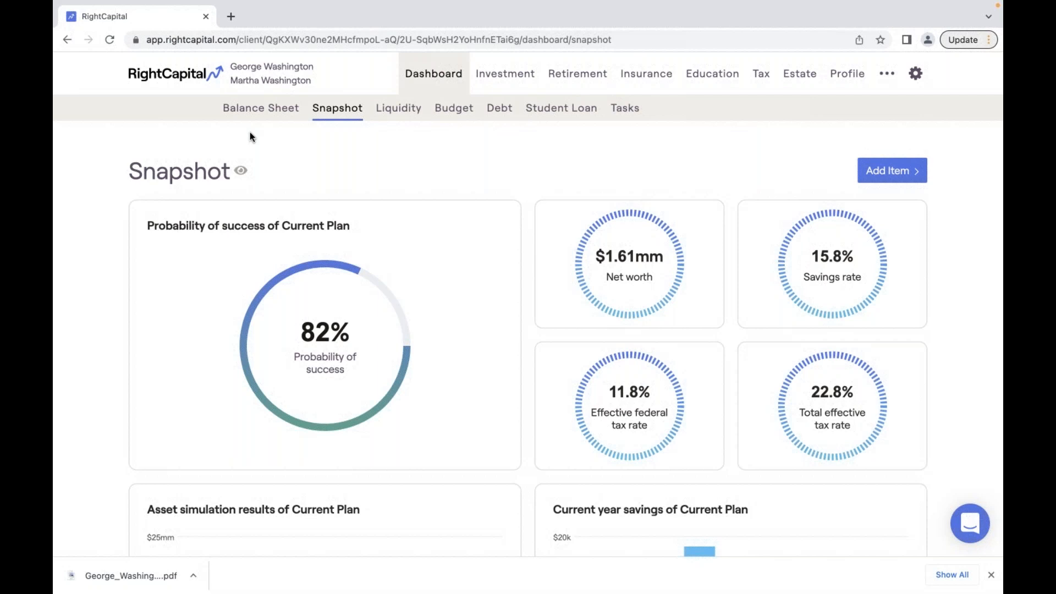
- Open another client household from the advisor's client list and view its portal access settings
click(176, 77)
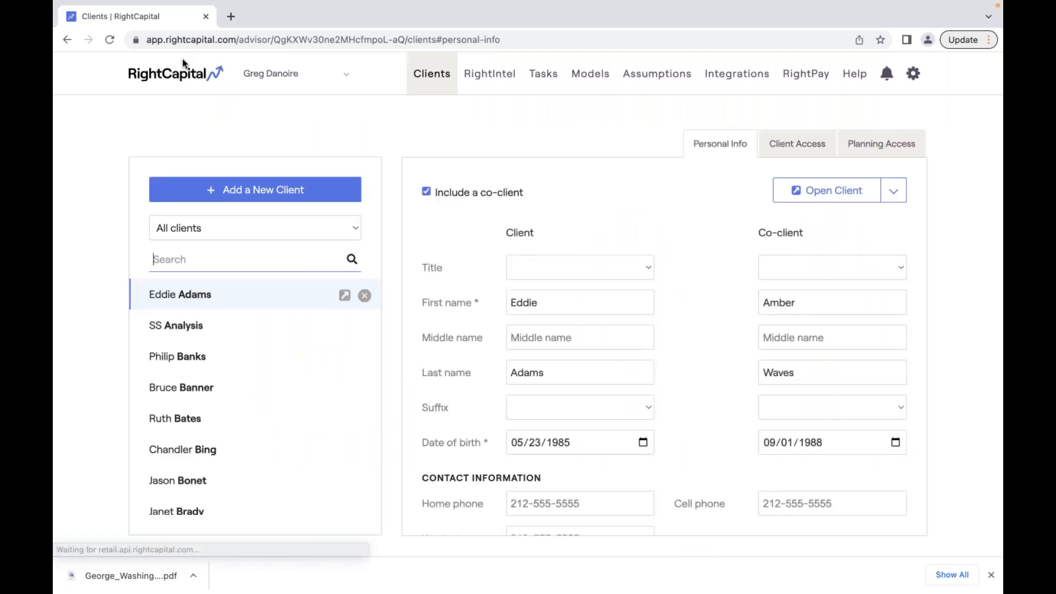
click(320, 388)
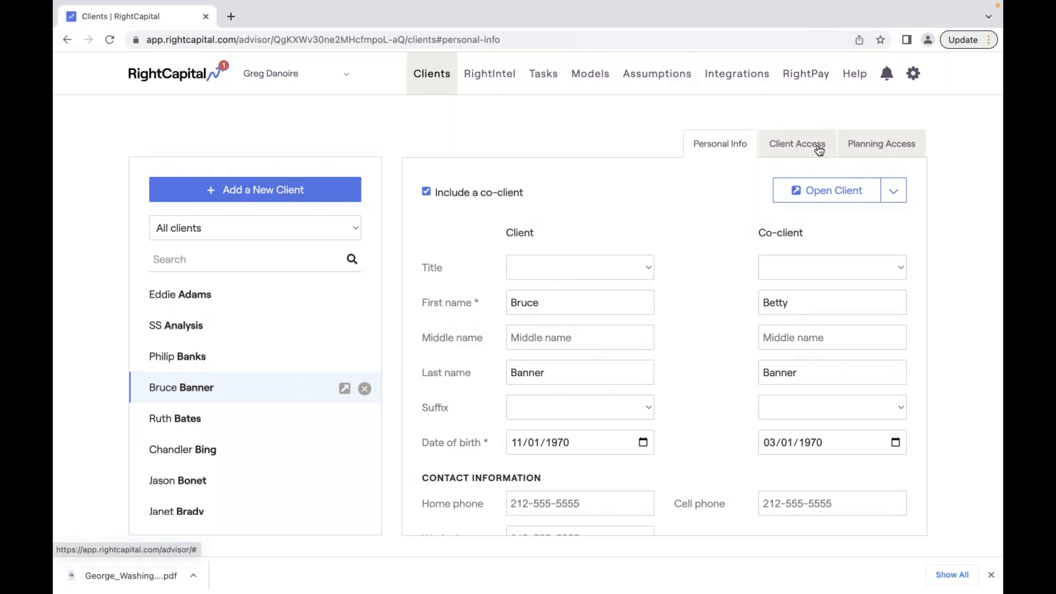
click(818, 148)
click(514, 268)
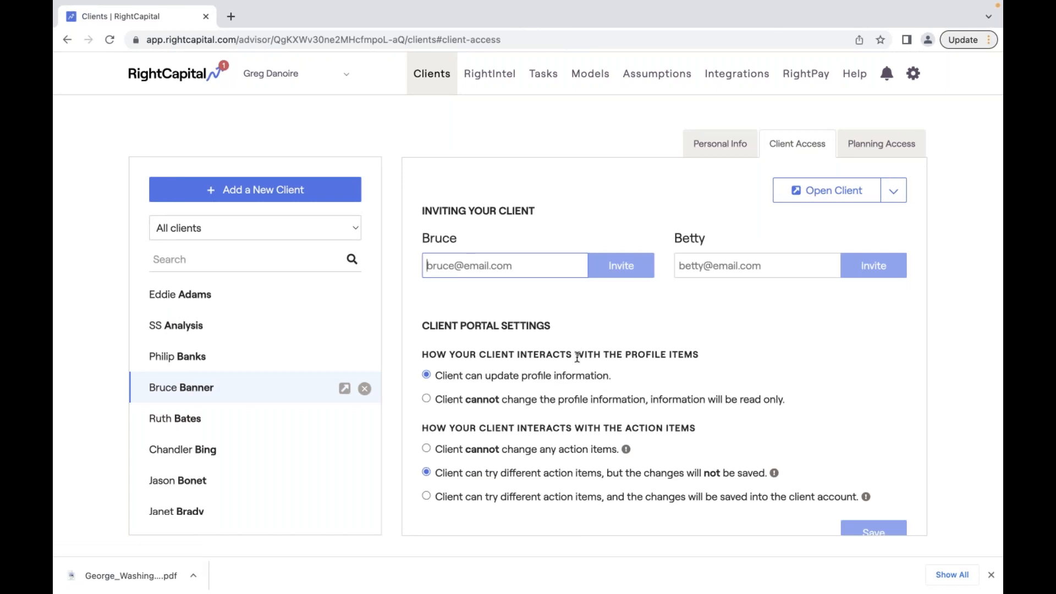
- Highlight the profile-items and action-items interaction setting headings
drag(421, 355, 637, 361)
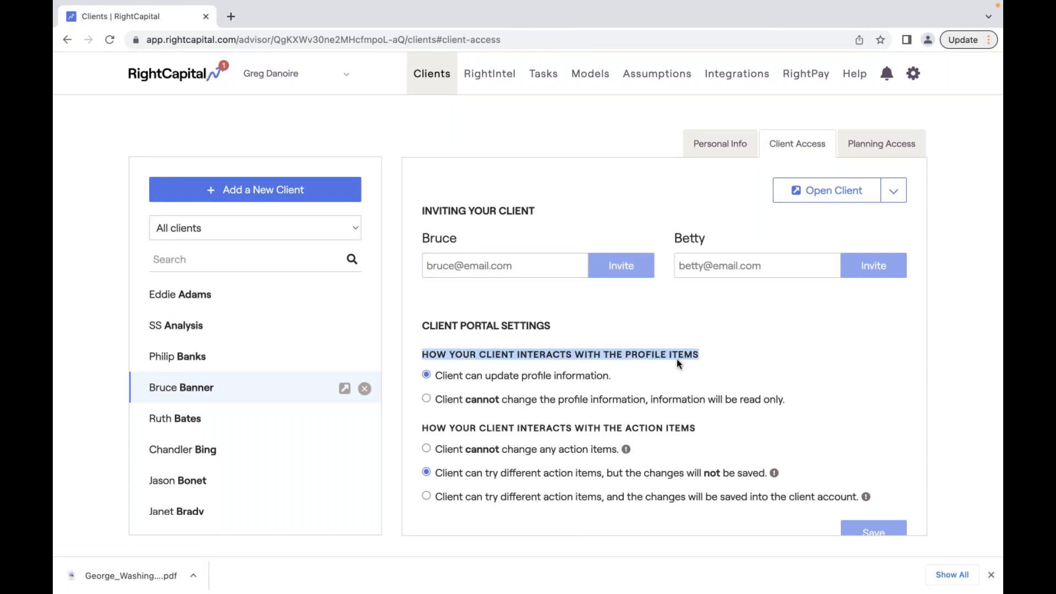
click(482, 430)
drag(421, 431, 701, 437)
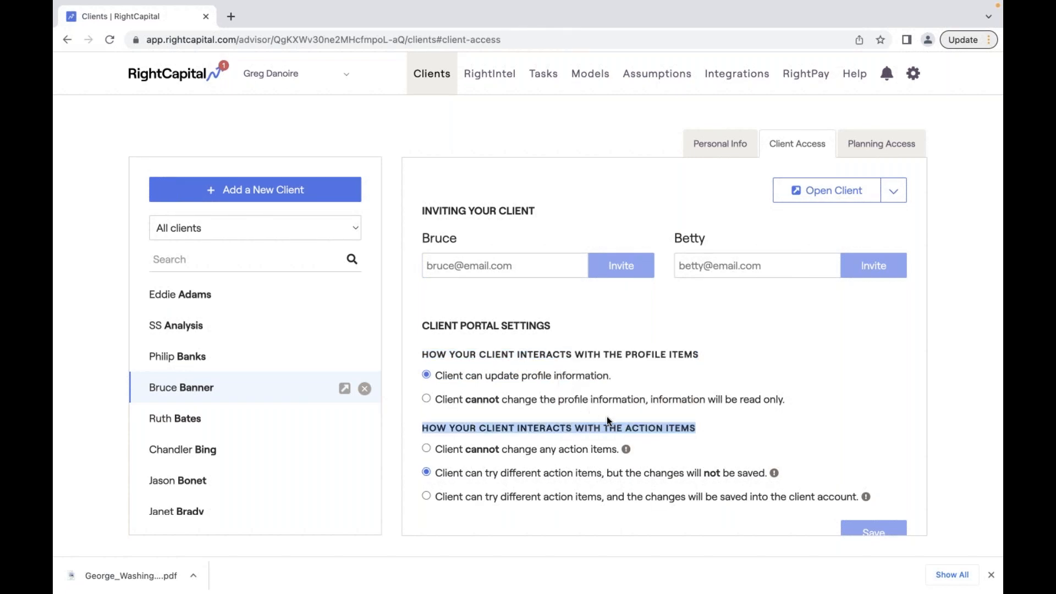
click(747, 456)
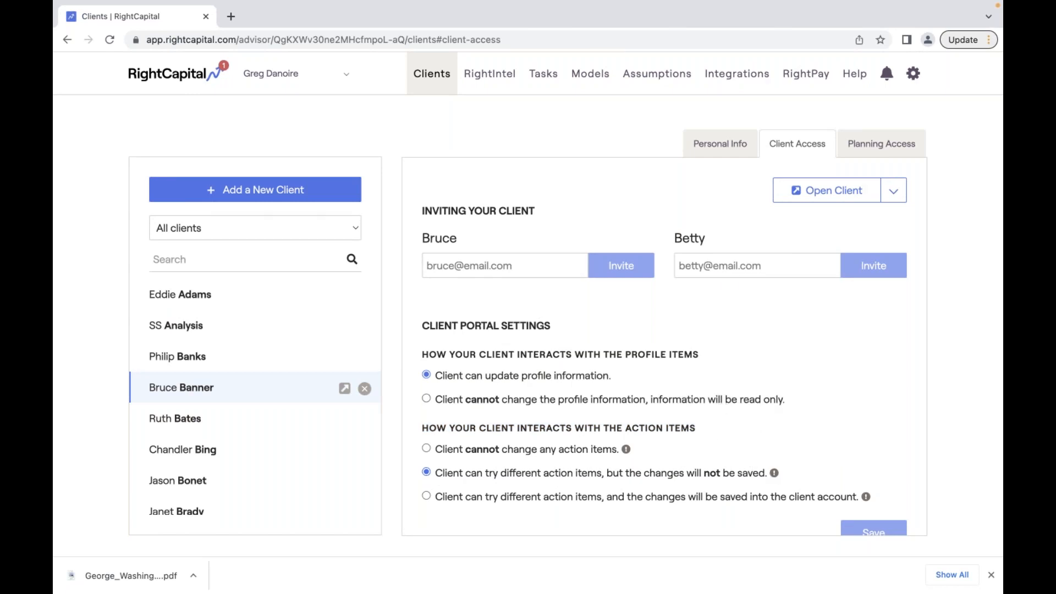
click(897, 144)
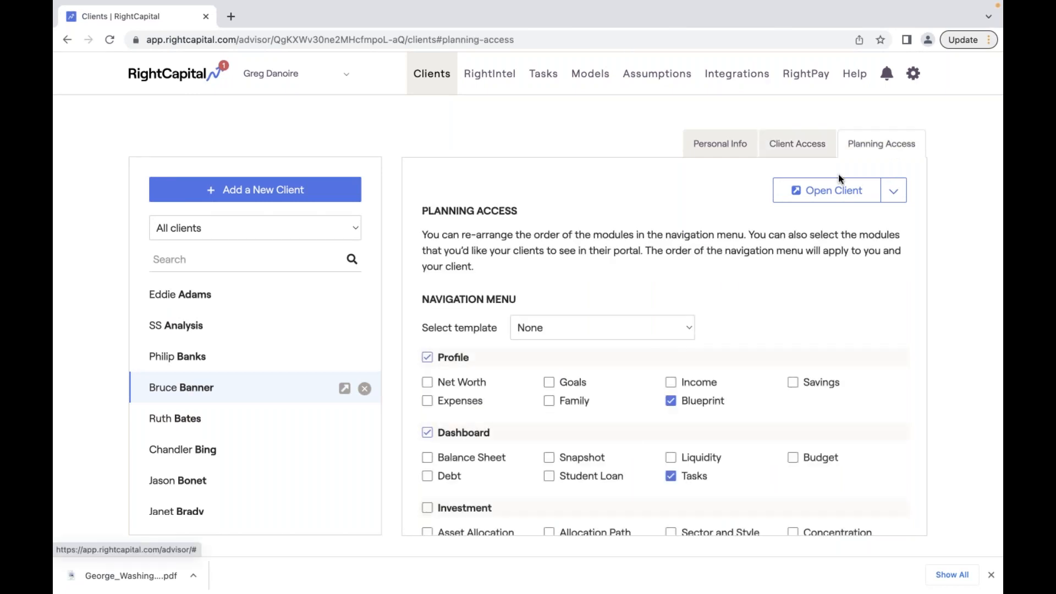
- Move the Dashboard section above Profile and put Snapshot first among the Dashboard modules
scroll(570, 444, down, 1)
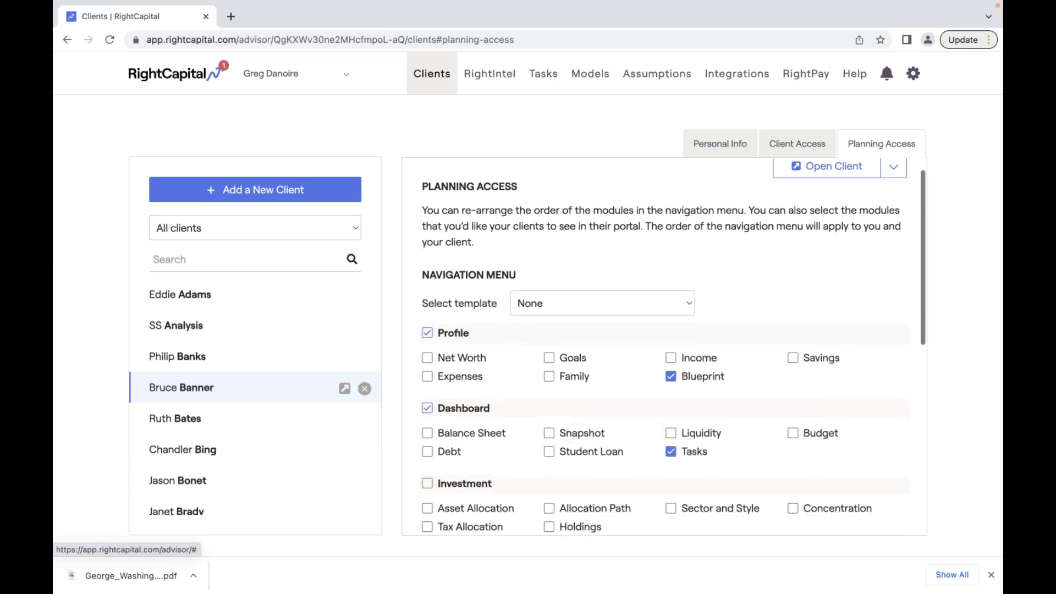
click(549, 433)
drag(413, 408, 411, 335)
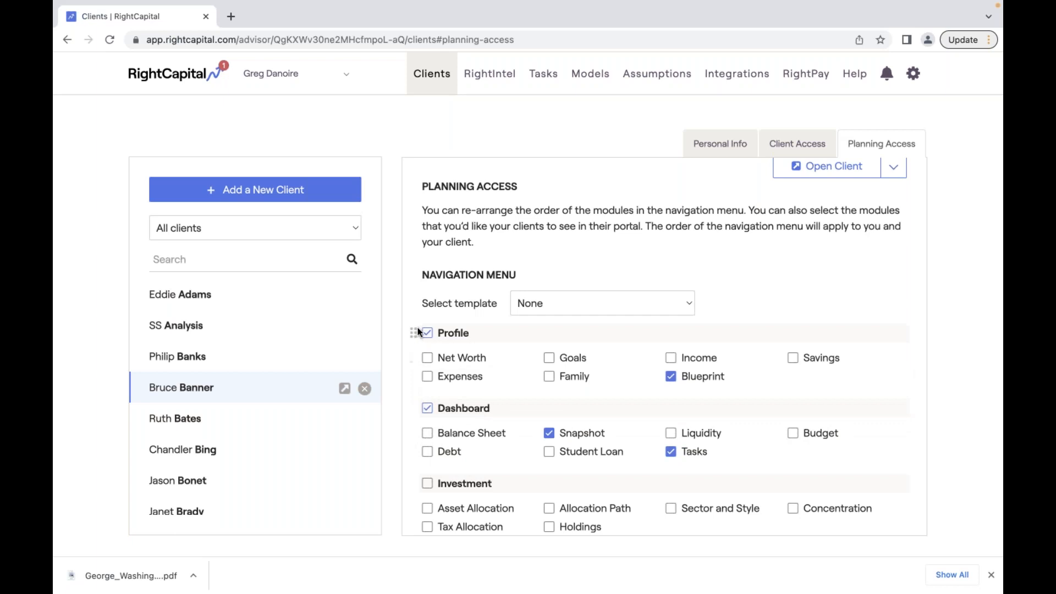
drag(418, 377, 431, 410)
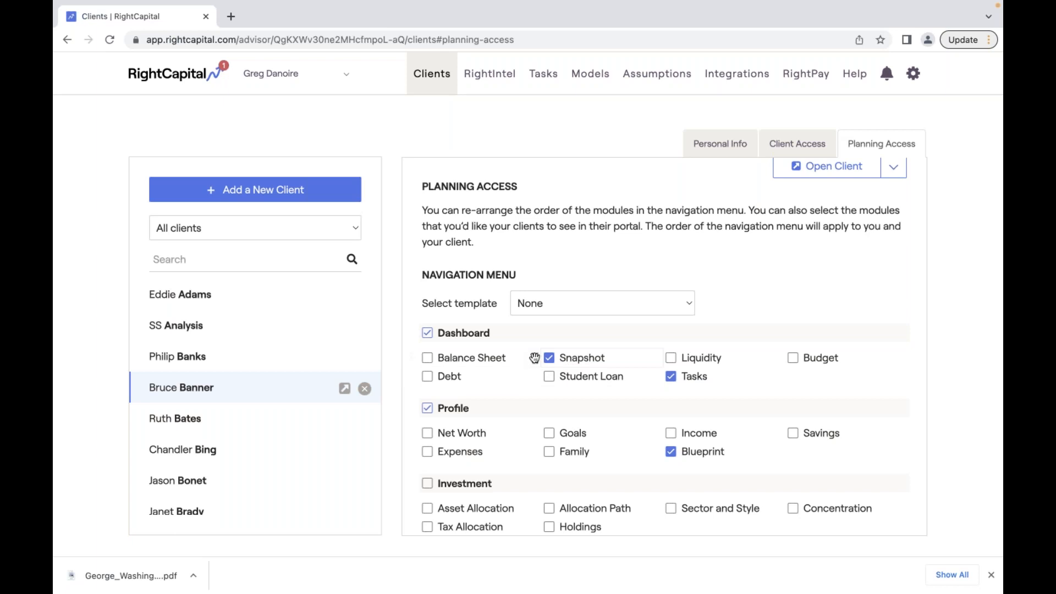
drag(534, 358, 560, 360)
- Show Balance Sheet, Liquidity, Budget and Student Loan to the client, hiding Snapshot
click(427, 358)
click(549, 360)
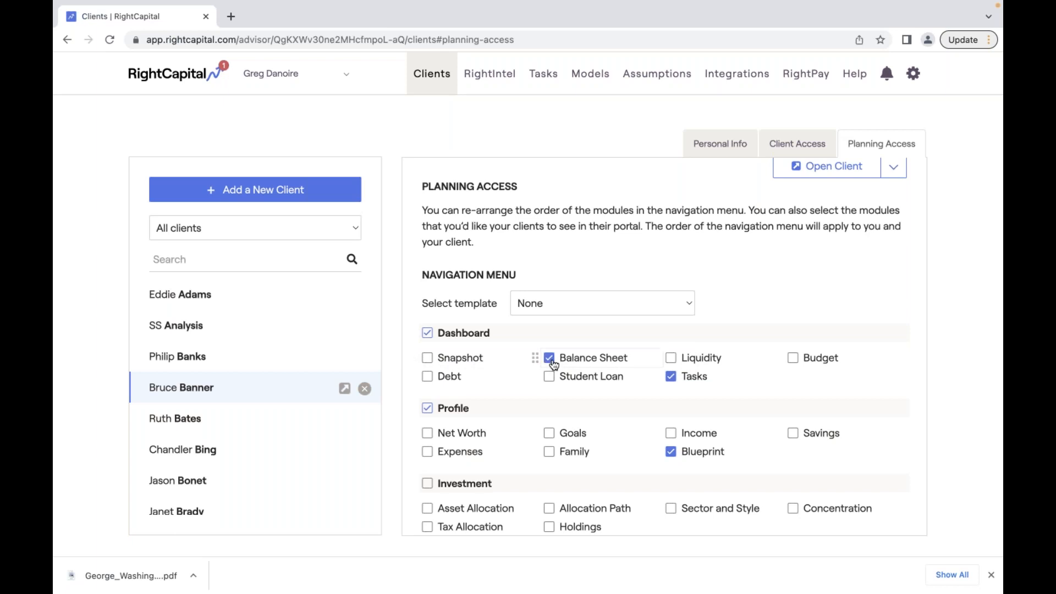
click(670, 358)
click(792, 358)
click(548, 377)
click(840, 171)
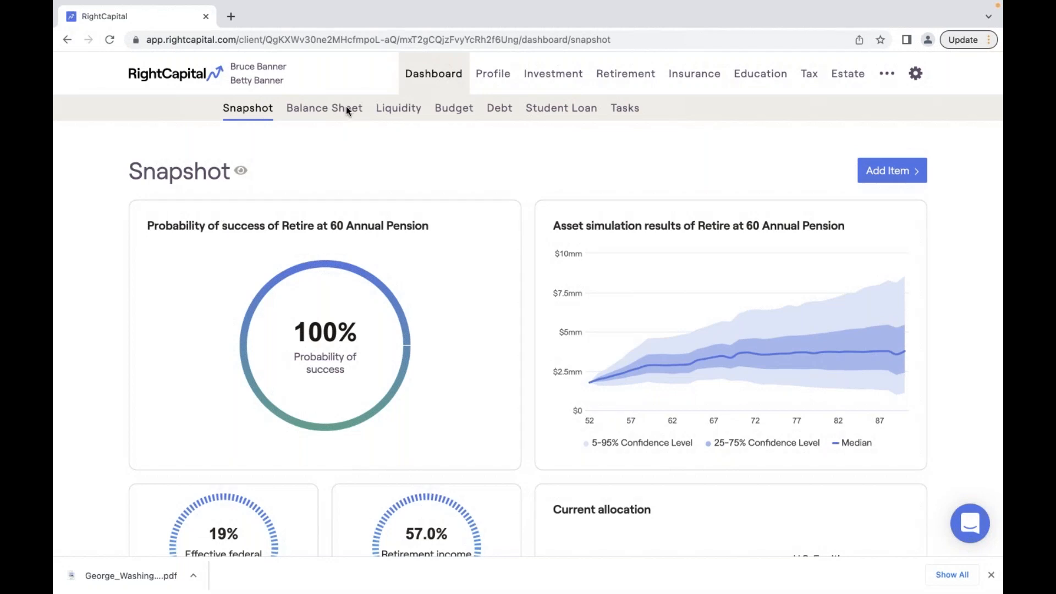
- Review the Balance Sheet's historical net worth for the last 12 months, then return to Snapshot
click(434, 77)
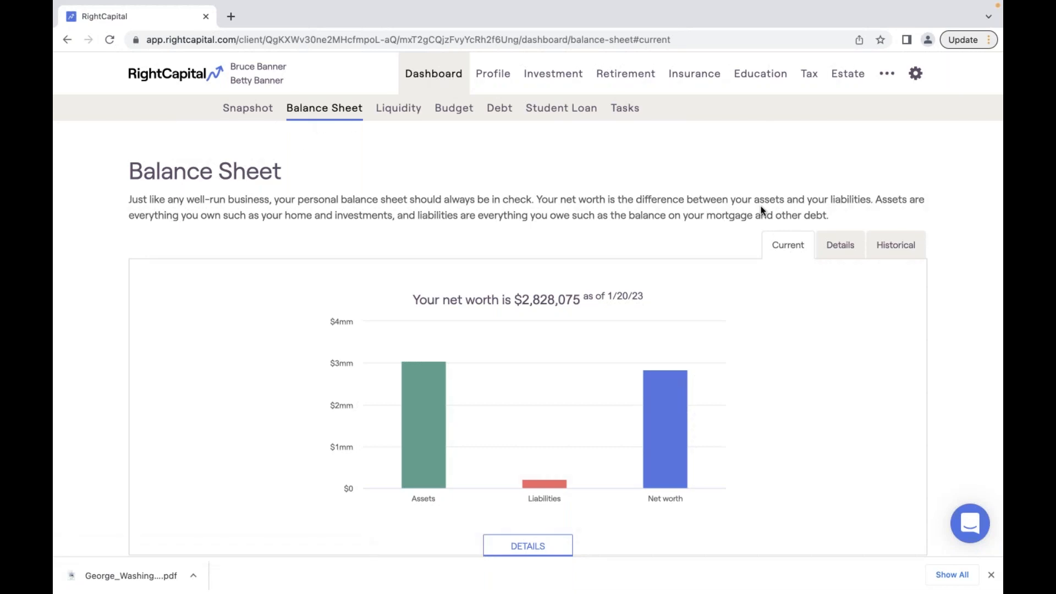
click(901, 245)
click(855, 305)
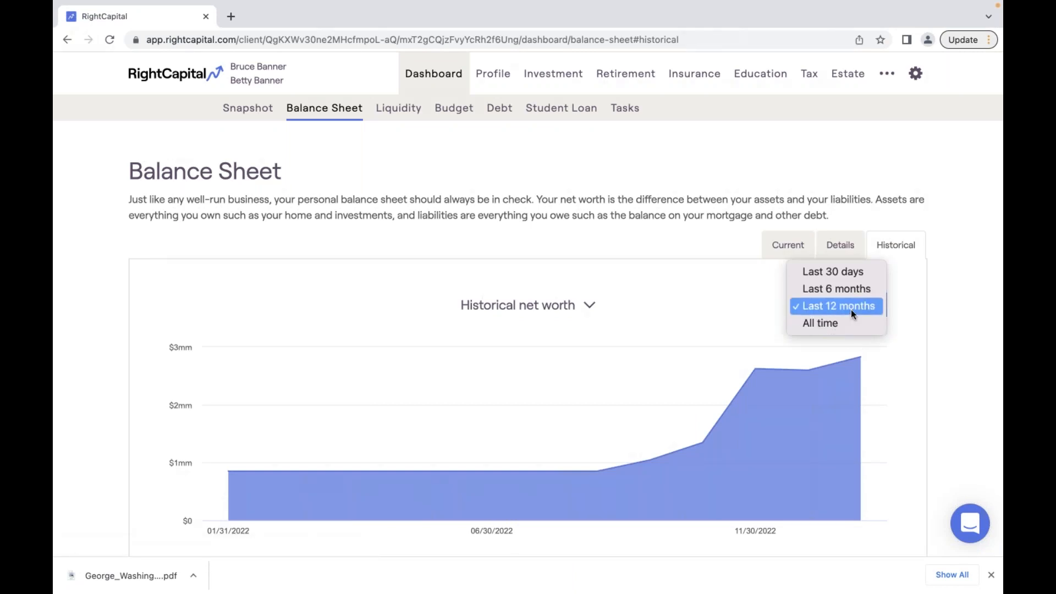
click(850, 309)
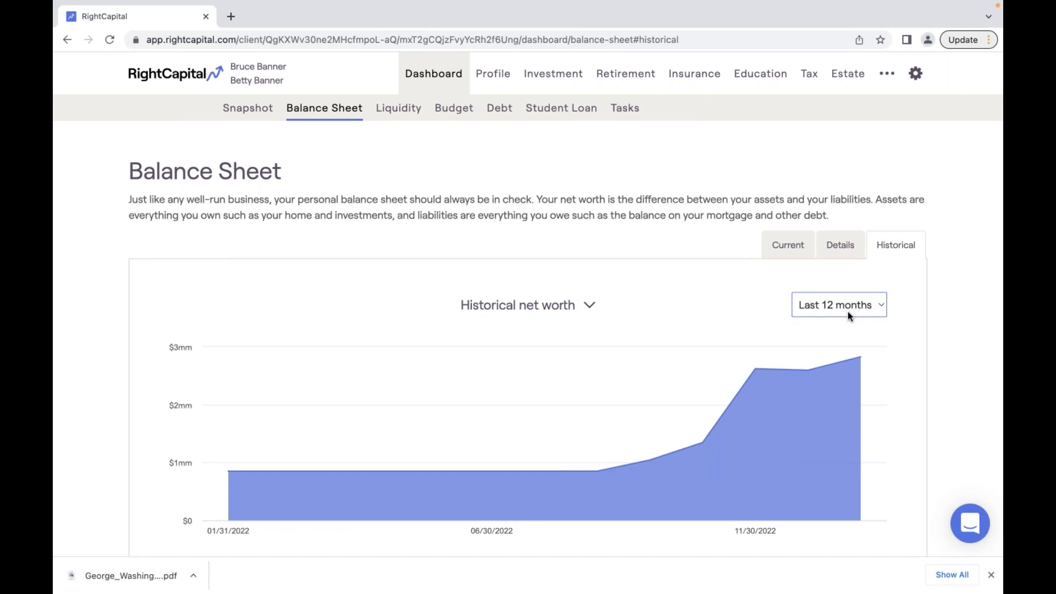
click(523, 306)
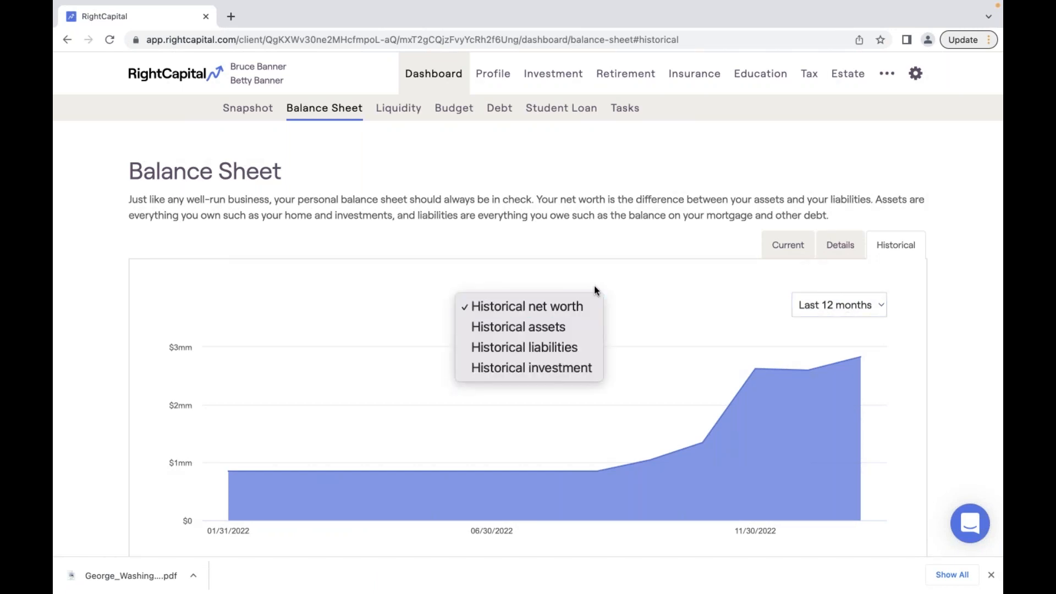
click(618, 299)
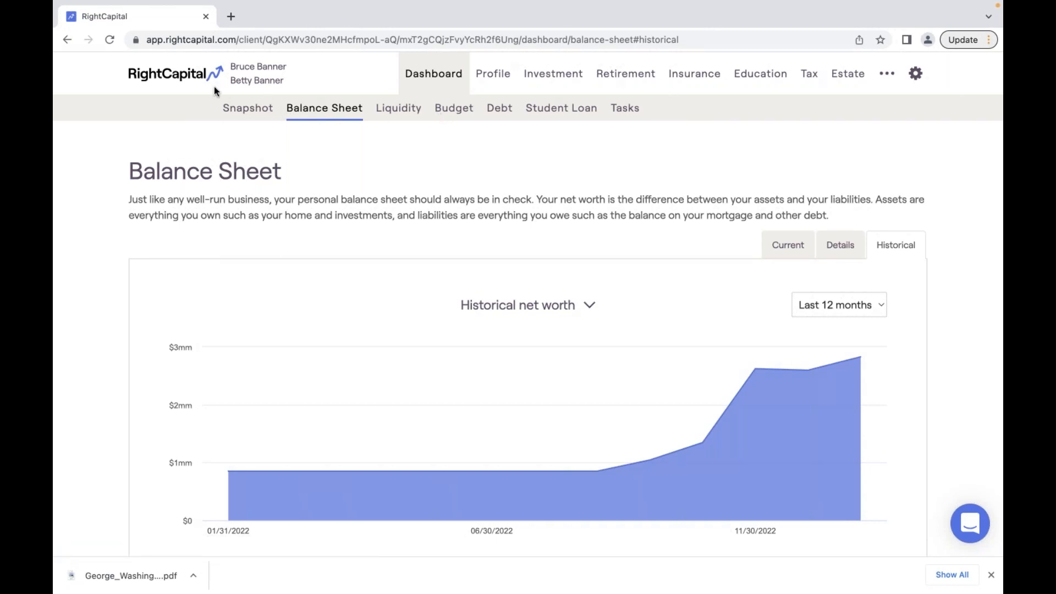
click(269, 112)
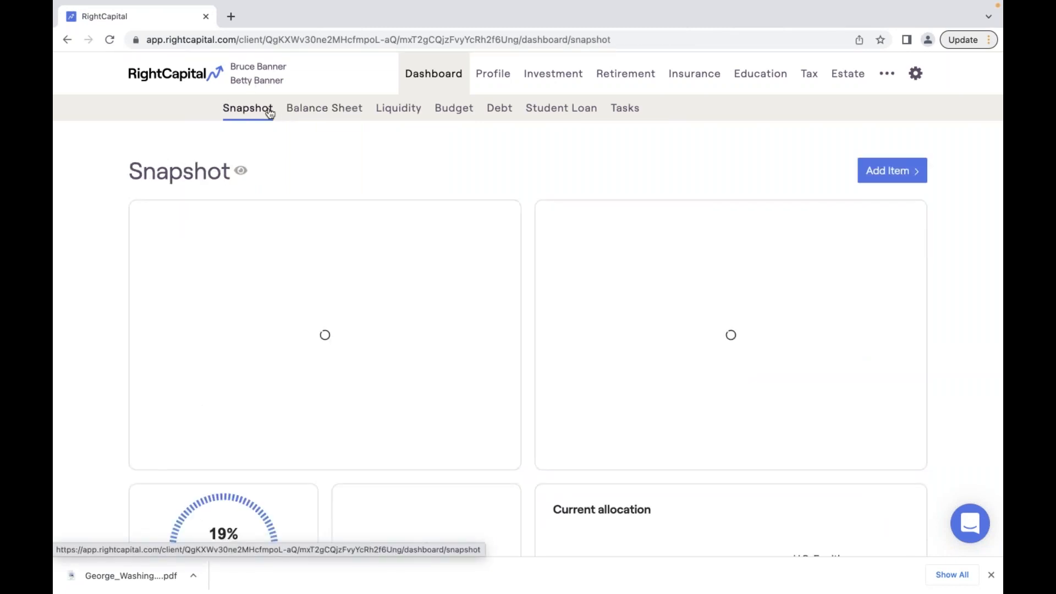
click(872, 175)
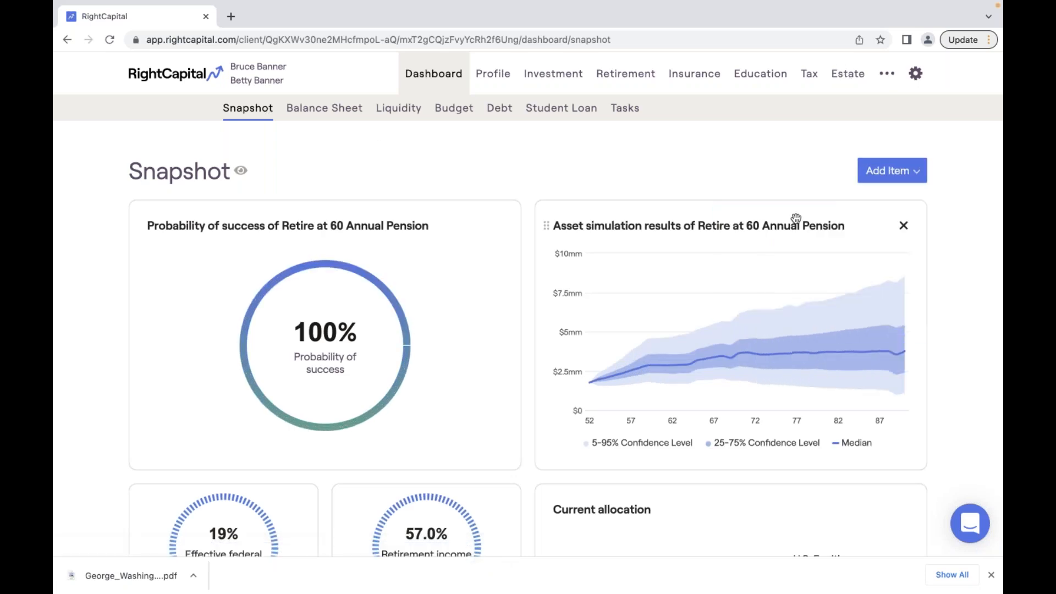
scroll(795, 219, down, 3)
scroll(796, 219, down, 10)
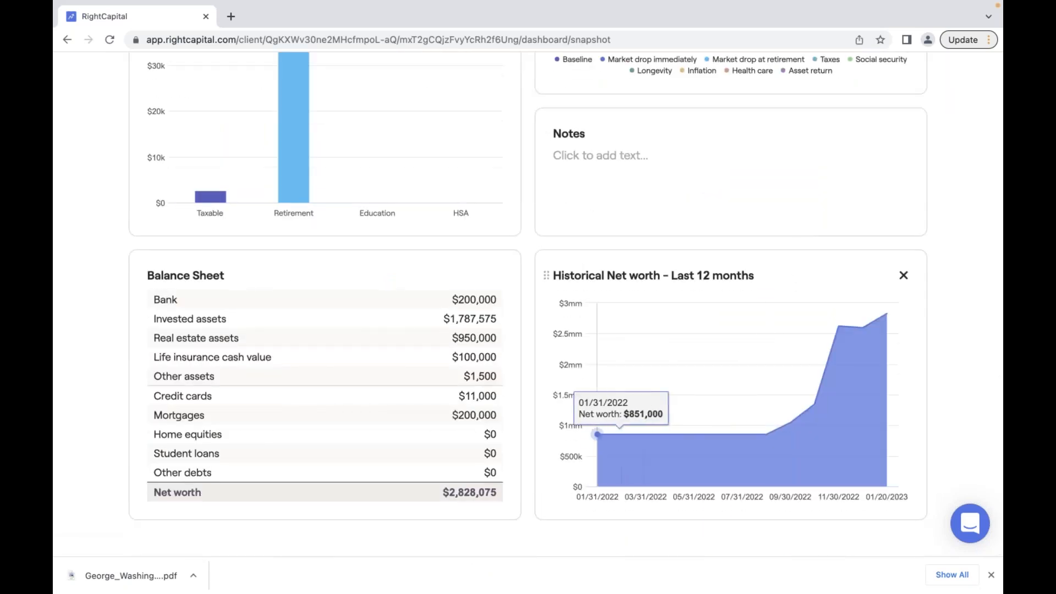
scroll(509, 242, up, 1)
scroll(508, 242, up, 1)
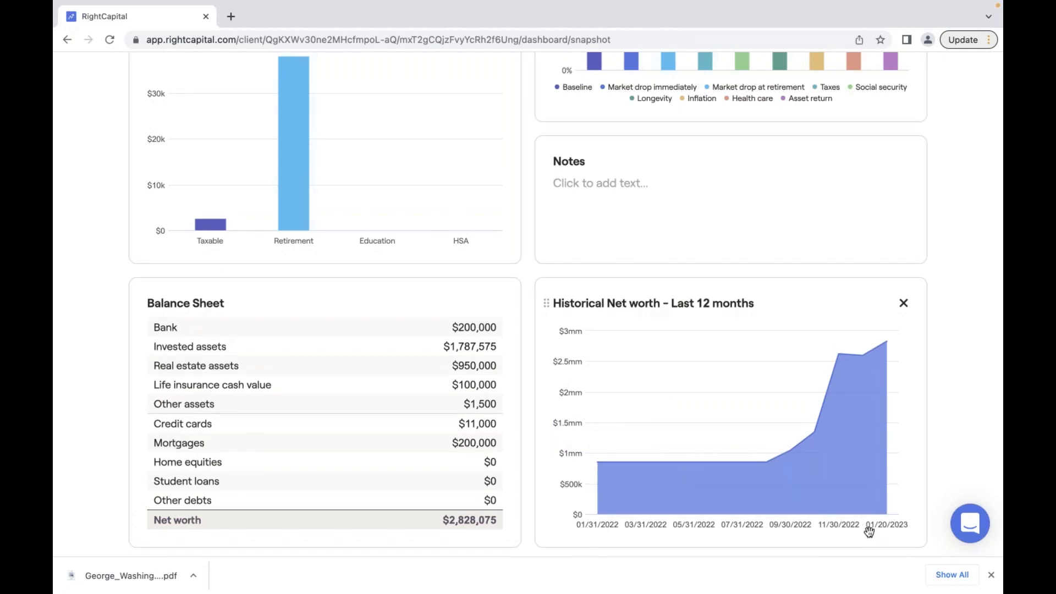
mouse_move(761, 465)
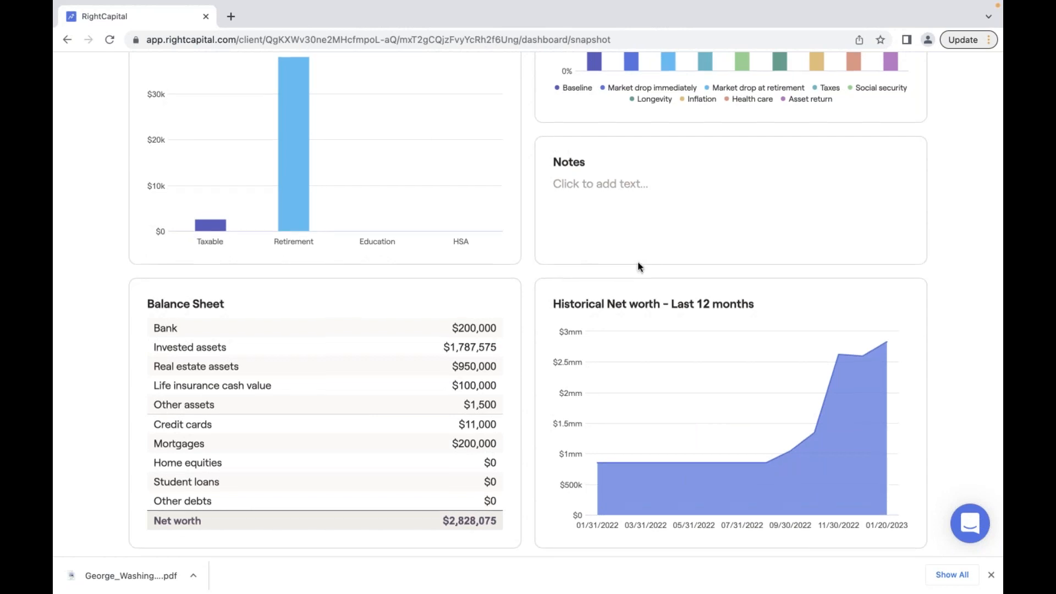
scroll(637, 262, up, 1)
scroll(638, 262, up, 12)
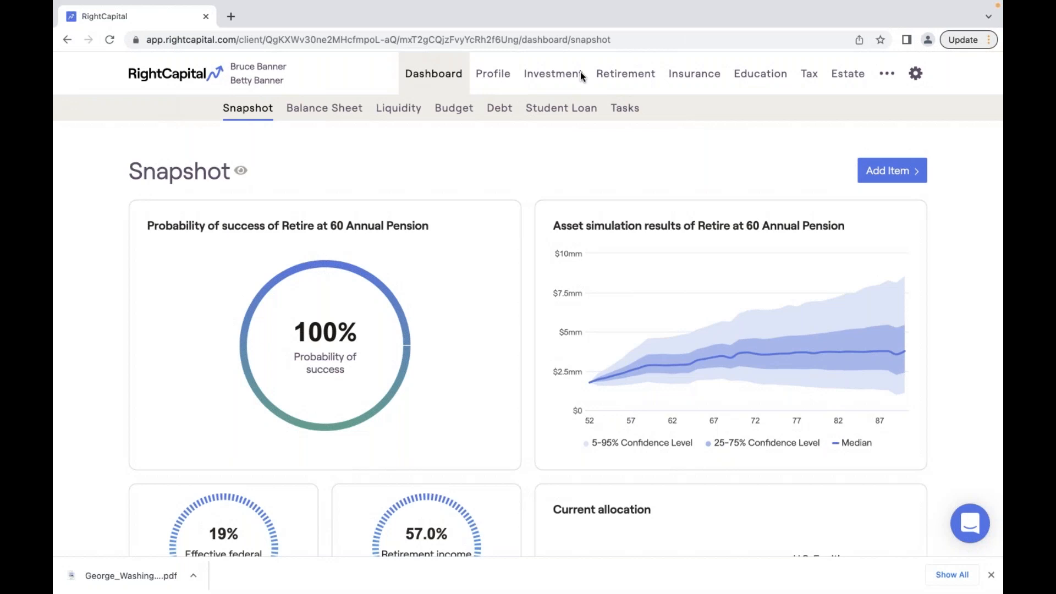
- Show the retirement Stress Test results for the Retire at 65 Annual Pension plan
click(616, 77)
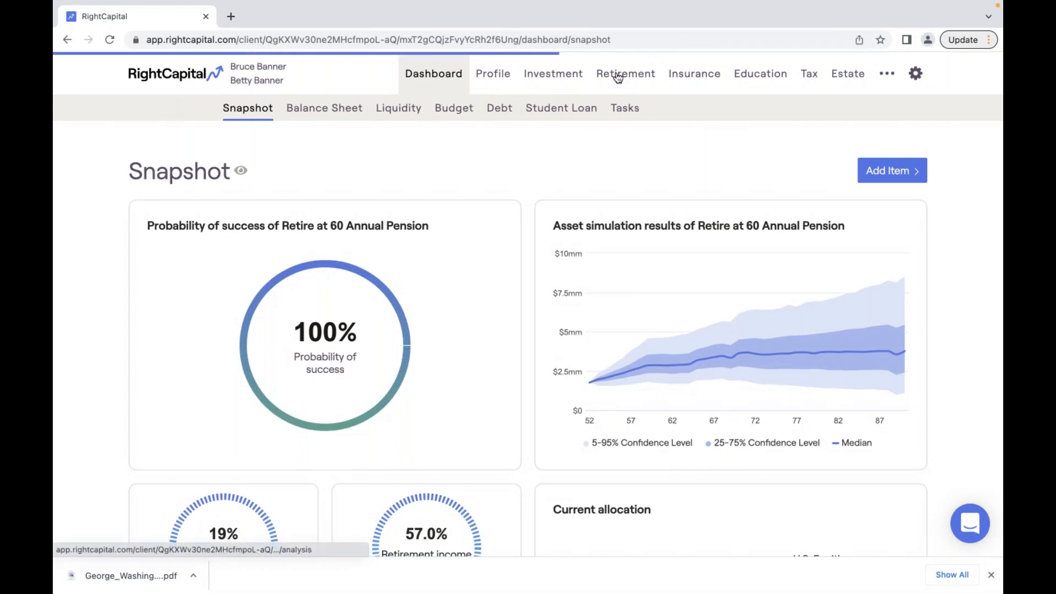
click(538, 110)
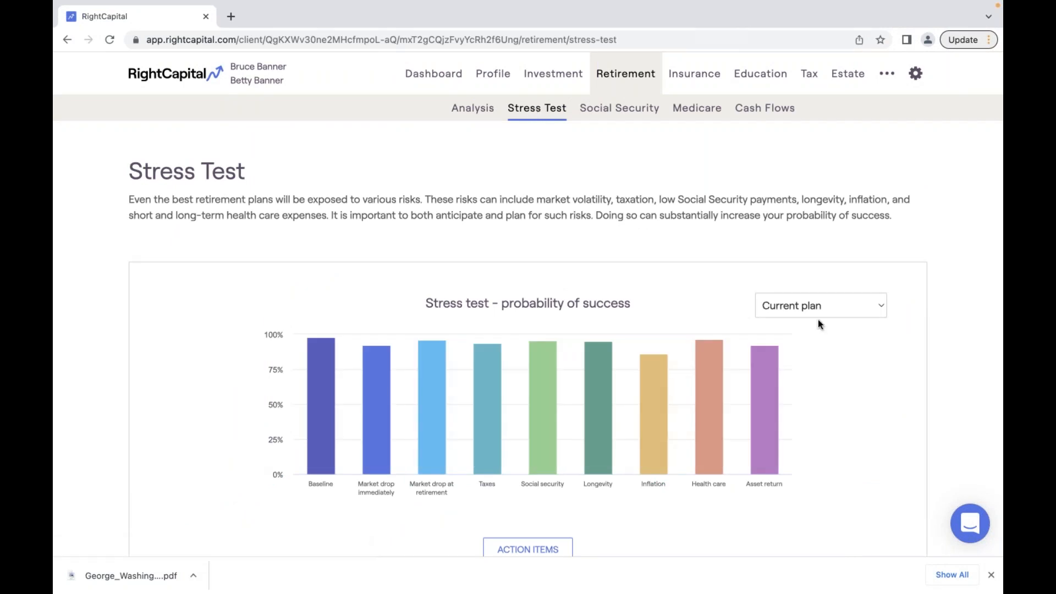
click(859, 308)
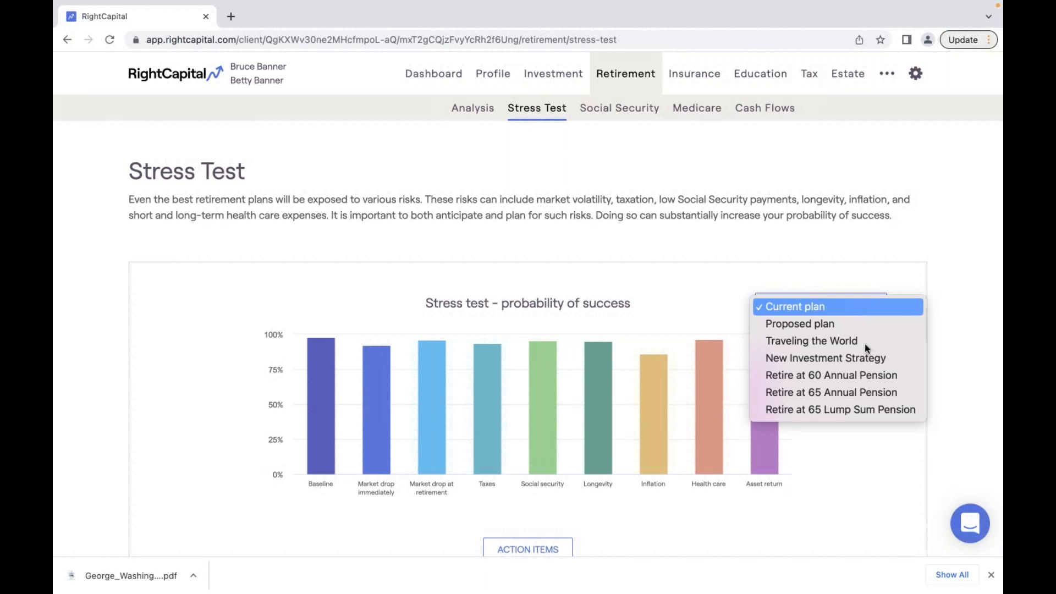
click(844, 394)
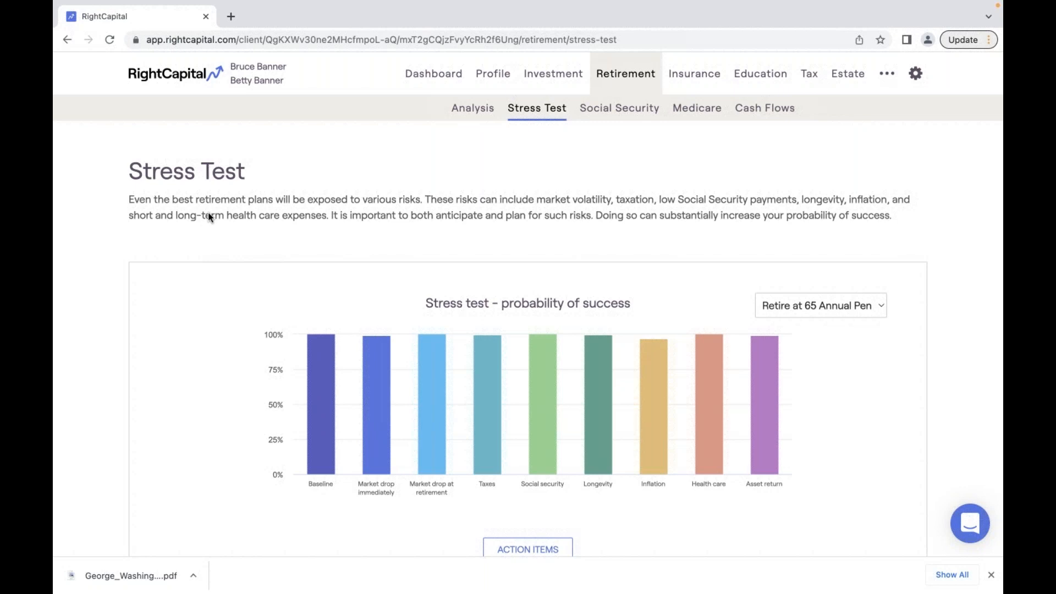
click(886, 74)
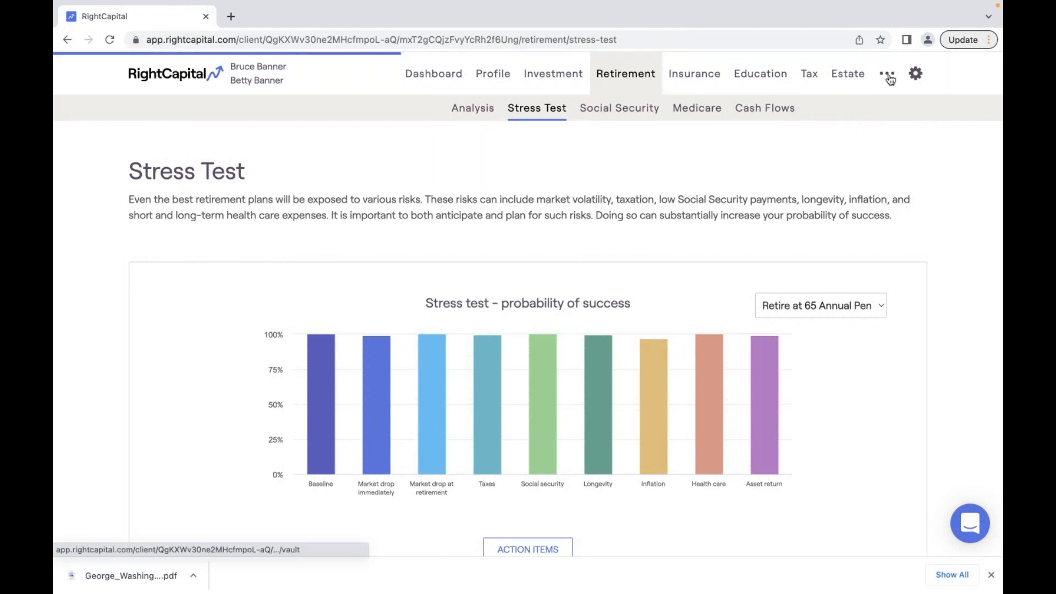
- Include the Retire at 65 Annual and Lump Sum Pension plans in the report's retirement analysis
click(899, 109)
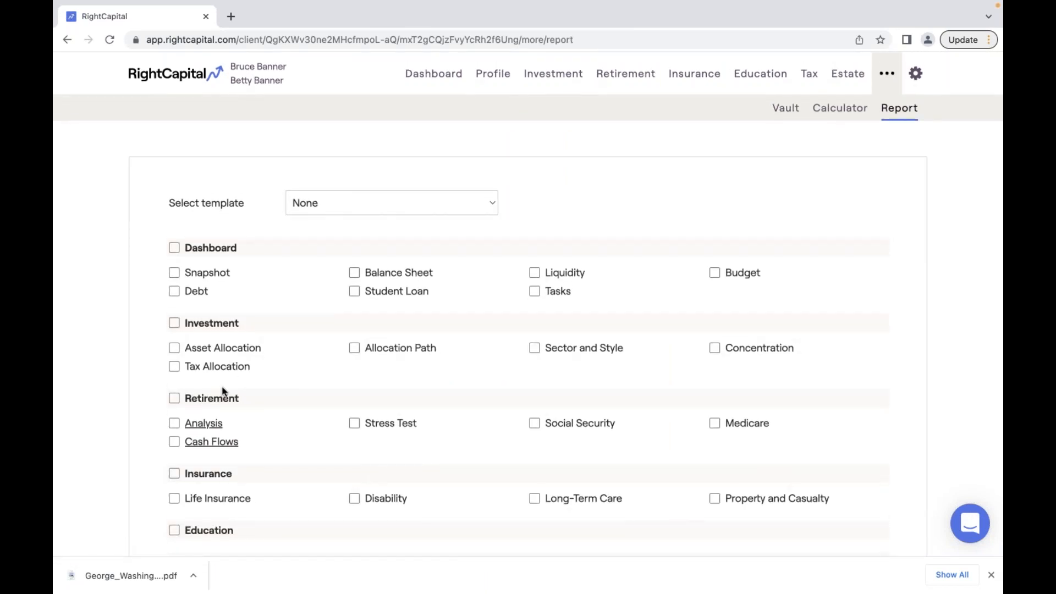
click(202, 427)
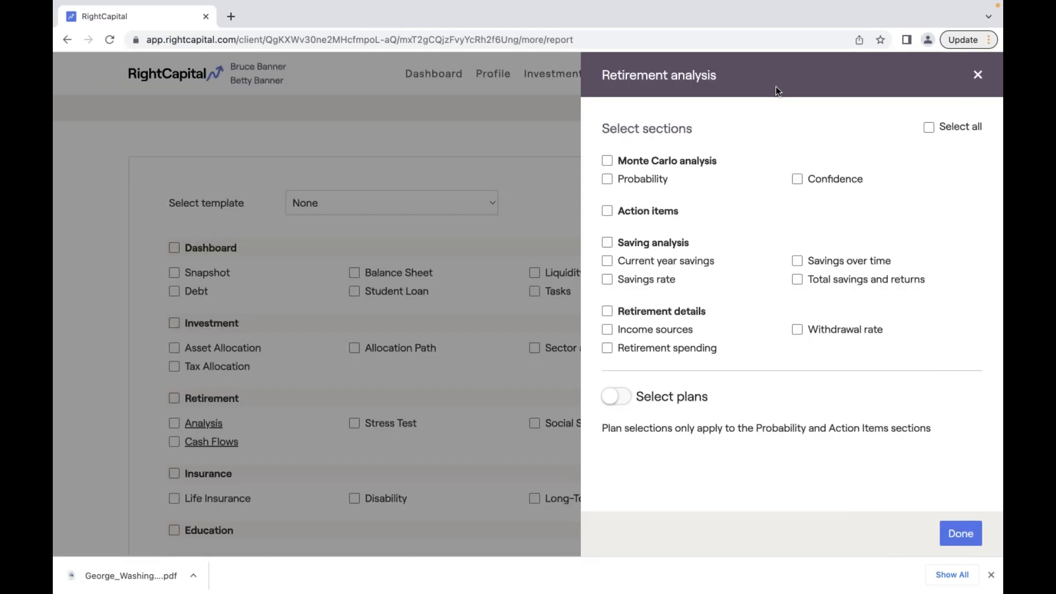
click(616, 396)
scroll(649, 476, down, 1)
scroll(648, 479, down, 1)
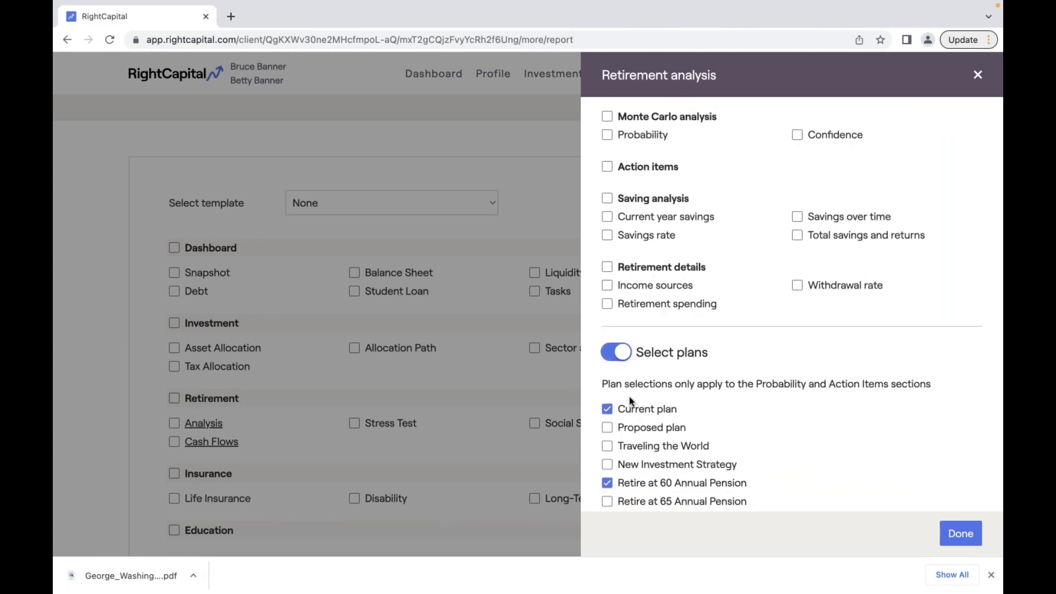
scroll(629, 397, up, 2)
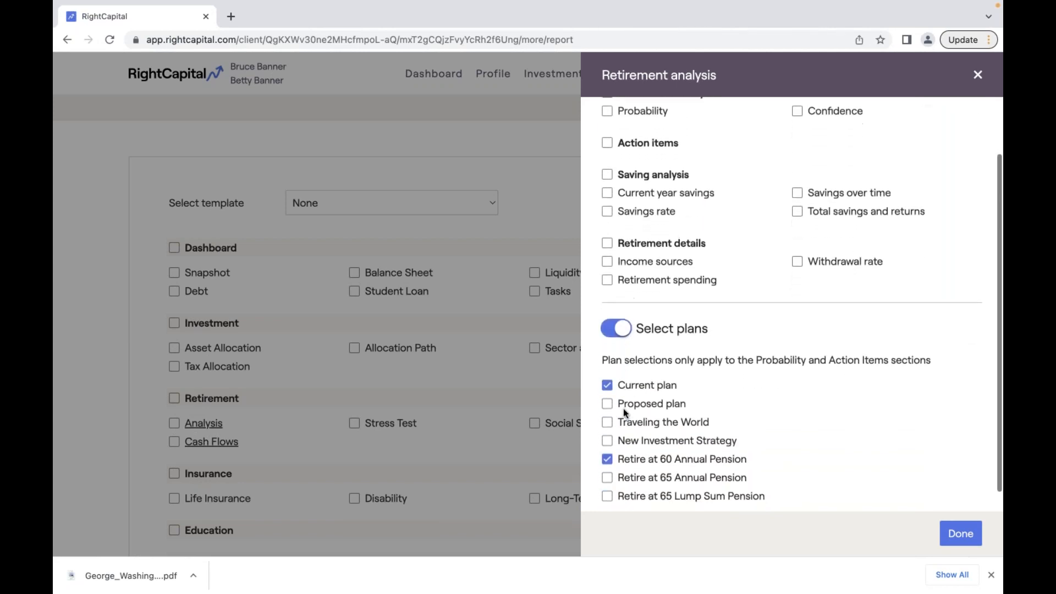
scroll(623, 411, down, 1)
click(607, 455)
click(607, 473)
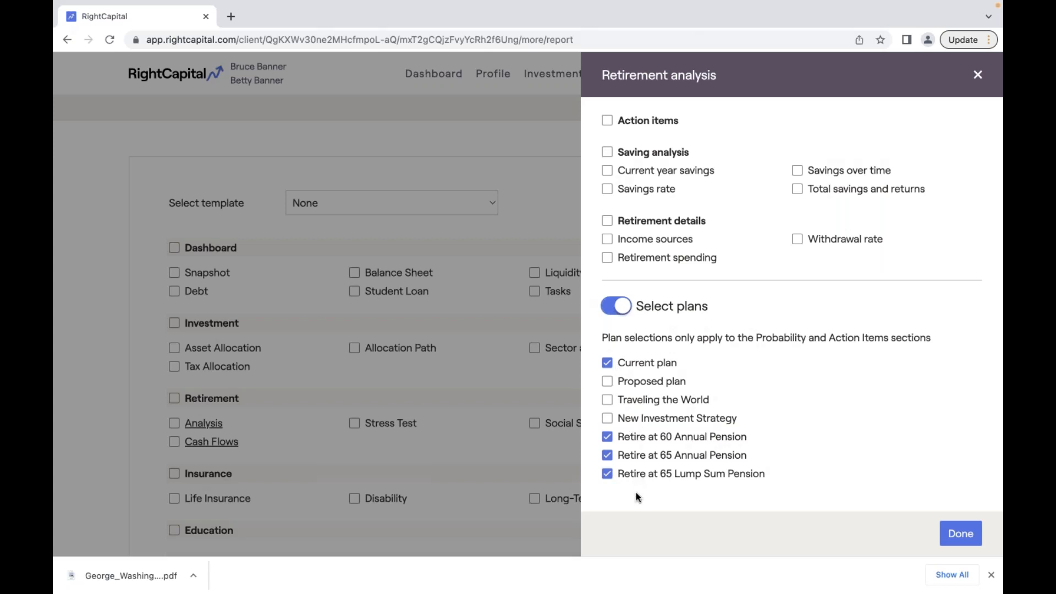
- Add the Probability section and the Snapshot page to the report
scroll(638, 264, up, 2)
click(608, 179)
click(960, 533)
click(174, 273)
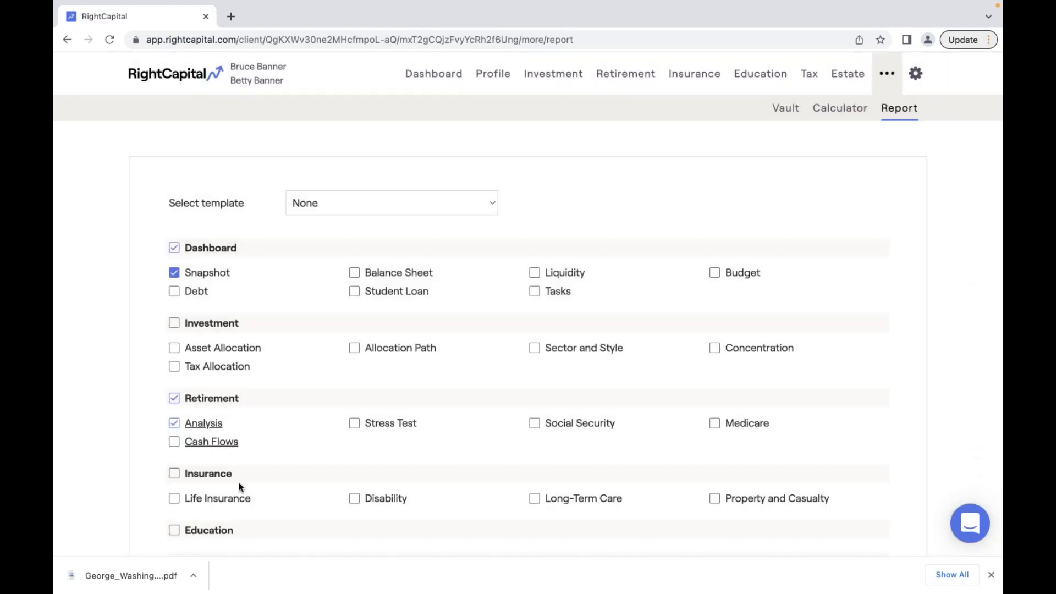
- Download the selected report pages as a PDF and open the new file's download options
scroll(239, 487, down, 8)
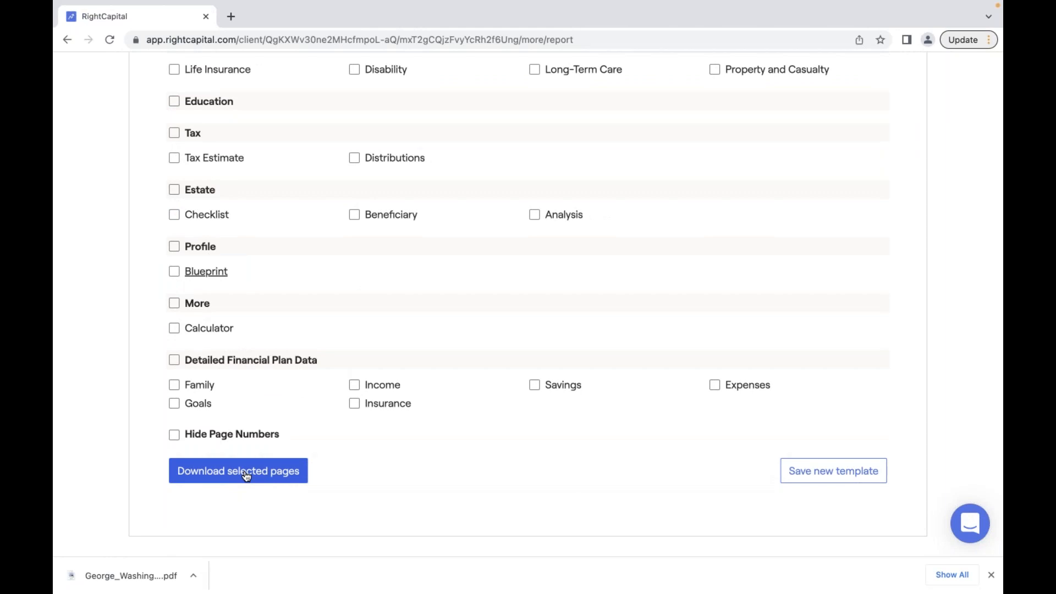
scroll(245, 239, up, 7)
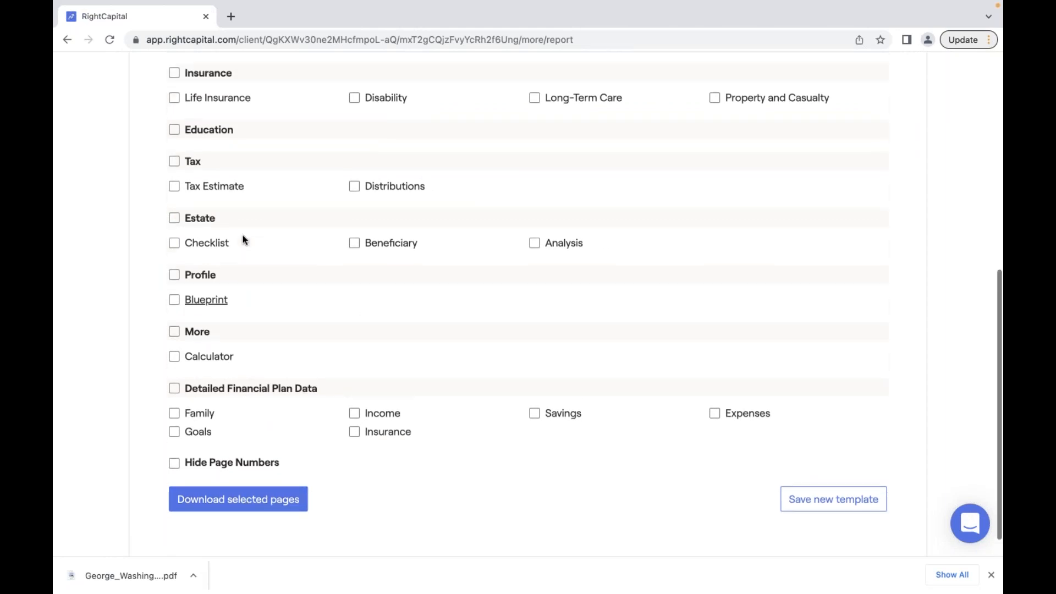
scroll(244, 239, up, 1)
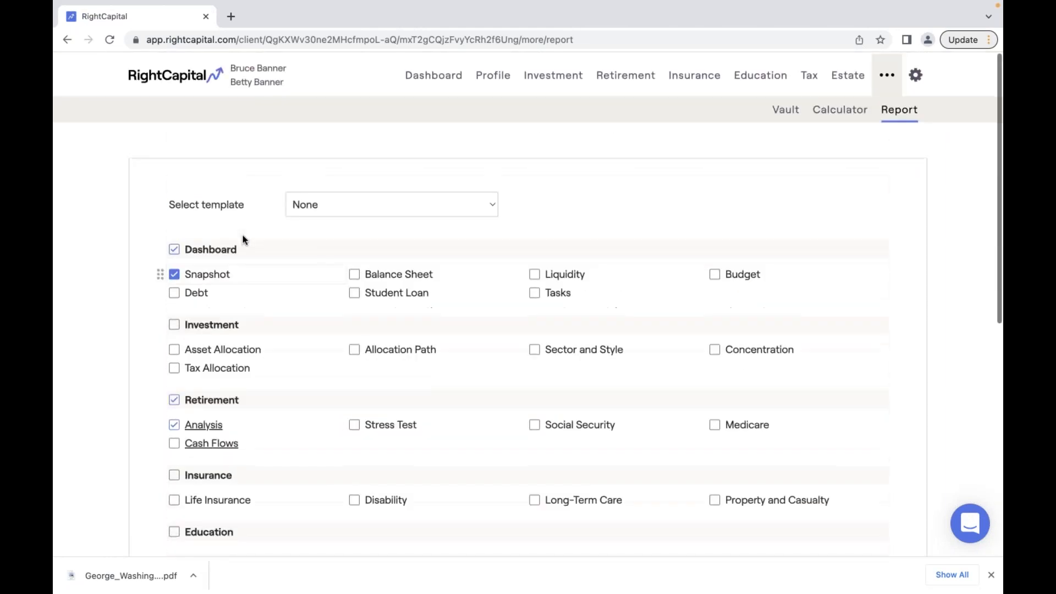
scroll(245, 239, down, 8)
scroll(242, 236, down, 1)
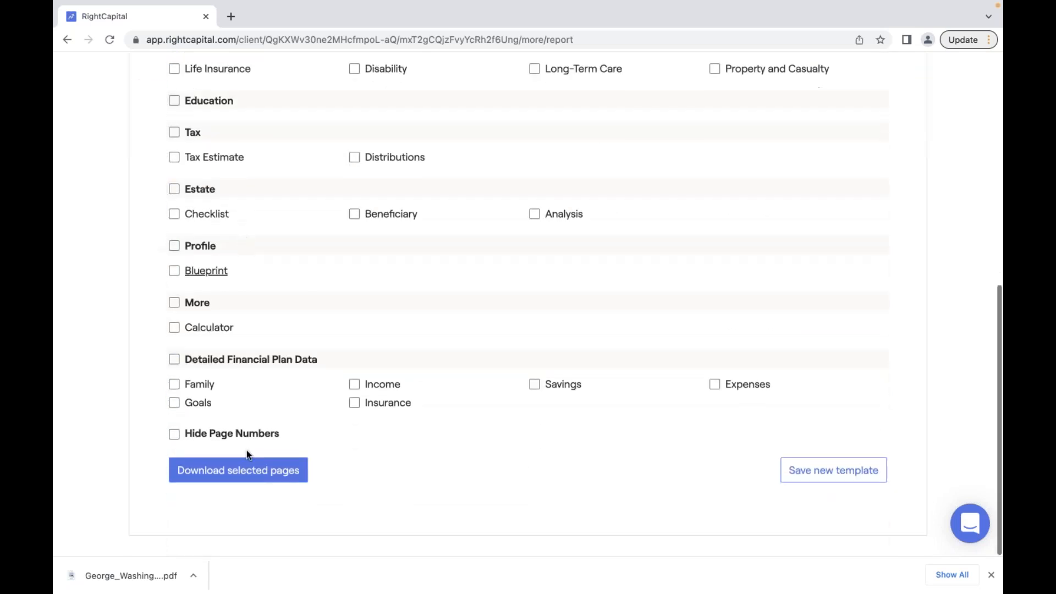
click(246, 468)
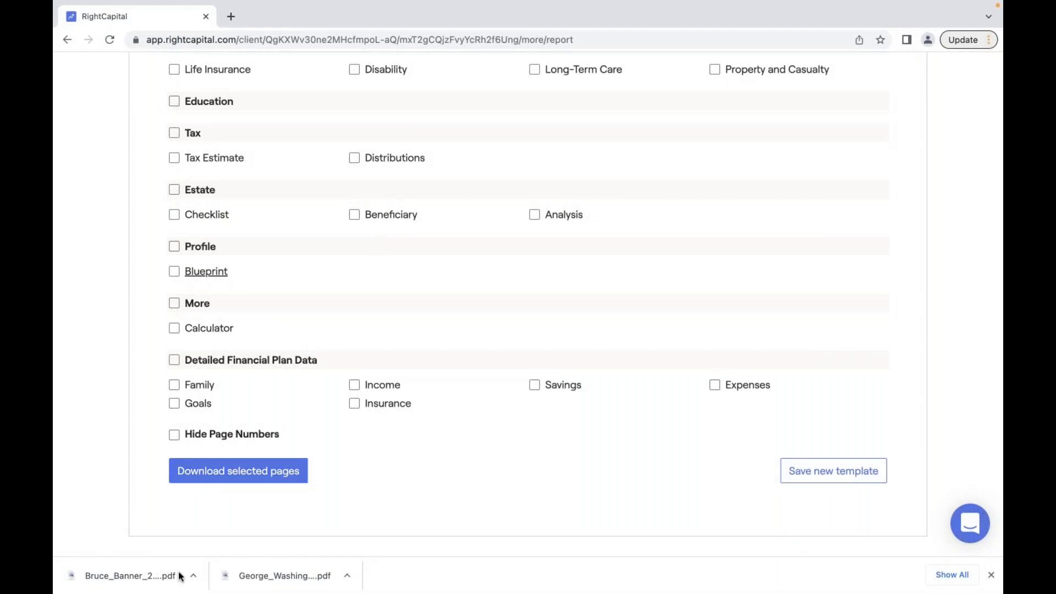
scroll(229, 506, up, 8)
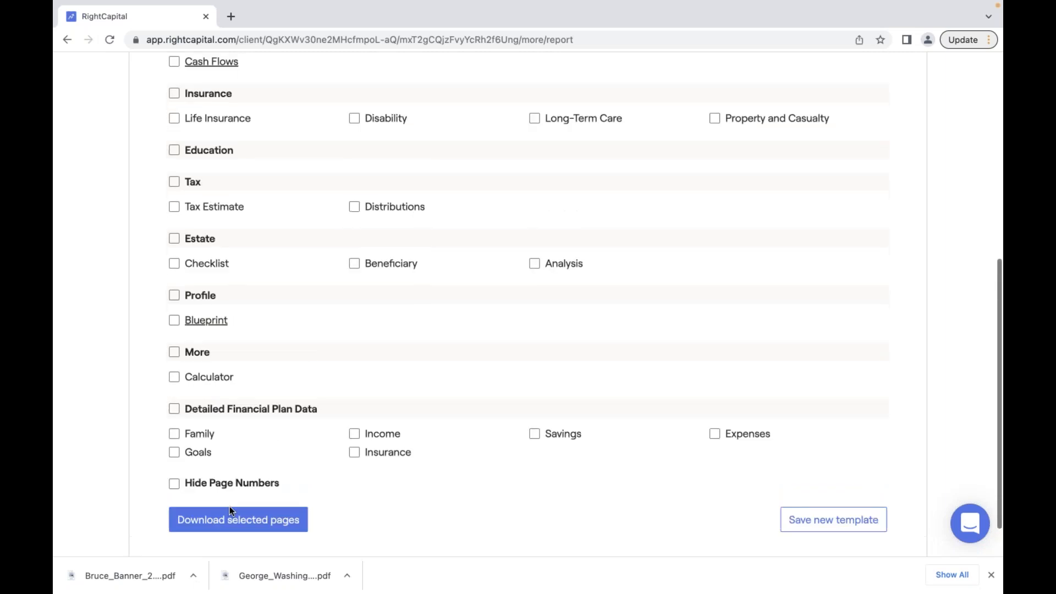
scroll(231, 510, down, 1)
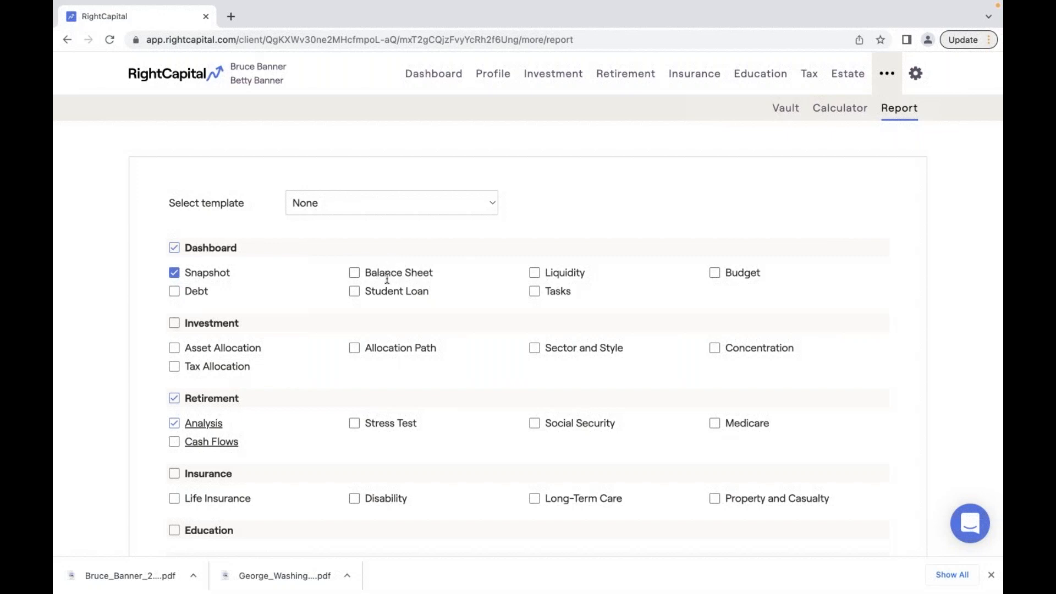
click(191, 576)
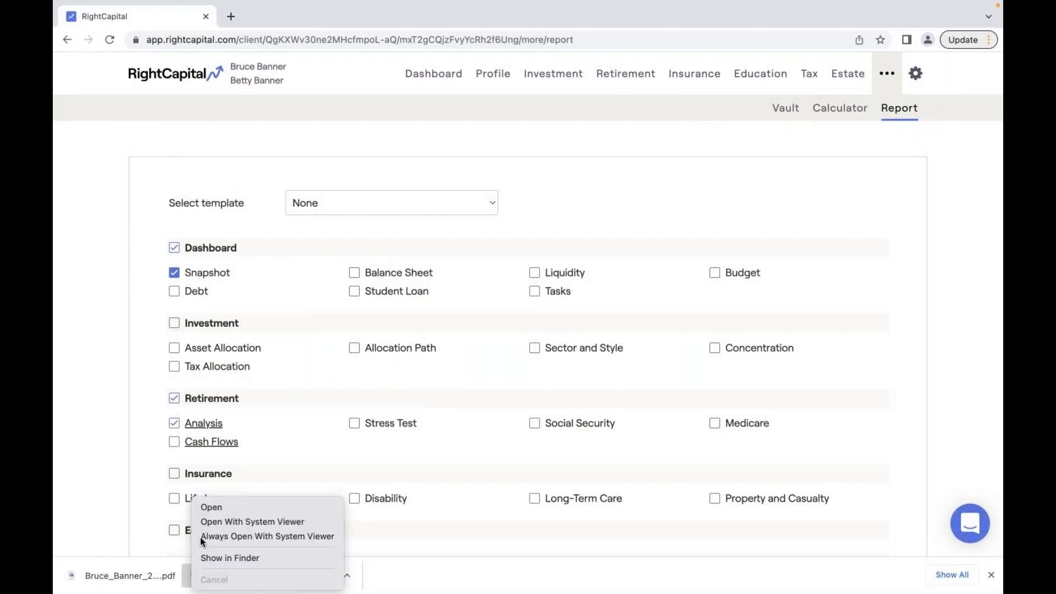
- Open the downloaded report PDF and scroll through it from page 3
click(221, 507)
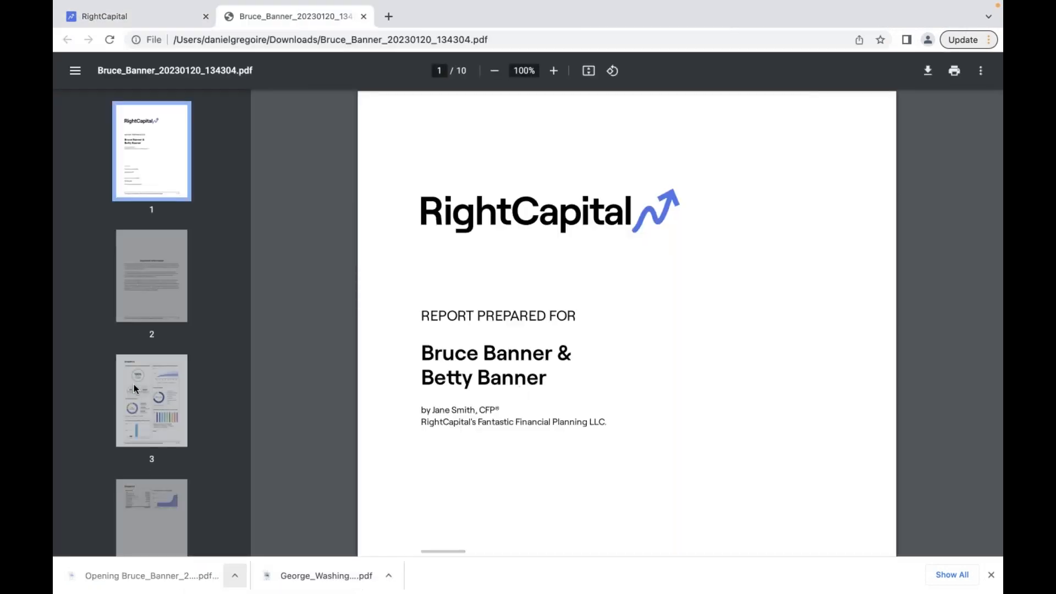
click(138, 390)
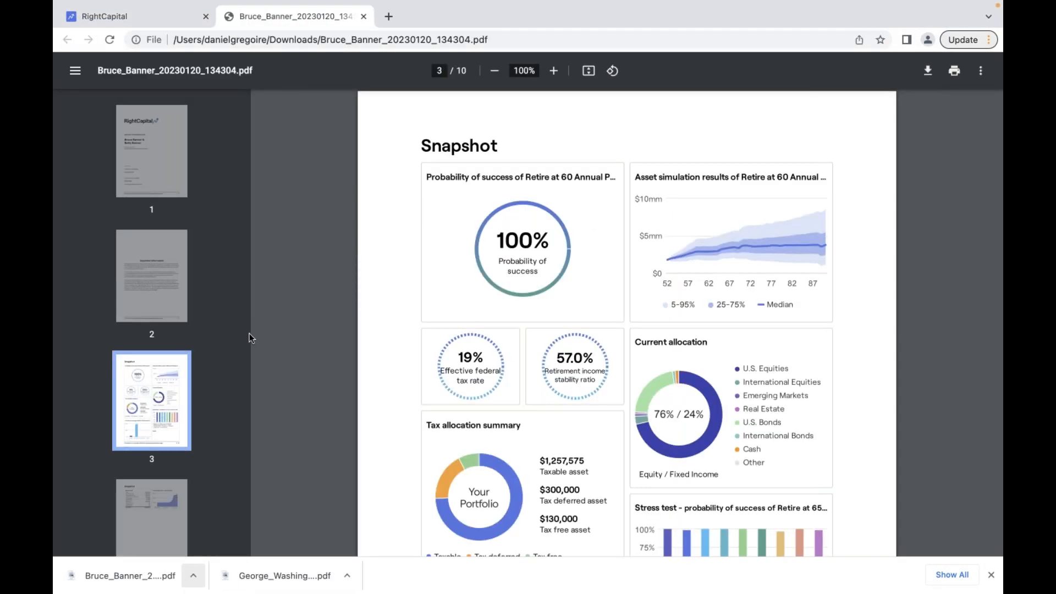
scroll(252, 332, down, 2)
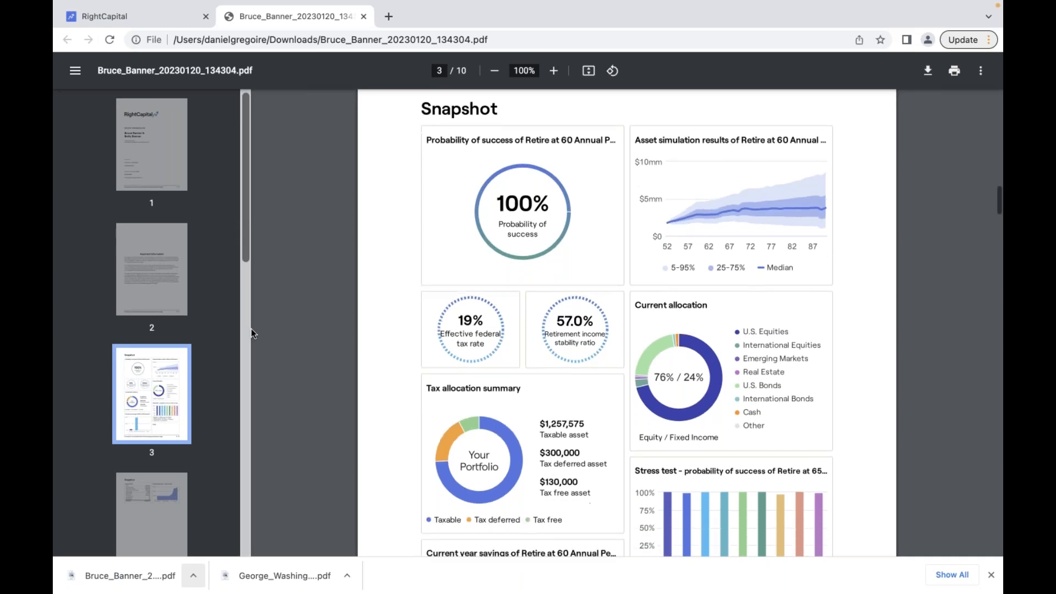
scroll(646, 377, down, 3)
scroll(646, 377, down, 8)
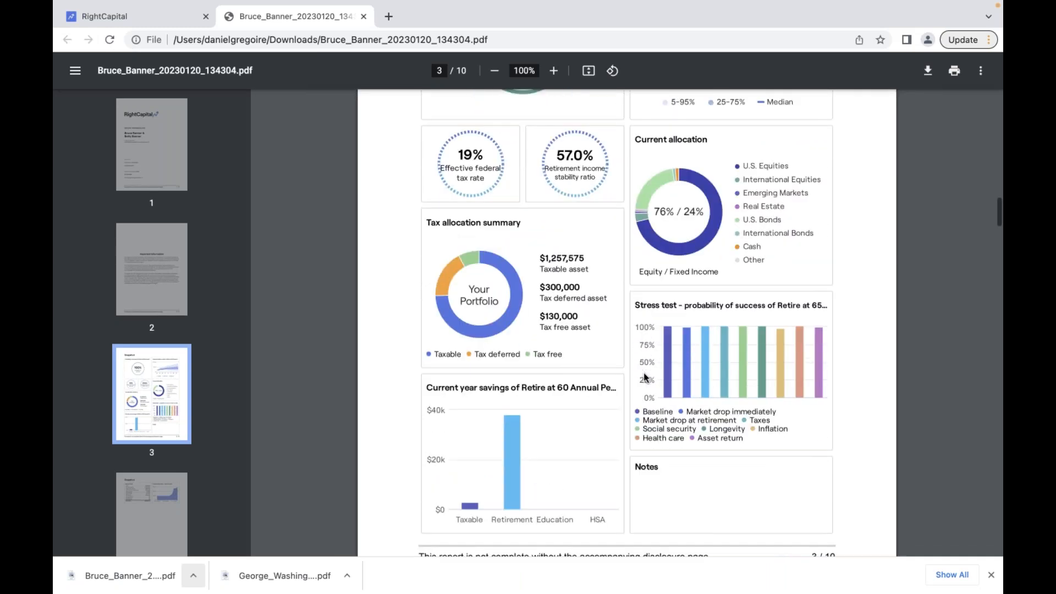
scroll(629, 421, down, 7)
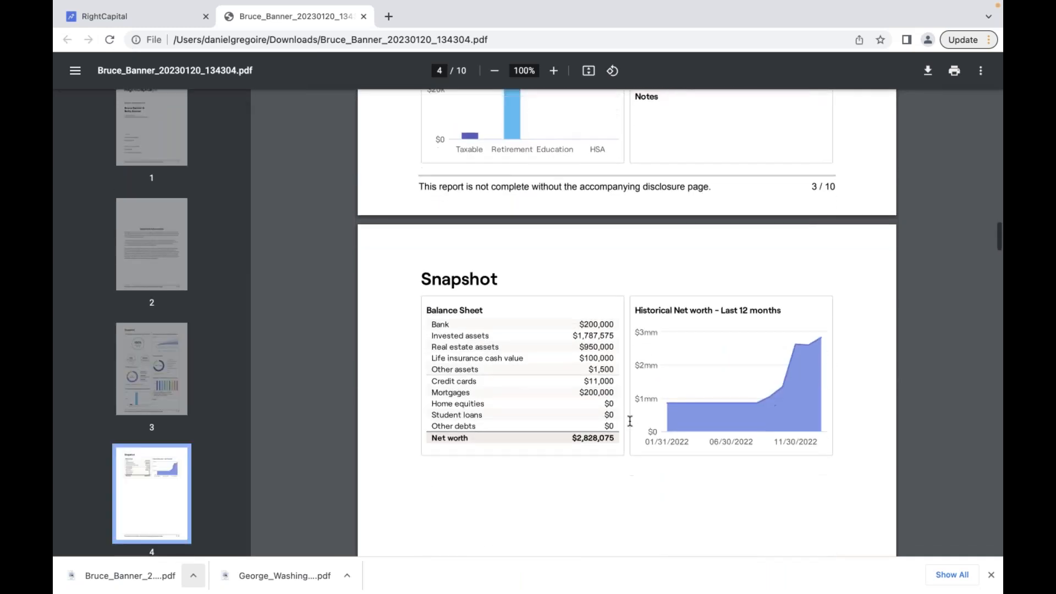
scroll(629, 421, down, 7)
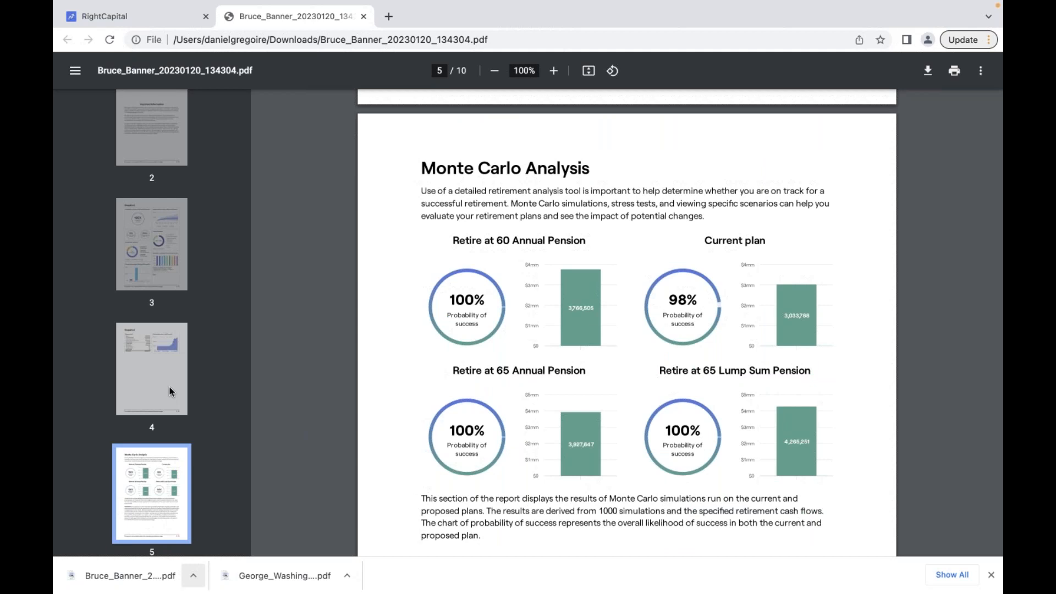
scroll(170, 391, down, 4)
scroll(169, 391, up, 3)
scroll(171, 391, up, 3)
scroll(170, 389, down, 2)
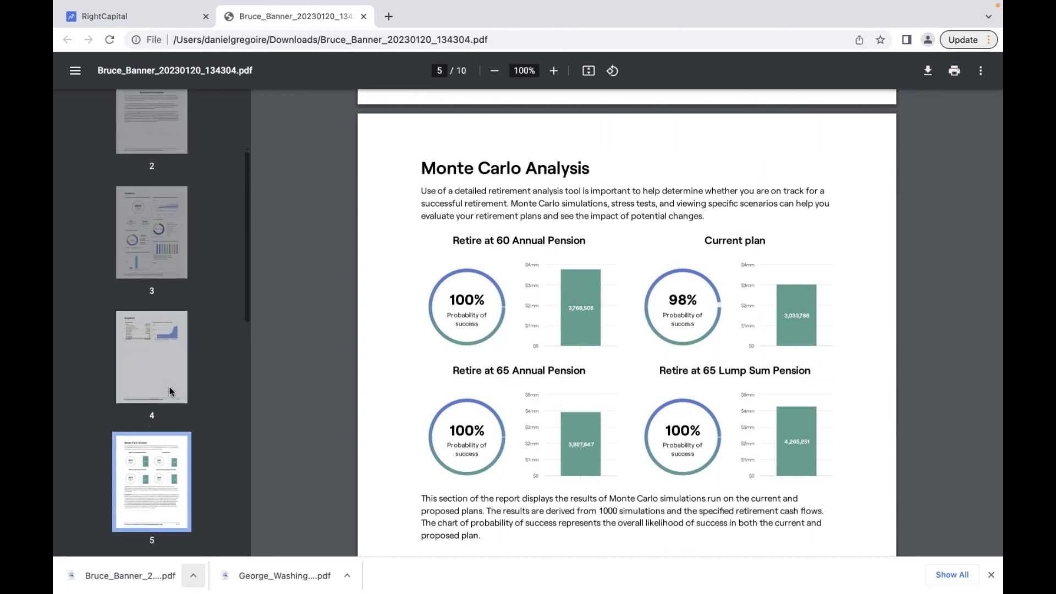
- Step through report pages 3, 4 and the Monte Carlo Analysis page, then return to RightCapital
click(147, 232)
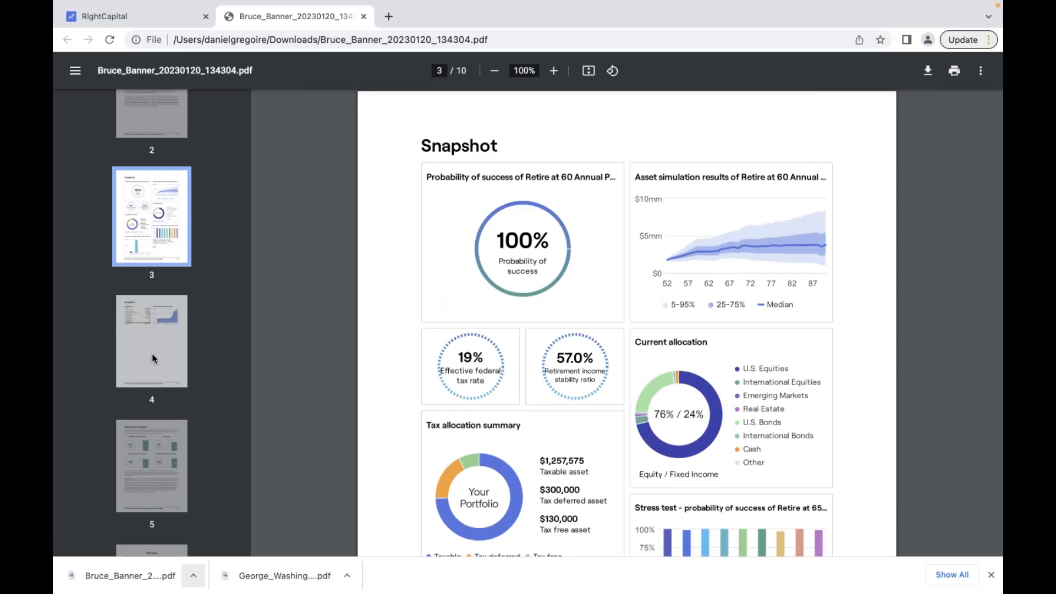
click(152, 354)
click(149, 473)
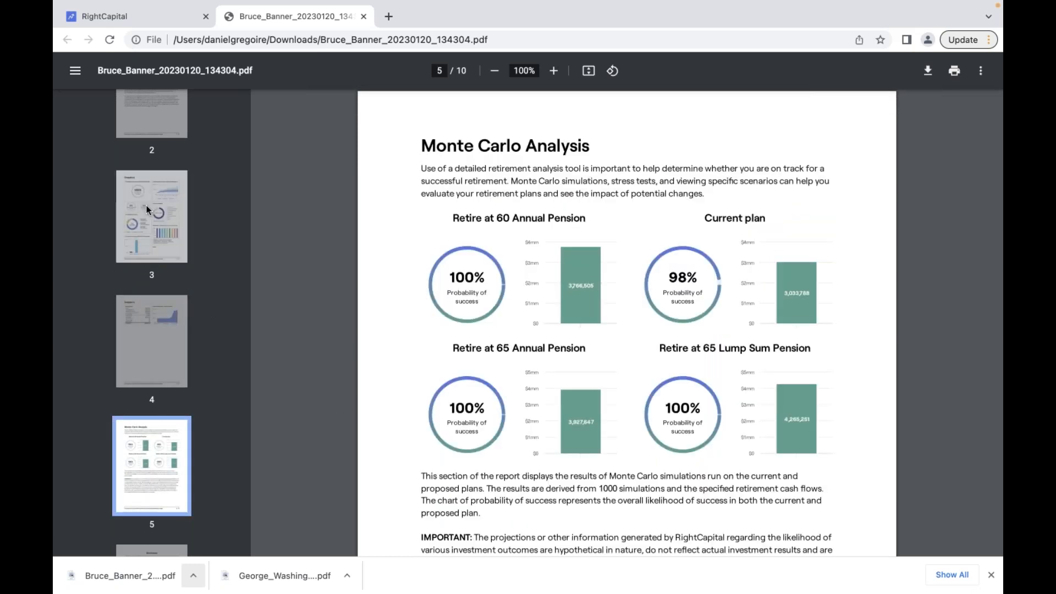
scroll(147, 199, up, 3)
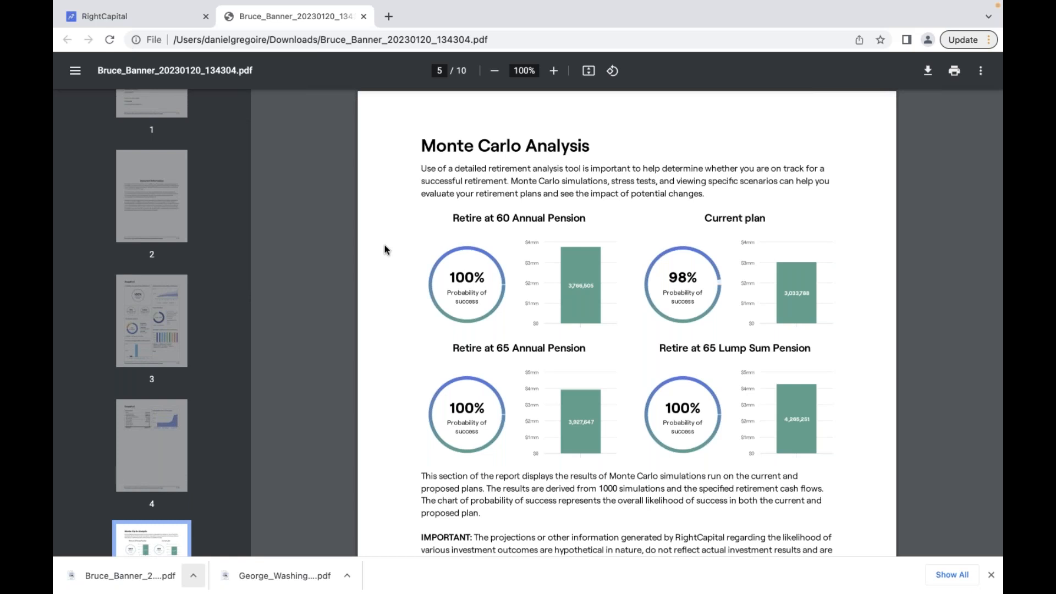
key(ctrl+shift+Tab)
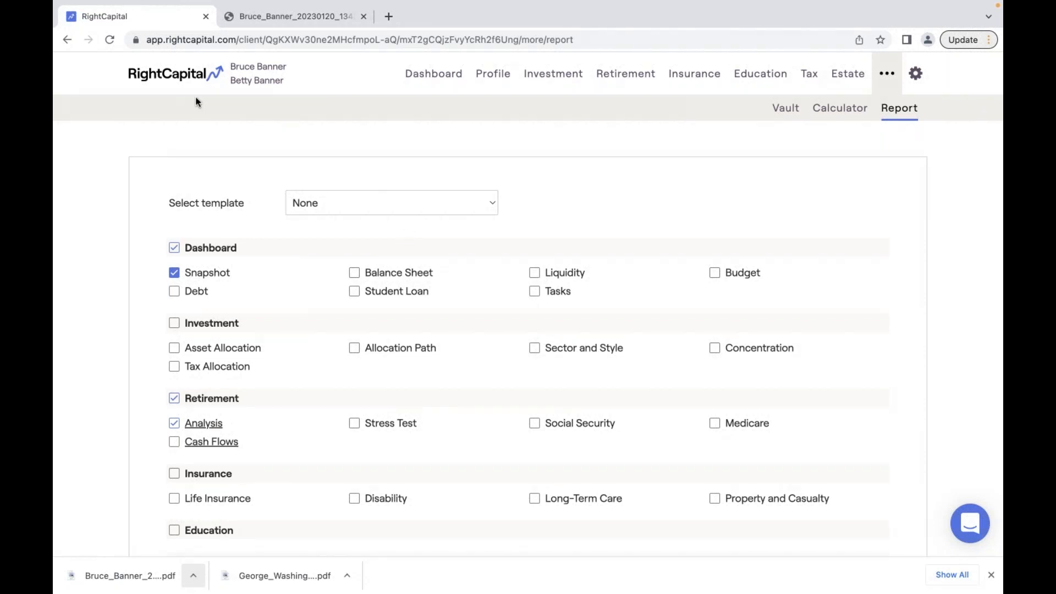
- Go from the client view to the Clients page and open the account's My profile settings
click(179, 81)
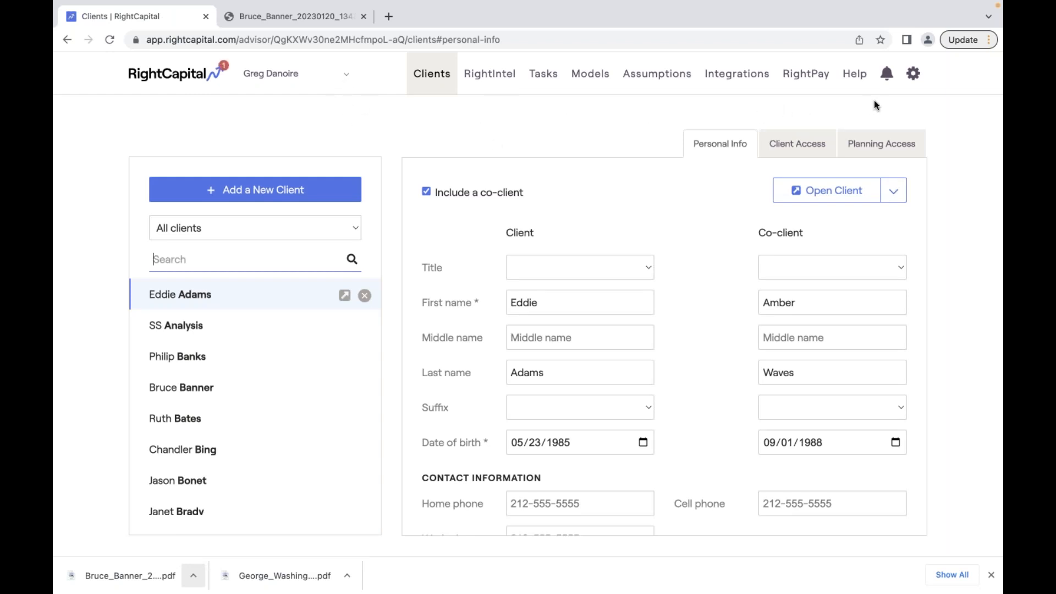
click(912, 73)
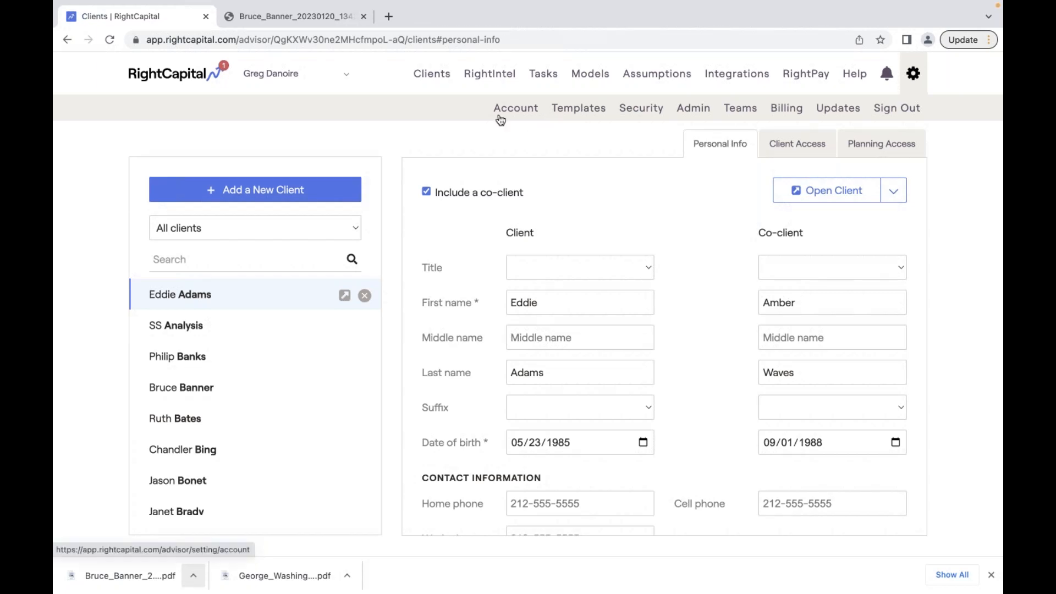
click(516, 112)
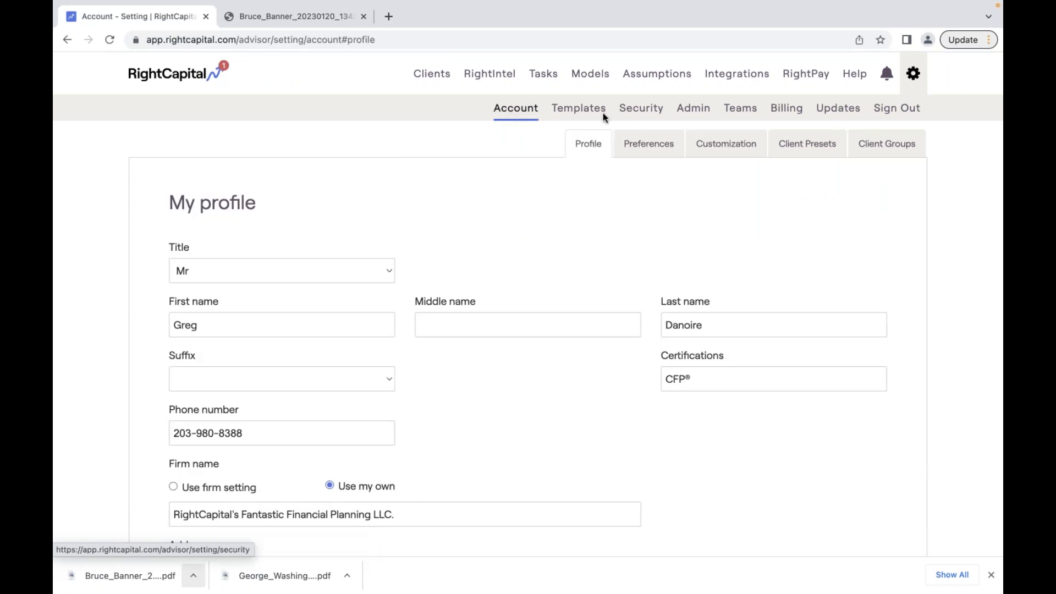
- Review report Templates, then Client Groups defaults: Flat Fee for new clients, Prospects for new leads
click(569, 117)
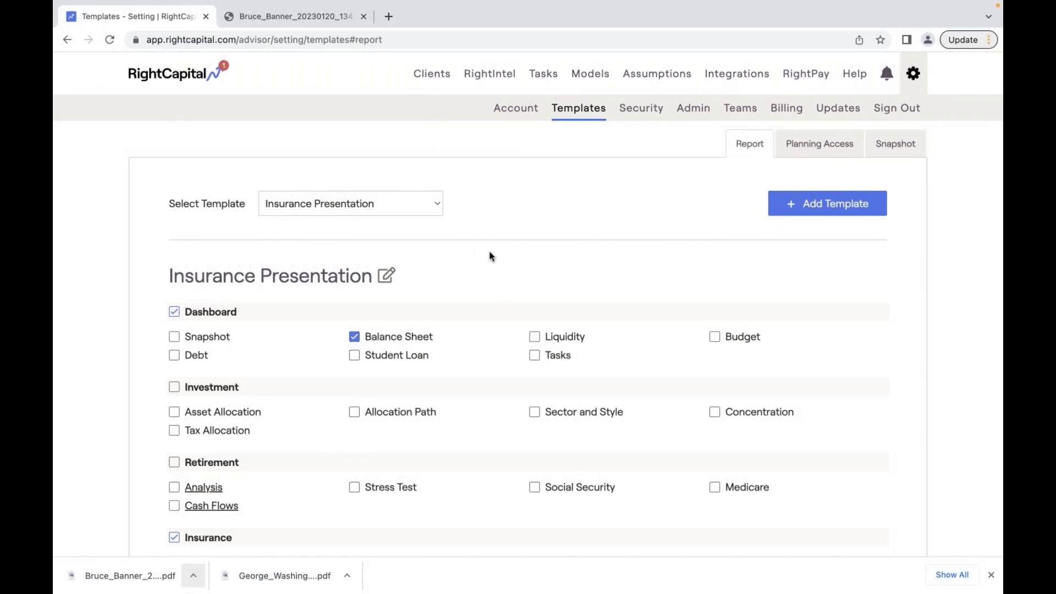
click(517, 110)
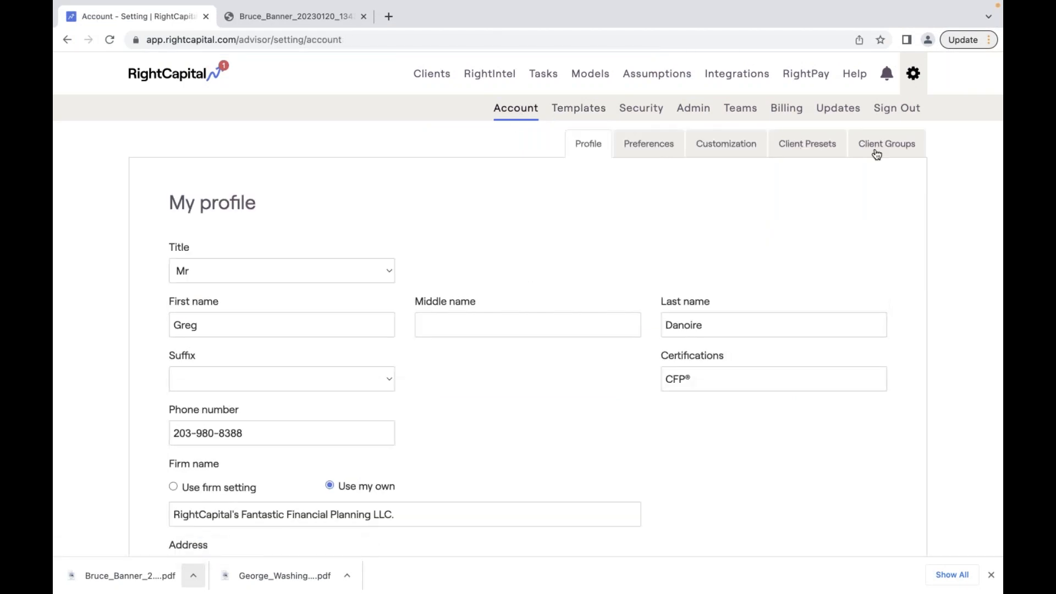
click(876, 154)
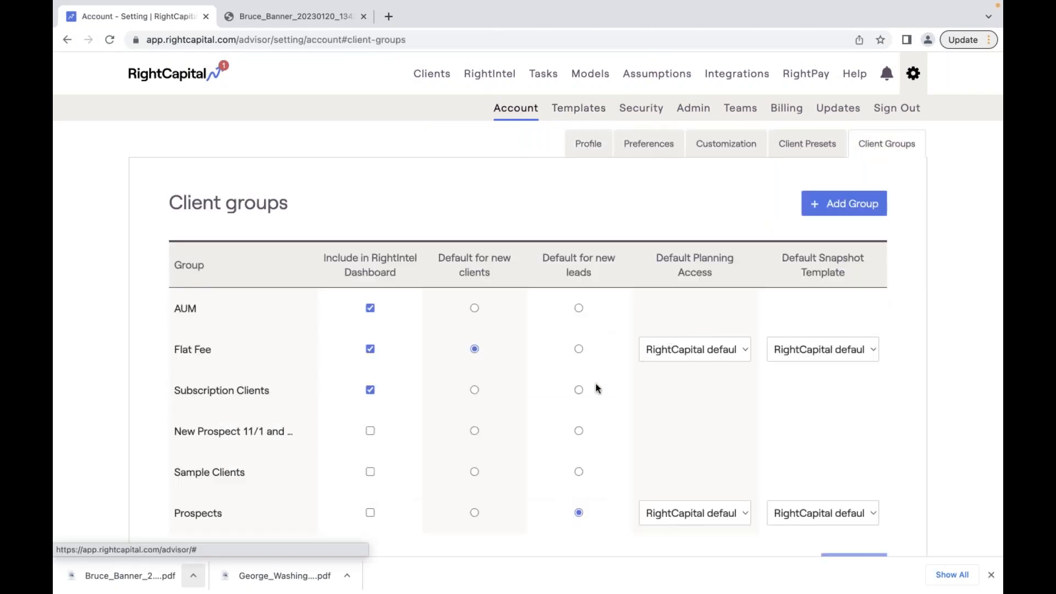
scroll(595, 383, down, 2)
drag(598, 200, 543, 177)
scroll(618, 213, up, 2)
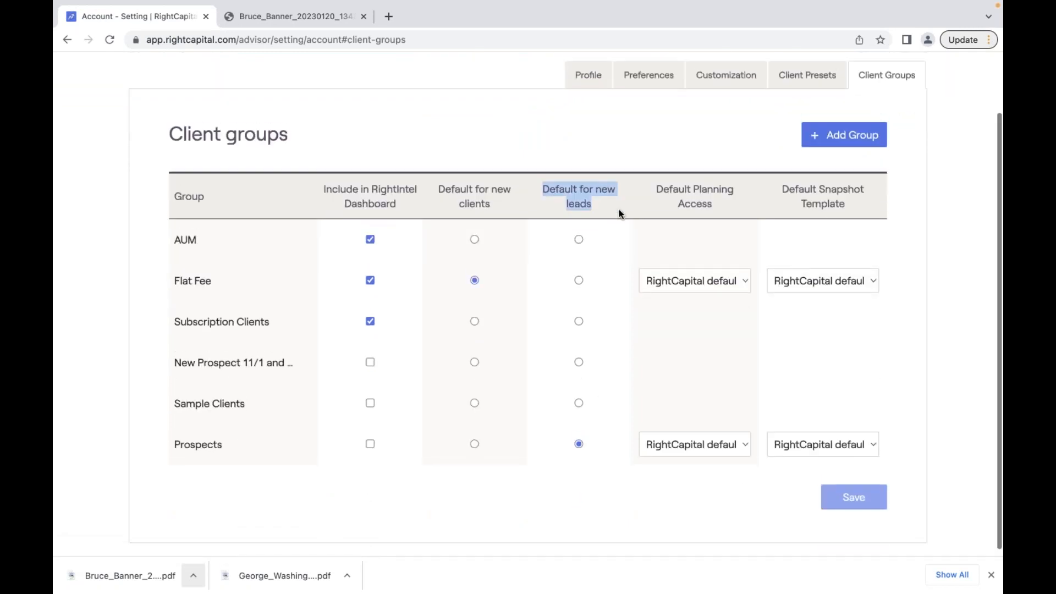
scroll(615, 214, up, 1)
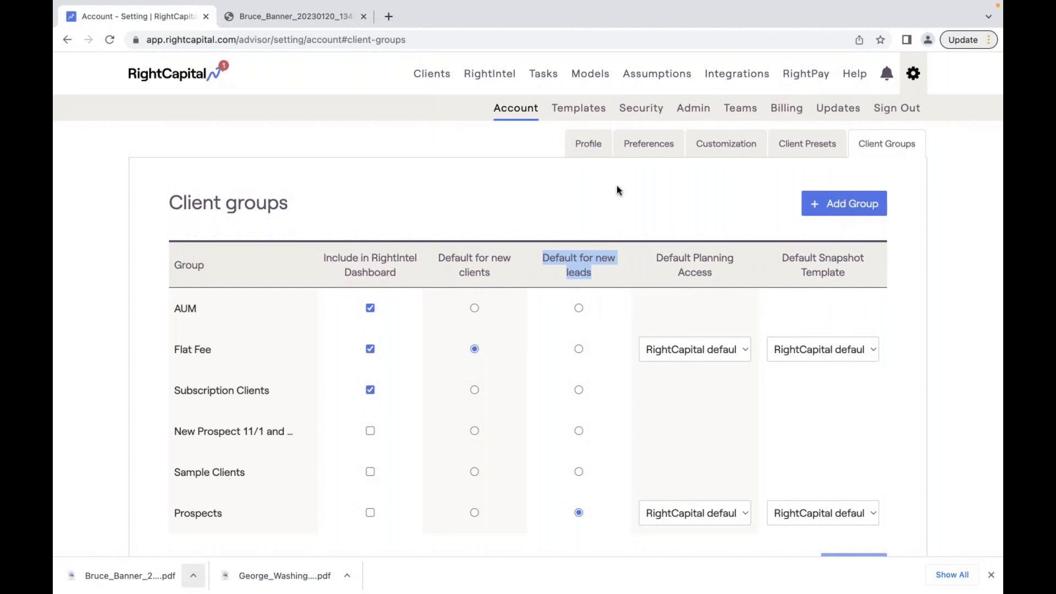
click(578, 144)
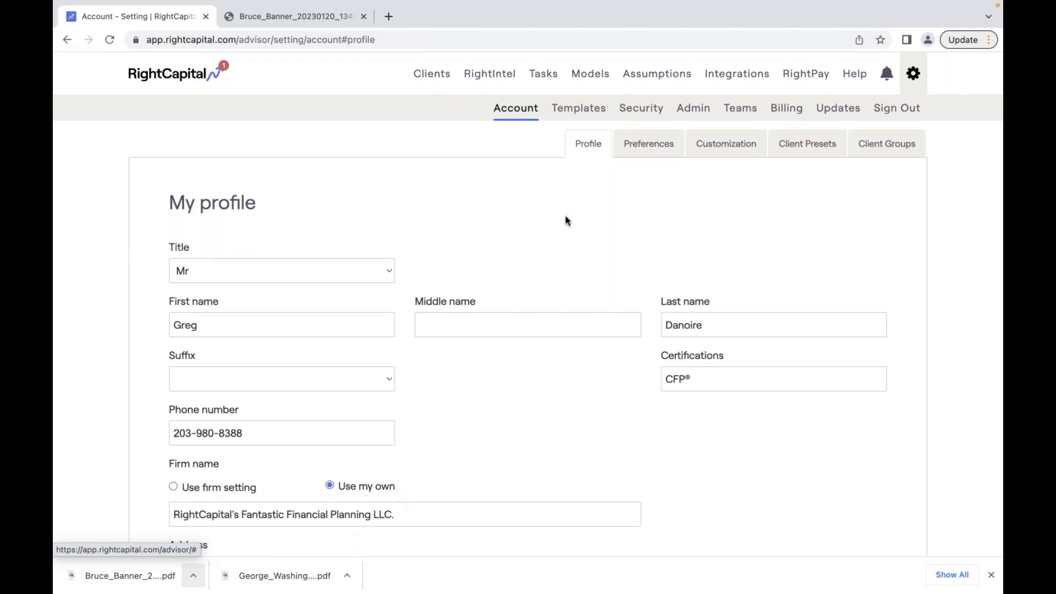
scroll(566, 220, down, 7)
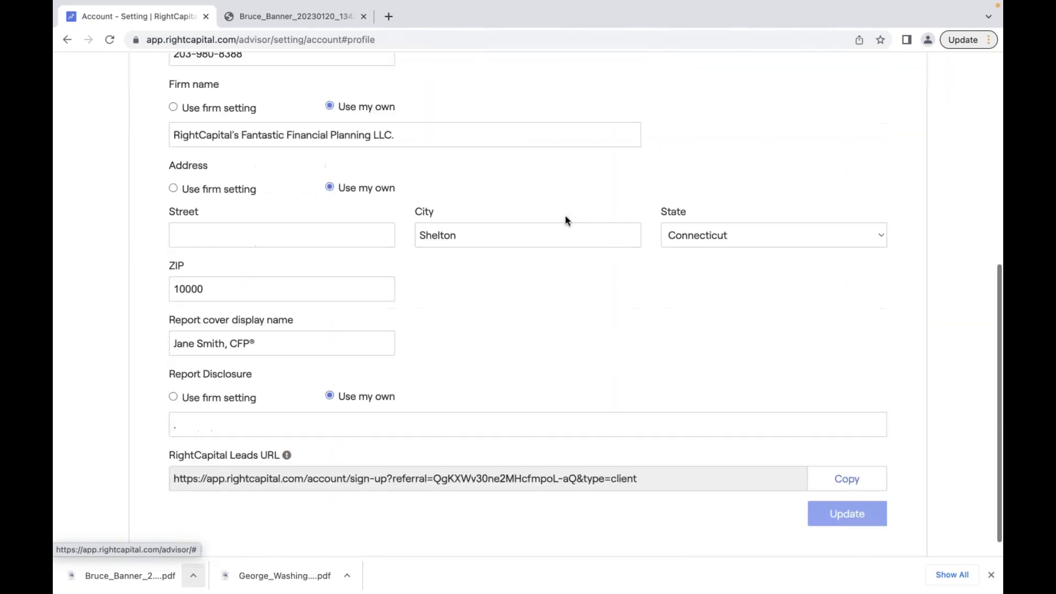
drag(644, 468, 425, 462)
click(461, 470)
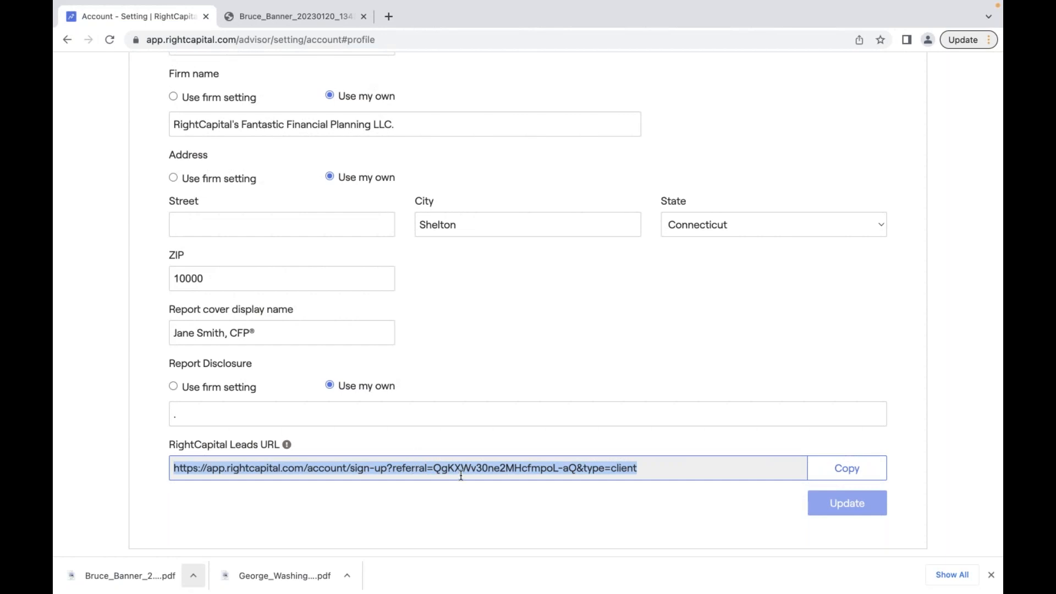
click(596, 453)
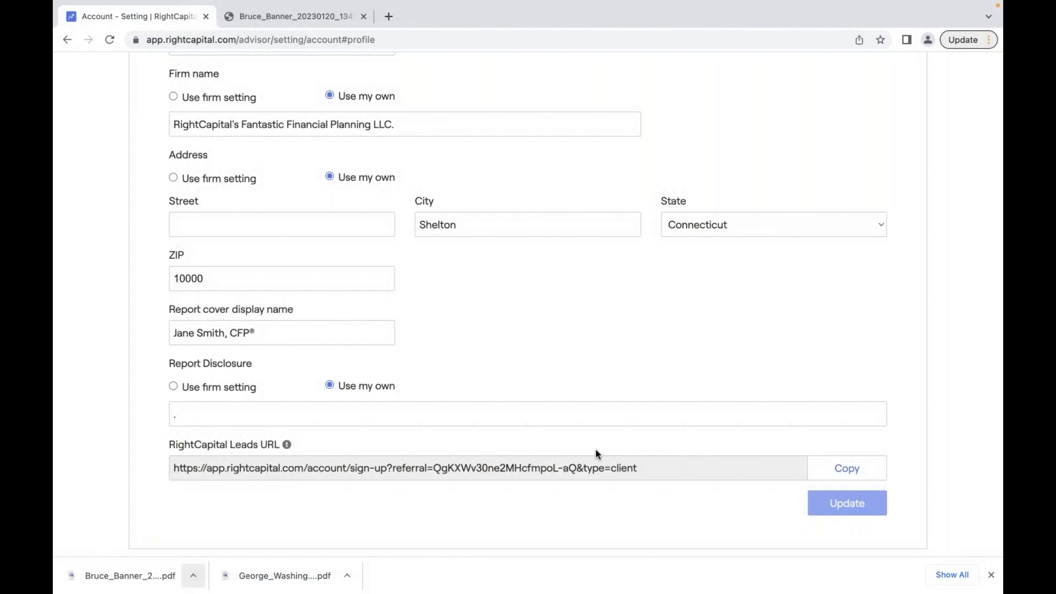
scroll(596, 454, up, 2)
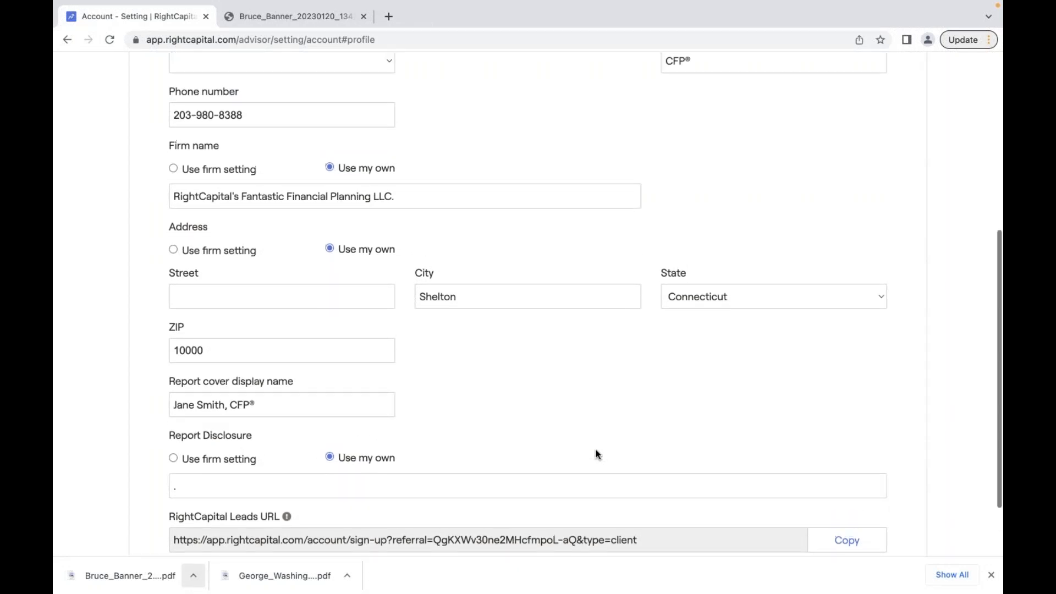
scroll(598, 455, up, 5)
scroll(597, 454, up, 4)
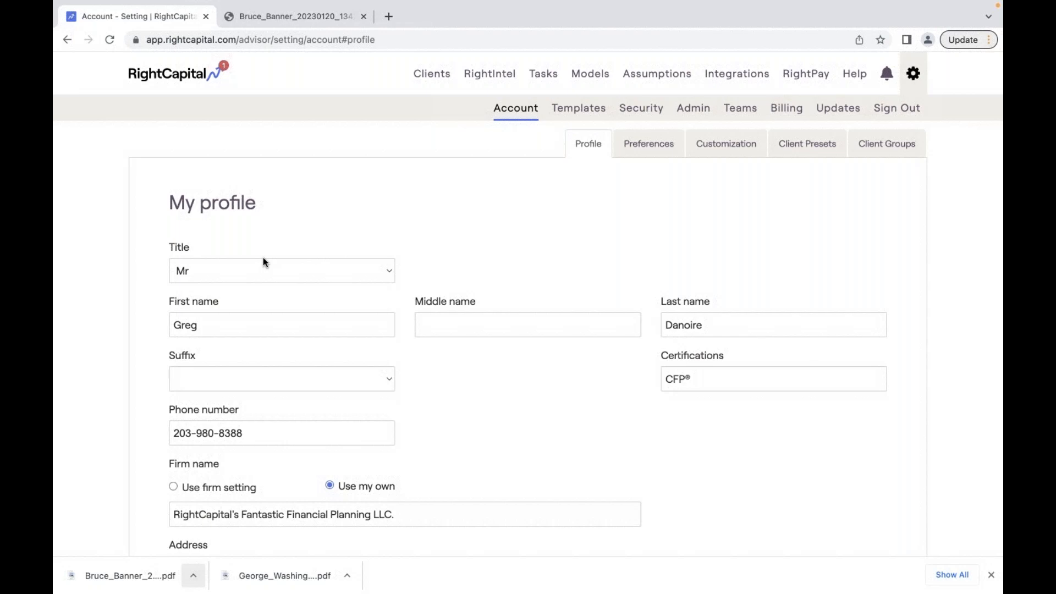
- Open the sample client household's plan from the Clients list
click(438, 74)
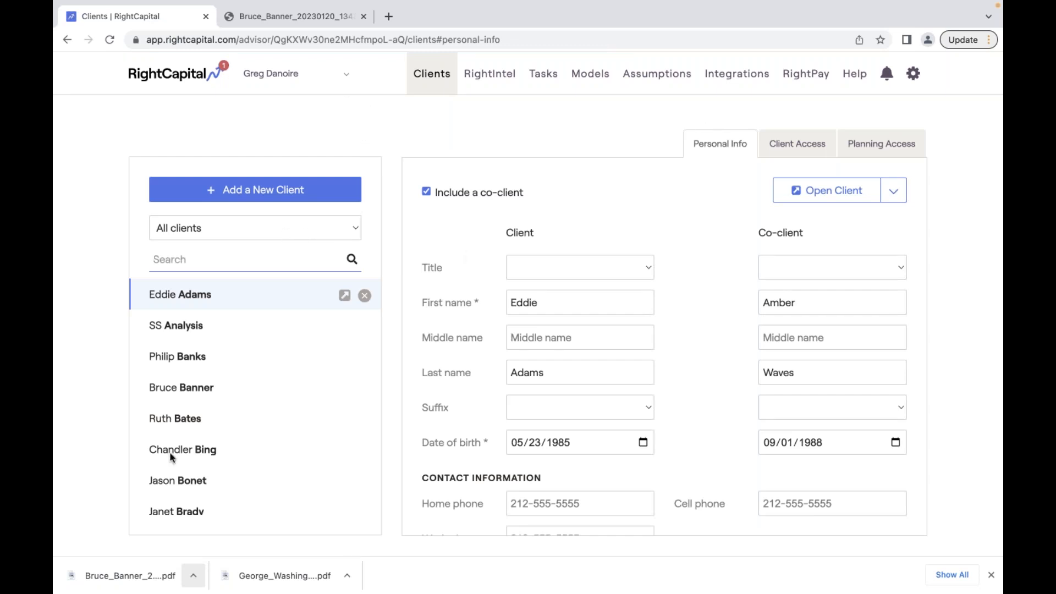
click(271, 394)
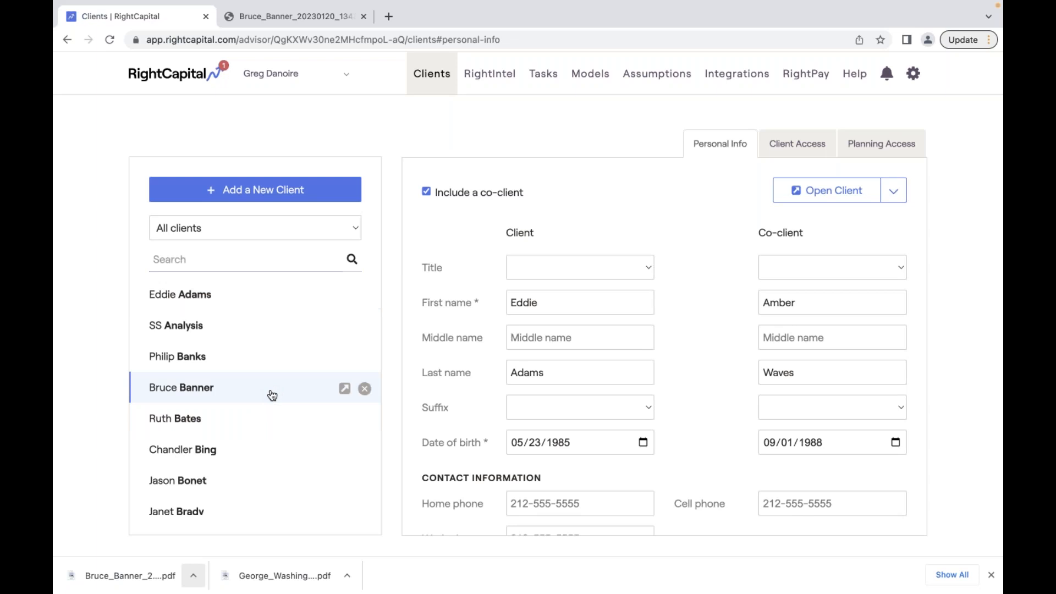
scroll(271, 394, down, 2)
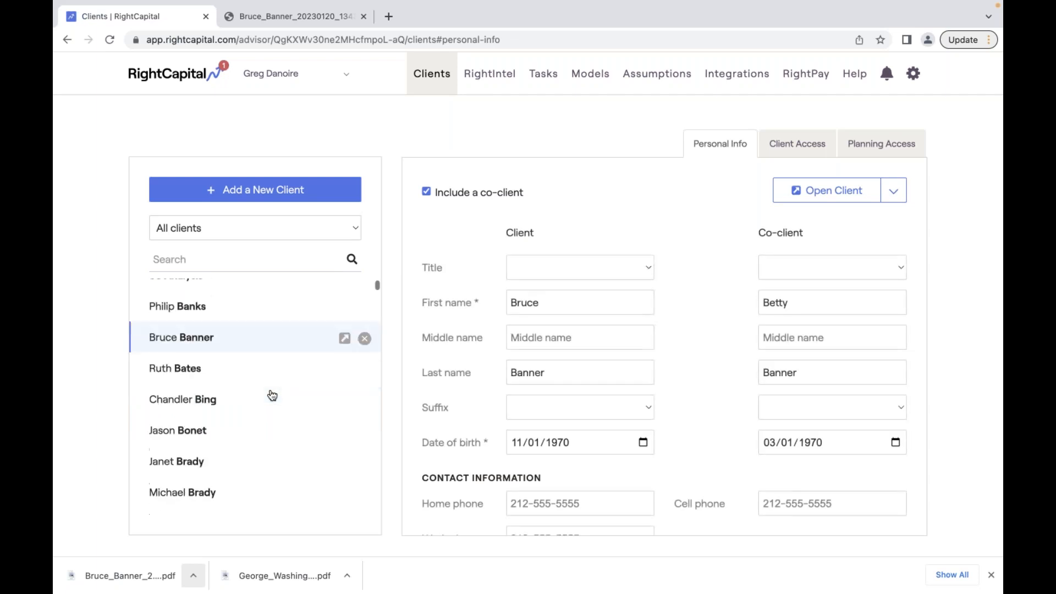
click(345, 335)
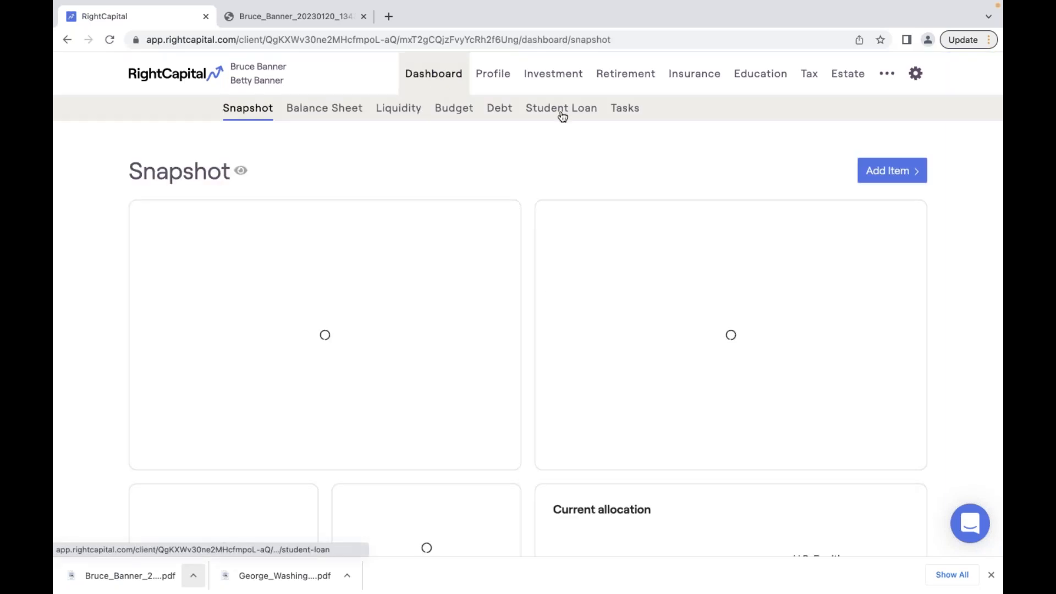
- Show the household's Current Tasks list of overdue tasks, after a brief look at Net Worth
click(633, 115)
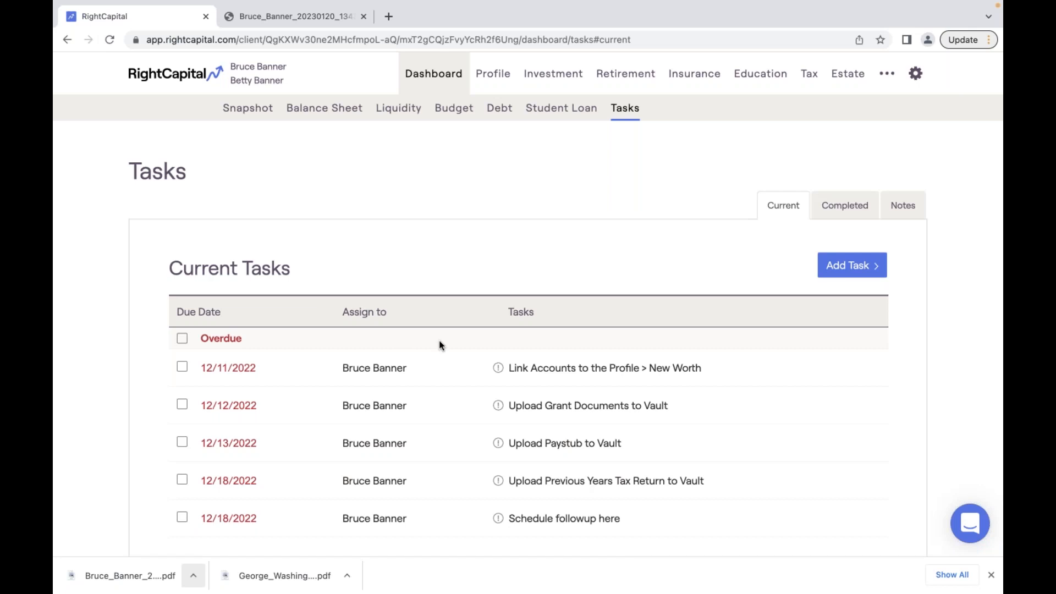
scroll(438, 340, down, 2)
scroll(439, 341, up, 2)
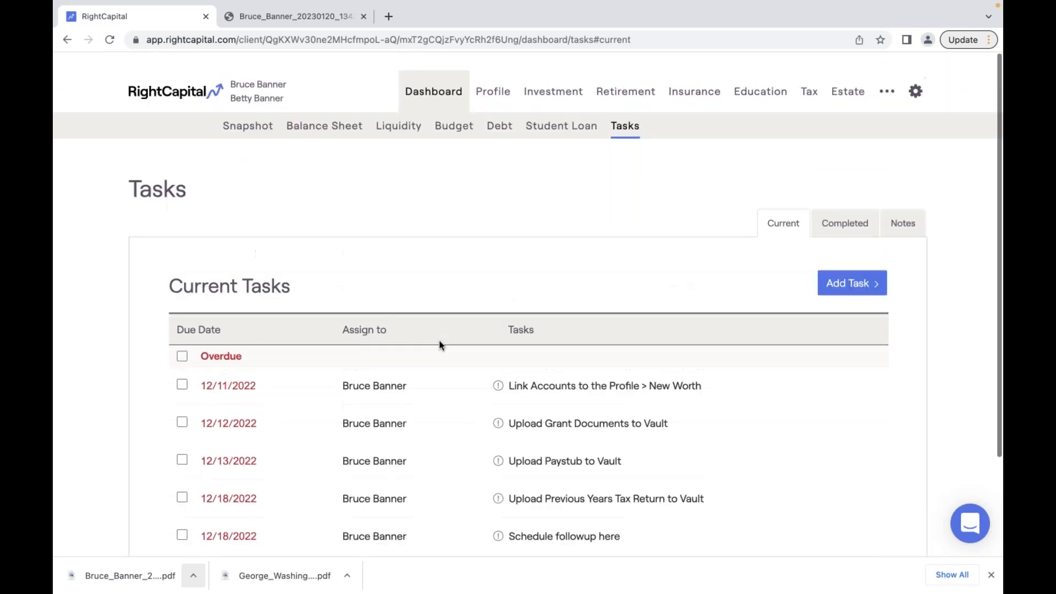
click(499, 82)
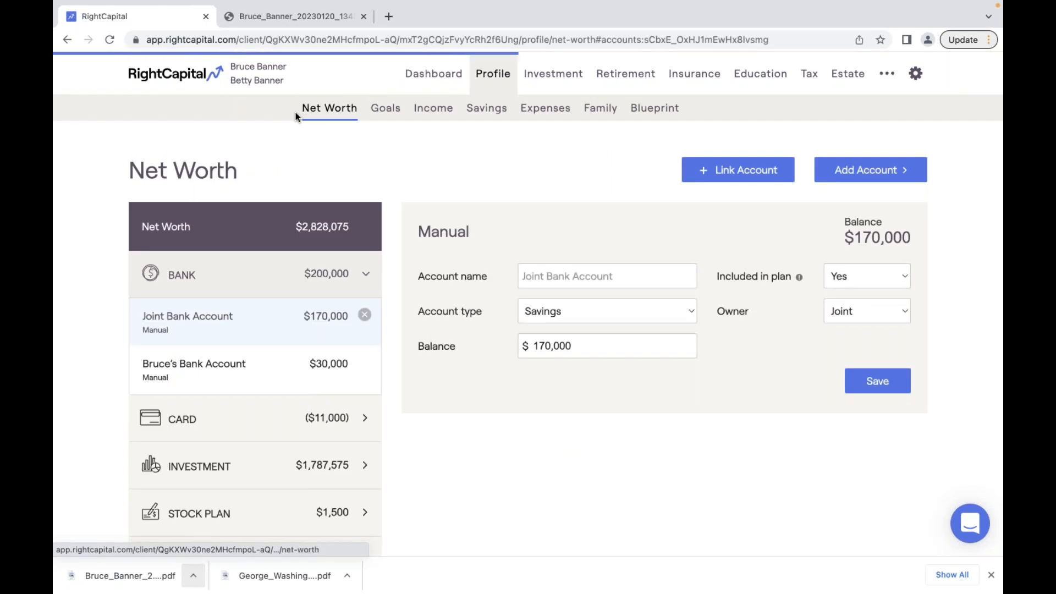
click(433, 74)
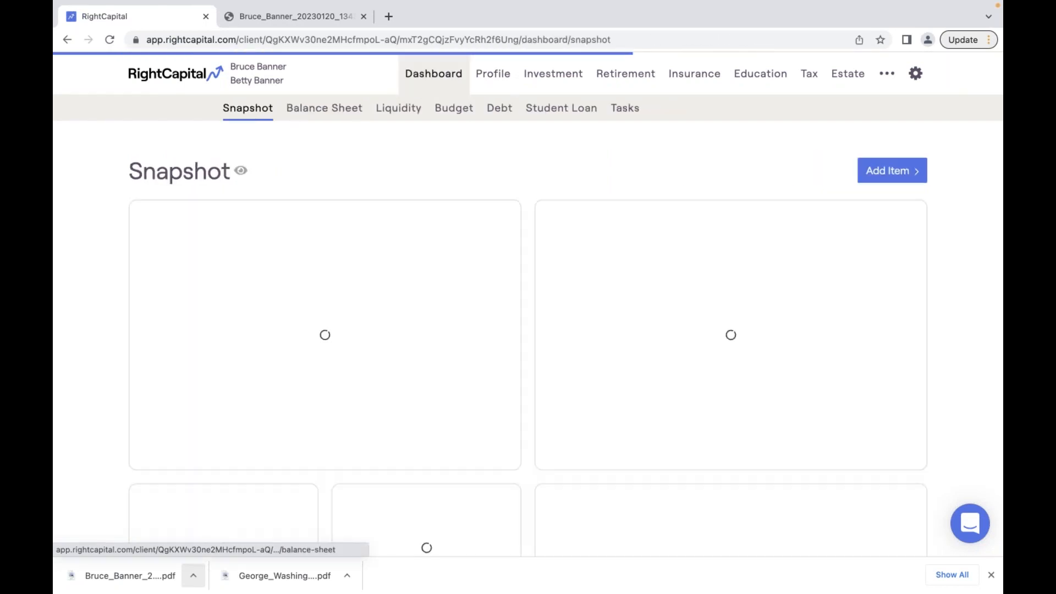
click(625, 109)
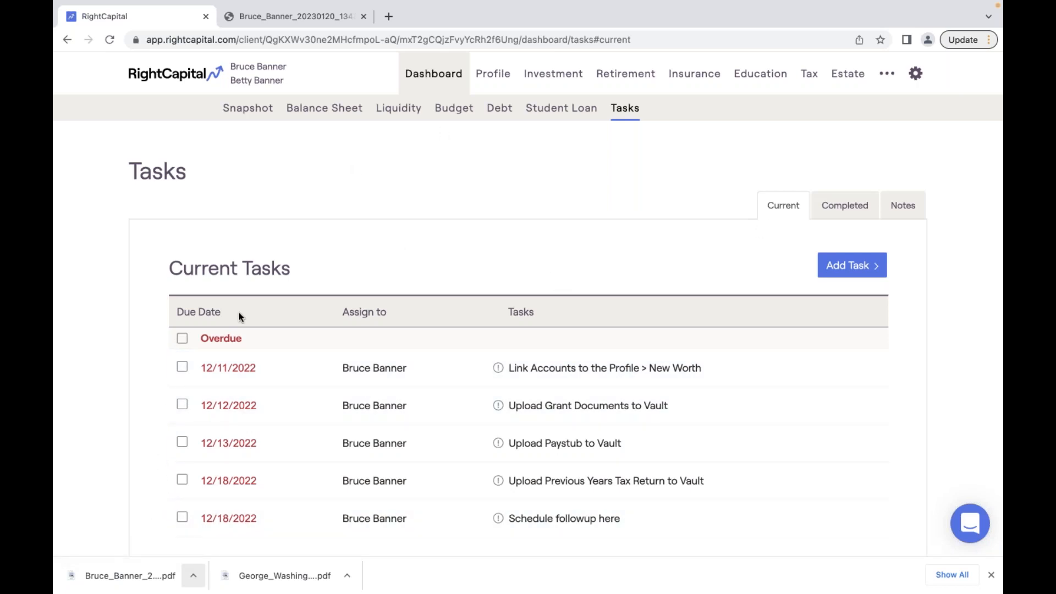
- Check off the overdue 'Link Accounts to the Profile' task due 12/11/2022
click(182, 367)
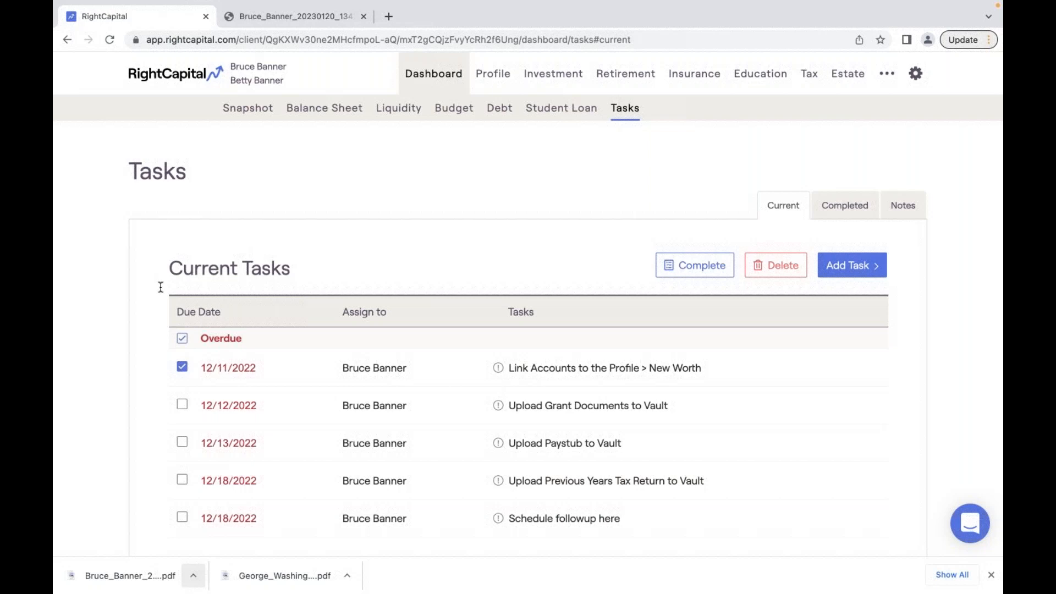
- Show the Retirement Details income sources chart: $0 shortage, 57% stable income at 60
click(617, 83)
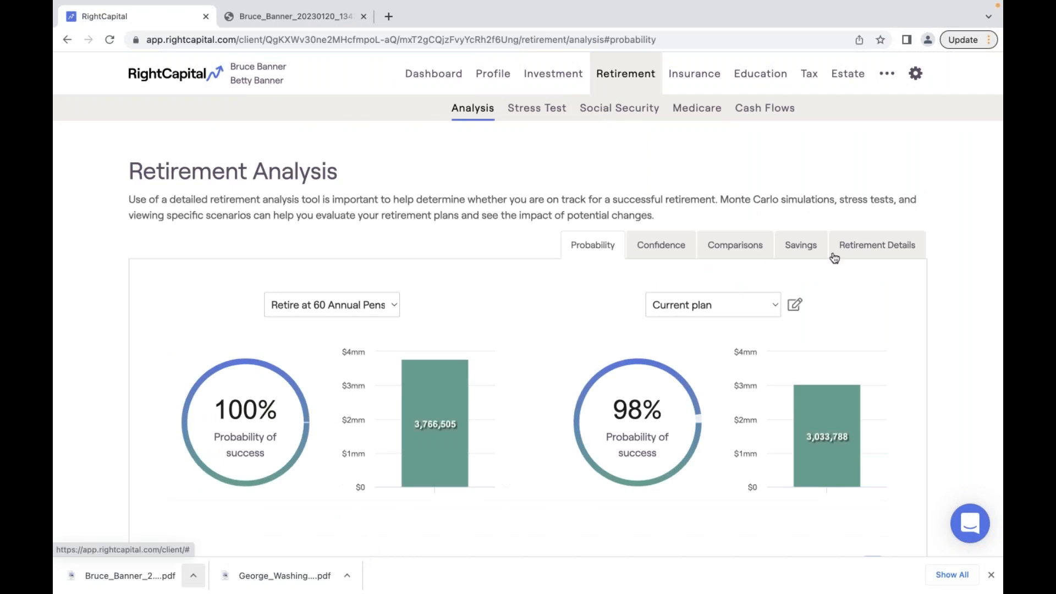
click(882, 254)
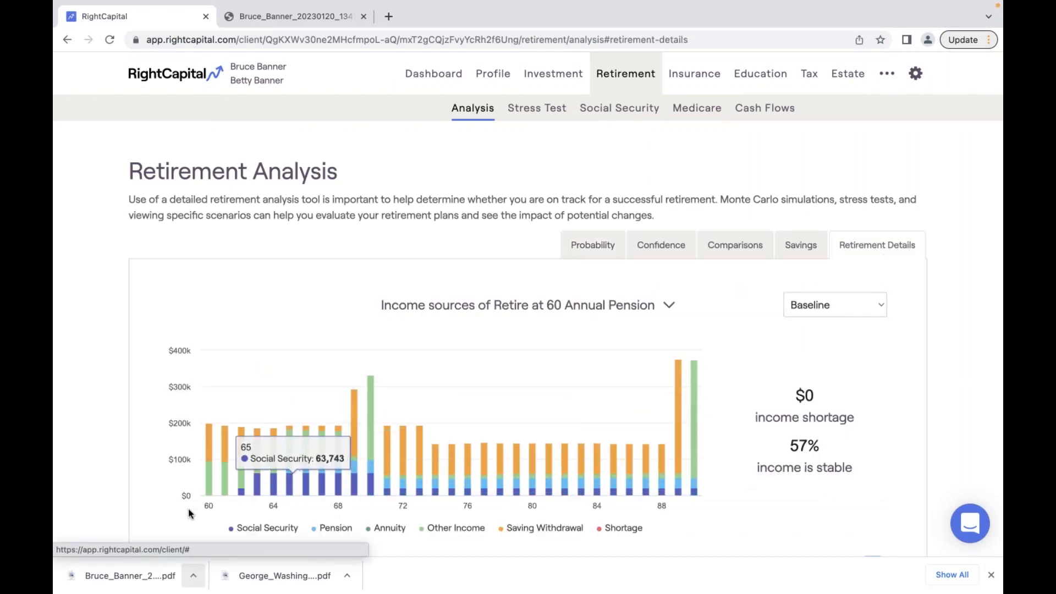
click(555, 306)
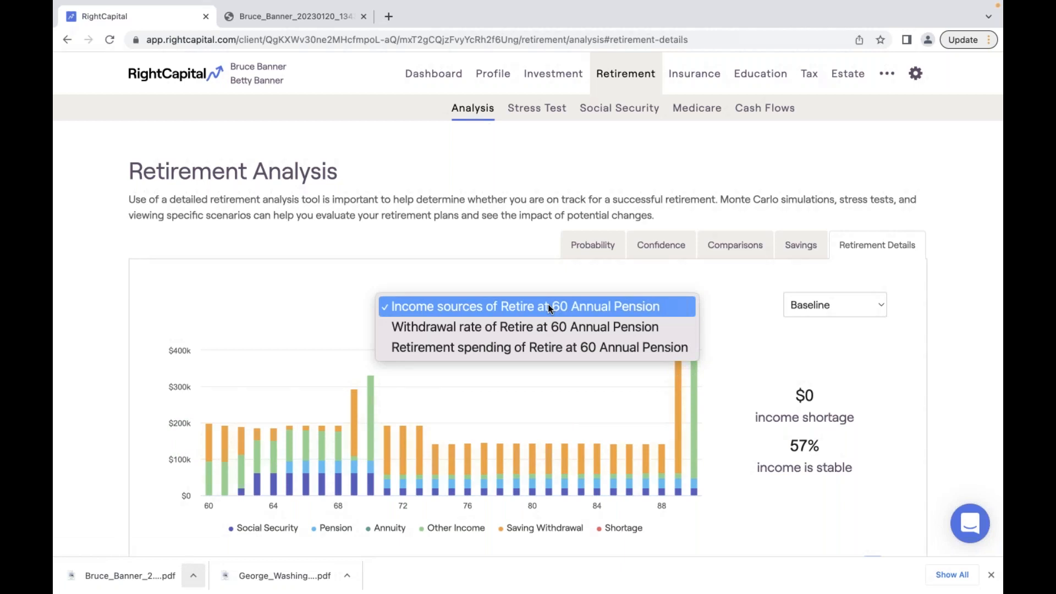
click(549, 308)
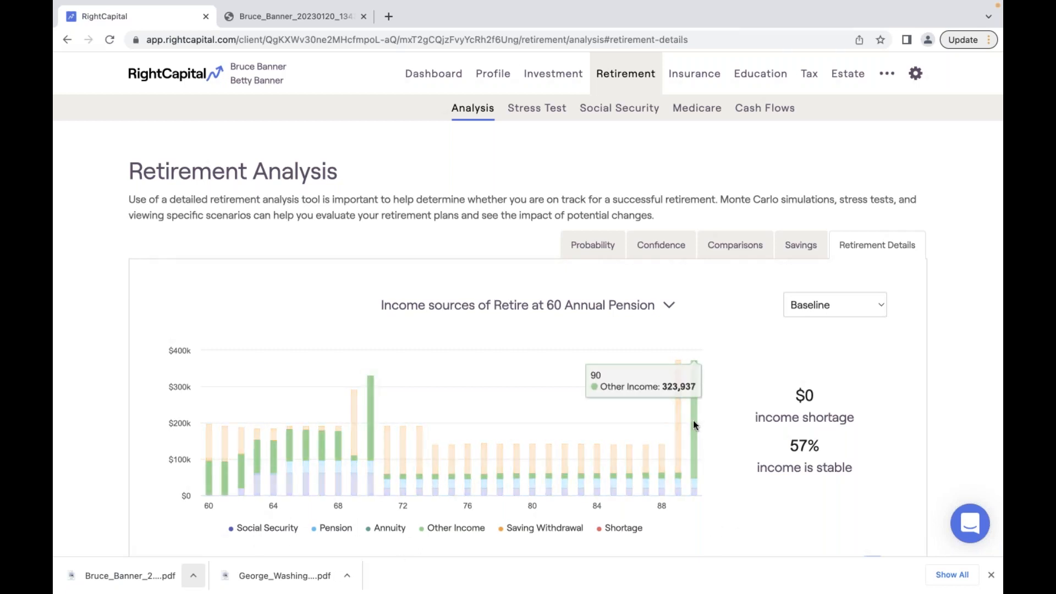
double_click(794, 446)
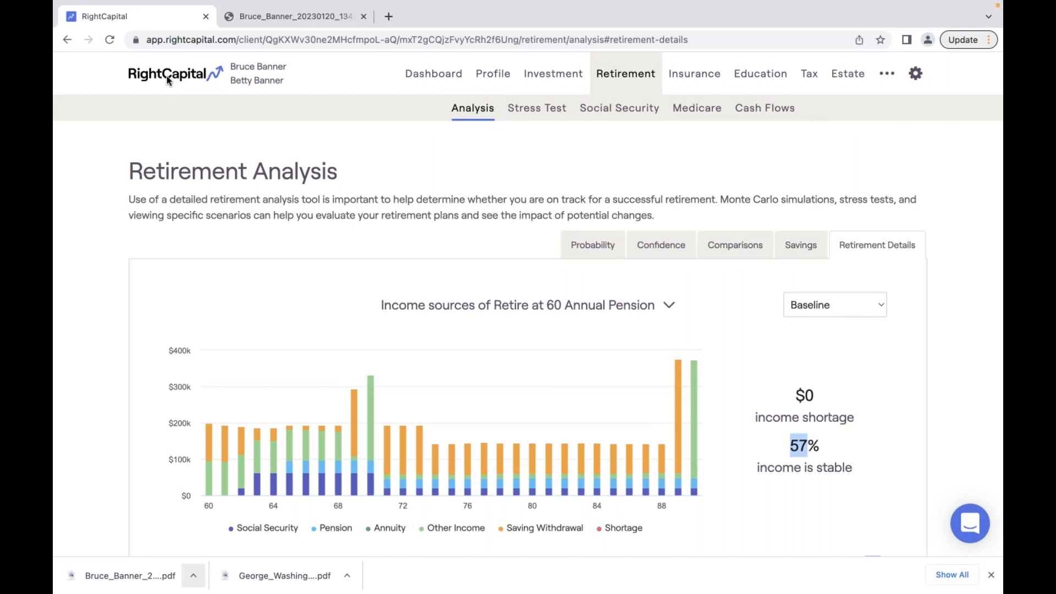
- Open the Snapshot templates under Settings > Templates
click(187, 76)
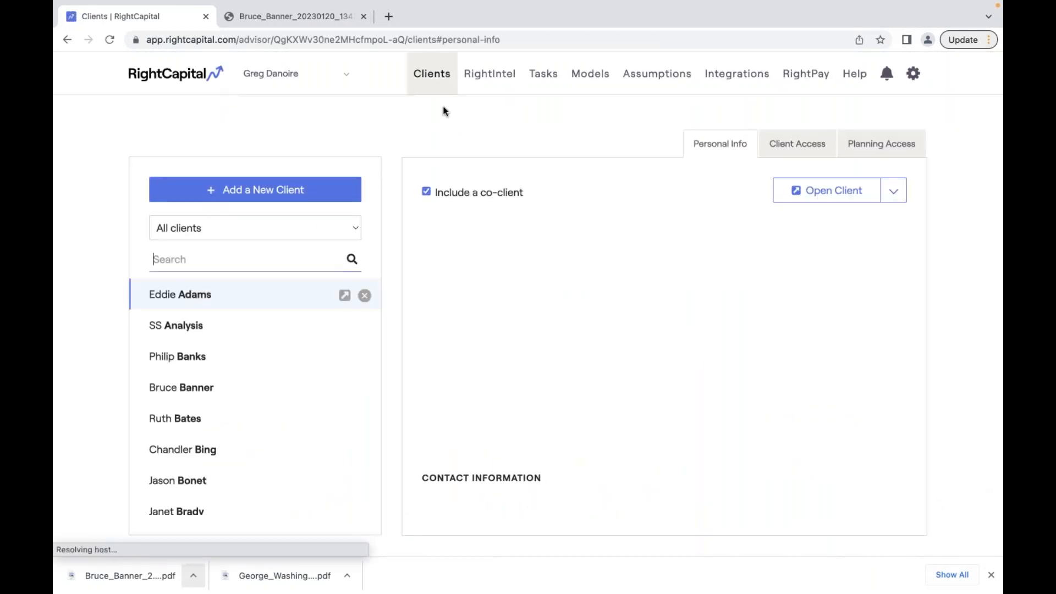
mouse_move(914, 77)
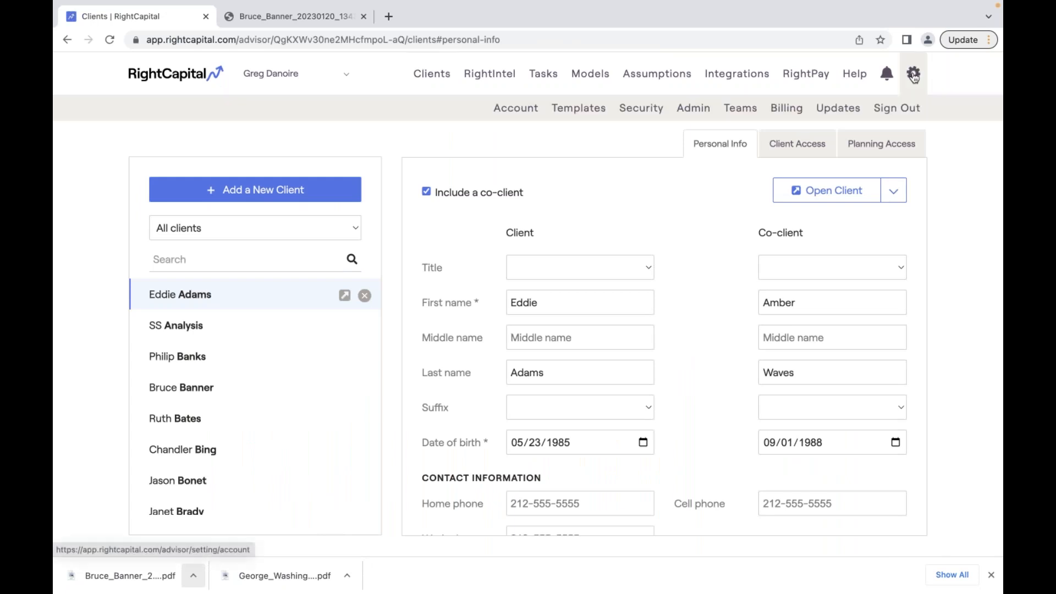
click(578, 109)
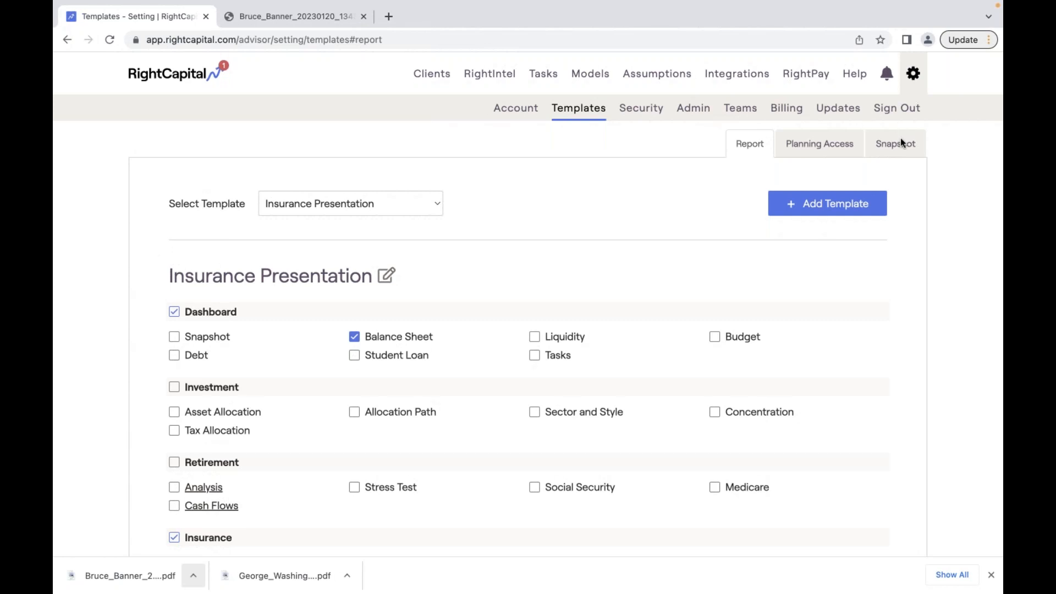
click(900, 154)
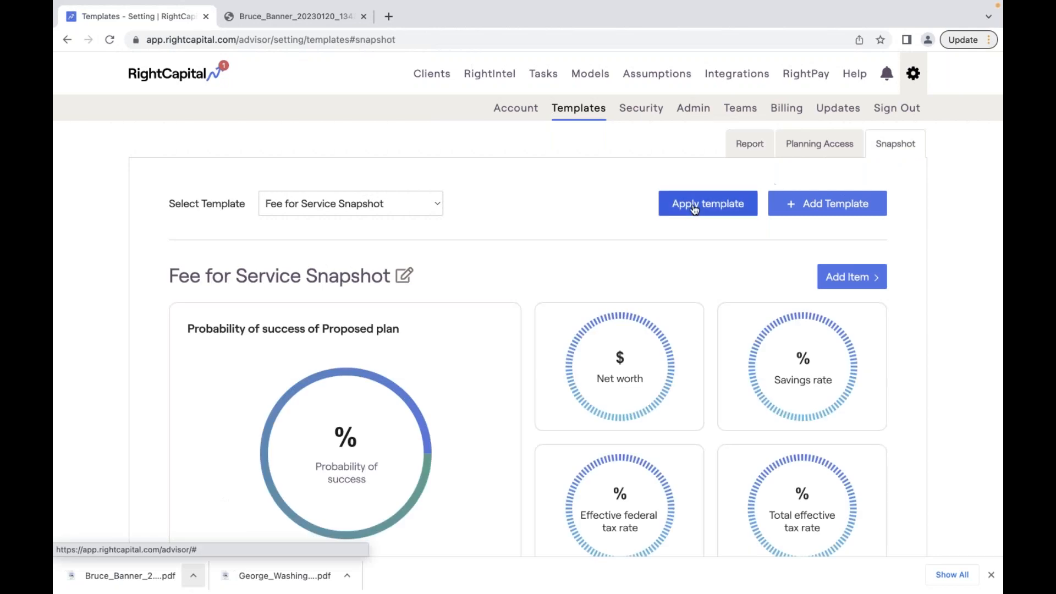
- Apply the Fee for Service Snapshot template to the chosen client, saving and confirming
click(688, 208)
click(643, 225)
click(589, 230)
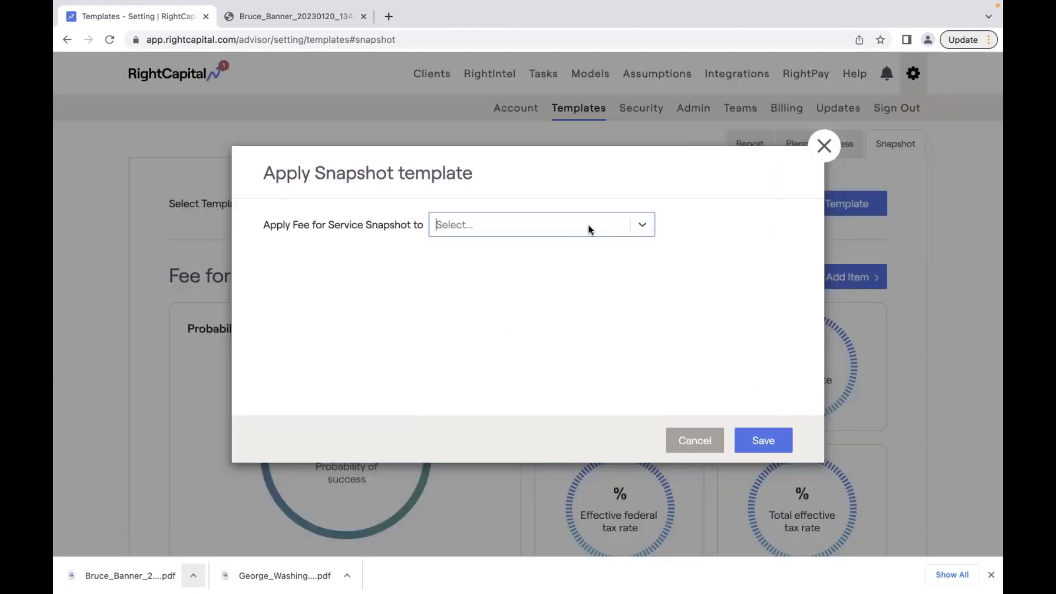
click(601, 230)
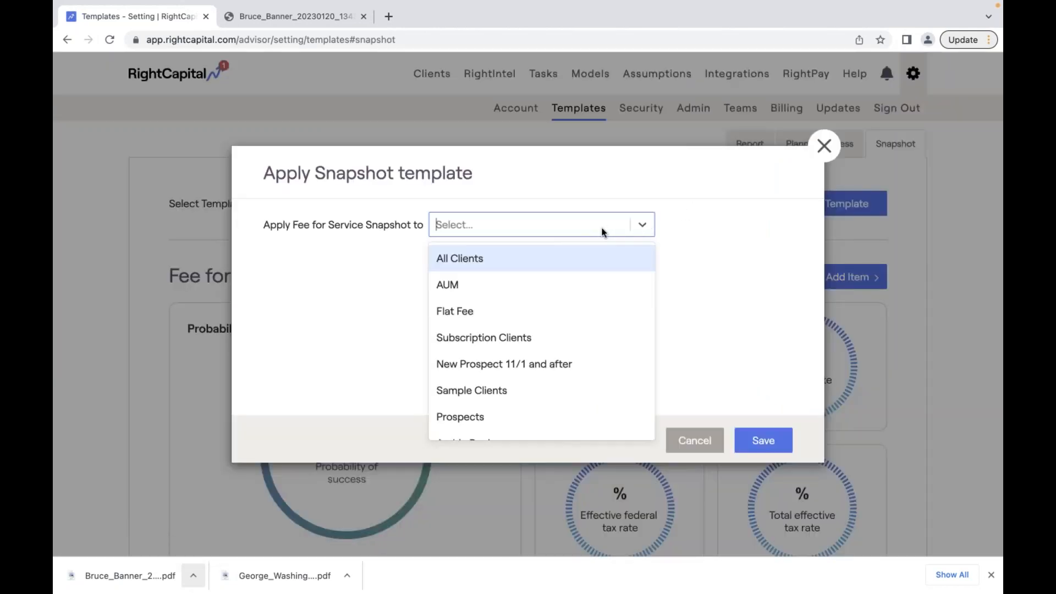
text(Ger)
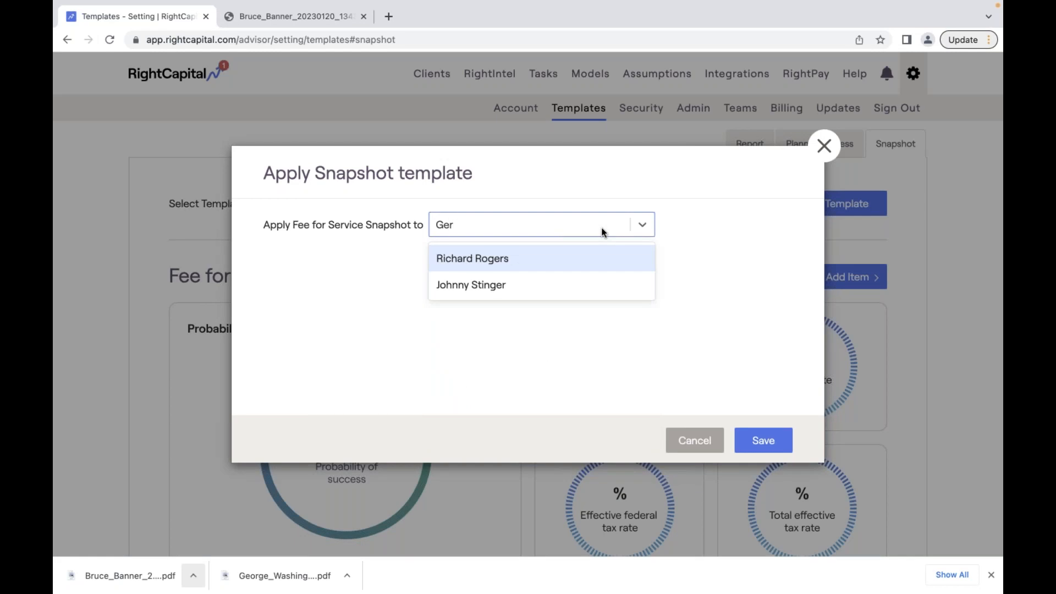
key(BackSpace)
click(570, 258)
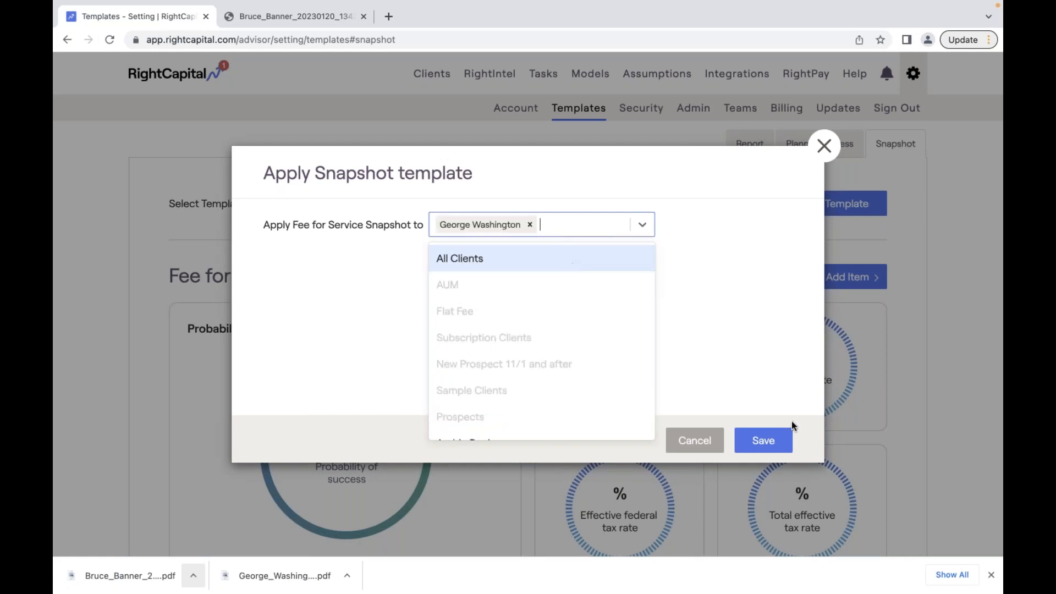
click(767, 446)
click(743, 397)
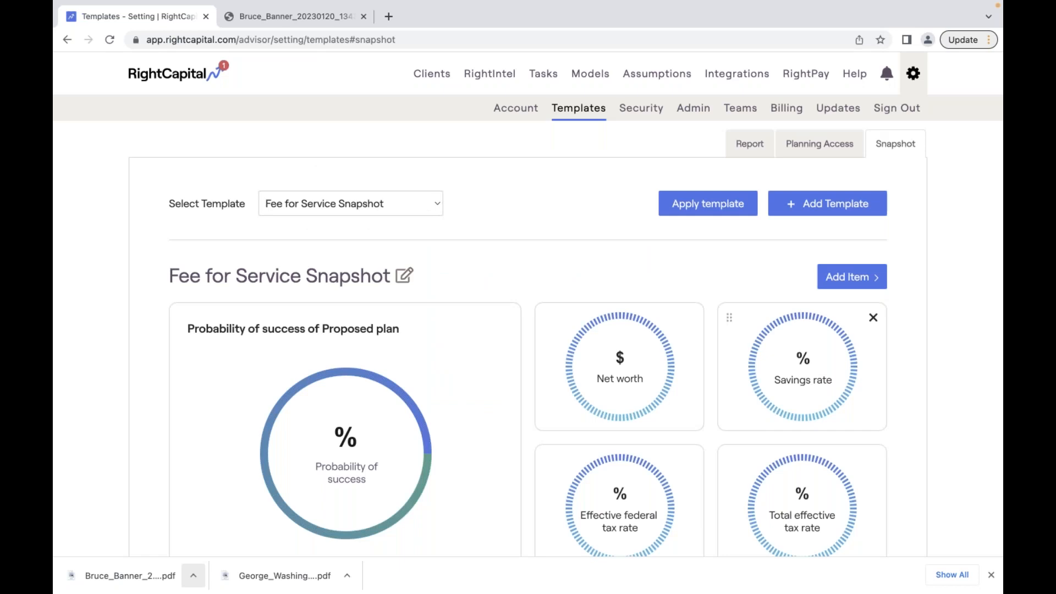
- Search the client list for the household by name and open its planning portal
click(444, 81)
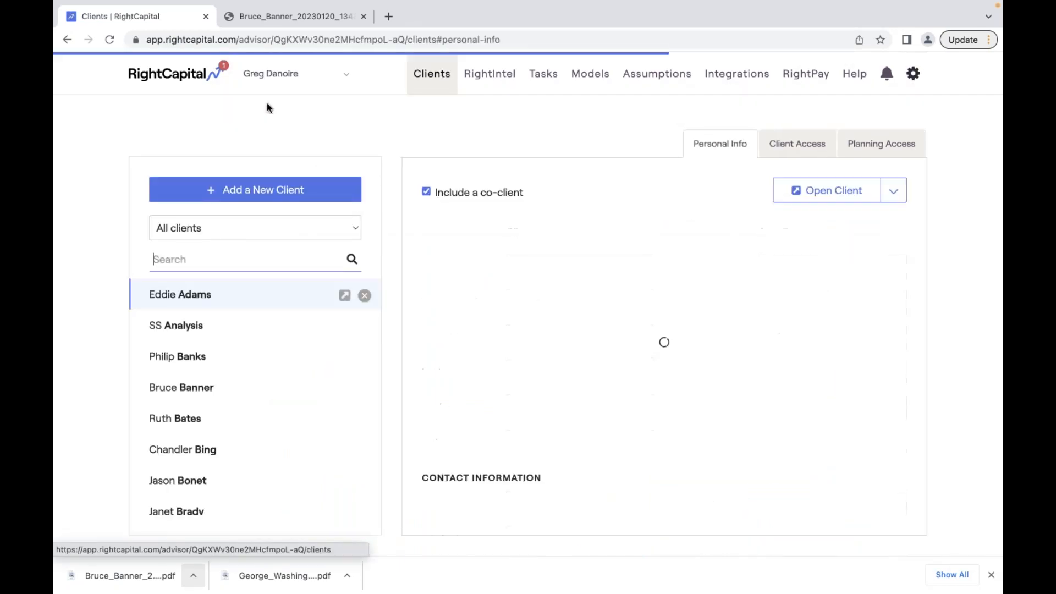
click(272, 262)
text(wash)
click(365, 325)
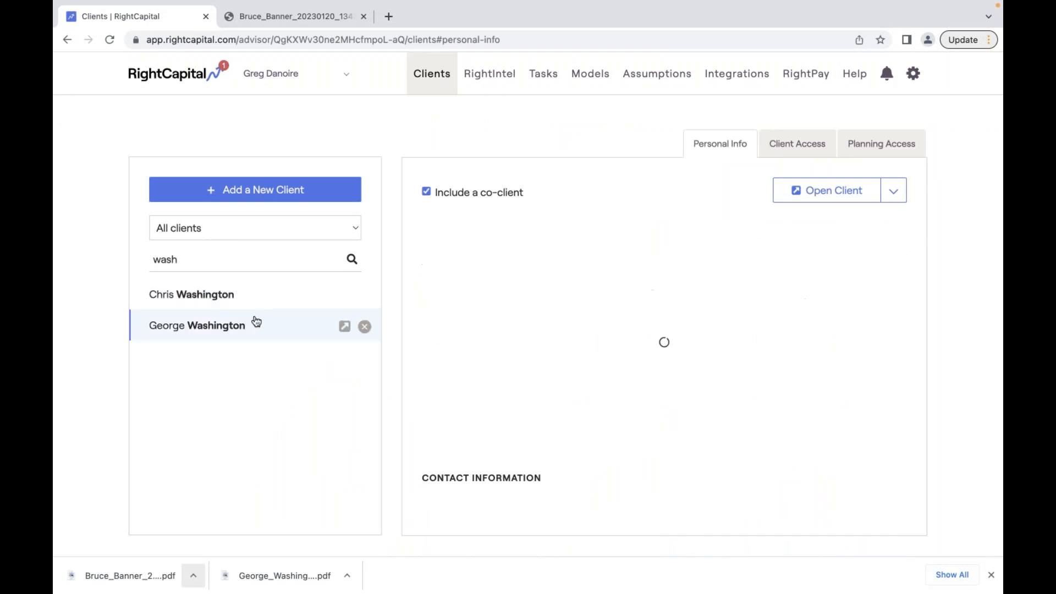
click(344, 325)
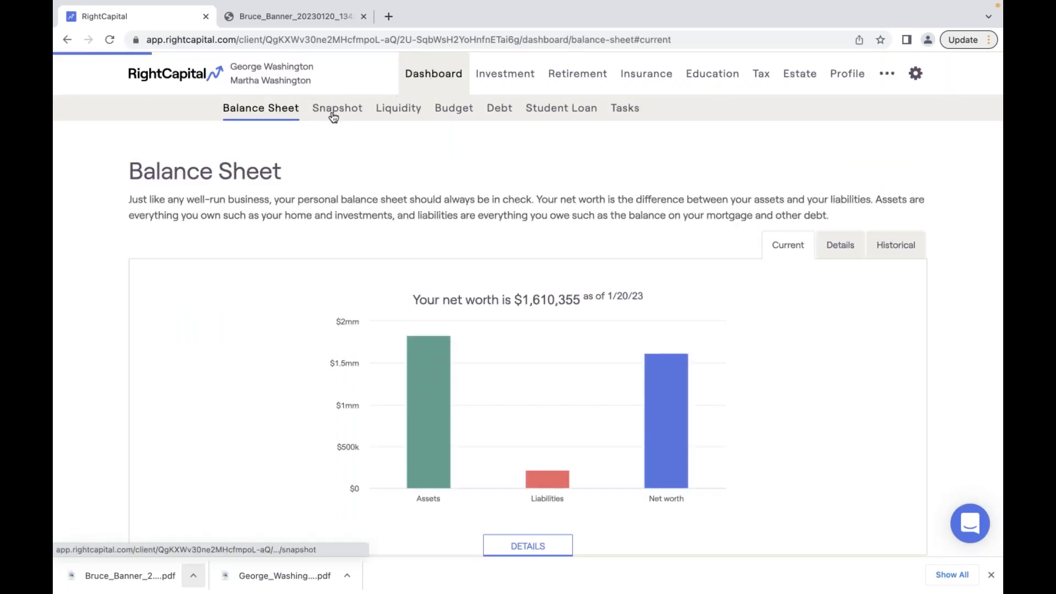
- Review the Snapshot dashboard cards: 82% probability of success, $1.61mm net worth
click(334, 115)
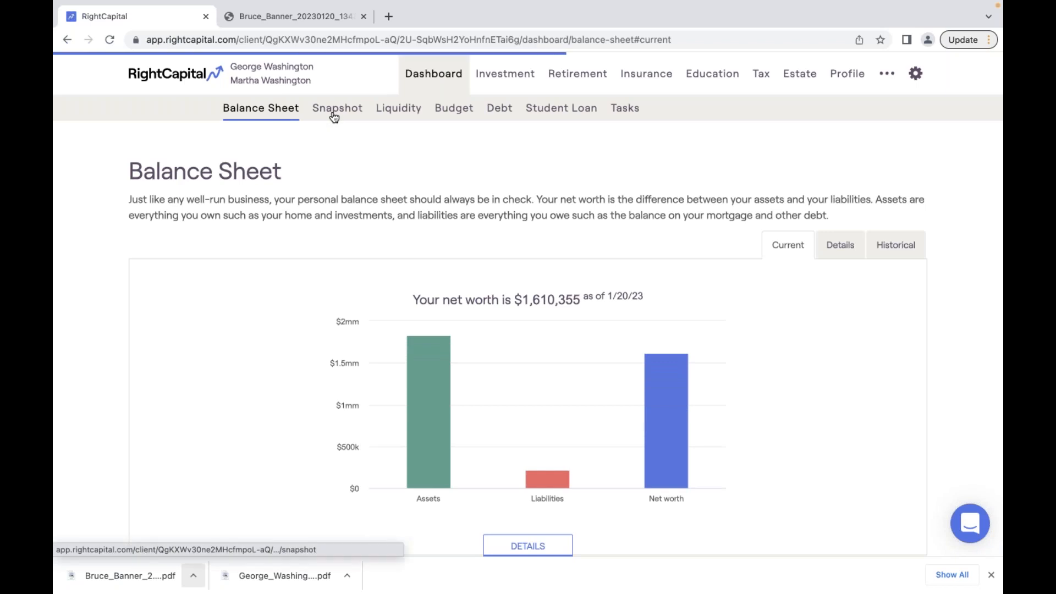
scroll(575, 446, down, 1)
scroll(576, 447, down, 15)
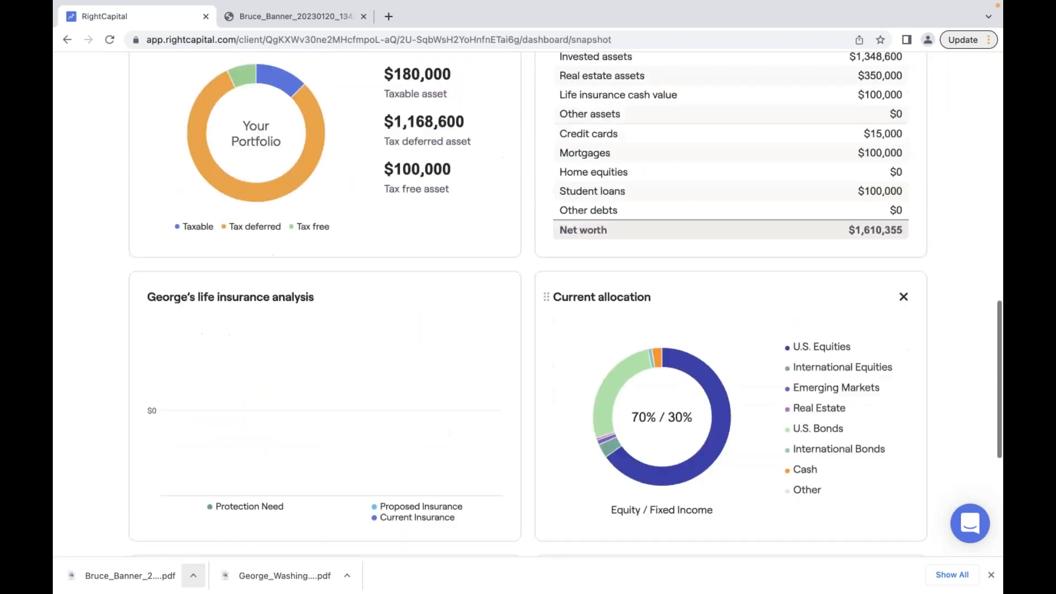
scroll(594, 352, down, 5)
click(594, 346)
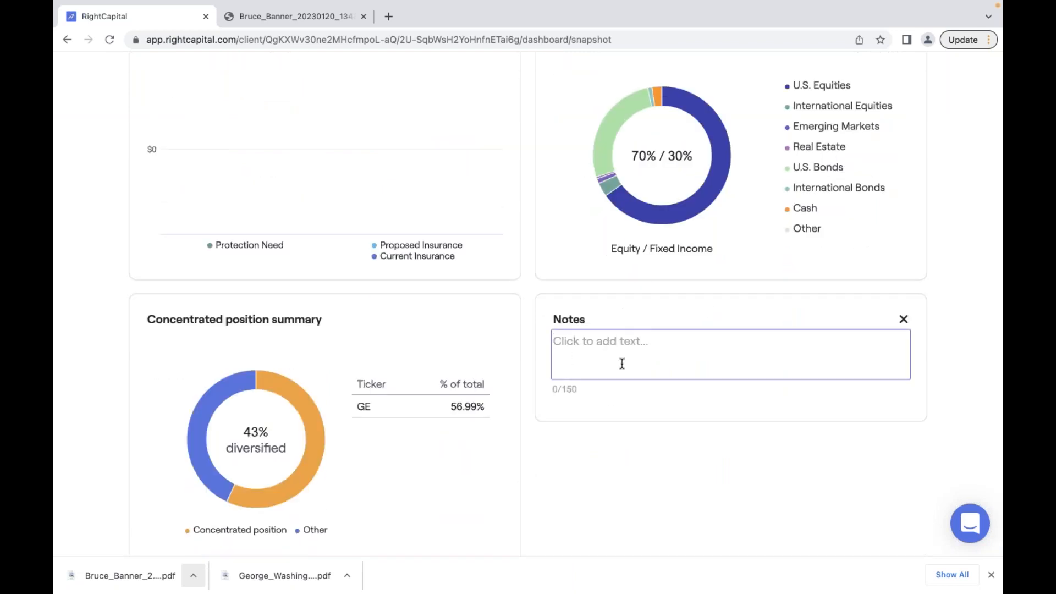
scroll(598, 361, up, 1)
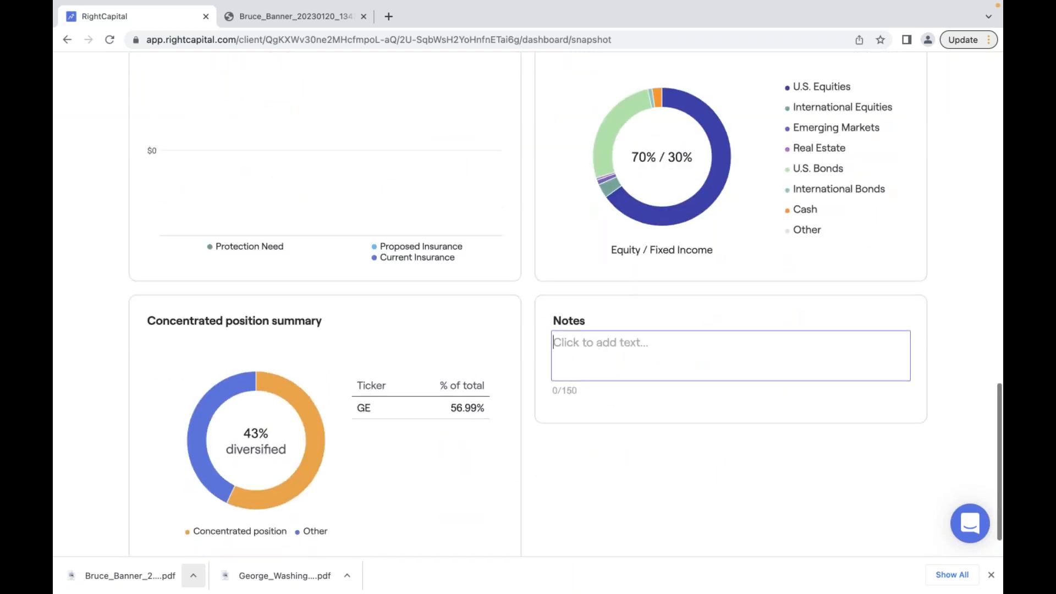
scroll(429, 291, up, 10)
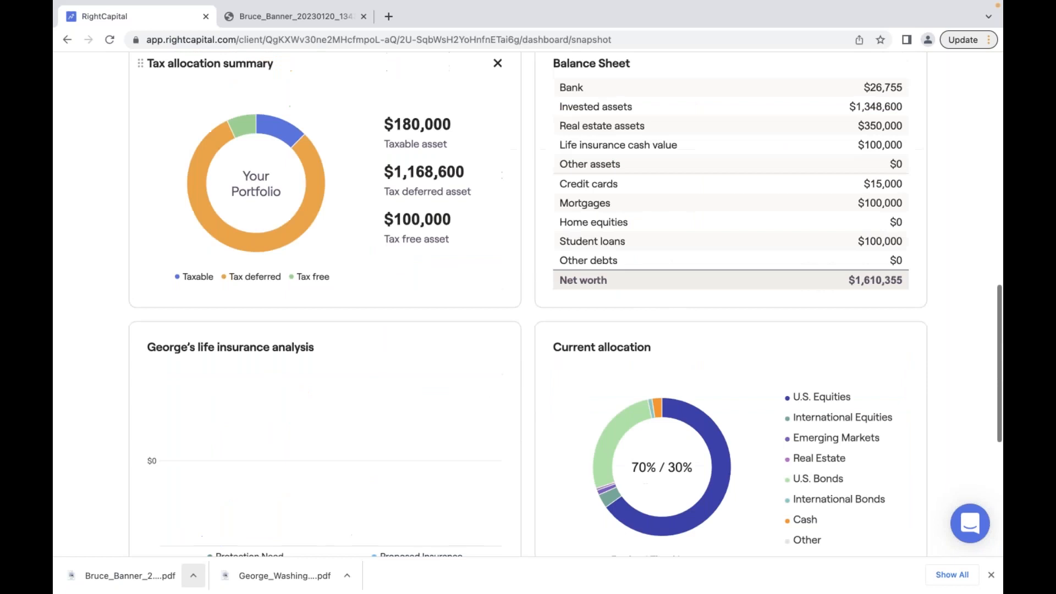
scroll(429, 291, up, 7)
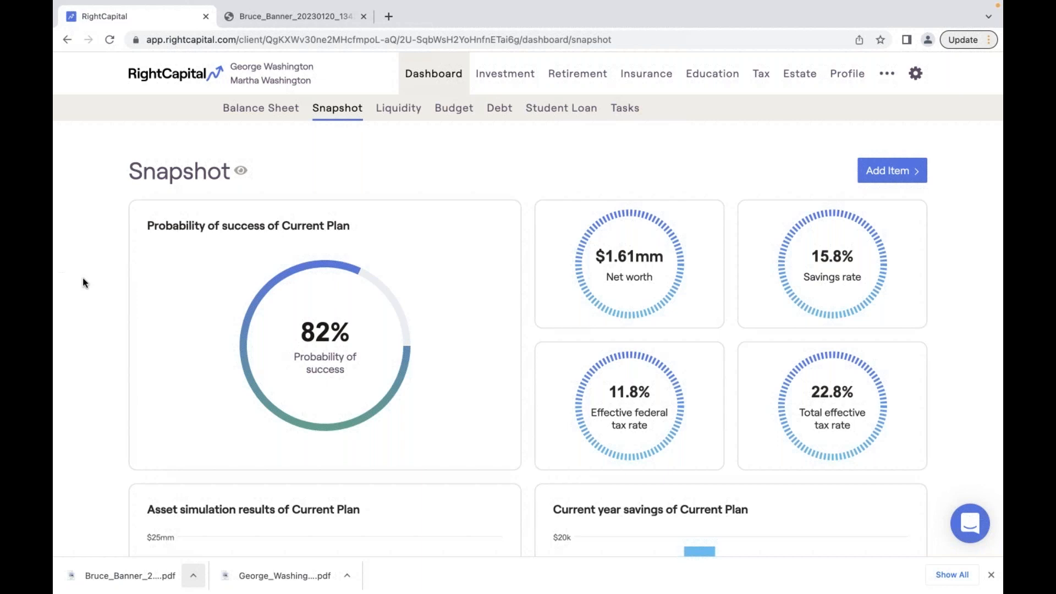
- Open the Account profile settings and copy the leads sign-up URL
click(171, 80)
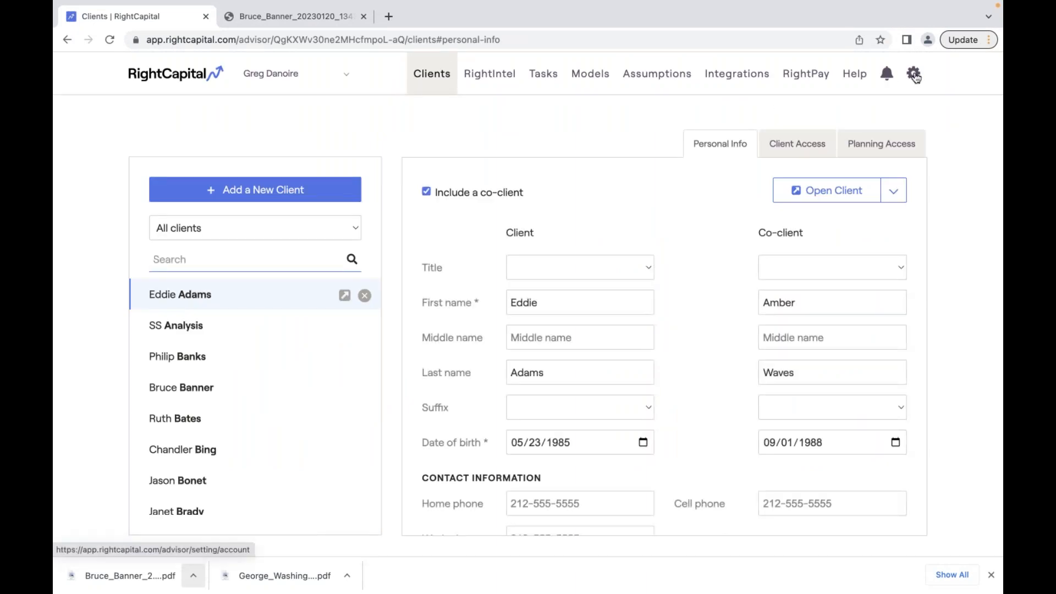
mouse_move(912, 77)
click(516, 110)
scroll(481, 344, down, 3)
scroll(480, 344, down, 3)
scroll(480, 344, up, 1)
scroll(662, 539, down, 2)
click(230, 451)
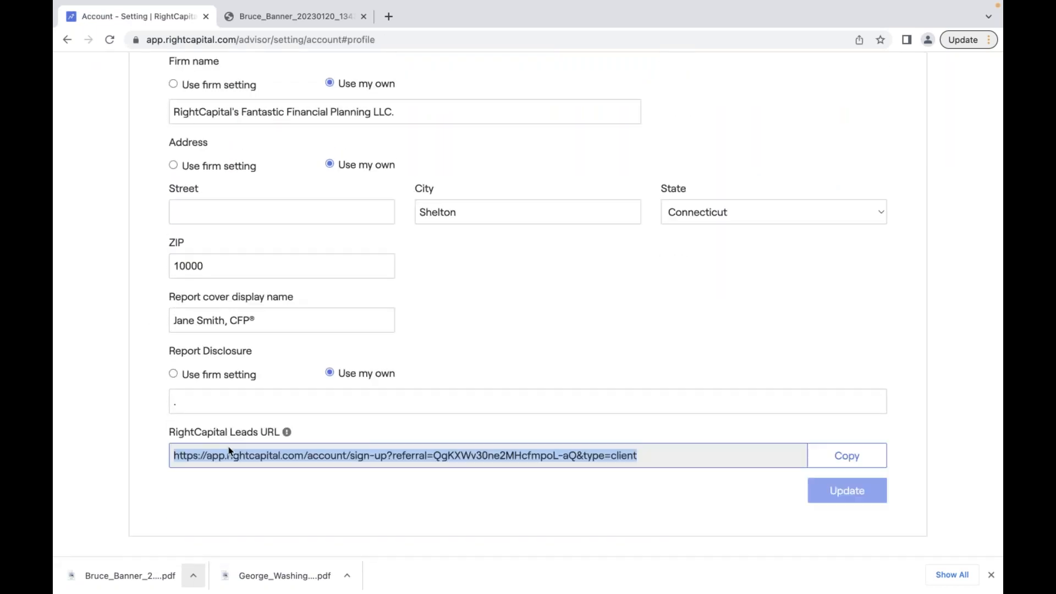
- Replace the Report Disclosure with 'Click Here to Start Your Financial Planning Journey with Me!'
click(502, 400)
scroll(502, 401, up, 1)
scroll(502, 401, up, 2)
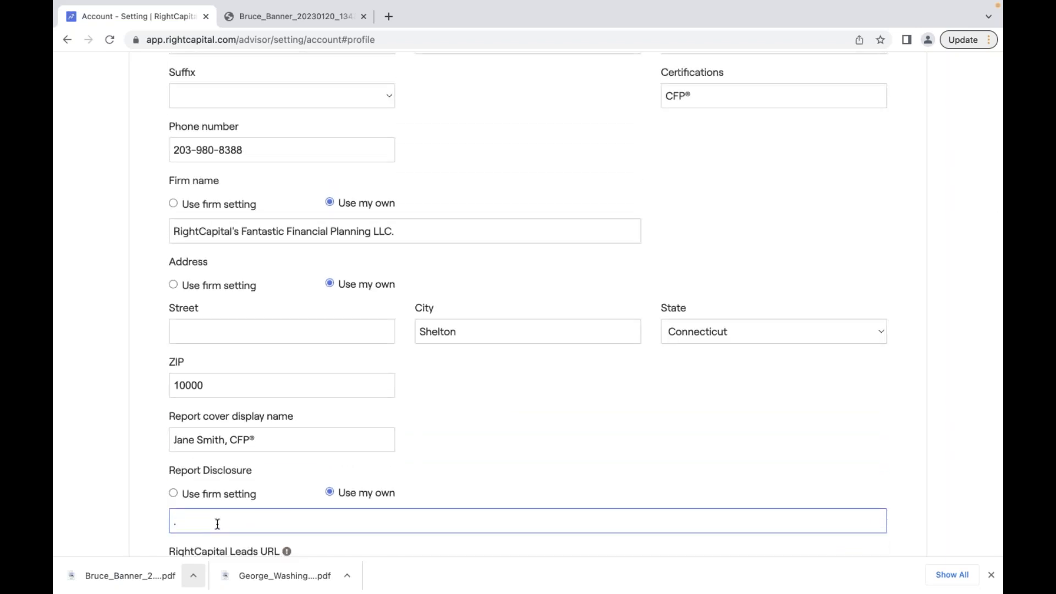
drag(181, 517, 172, 515)
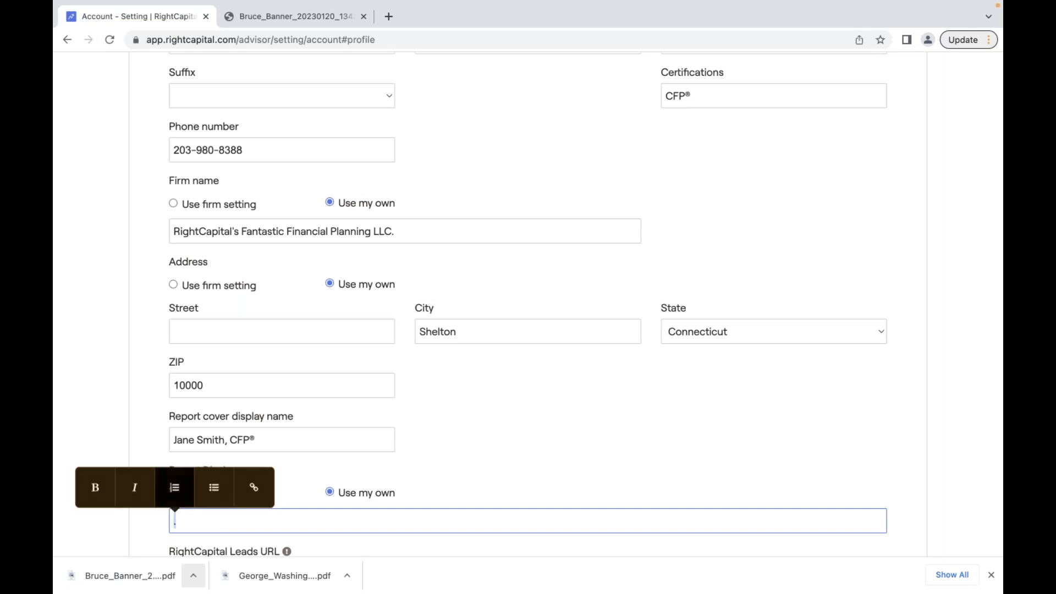
click(280, 525)
drag(280, 525, 147, 523)
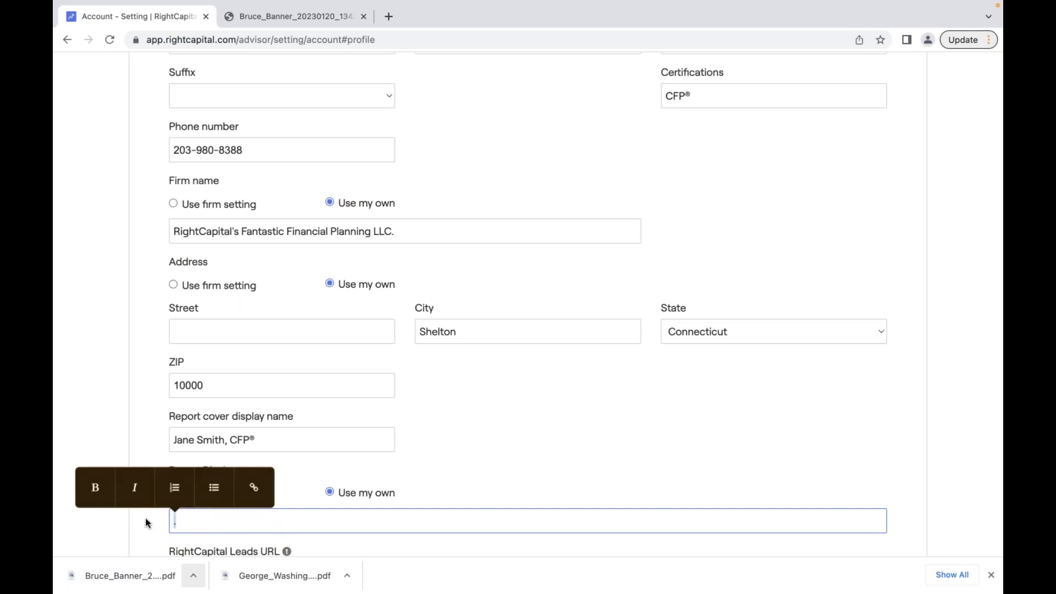
text(Click Her)
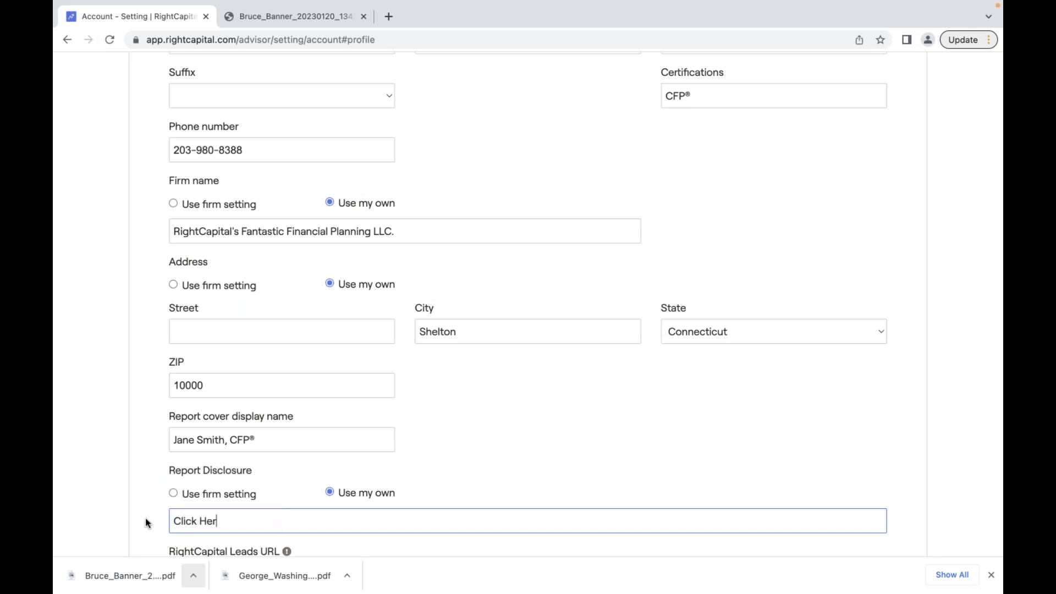
text(e to Start Your Fi)
text(nanc)
key(BackSpace)
key(BackSpace)
text(ncial )
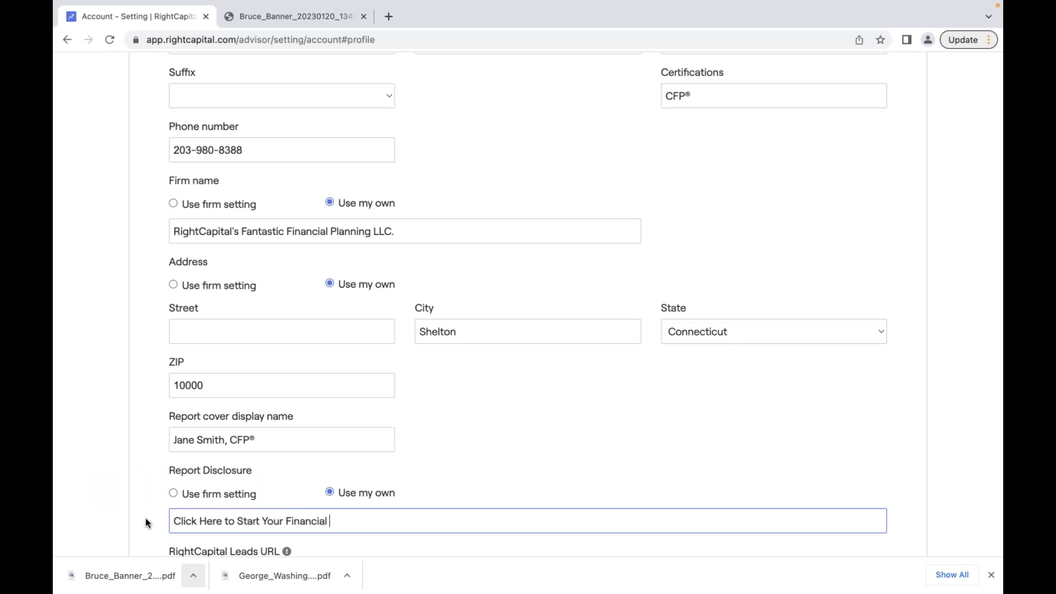
text(Planning Journey with Me)
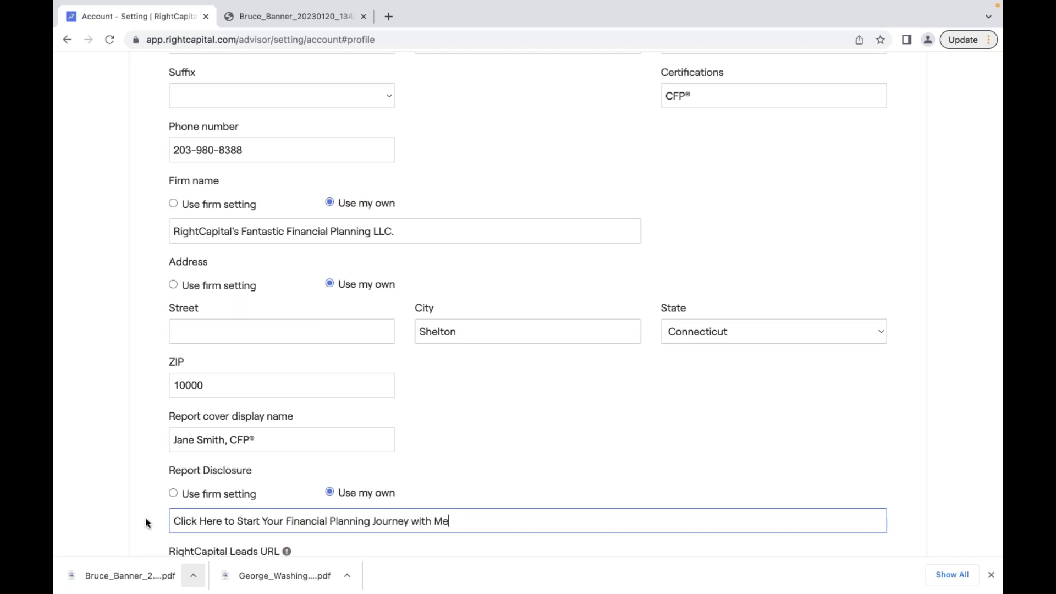
text(!)
- Link the word 'Here' in the disclosure to the leads sign-up URL
drag(199, 522, 223, 521)
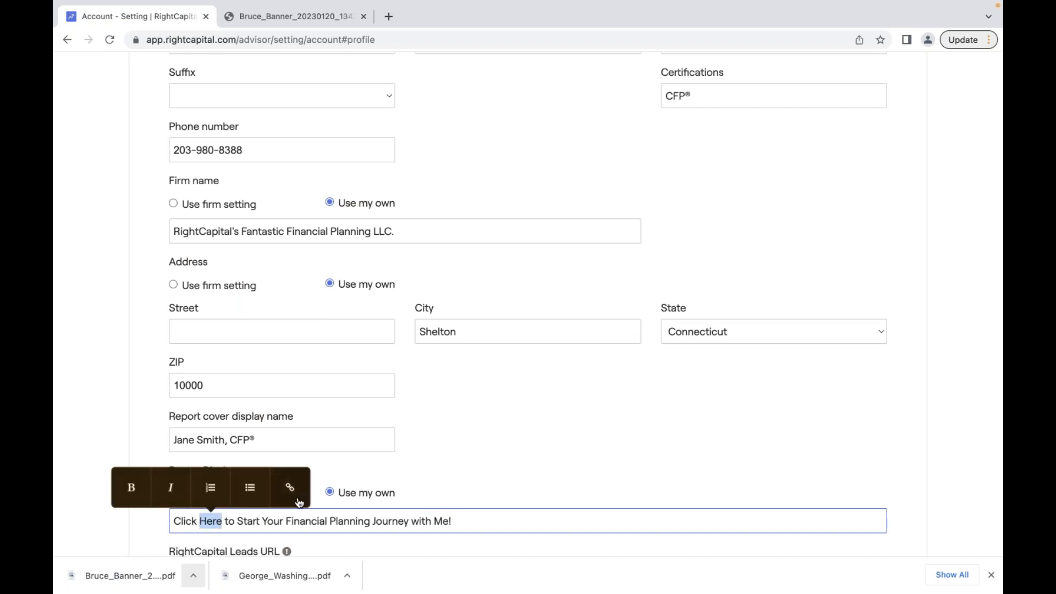
click(290, 488)
key(super+v)
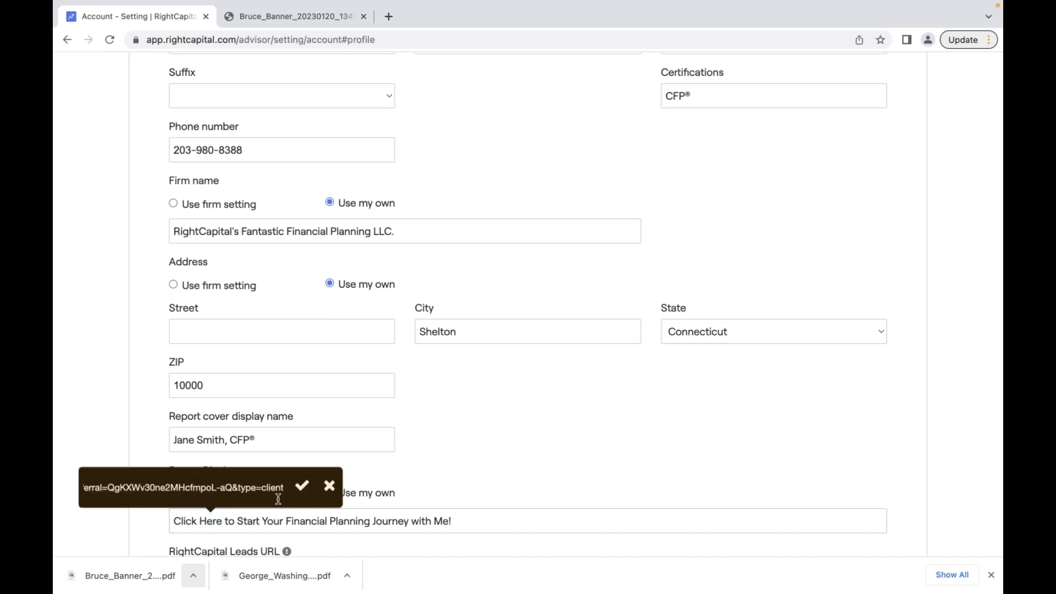
key(Return)
click(484, 497)
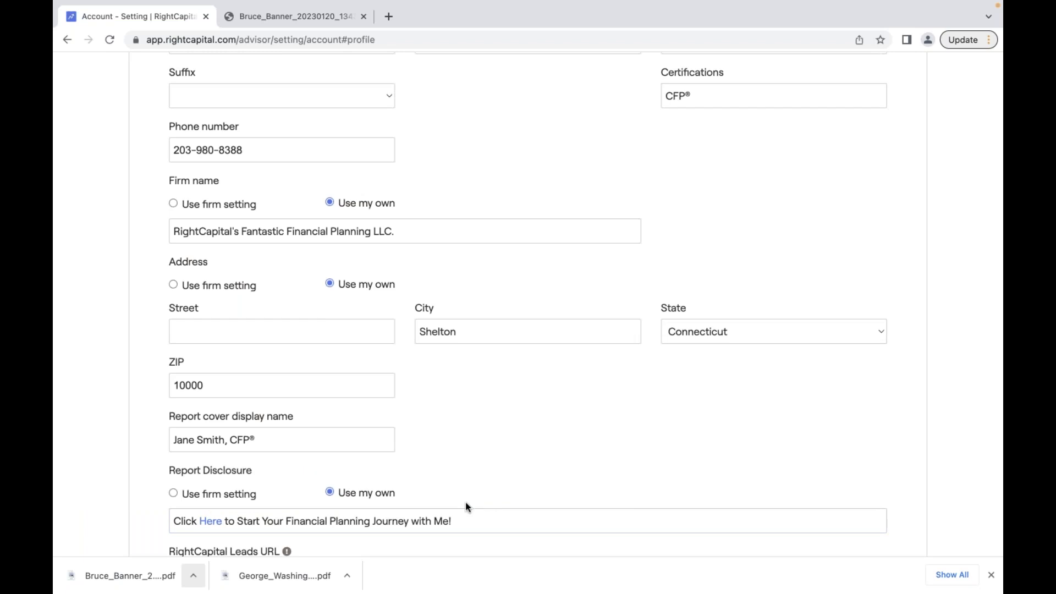
mouse_move(207, 521)
- Go back to the advisor's Clients page
scroll(274, 530, down, 2)
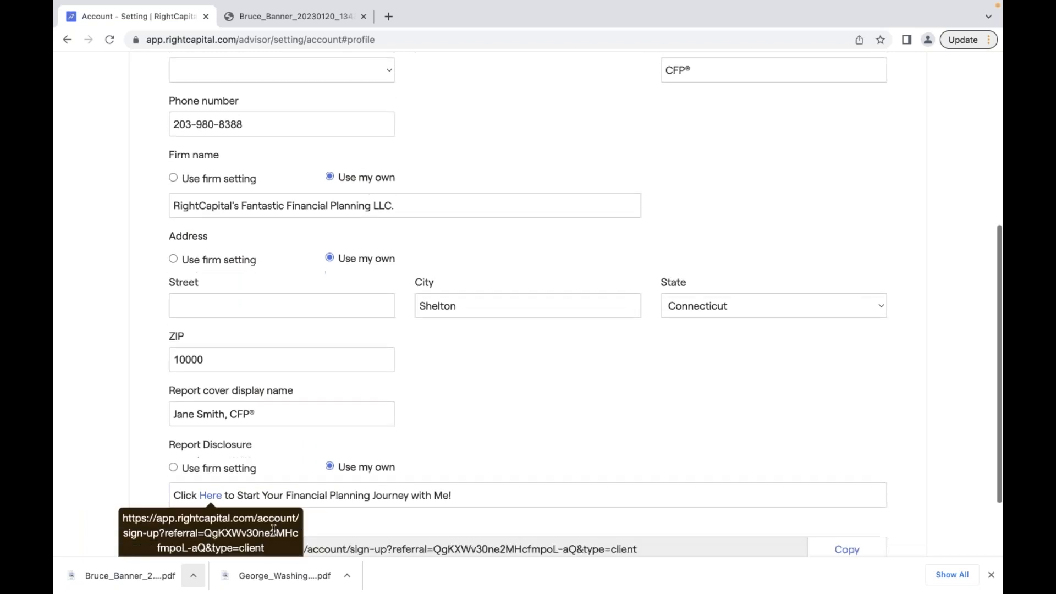
scroll(266, 492, up, 1)
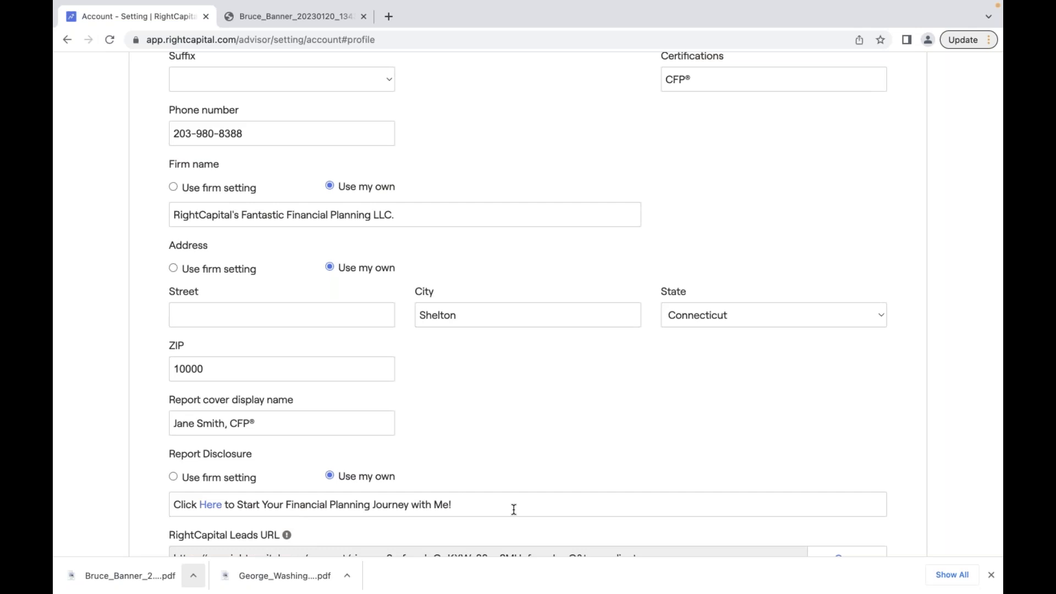
scroll(513, 510, up, 1)
scroll(513, 509, up, 5)
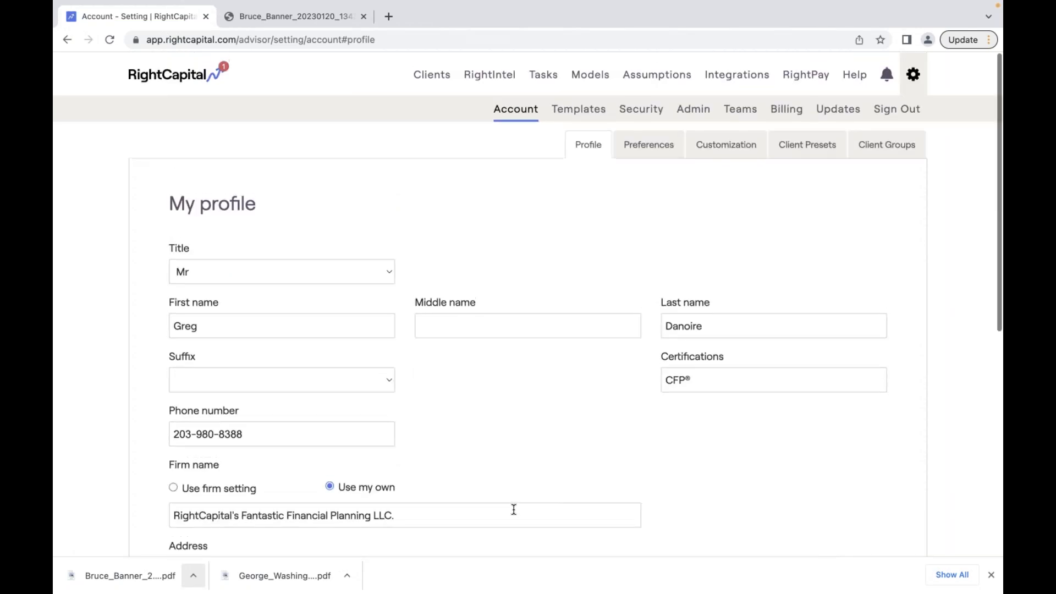
click(418, 90)
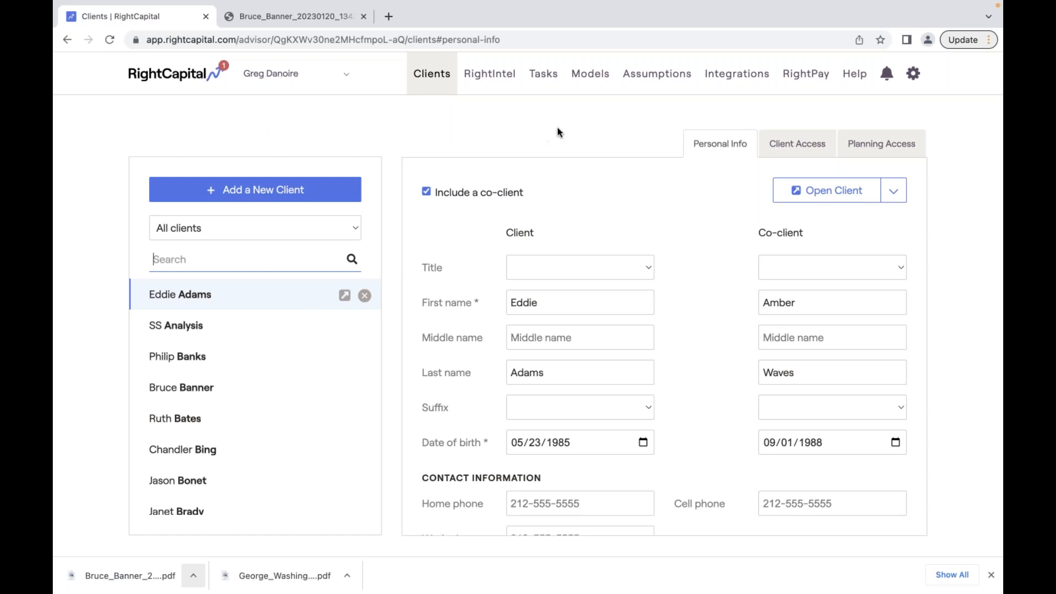
- View three different clients' personal info, then open the Notifications page
click(243, 397)
click(229, 427)
click(323, 447)
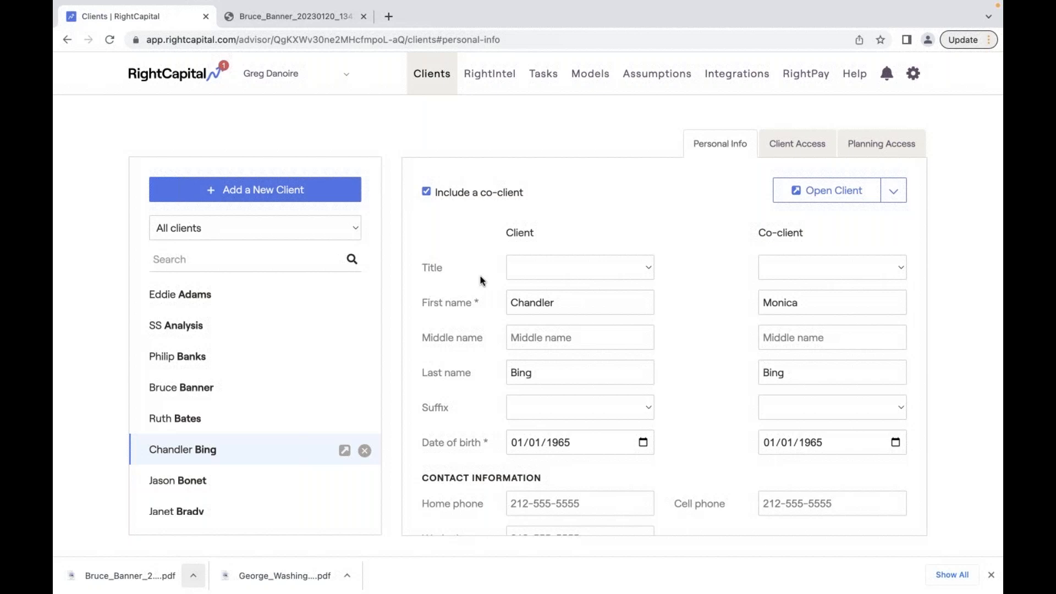
click(886, 75)
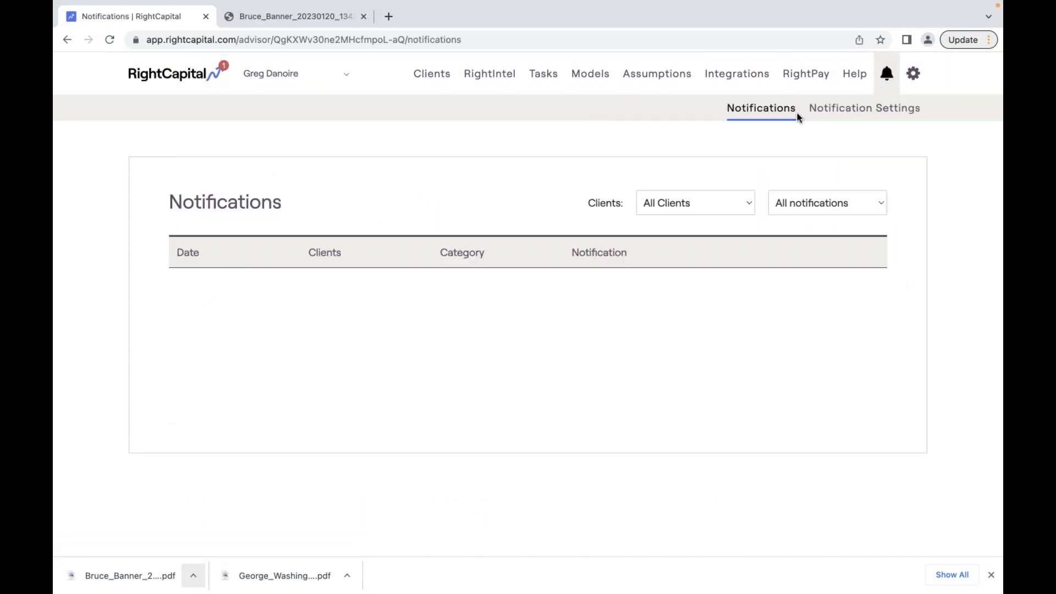
- Open the Notification Settings table and scroll through its notification and email choices
click(855, 114)
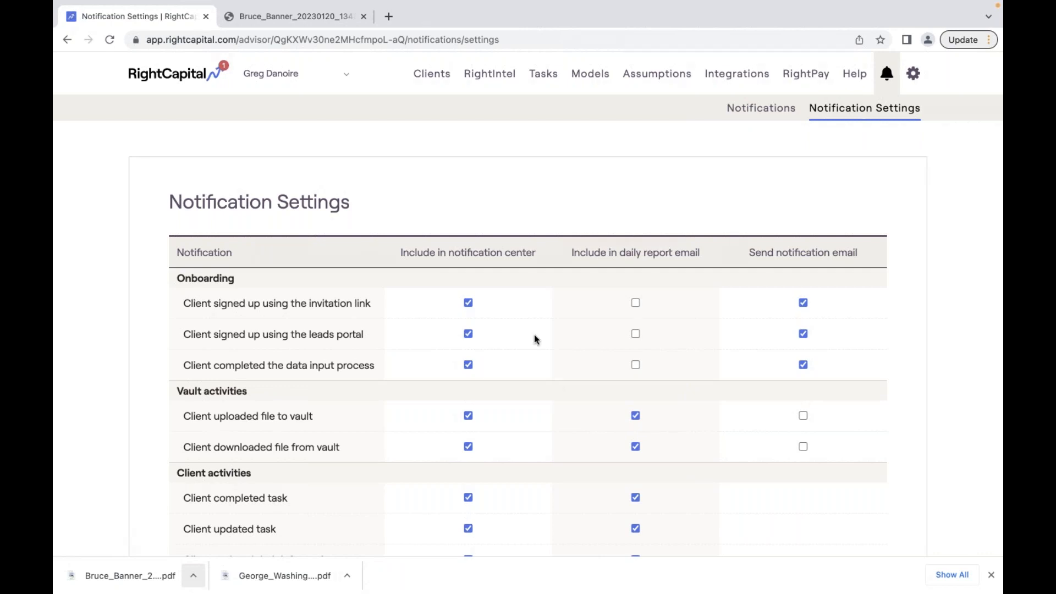
scroll(534, 336, down, 2)
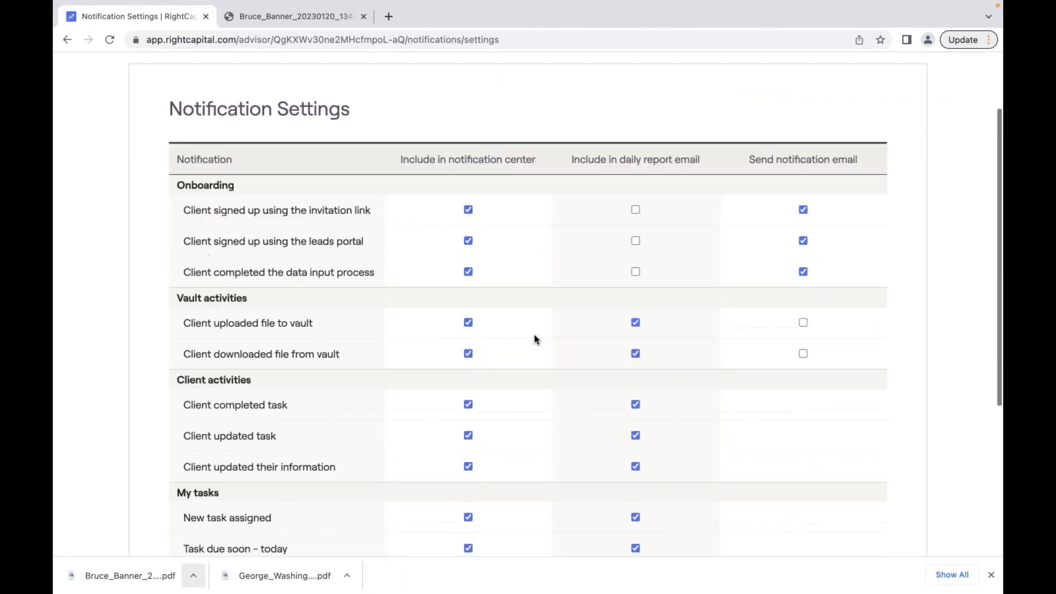
scroll(535, 338, down, 2)
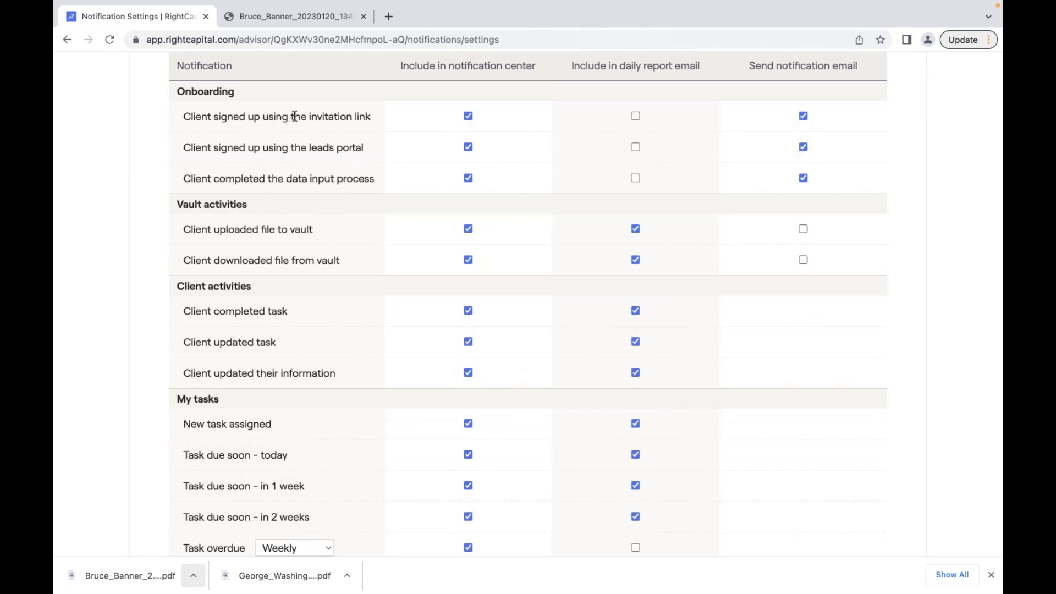
drag(373, 116, 188, 112)
scroll(187, 113, up, 3)
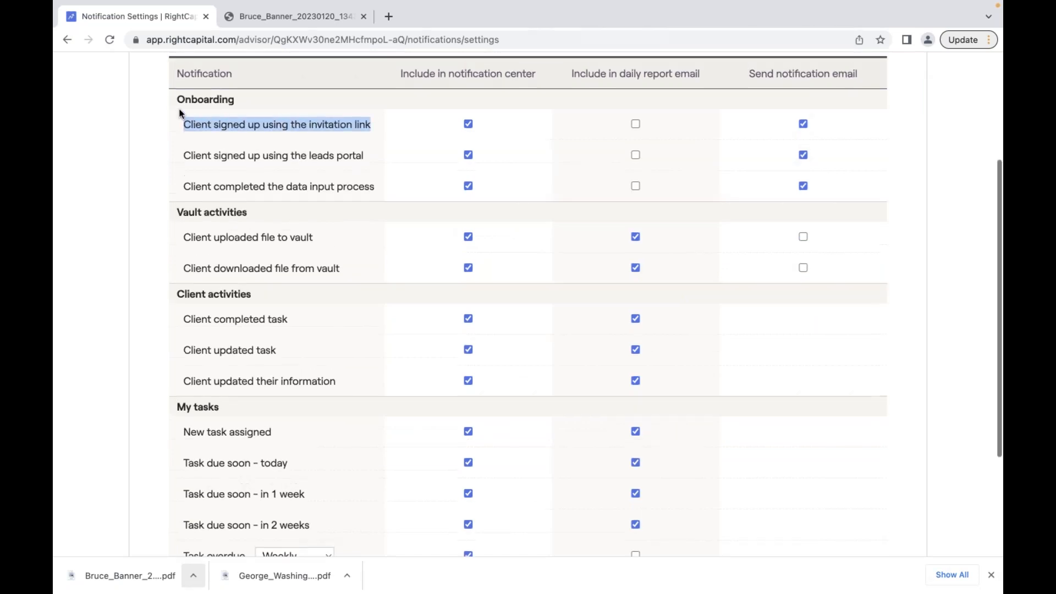
scroll(181, 114, up, 1)
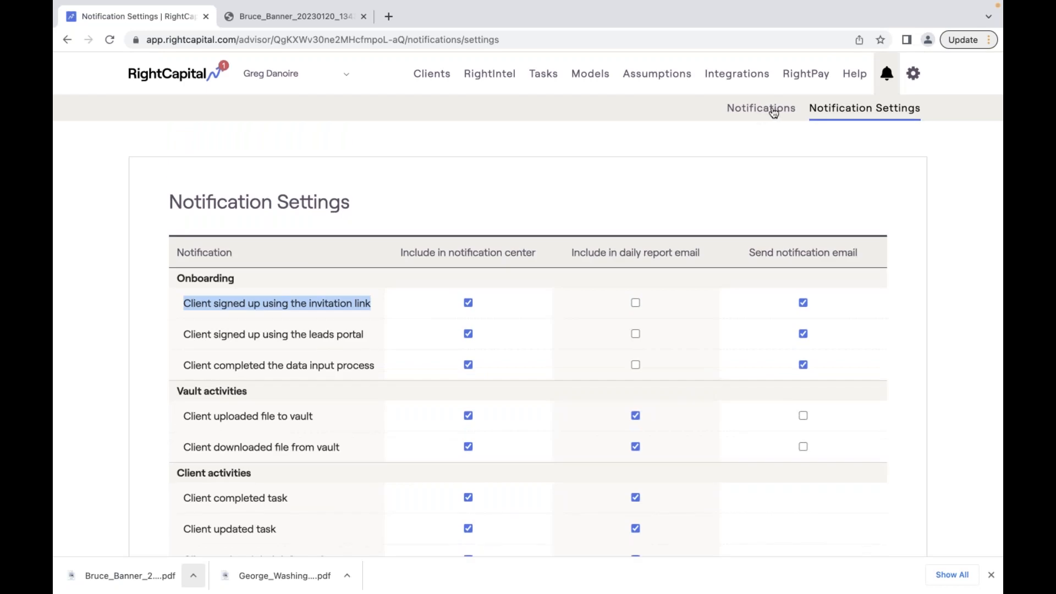
- Include invitation-link signups in the daily report email, then return to the My profile page
click(635, 303)
drag(570, 252, 863, 259)
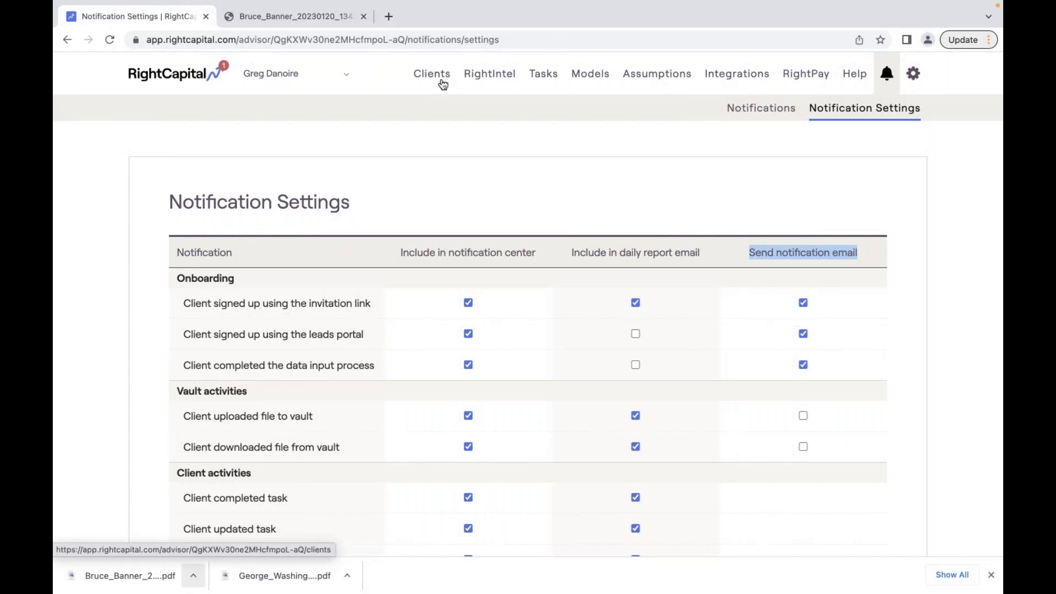
mouse_move(914, 73)
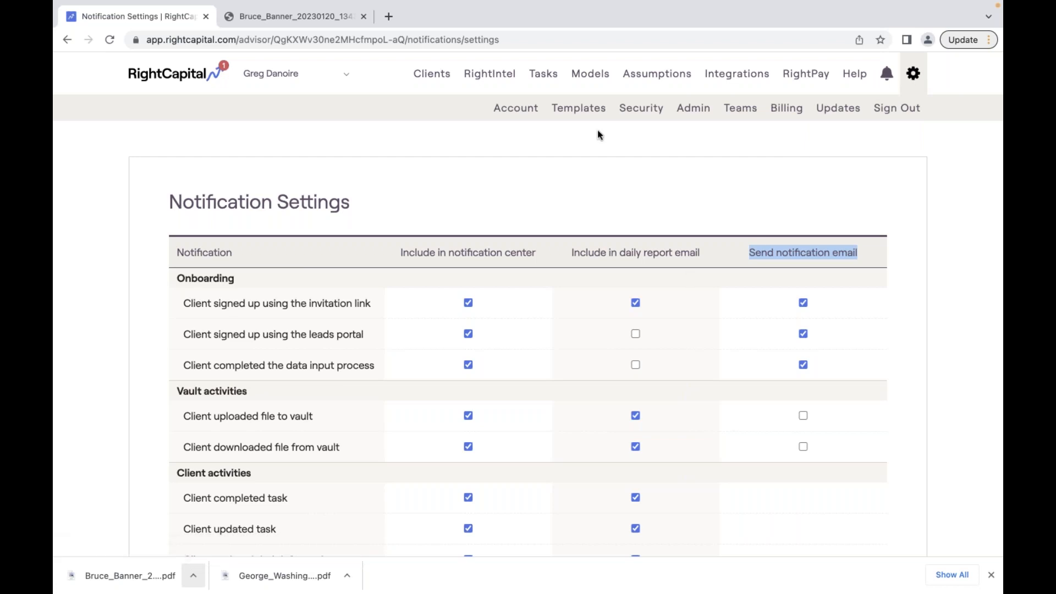
click(522, 109)
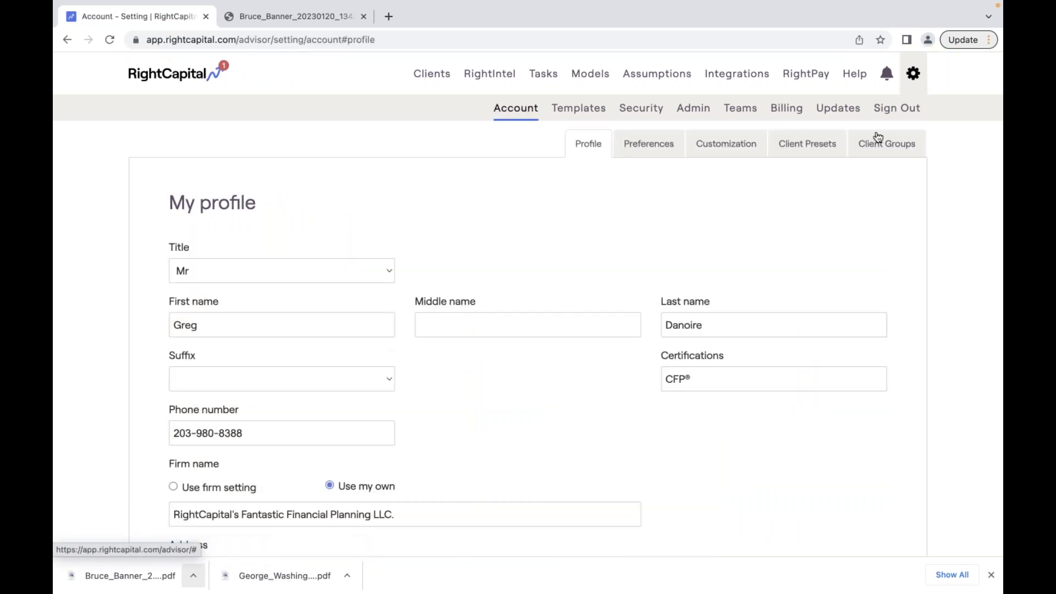
- Keep Prospects' Default Planning Access and Snapshot Template at RightCapital default in Client groups
click(886, 144)
scroll(541, 301, down, 2)
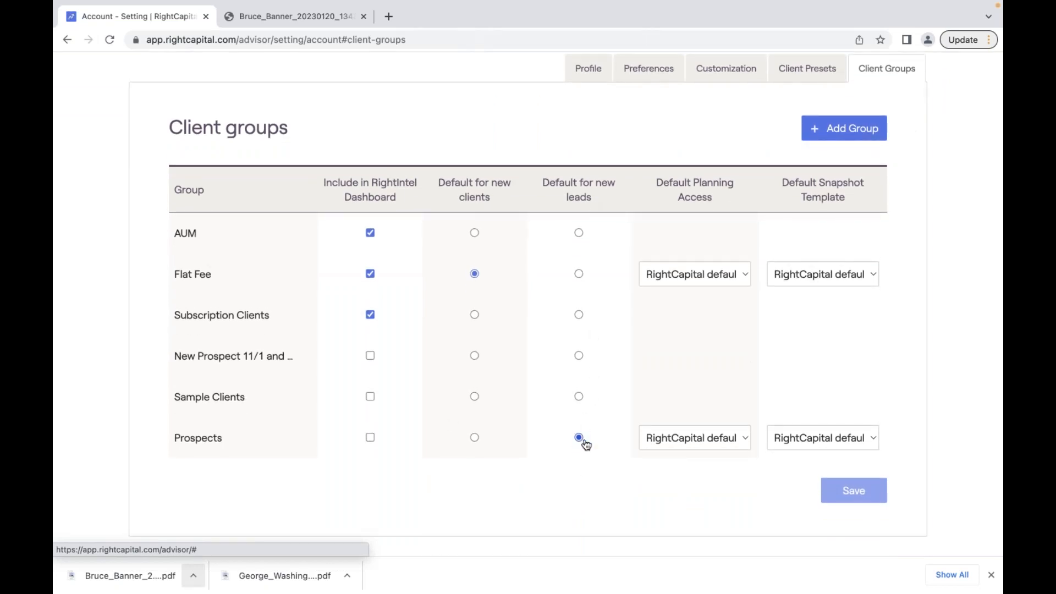
click(744, 436)
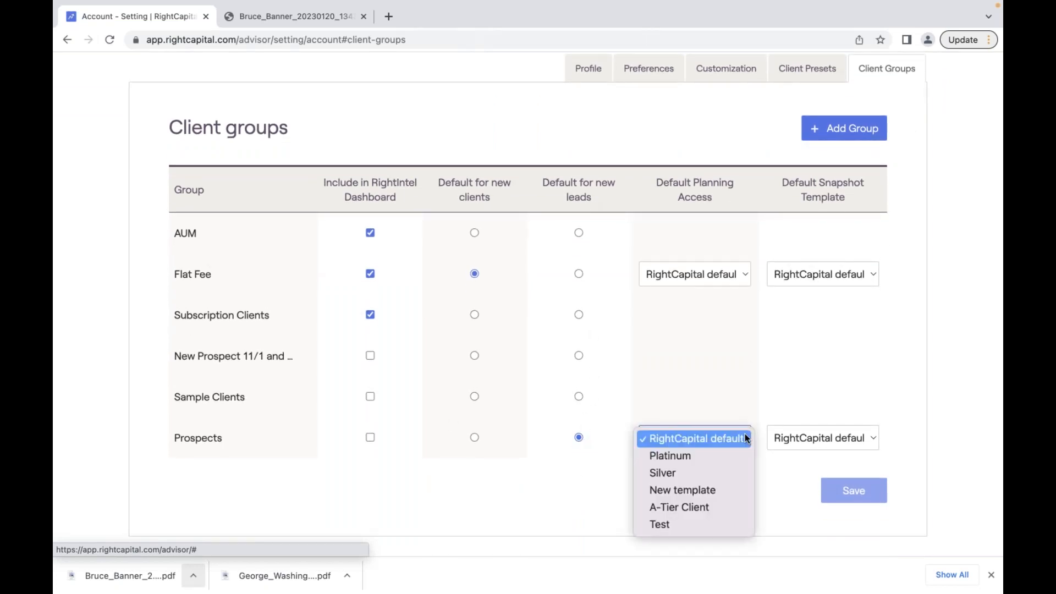
click(707, 438)
click(849, 437)
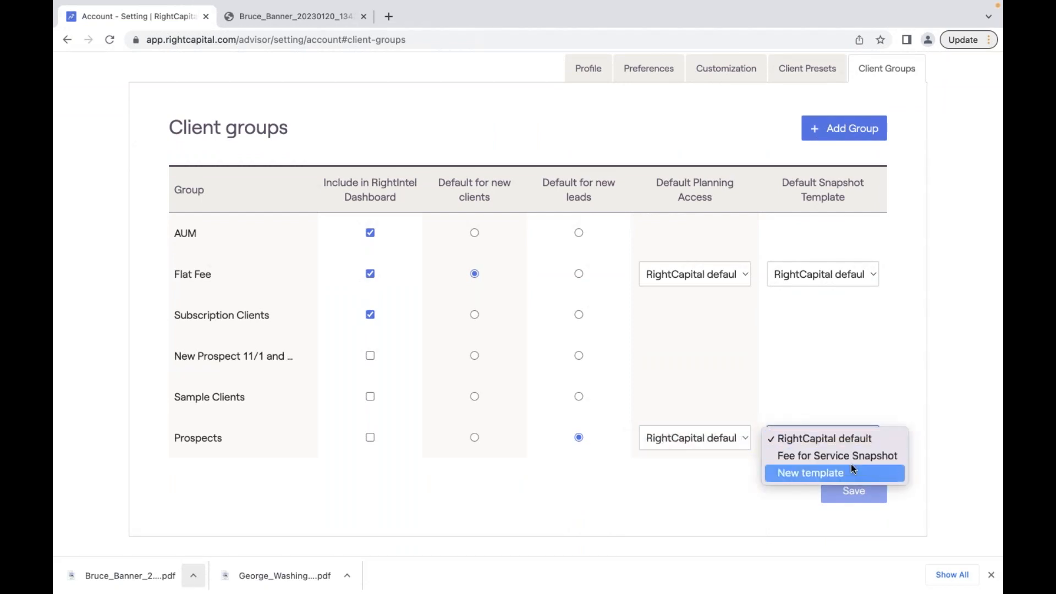
click(831, 378)
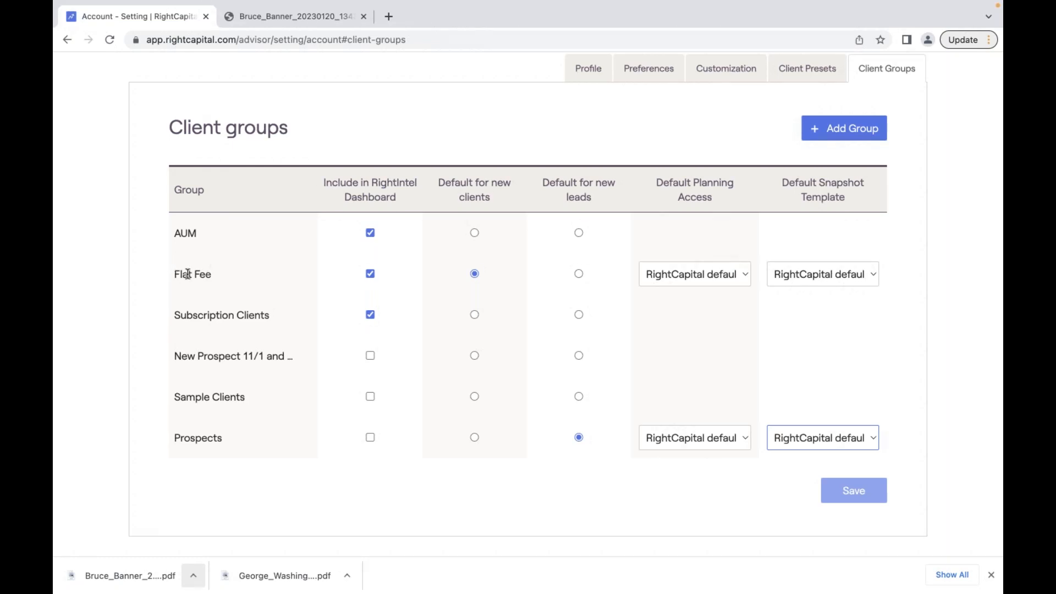
scroll(419, 197, up, 3)
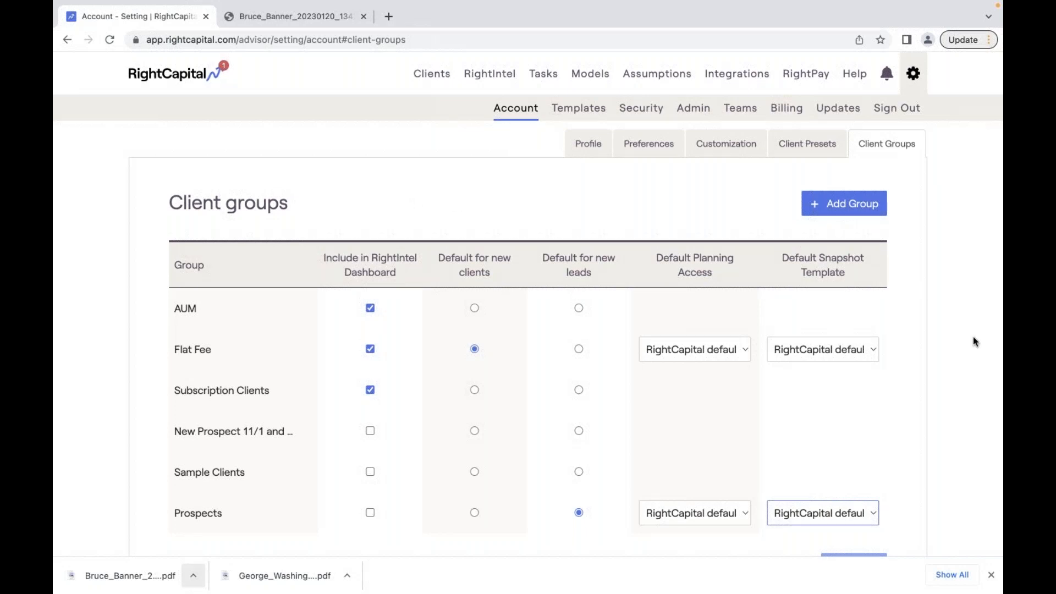
- Dismiss the downloads bar and open then close the support chat panel
click(990, 575)
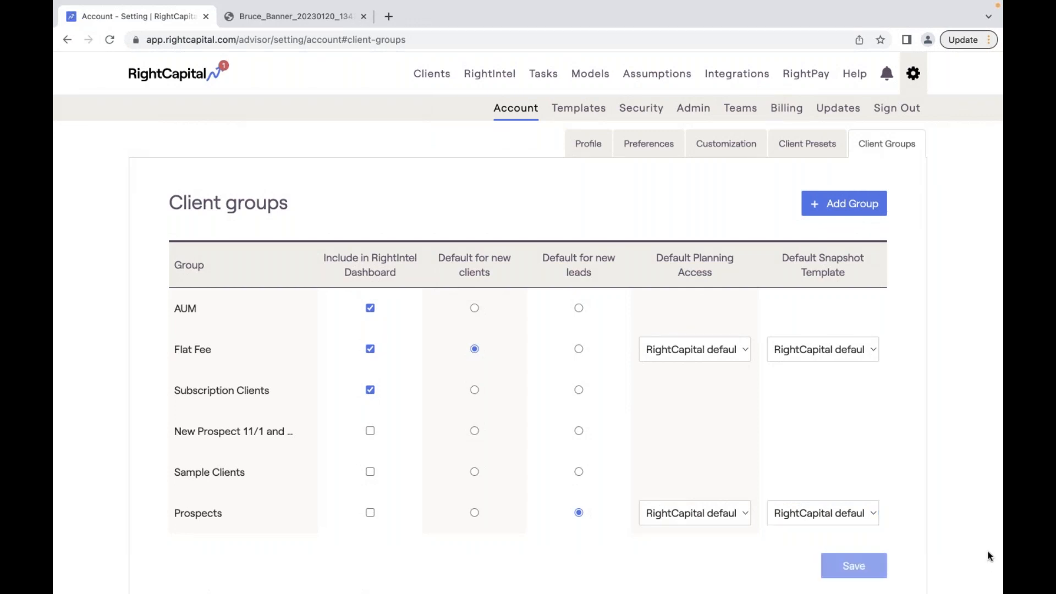
click(971, 561)
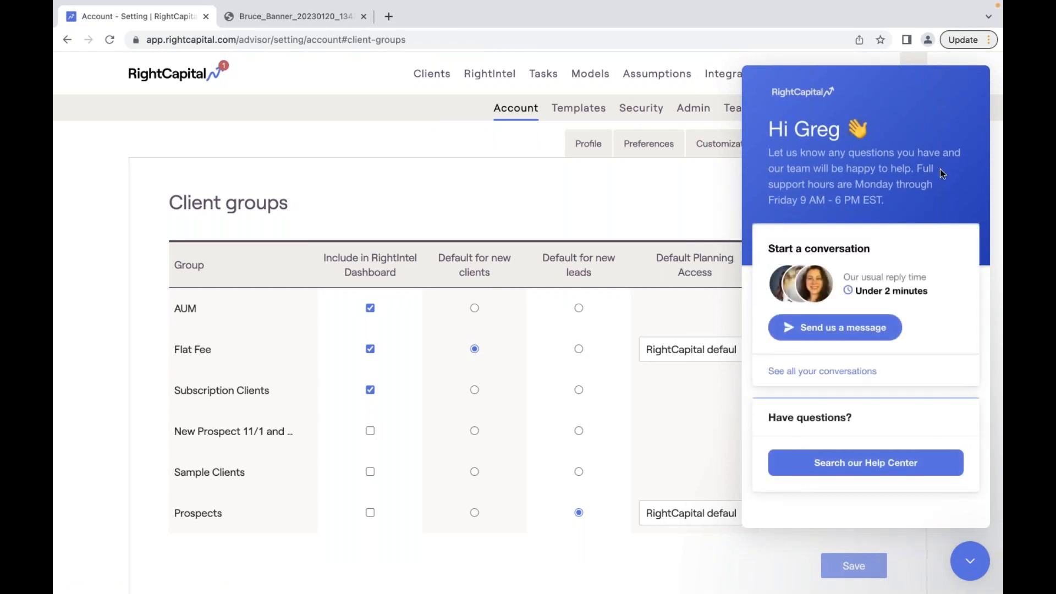
click(972, 558)
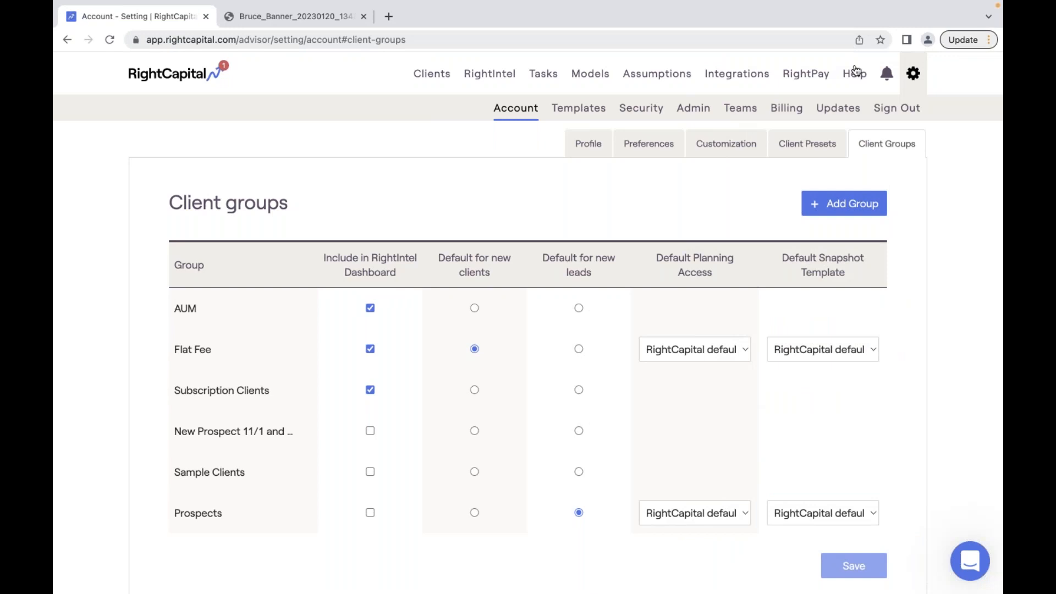
- Search the Help Center for 'snapshot' and open the Training Videos & Webinars article
click(854, 73)
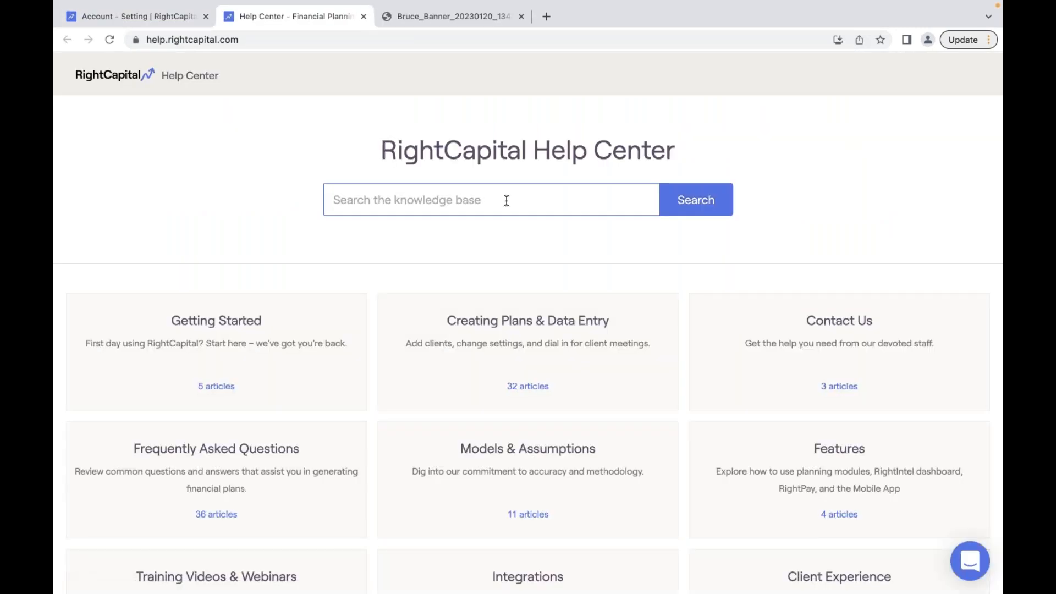
text(snapshot)
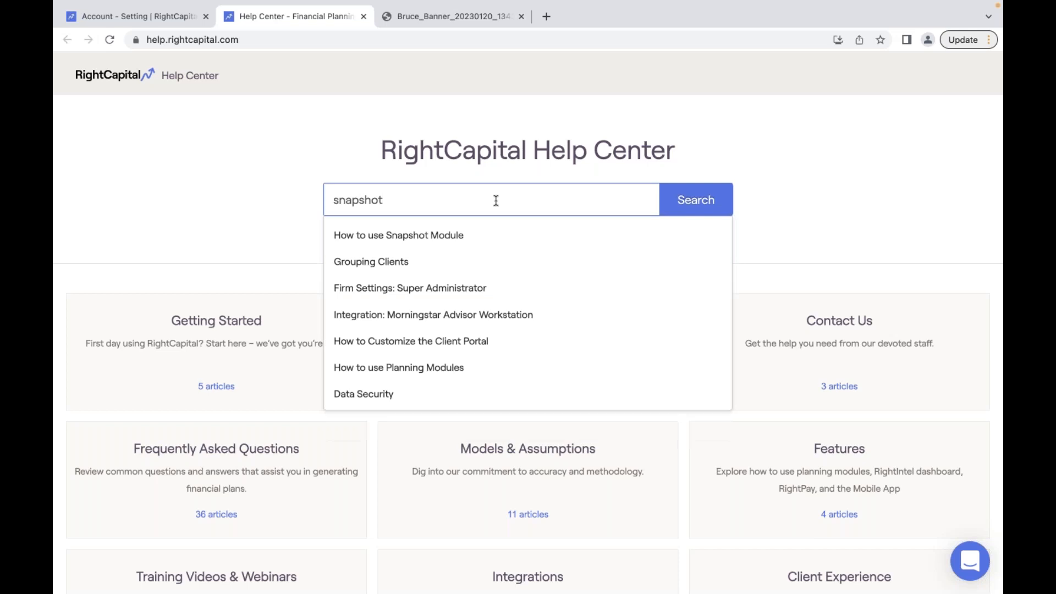
scroll(372, 450, down, 1)
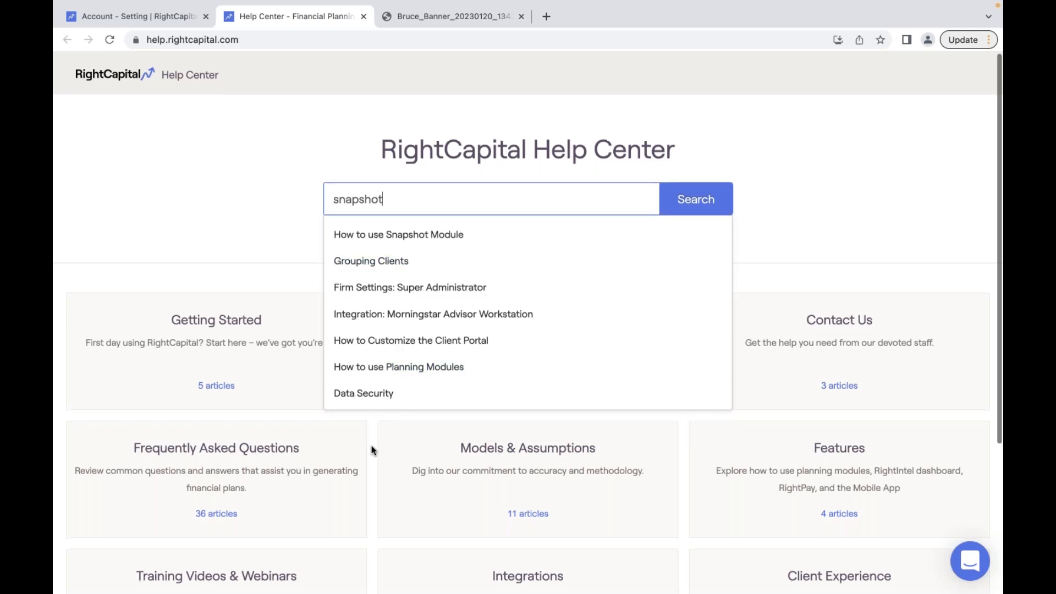
scroll(371, 450, down, 2)
click(258, 495)
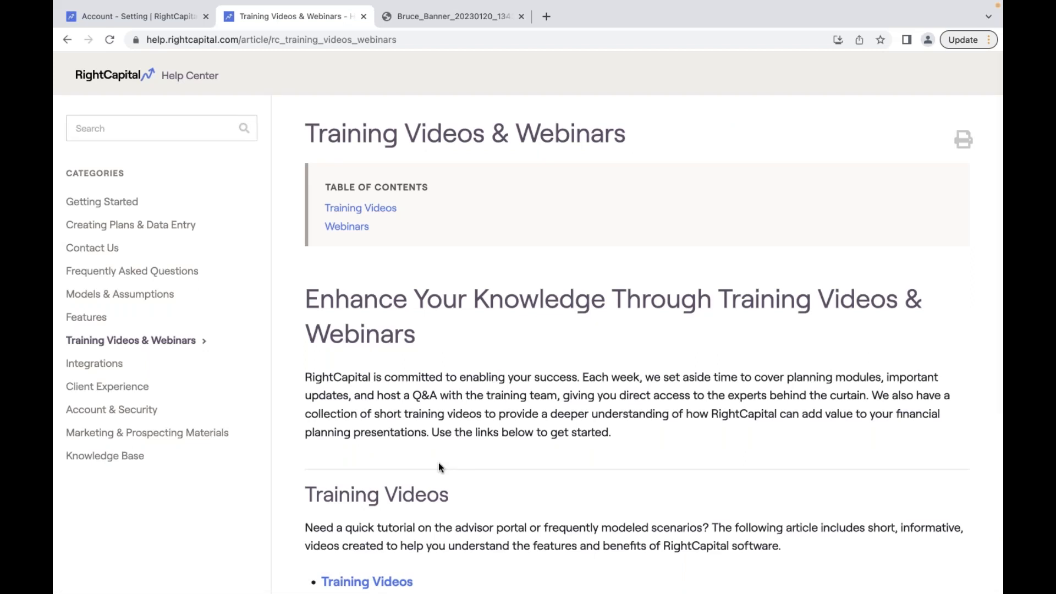
- Open the Previously Recorded Webinars list from the Training Videos & Webinars article
scroll(438, 463, down, 2)
scroll(438, 463, down, 8)
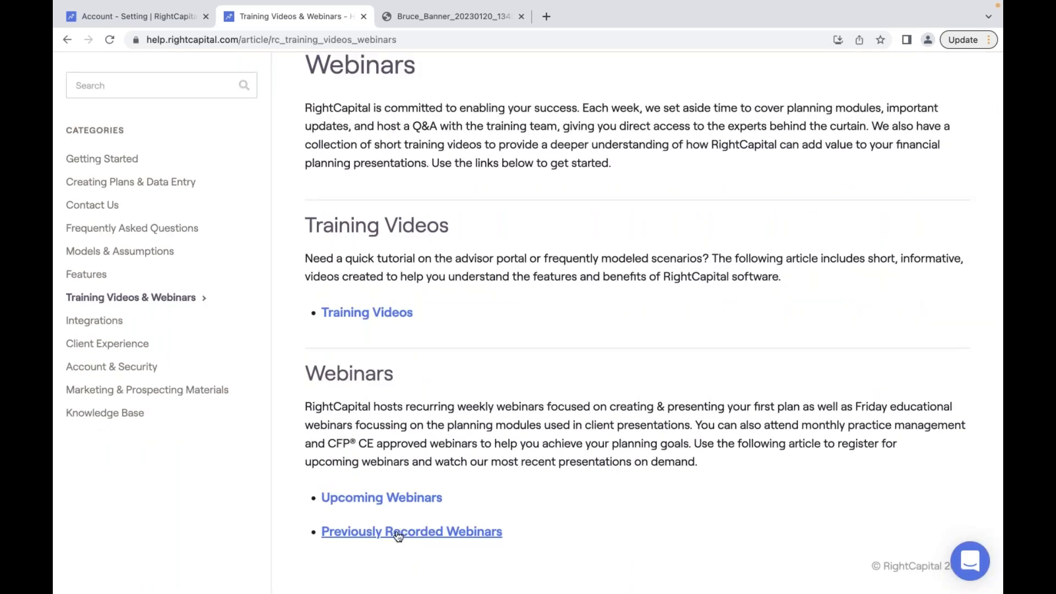
click(389, 532)
scroll(530, 394, up, 9)
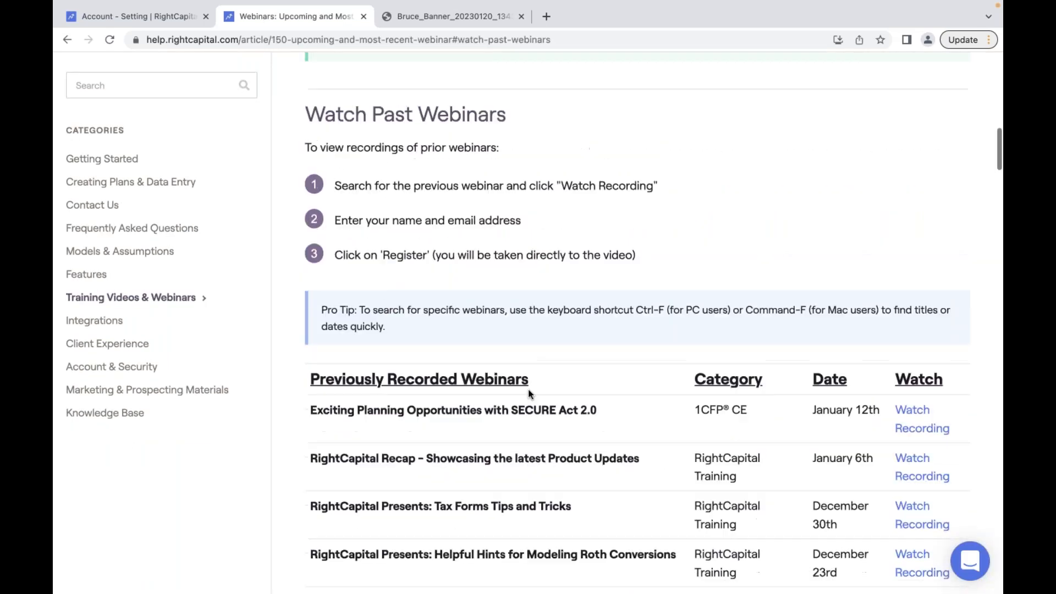
scroll(530, 393, up, 8)
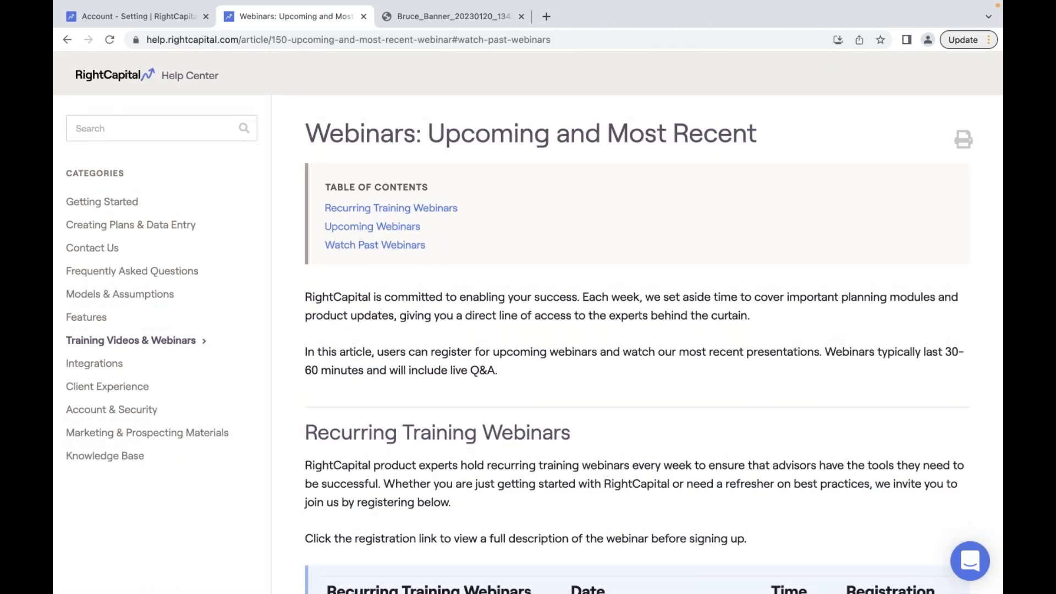
- Read the RightCapital Support Options article under Contact Us, then show the Clients list
click(91, 247)
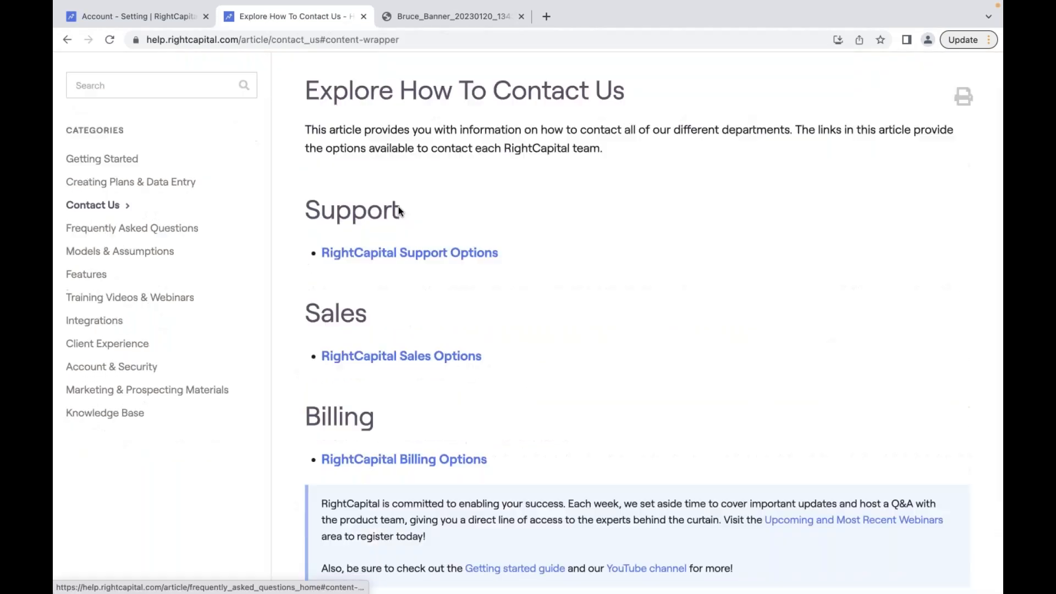
click(469, 254)
scroll(503, 328, down, 3)
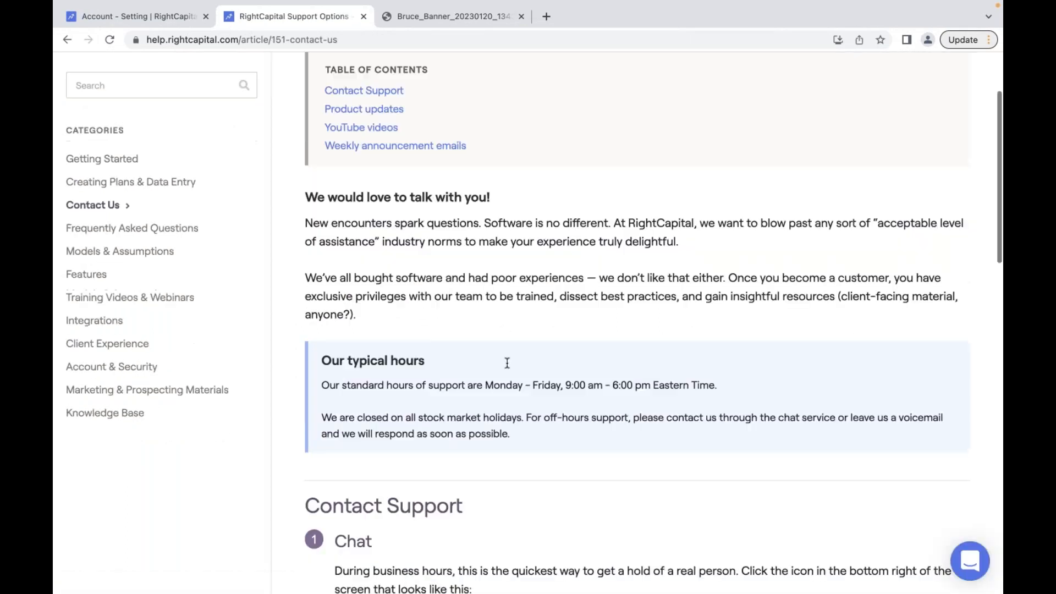
scroll(592, 482, down, 6)
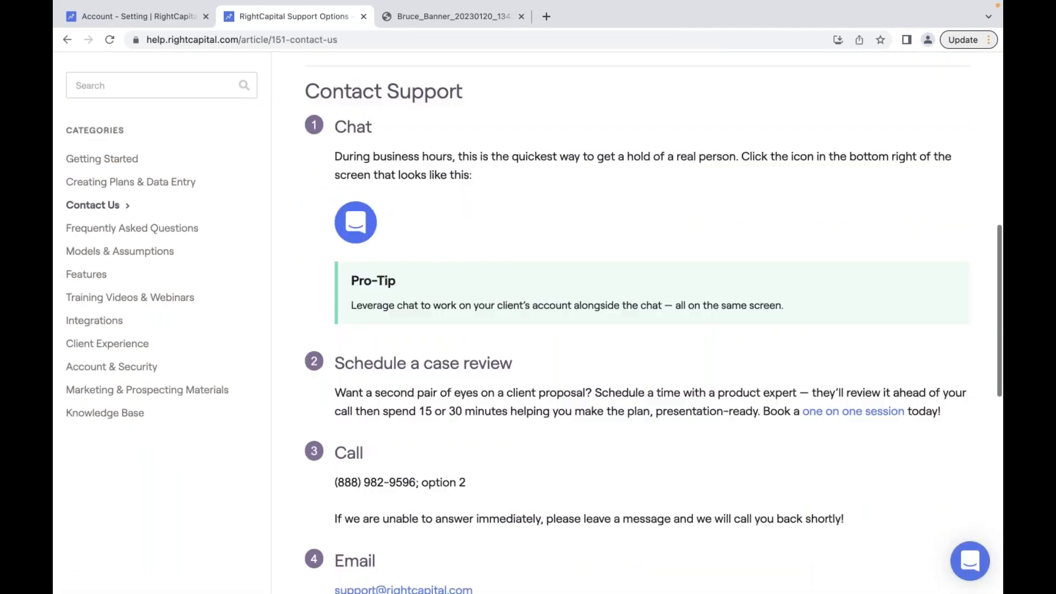
scroll(592, 482, down, 1)
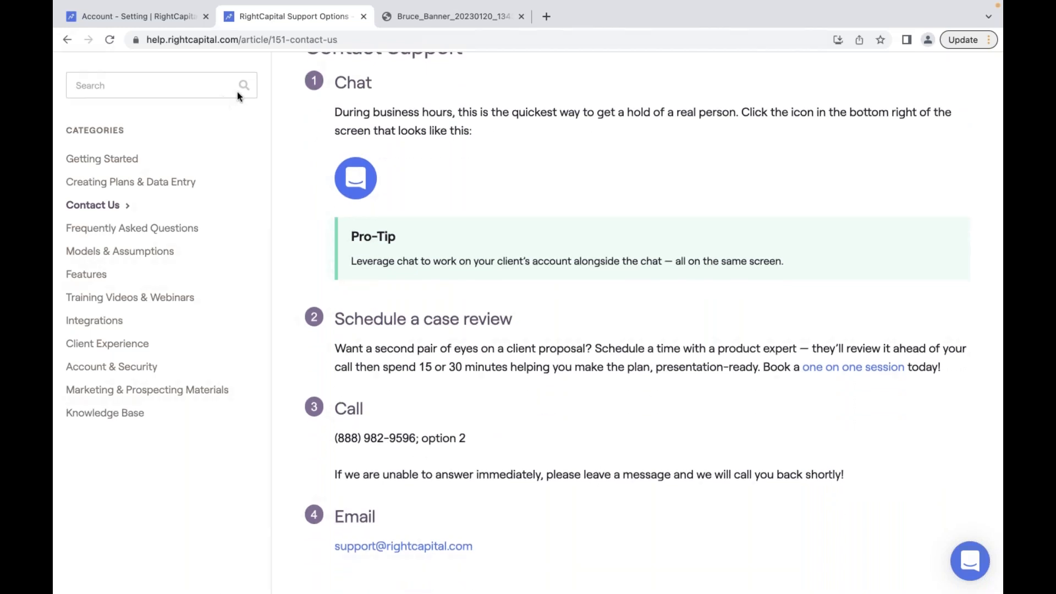
click(163, 21)
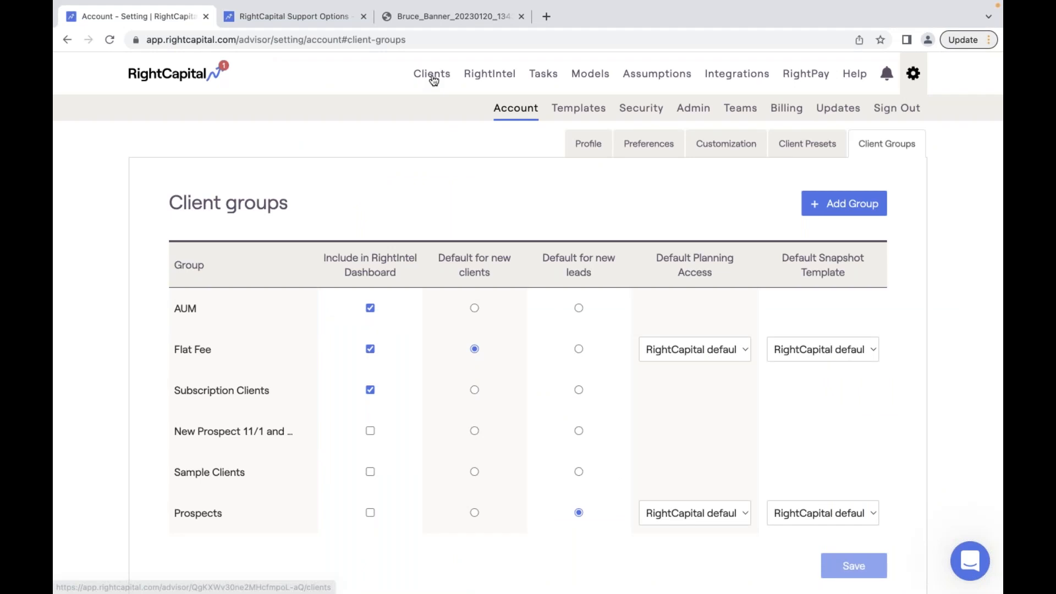
click(433, 78)
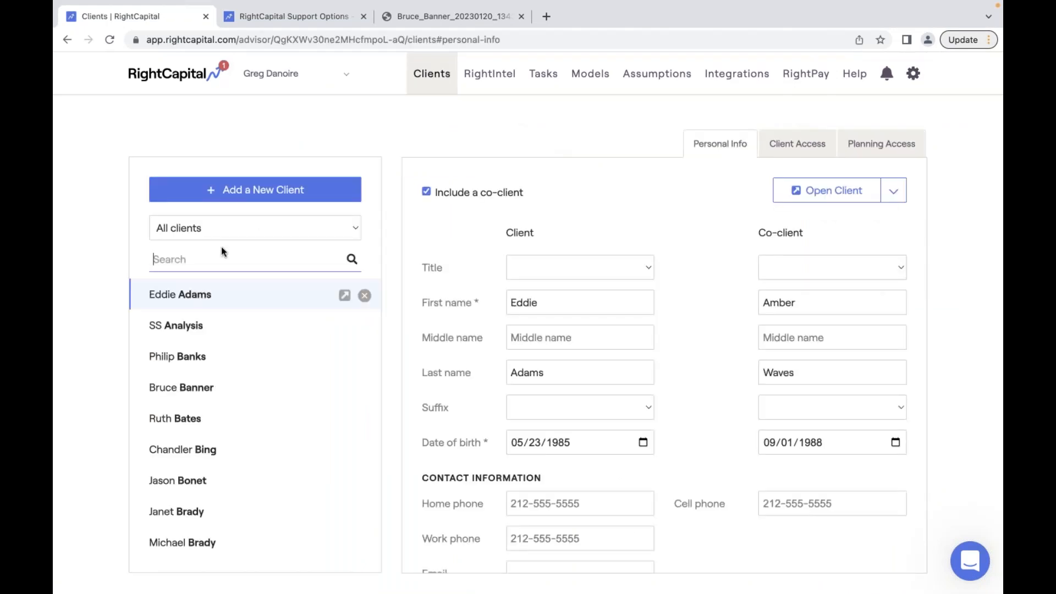